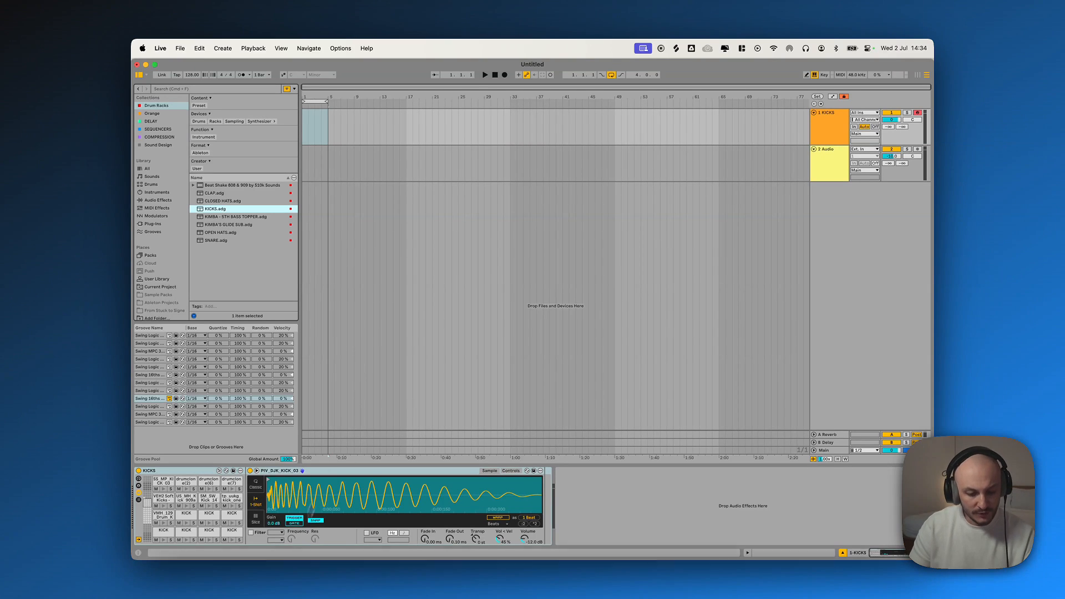
Switch to Finder, open the Kimba's Big 3 Sample Pack folder in Downloads and move its window clear of Live's browser
{"action": "left_click", "coordinate": [173, 537]}
{"action": "left_click", "coordinate": [324, 185]}
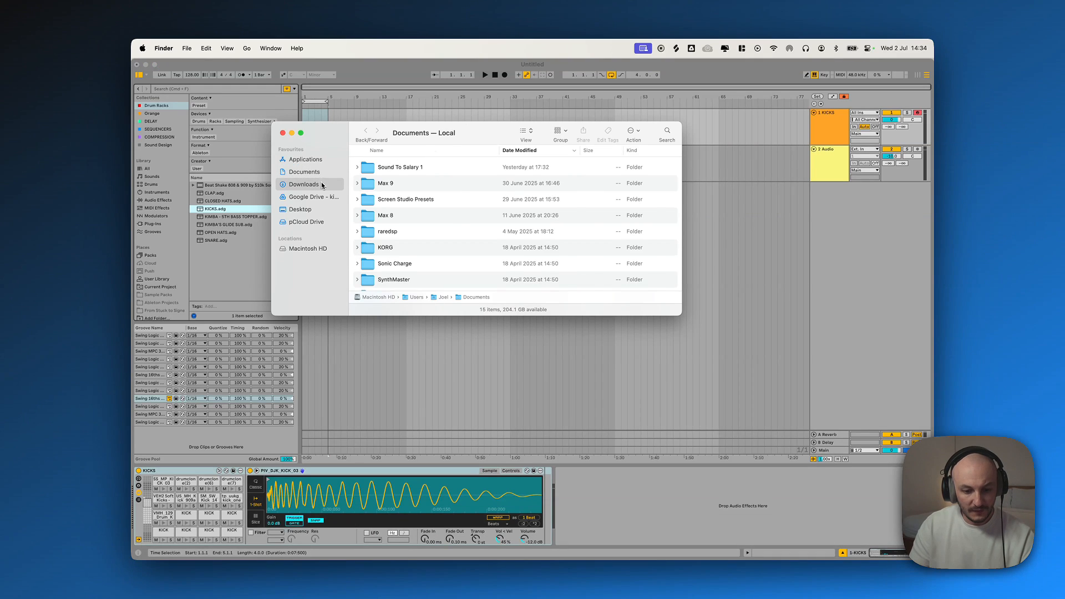
{"action": "left_click", "coordinate": [432, 164]}
{"action": "double_click", "coordinate": [408, 163]}
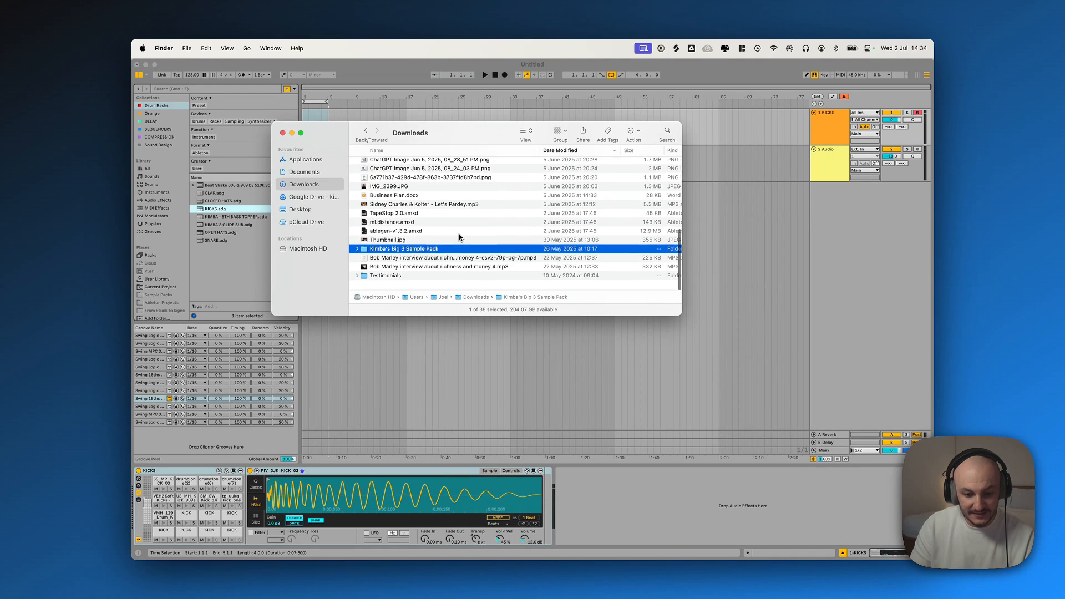
{"action": "double_click", "coordinate": [382, 256]}
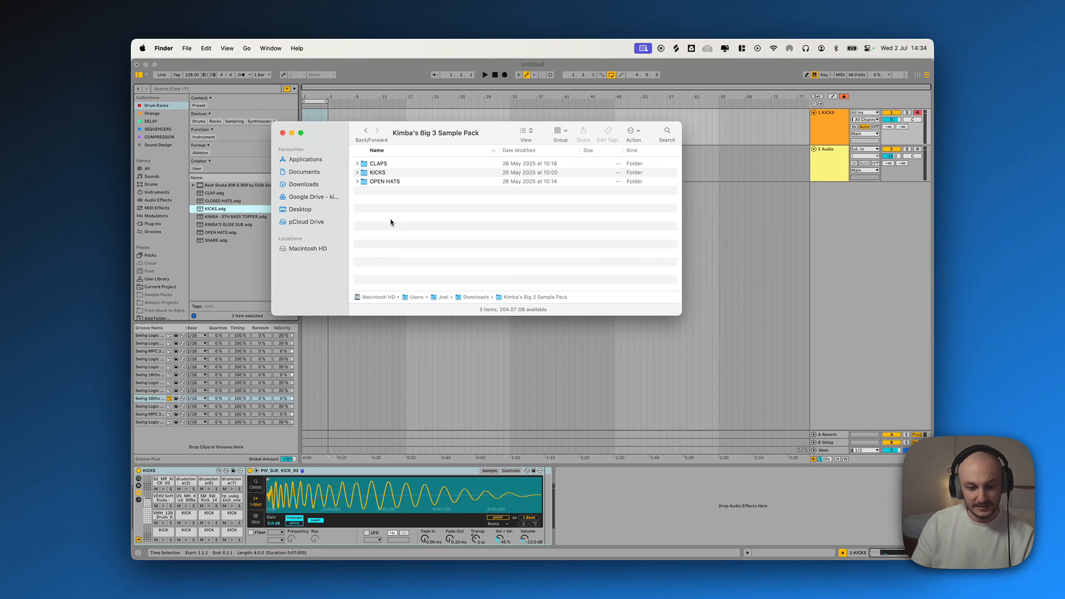
{"action": "left_click_drag", "start_coordinate": [435, 123], "coordinate": [558, 120]}
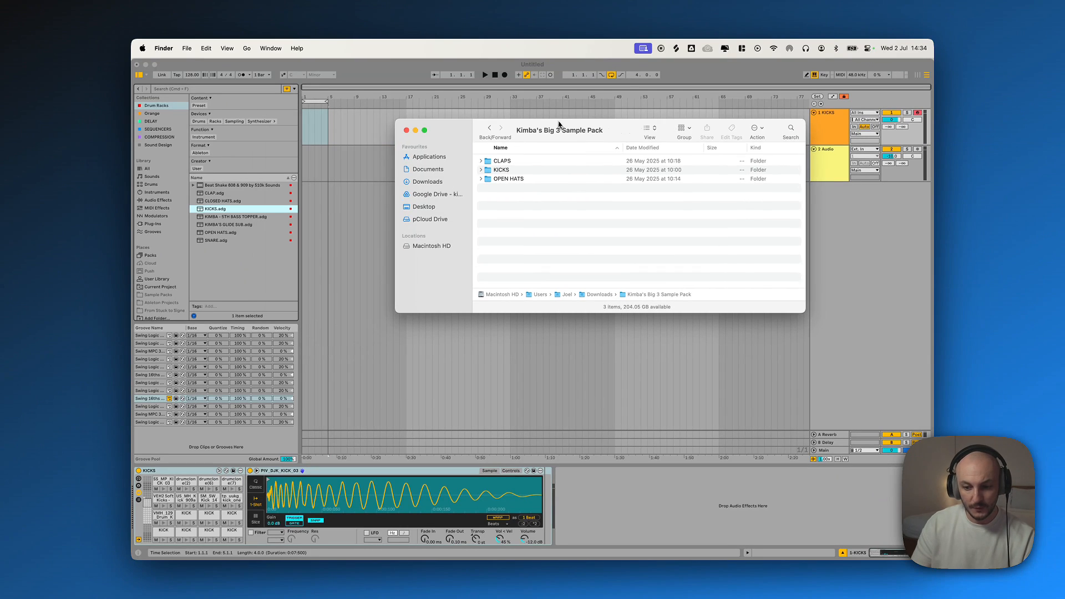
In Live, delete the KICKS rack from the first track, search the whole library for "drum" and load an empty Drum Rack there
{"action": "left_click", "coordinate": [835, 135]}
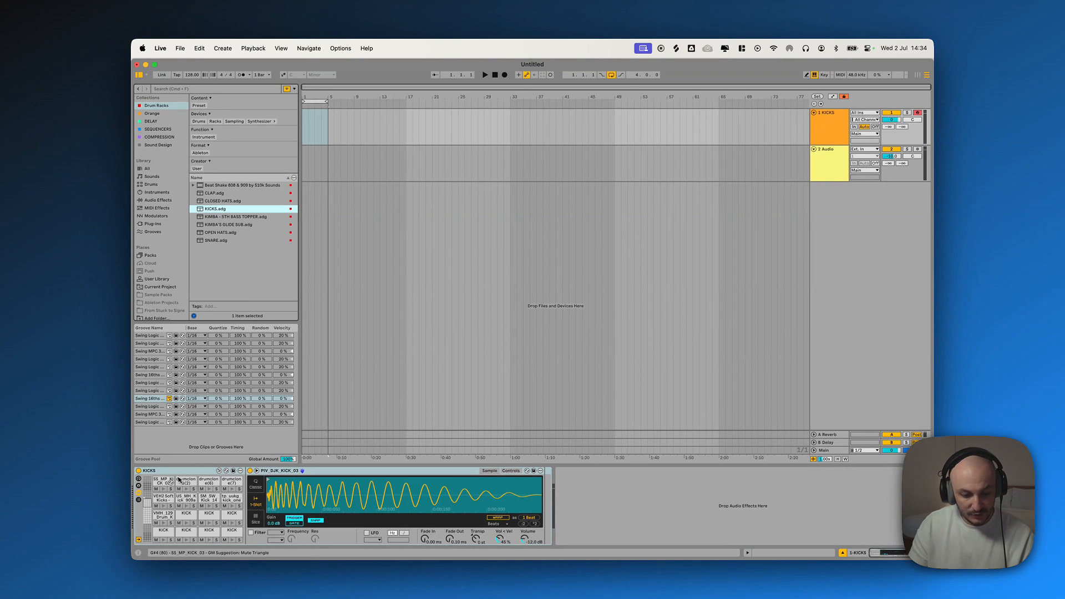
{"action": "key", "text": "Delete"}
{"action": "left_click", "coordinate": [210, 89]}
{"action": "type", "text": "drum"}
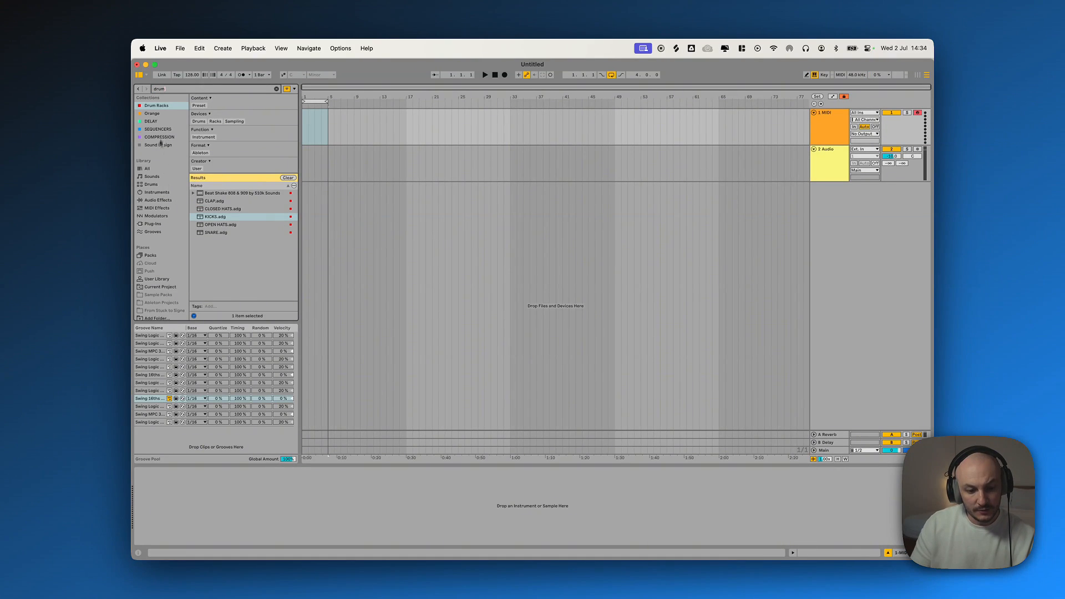
{"action": "left_click", "coordinate": [147, 168]}
{"action": "left_click", "coordinate": [222, 228]}
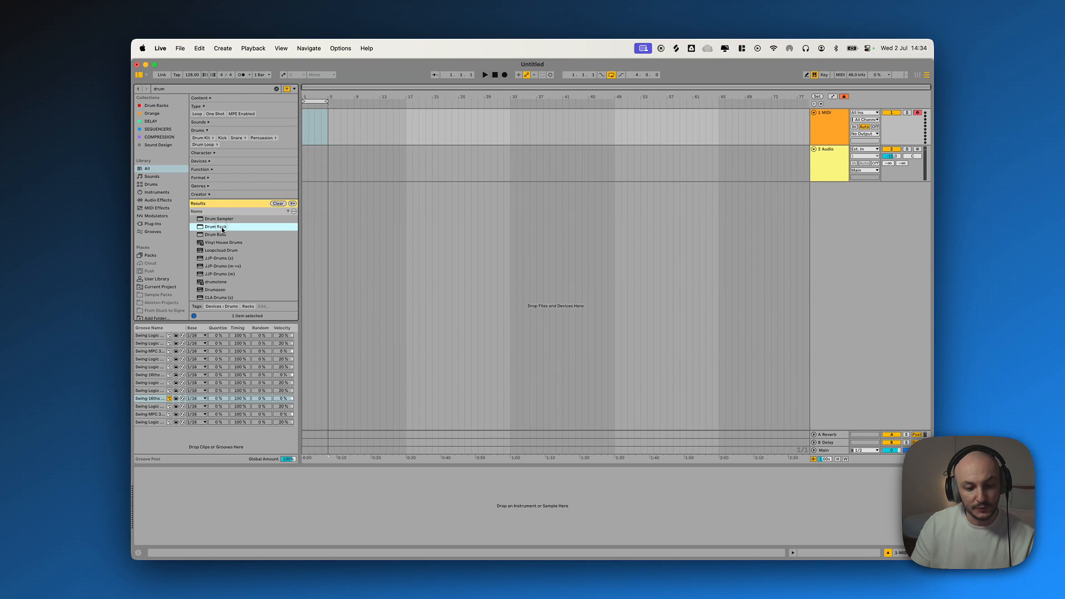
{"action": "left_click_drag", "start_coordinate": [211, 227], "coordinate": [397, 126]}
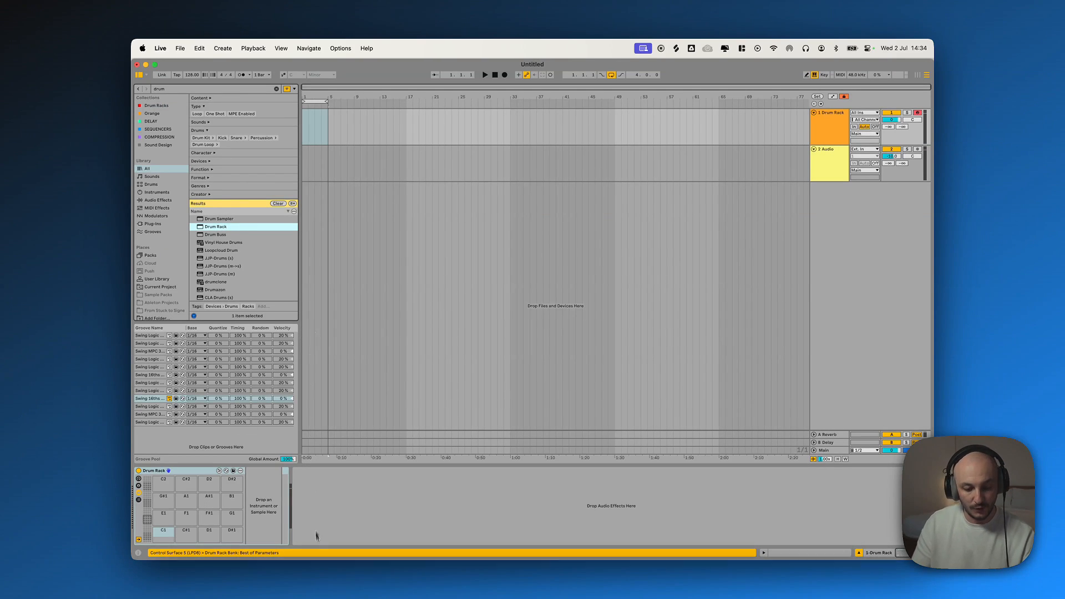
Load all samples from the sample pack's KICKS folder in Finder onto the Drum Rack's pads
{"action": "left_click", "coordinate": [179, 538]}
{"action": "double_click", "coordinate": [502, 170]}
{"action": "left_click", "coordinate": [530, 162]}
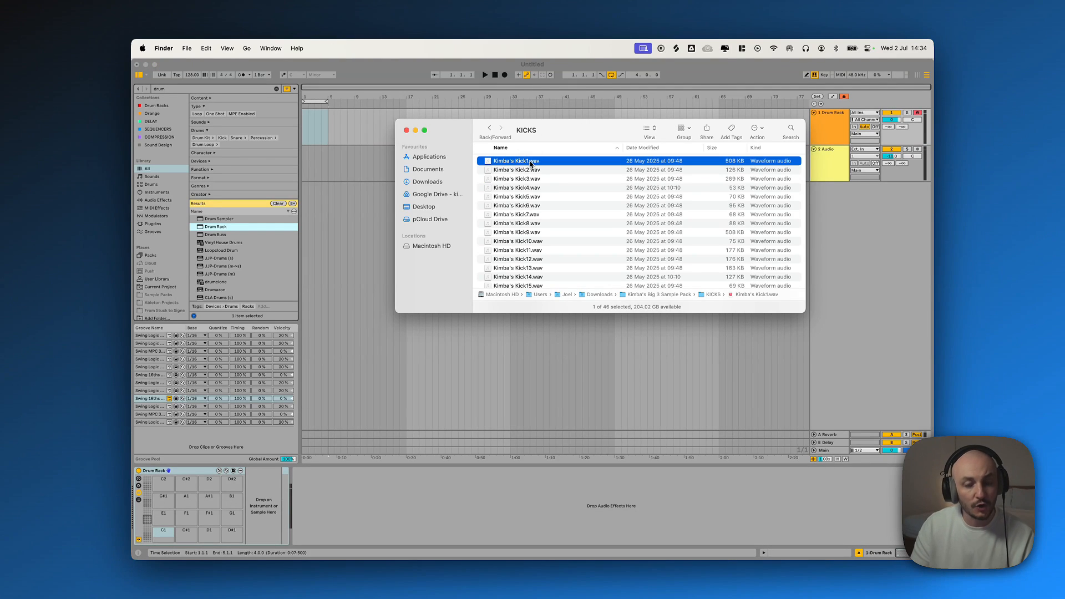
{"action": "scroll", "coordinate": [535, 171], "scroll_direction": "down", "scroll_amount": 10}
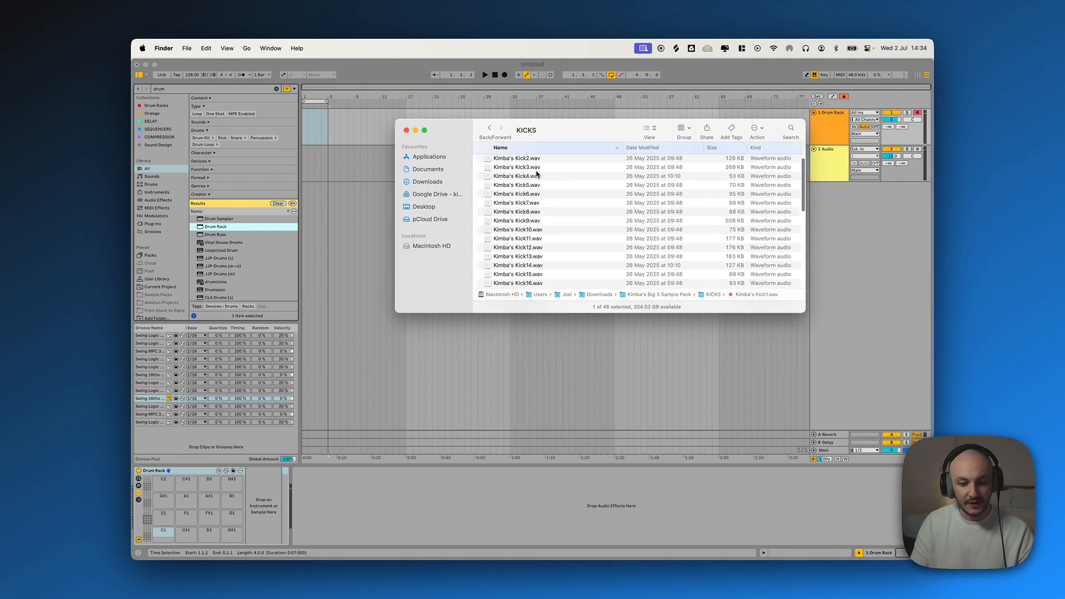
{"action": "key", "text": "super+a"}
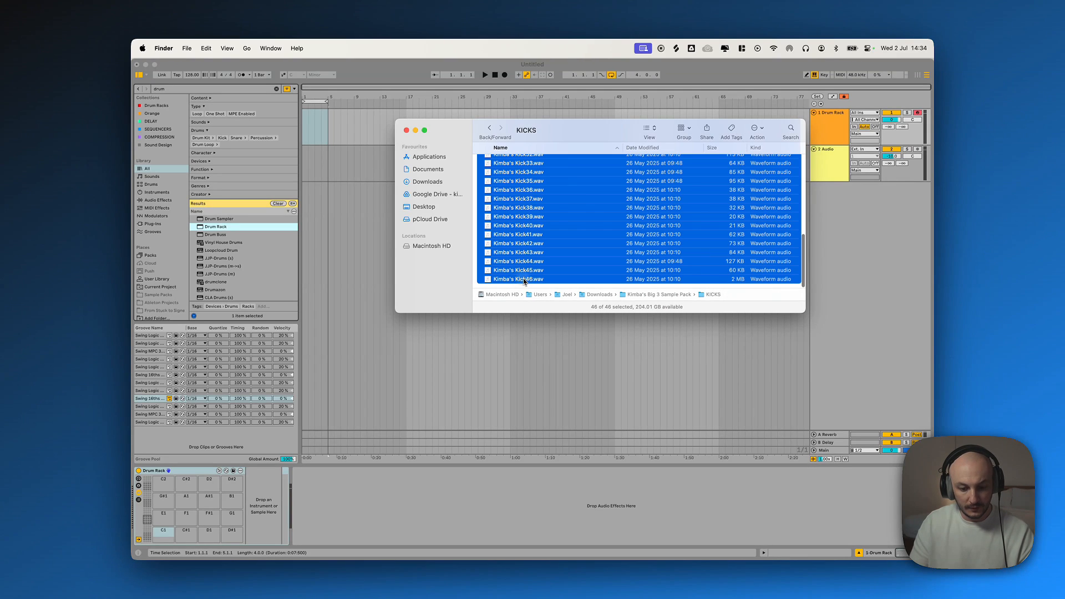
{"action": "left_click_drag", "start_coordinate": [532, 191], "coordinate": [184, 525]}
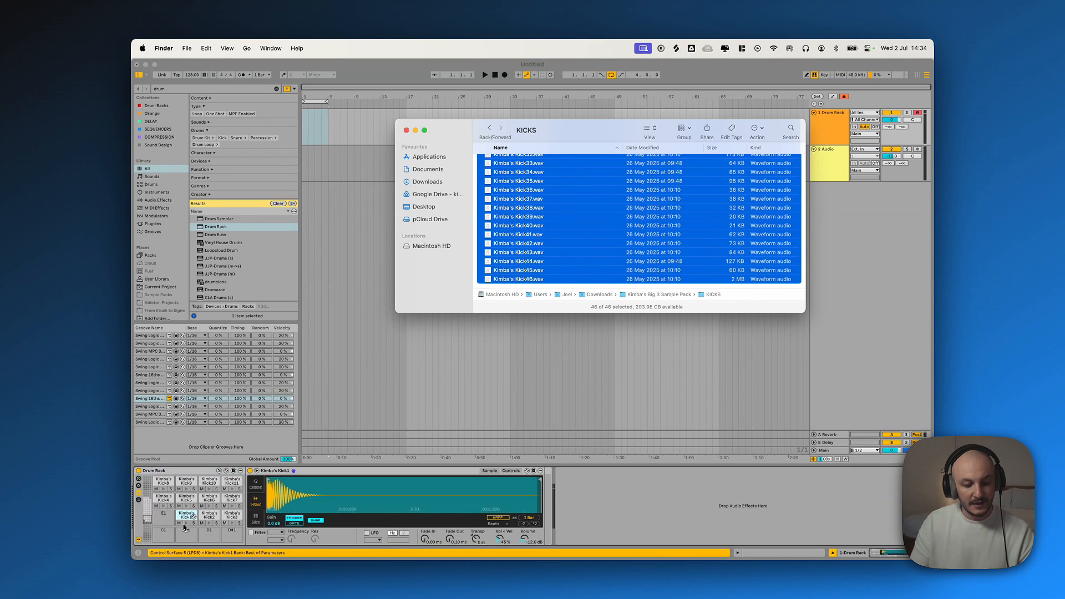
{"action": "left_click", "coordinate": [193, 471]}
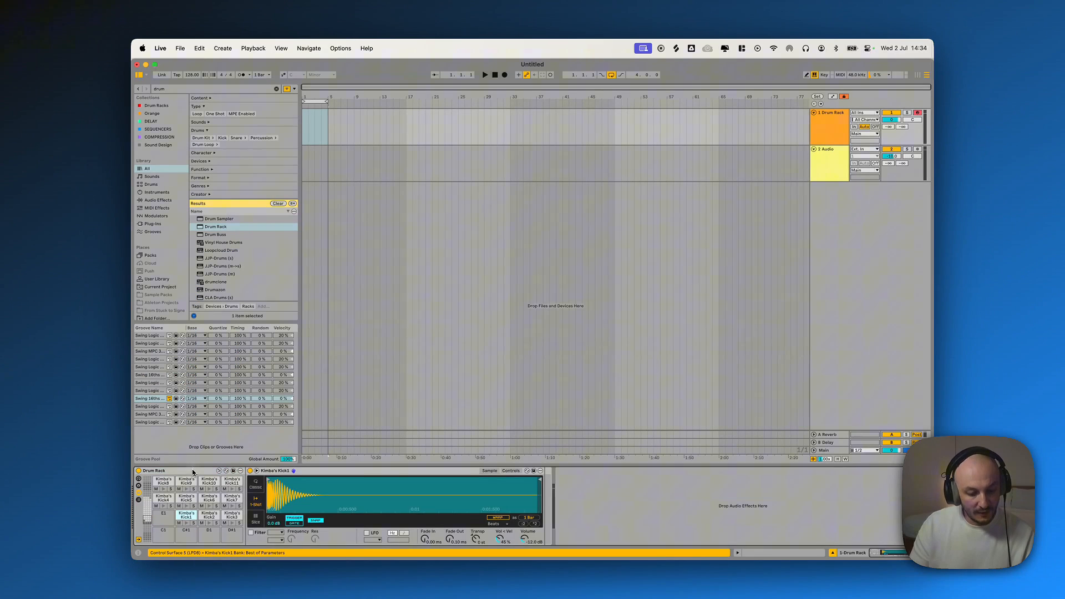
{"action": "left_click", "coordinate": [830, 133]}
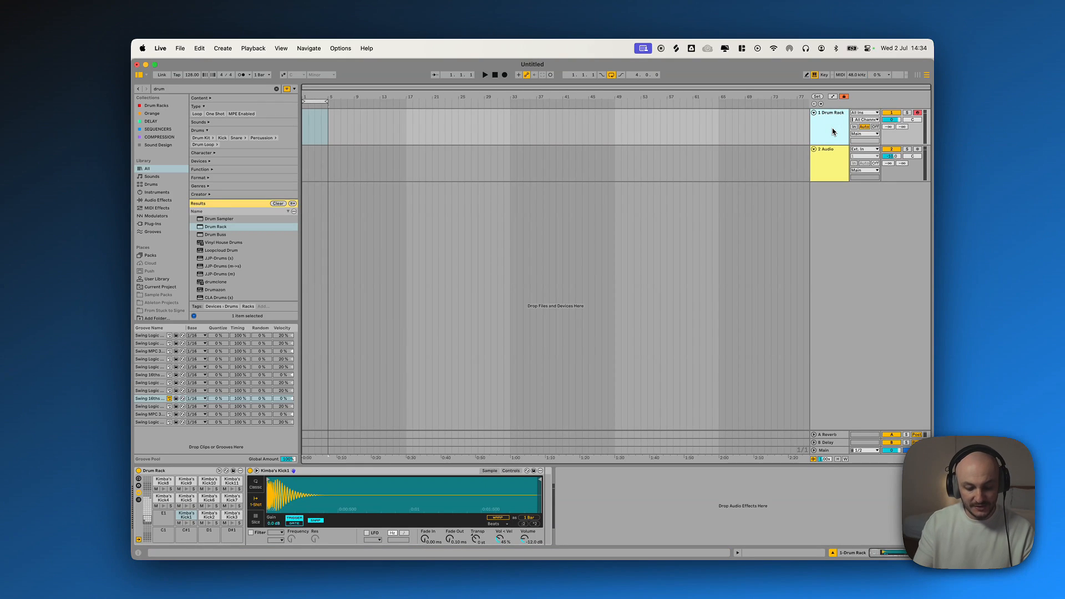
{"action": "key", "text": "super+shift+t"}
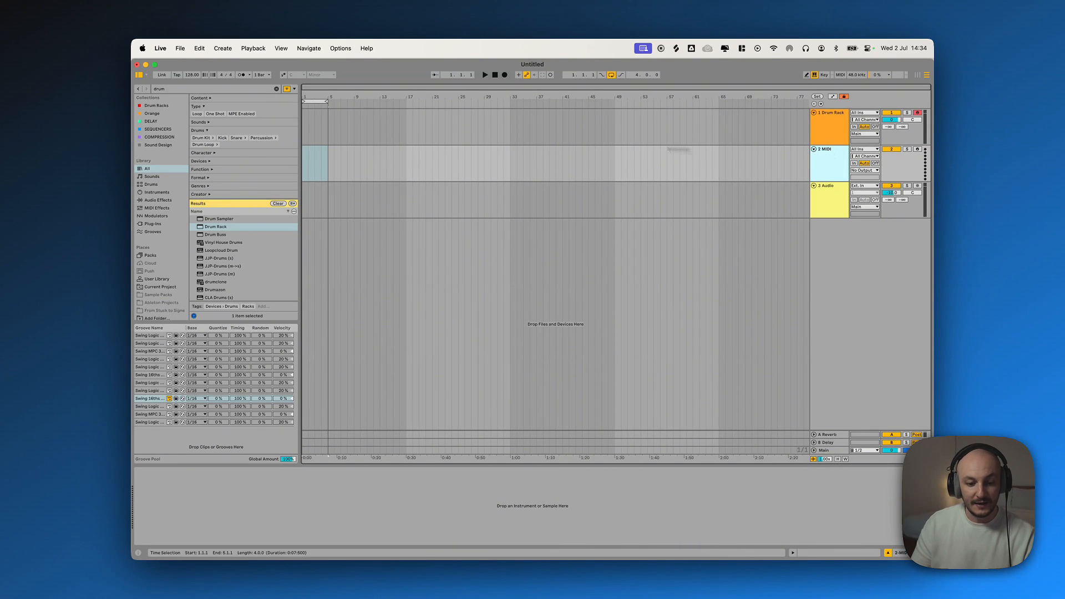
{"action": "double_click", "coordinate": [211, 228]}
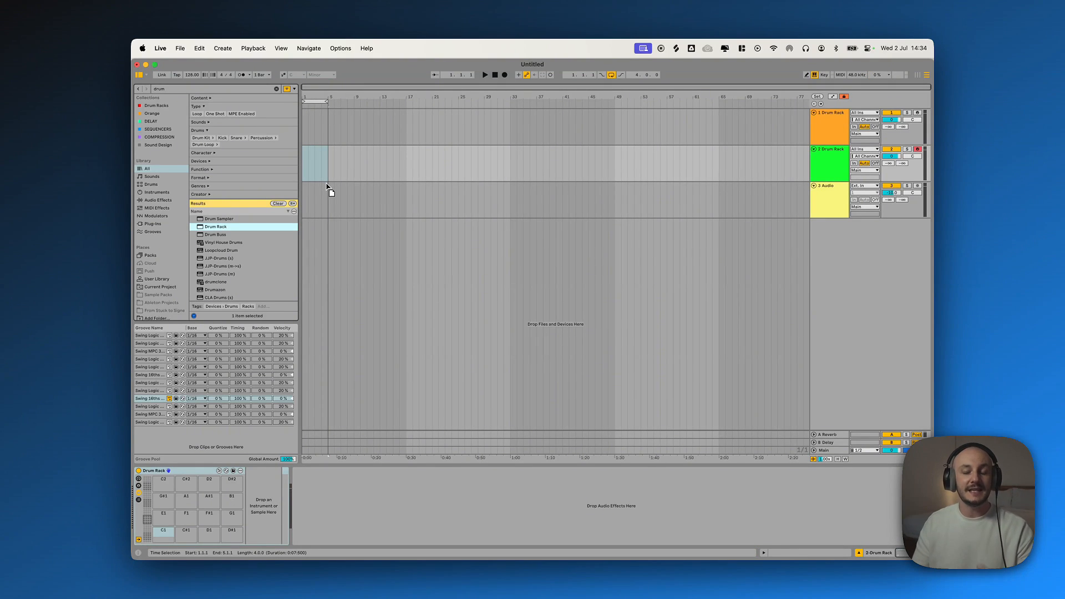
{"action": "left_click", "coordinate": [832, 171]}
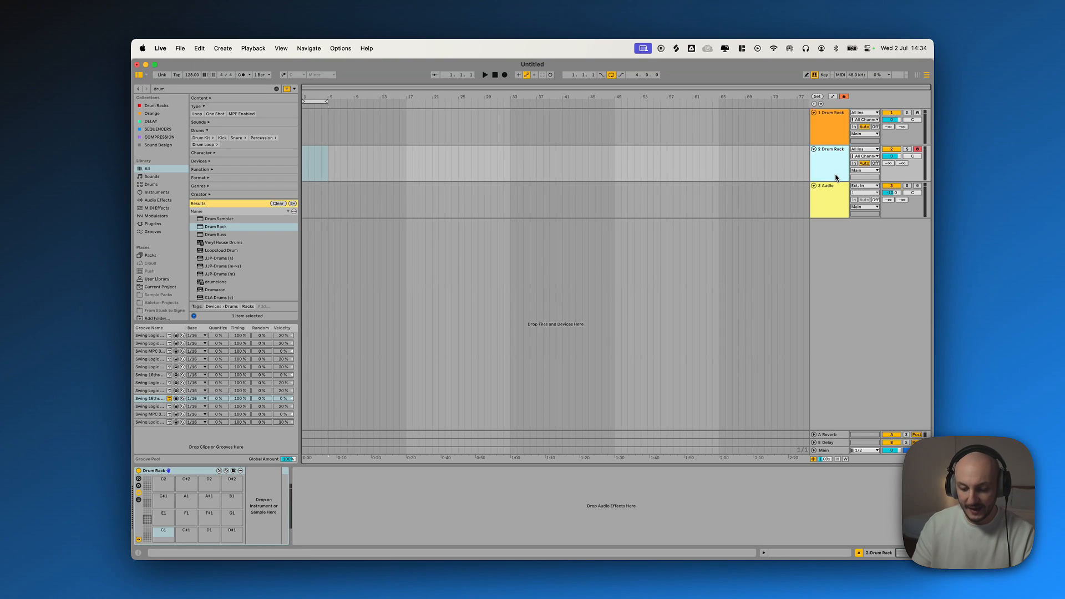
{"action": "key", "text": "Delete"}
Rename the first Drum Rack track as KICK
{"action": "left_click", "coordinate": [829, 123]}
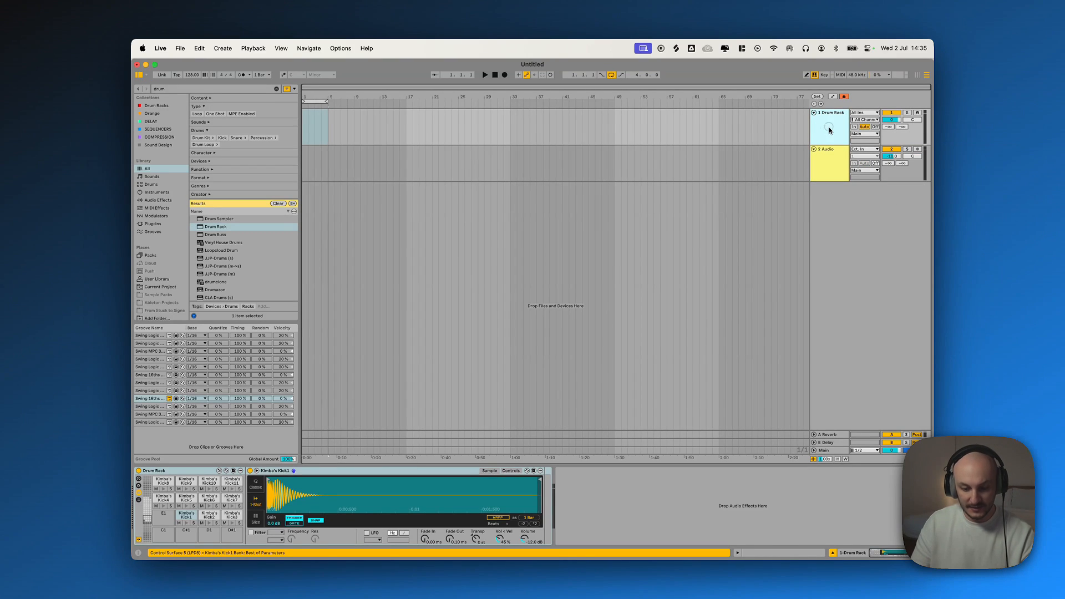
{"action": "right_click", "coordinate": [826, 125]}
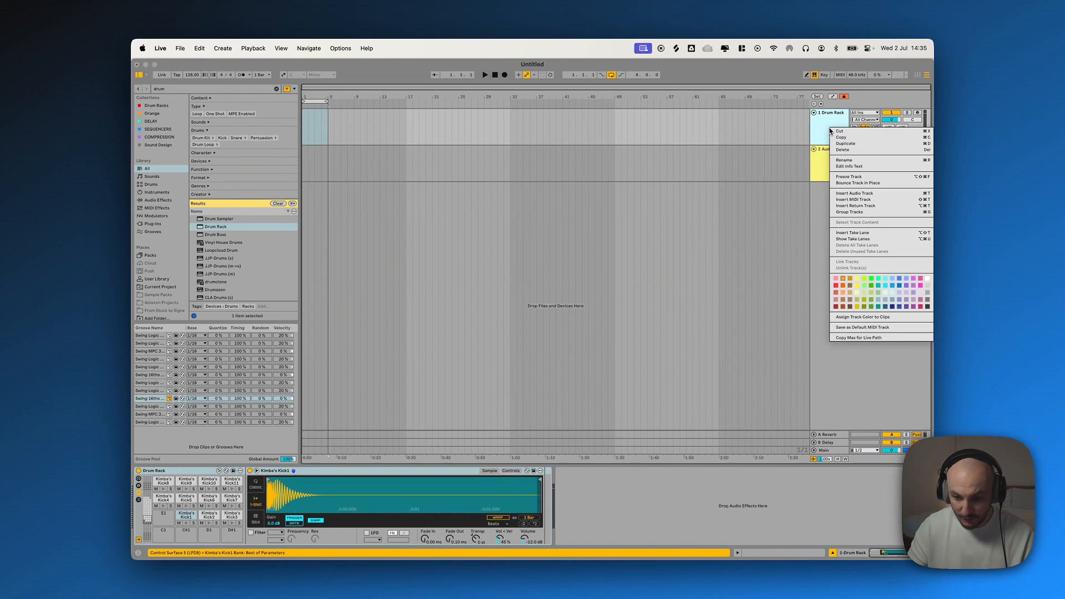
{"action": "left_click", "coordinate": [833, 162]}
{"action": "type", "text": "KICK"}
{"action": "key", "text": "Return"}
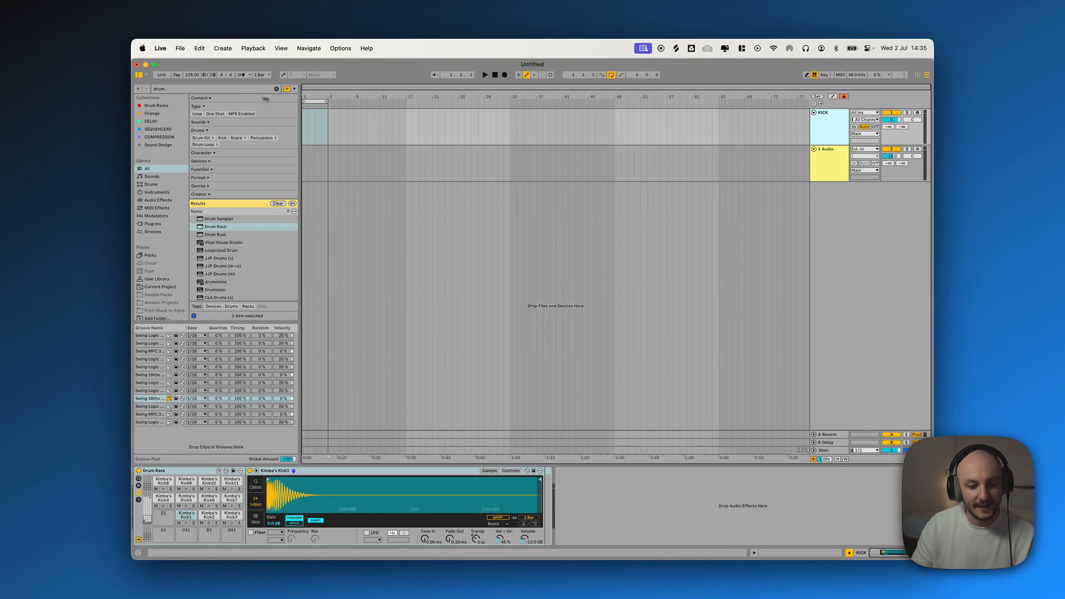
Audition several of the highest-numbered kick samples in the Drum Rack, including Kick40, Kick42 and Kick43
{"action": "mouse_move", "coordinate": [316, 99]}
{"action": "left_mouse_down"}
{"action": "mouse_move", "coordinate": [364, 121]}
{"action": "mouse_move", "coordinate": [319, 96]}
{"action": "left_mouse_up"}
{"action": "scroll", "coordinate": [157, 503], "scroll_direction": "up", "scroll_amount": 7}
{"action": "left_click", "coordinate": [164, 490]}
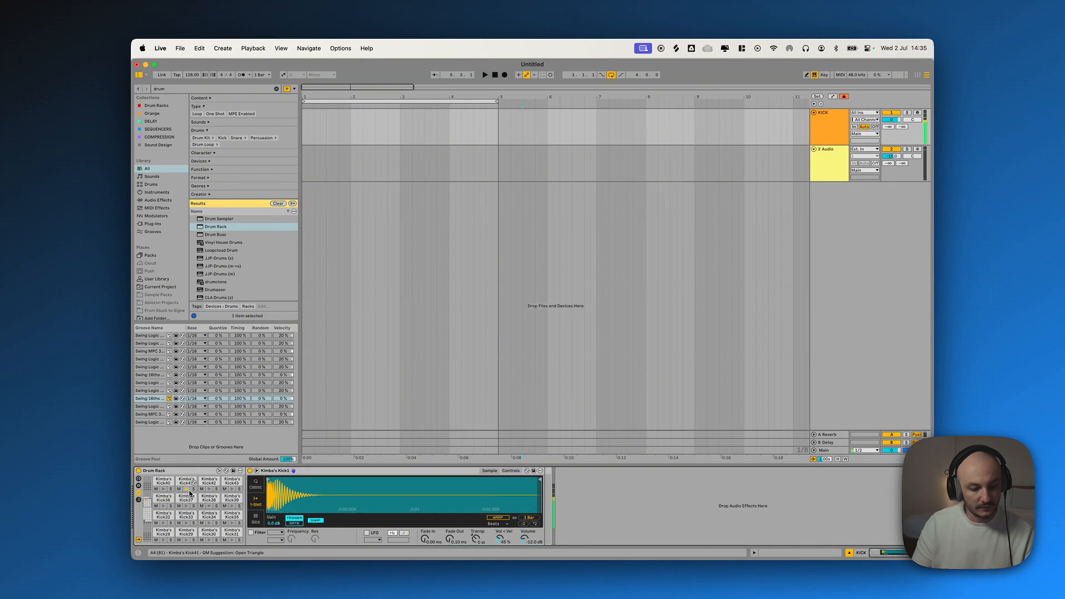
{"action": "left_click", "coordinate": [210, 489]}
{"action": "left_click", "coordinate": [232, 489]}
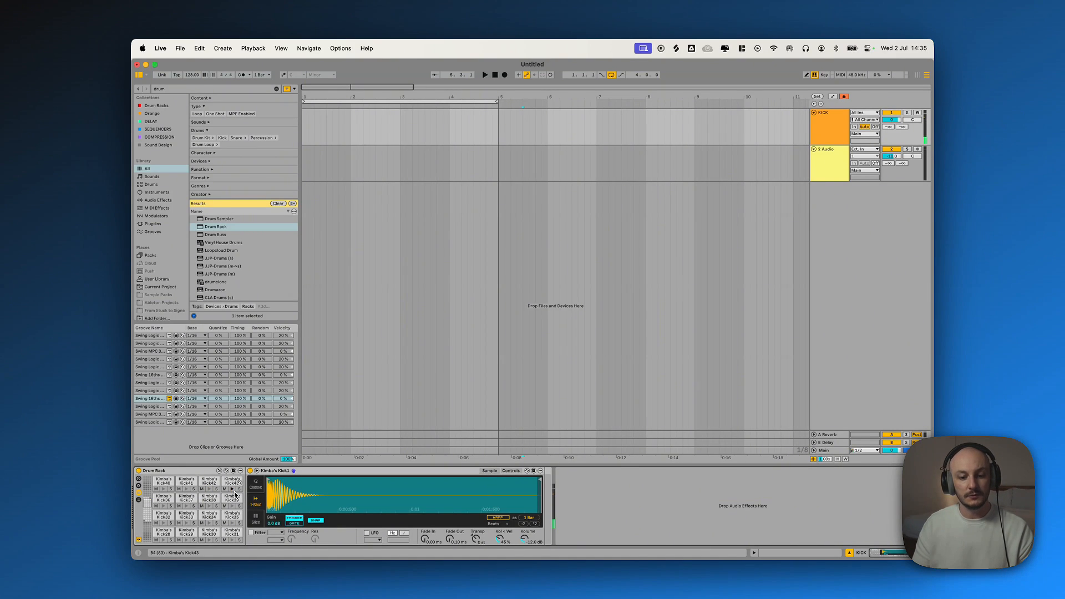
Create an empty four-bar MIDI clip from bar 1 to bar 5 on the KICK track
{"action": "left_click_drag", "start_coordinate": [499, 130], "coordinate": [296, 139]}
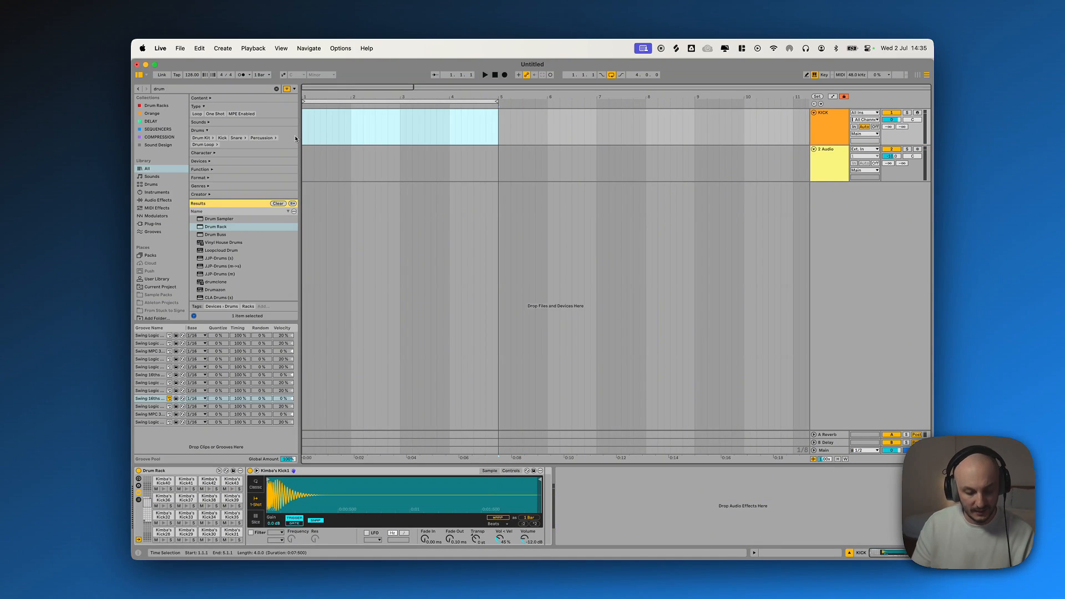
{"action": "left_click", "coordinate": [499, 119]}
{"action": "left_click_drag", "start_coordinate": [498, 121], "coordinate": [295, 130]}
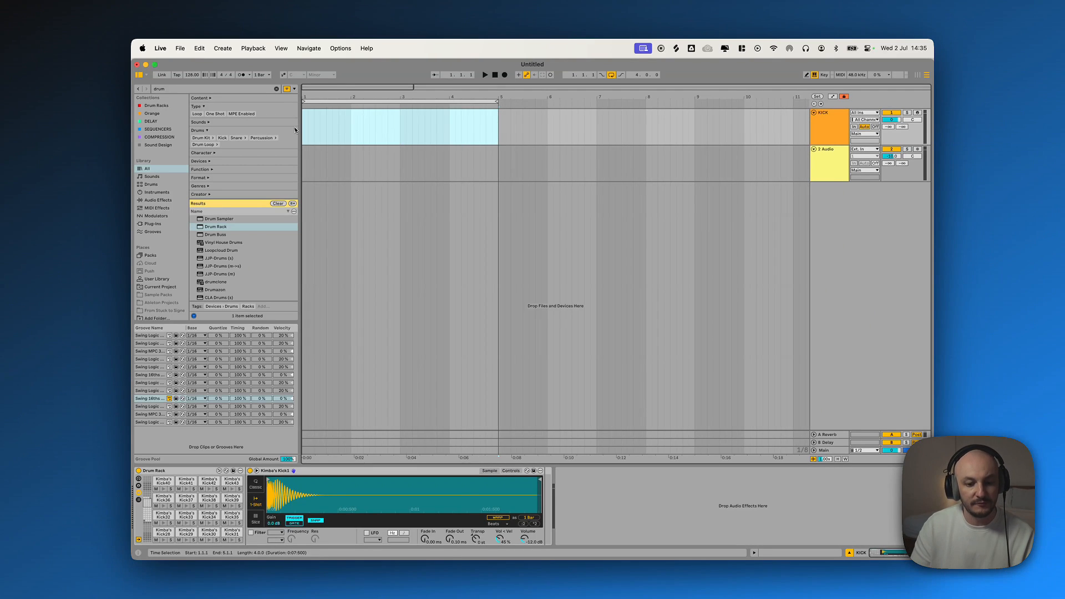
{"action": "key", "text": "super+shift+m"}
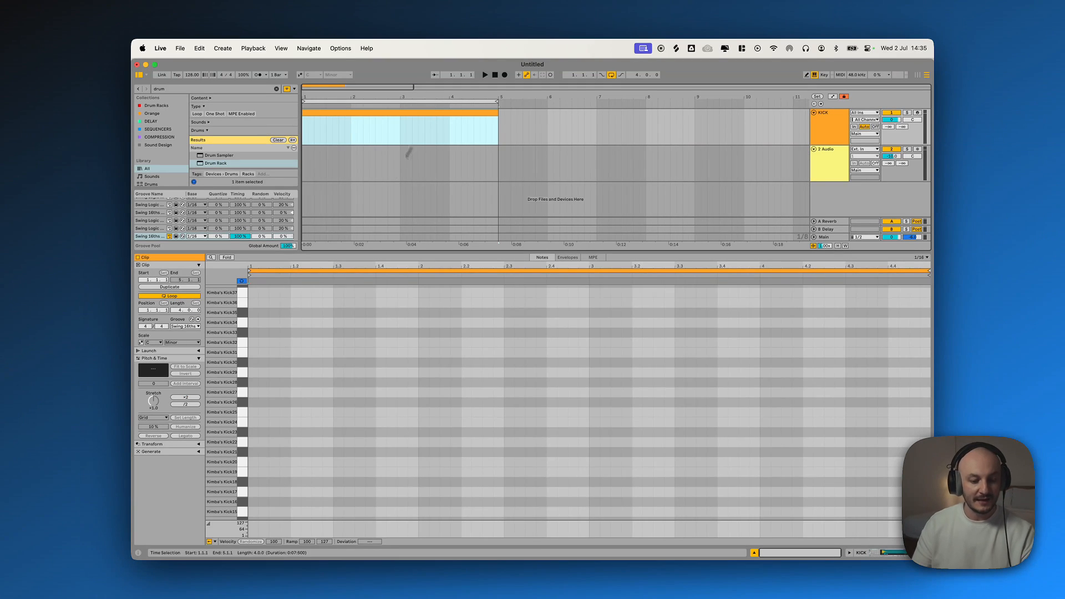
Audition the kick samples in the clip's note editor and check its fixed grid setting
{"action": "scroll", "coordinate": [231, 381], "scroll_direction": "up", "scroll_amount": 5}
{"action": "left_click_drag", "start_coordinate": [245, 308], "coordinate": [242, 457]}
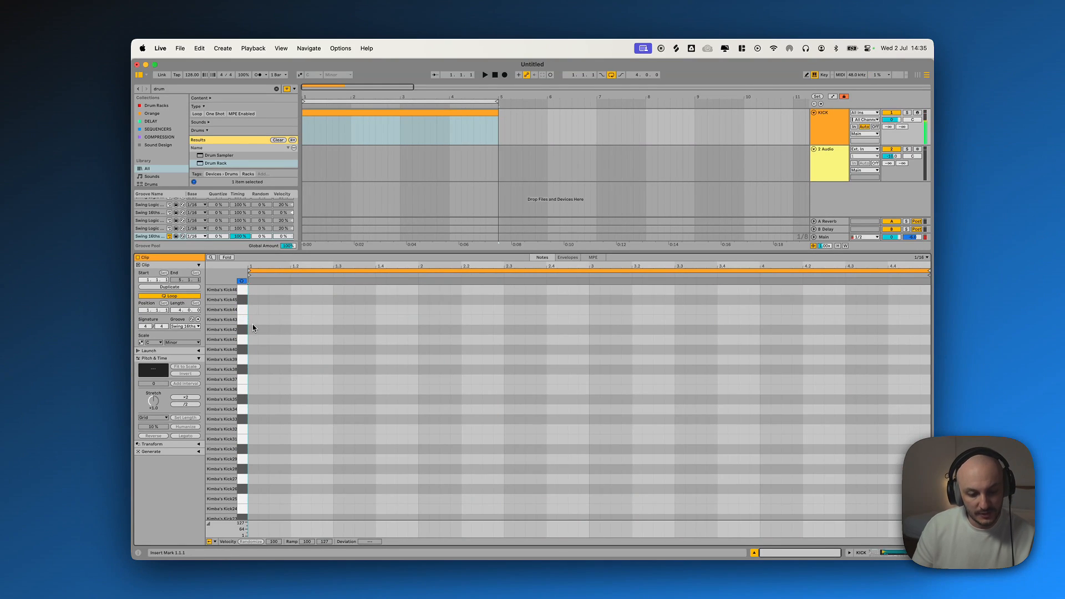
{"action": "right_click", "coordinate": [339, 321]}
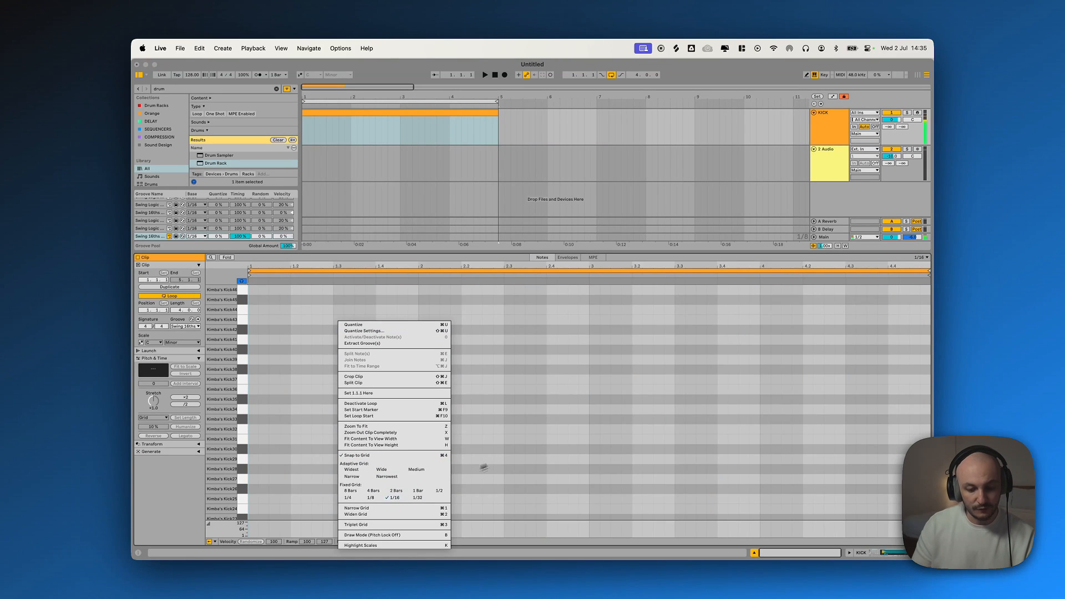
{"action": "left_click", "coordinate": [517, 452]}
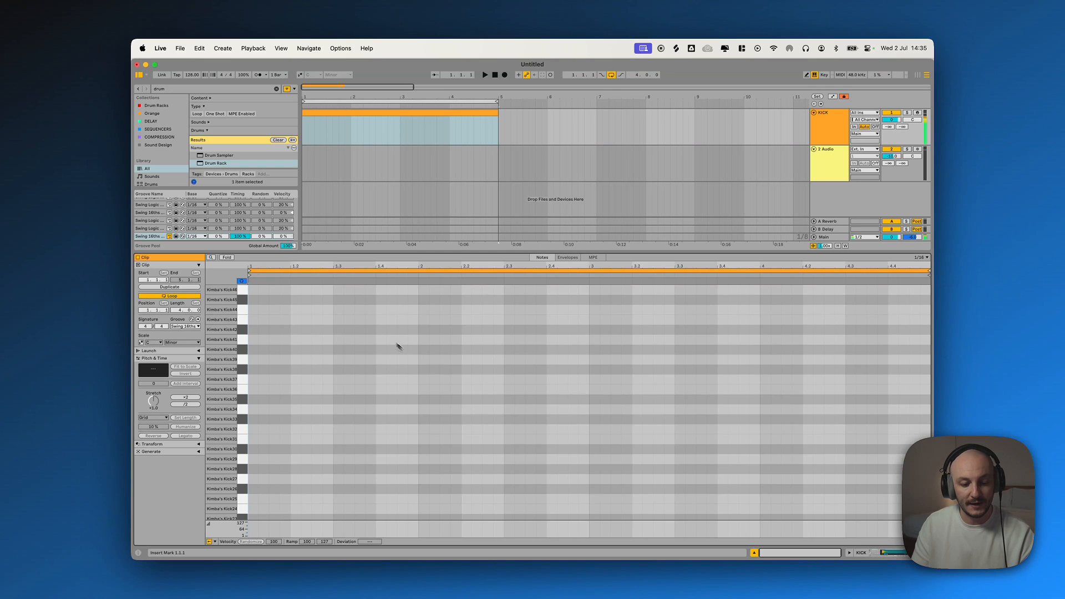
{"action": "right_click", "coordinate": [373, 327]}
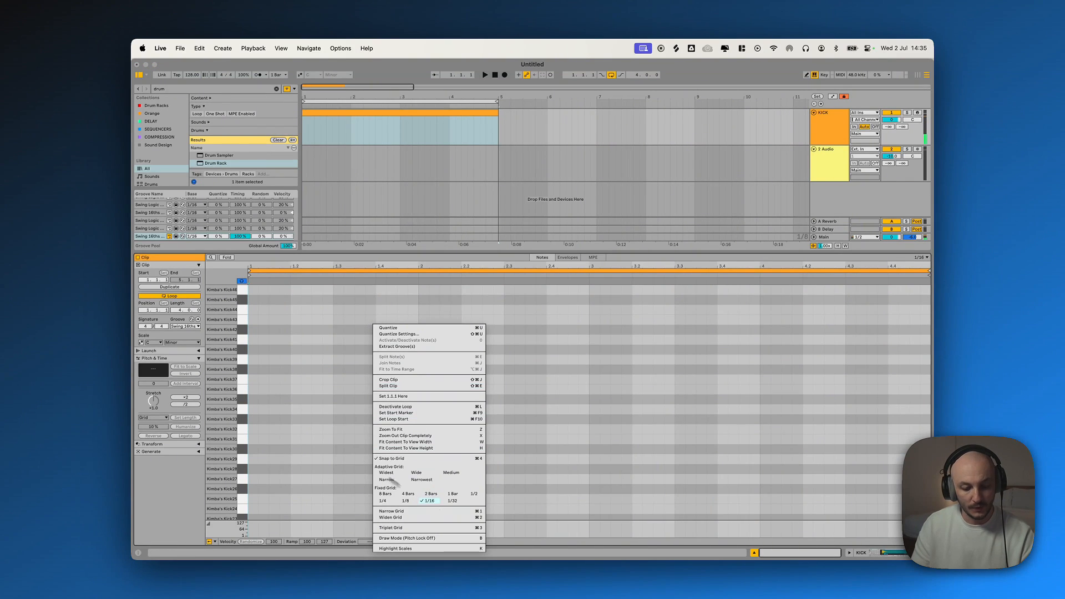
{"action": "left_click", "coordinate": [308, 424]}
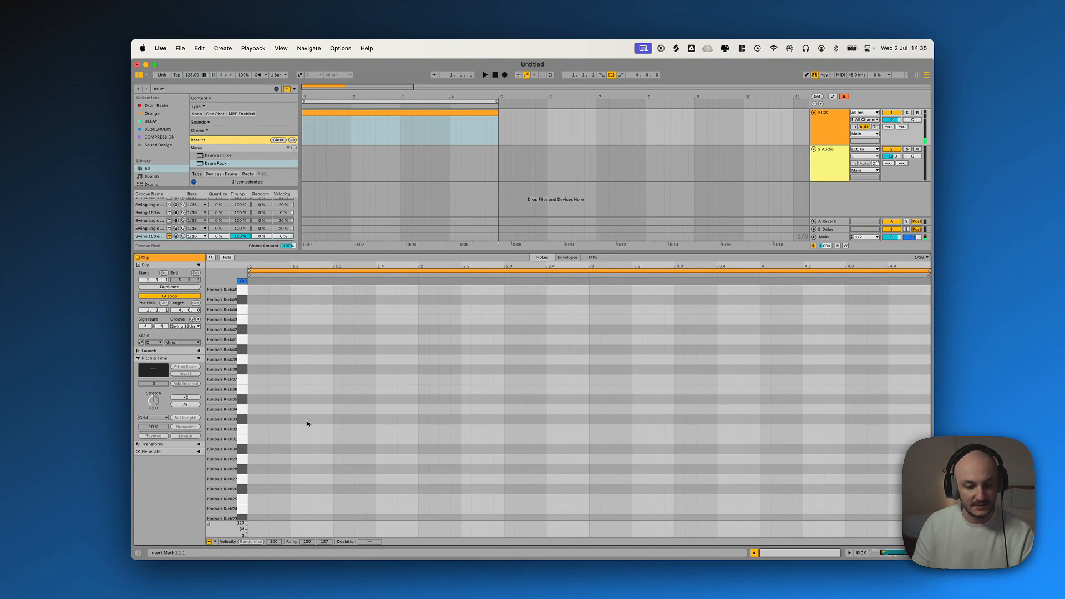
Add a Kimba's Kick44 note at the start of the clip and lengthen it to one beat
{"action": "double_click", "coordinate": [254, 310]}
{"action": "mouse_move", "coordinate": [257, 310]}
{"action": "left_mouse_down"}
{"action": "mouse_move", "coordinate": [276, 309]}
{"action": "mouse_move", "coordinate": [266, 309]}
{"action": "left_mouse_up"}
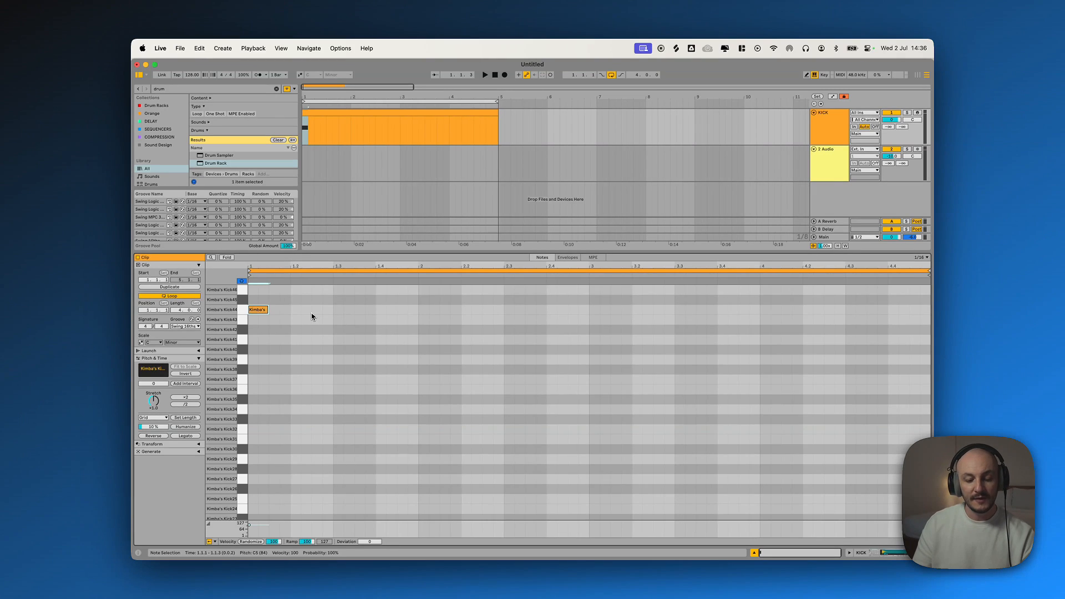
{"action": "left_click_drag", "start_coordinate": [268, 310], "coordinate": [288, 309]}
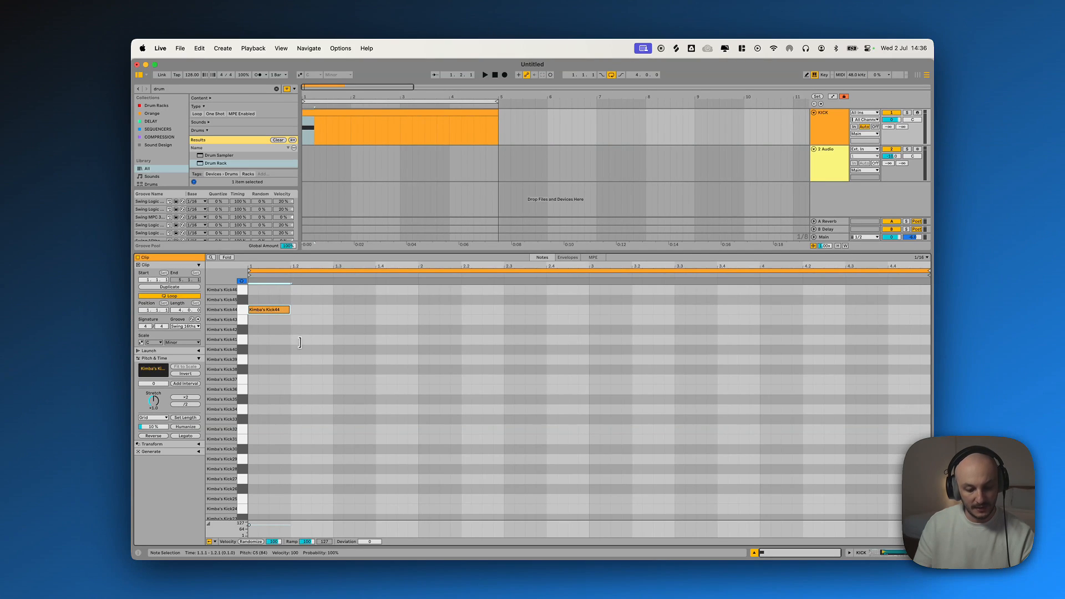
Duplicate the one-beat Kick44 note repeatedly until a kick falls on every beat of the four bars
{"action": "key", "text": "super+d"}
{"action": "key", "text": "super+d"}
{"action": "key", "text": "super+d"}
{"action": "key", "text": "super+d"}
{"action": "key", "text": "super+d"}
{"action": "key", "text": "super+d"}
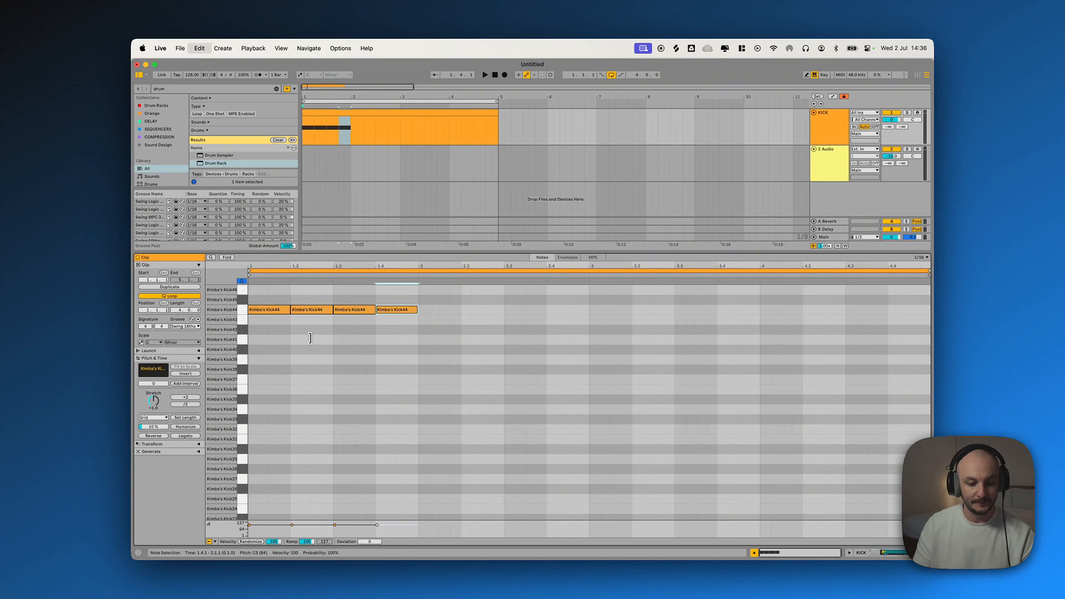
{"action": "key", "text": "super+d"}
{"action": "key", "text": "super+d"}
{"action": "key", "text": "super+d"}
{"action": "key", "text": "super+d"}
{"action": "key", "text": "super+d"}
{"action": "key", "text": "super+d"}
{"action": "key", "text": "super+d"}
{"action": "key", "text": "super+d"}
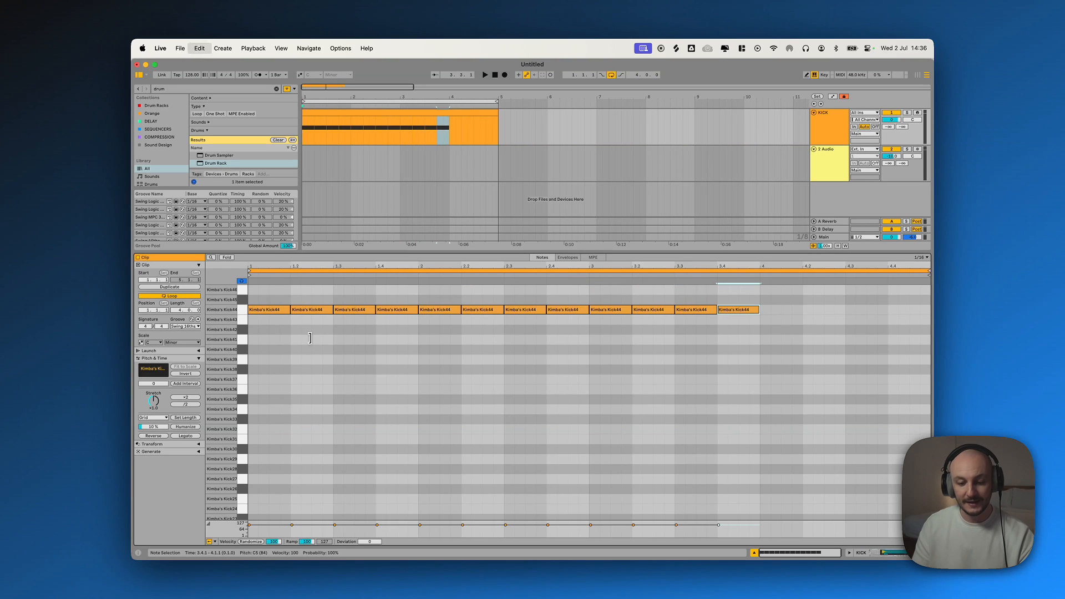
{"action": "key", "text": "super+d"}
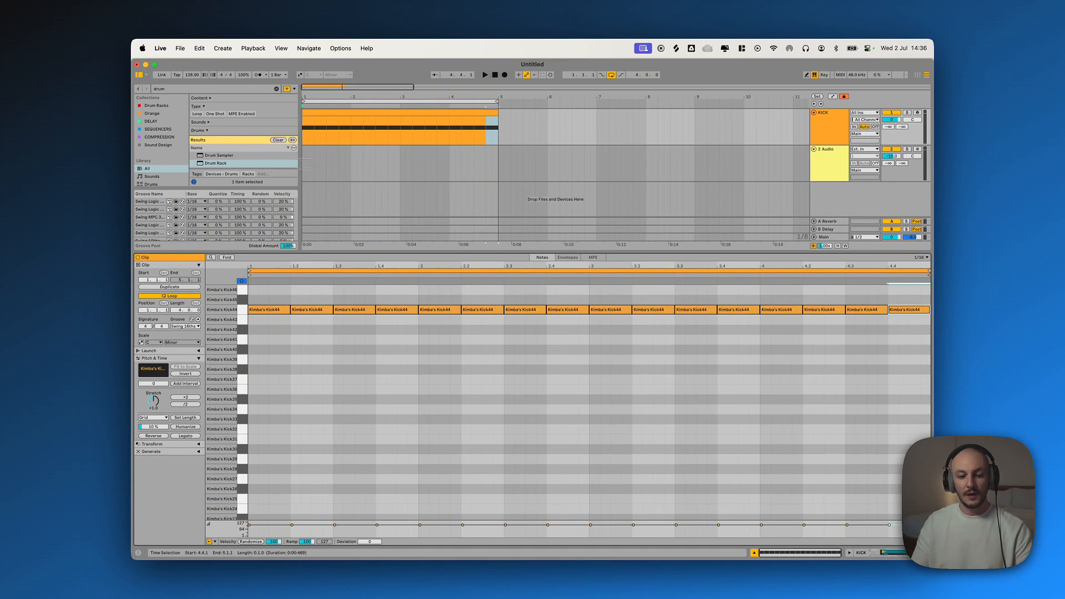
Select the KICK clip and play back its four-bar loop
{"action": "left_click", "coordinate": [456, 111]}
{"action": "key", "text": "space"}
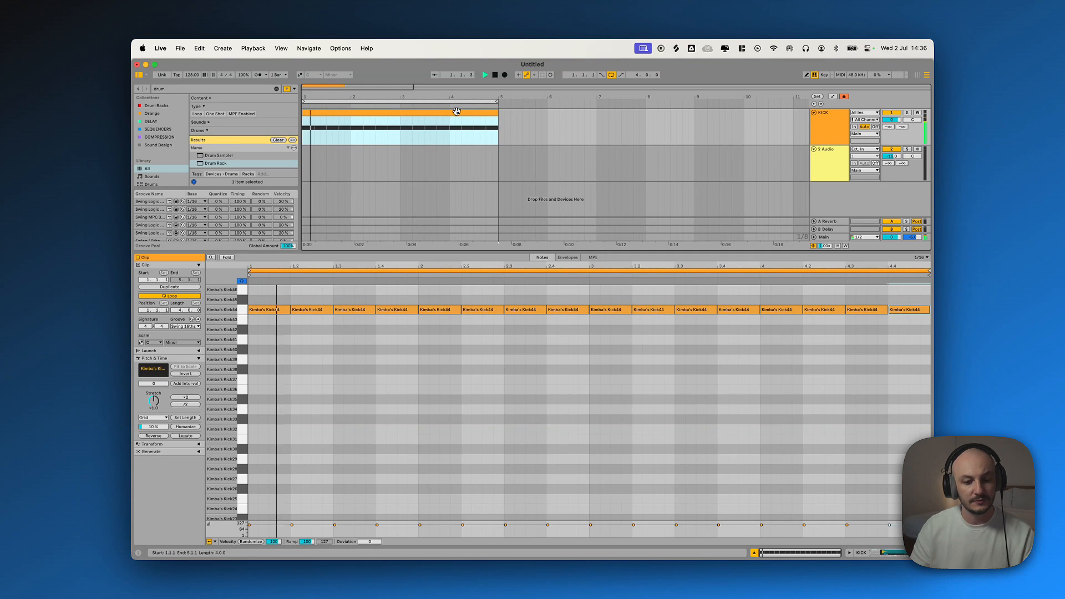
{"action": "key", "text": "space"}
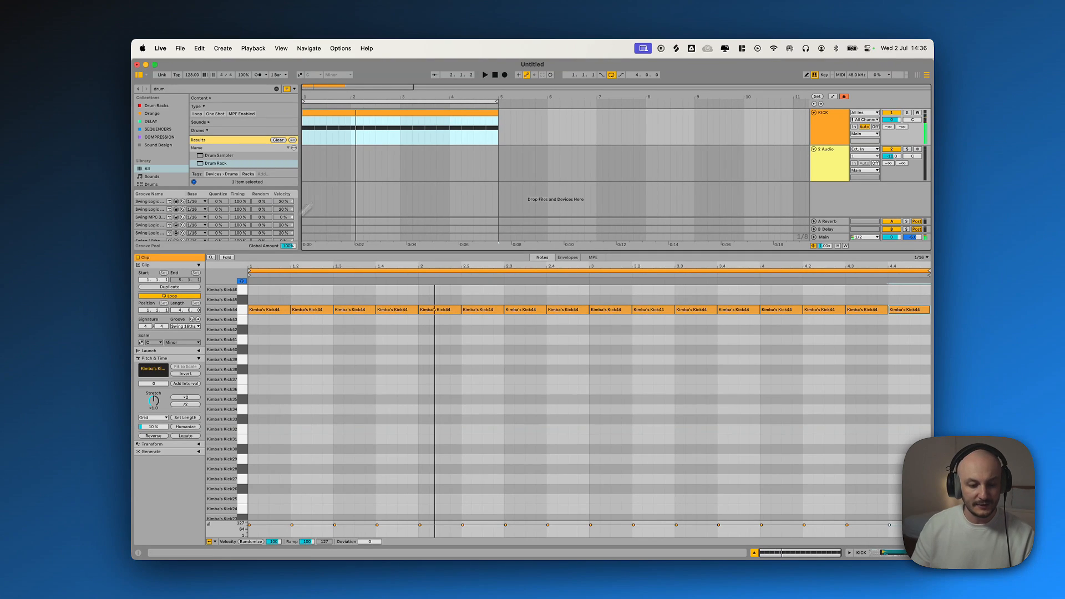
Transpose all kick notes in the clip down to the Kimba's Kick3 row and listen to the pattern
{"action": "left_click", "coordinate": [240, 311]}
{"action": "key", "text": "Down"}
{"action": "key", "text": "Down"}
{"action": "key", "text": "Down"}
{"action": "key", "text": "Down"}
{"action": "key", "text": "Down"}
{"action": "key", "text": "Down"}
{"action": "key", "text": "Down"}
{"action": "key", "text": "Down"}
{"action": "key", "text": "Down"}
{"action": "key", "text": "Down"}
{"action": "key", "text": "Down"}
{"action": "key", "text": "Down"}
{"action": "key", "text": "Down"}
{"action": "key", "text": "Down"}
{"action": "key", "text": "Down"}
{"action": "key", "text": "Down"}
{"action": "key", "text": "Down"}
{"action": "key", "text": "Down"}
{"action": "key", "text": "Down"}
{"action": "key", "text": "Down"}
{"action": "key", "text": "Down"}
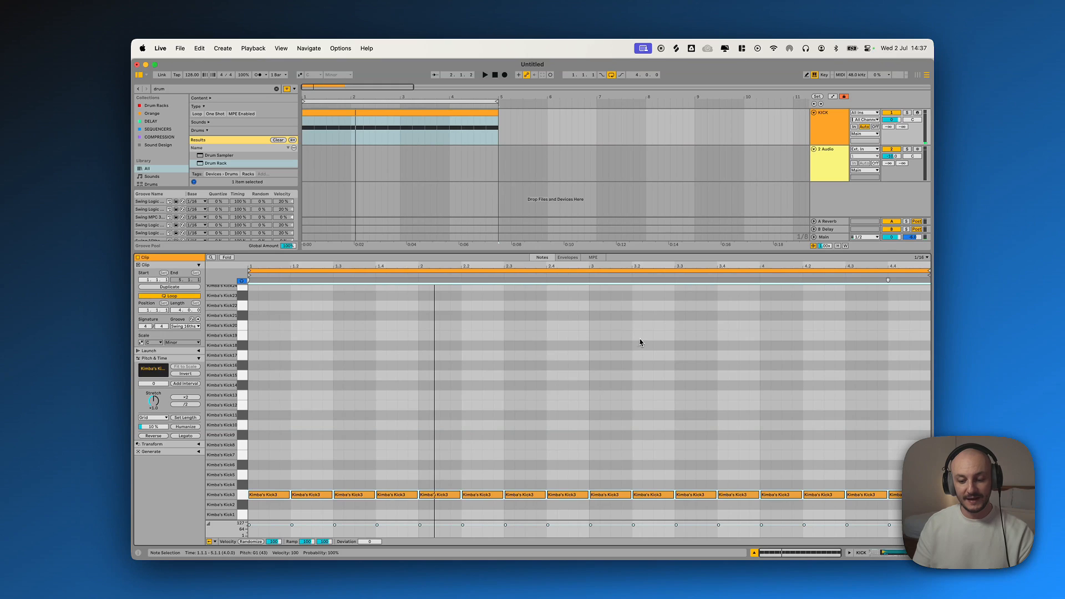
{"action": "key", "text": "space"}
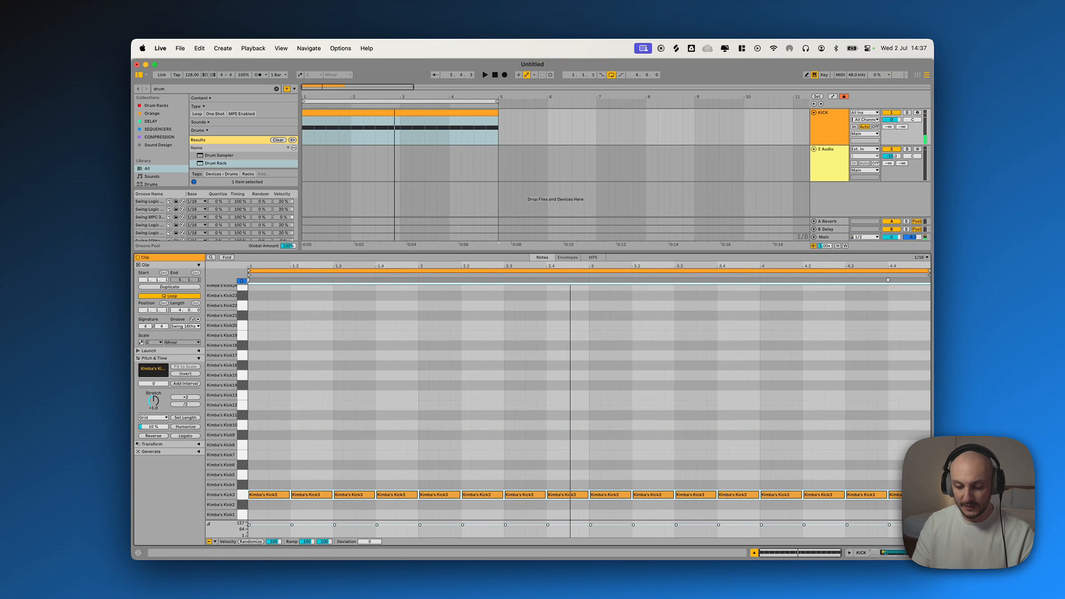
Insert a new MIDI track directly below the KICK track
{"action": "left_click", "coordinate": [884, 551]}
{"action": "left_click", "coordinate": [837, 159]}
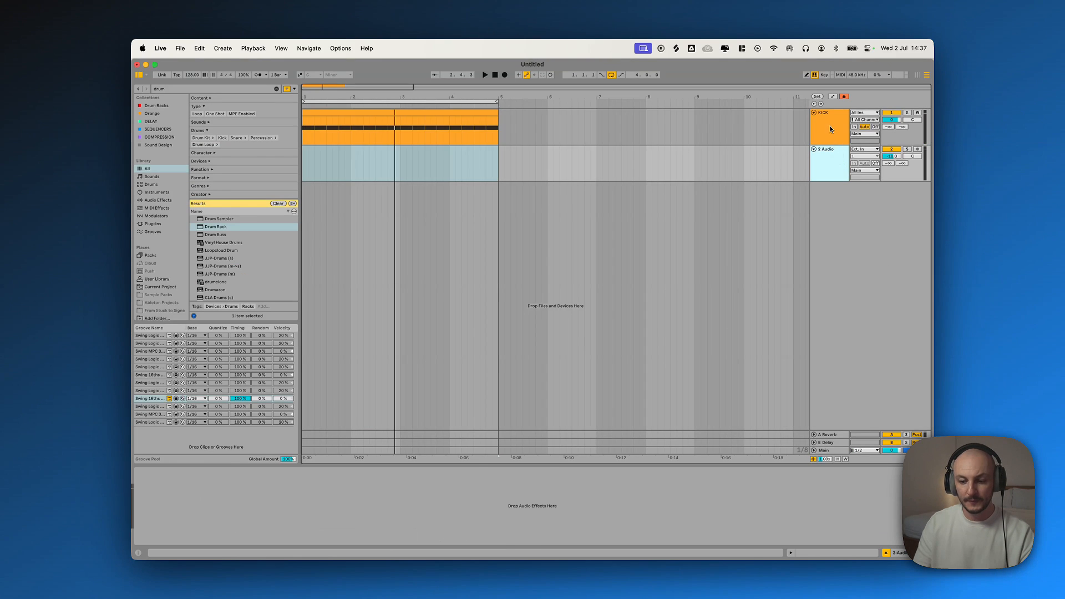
{"action": "left_click", "coordinate": [829, 129]}
{"action": "right_click", "coordinate": [827, 123]}
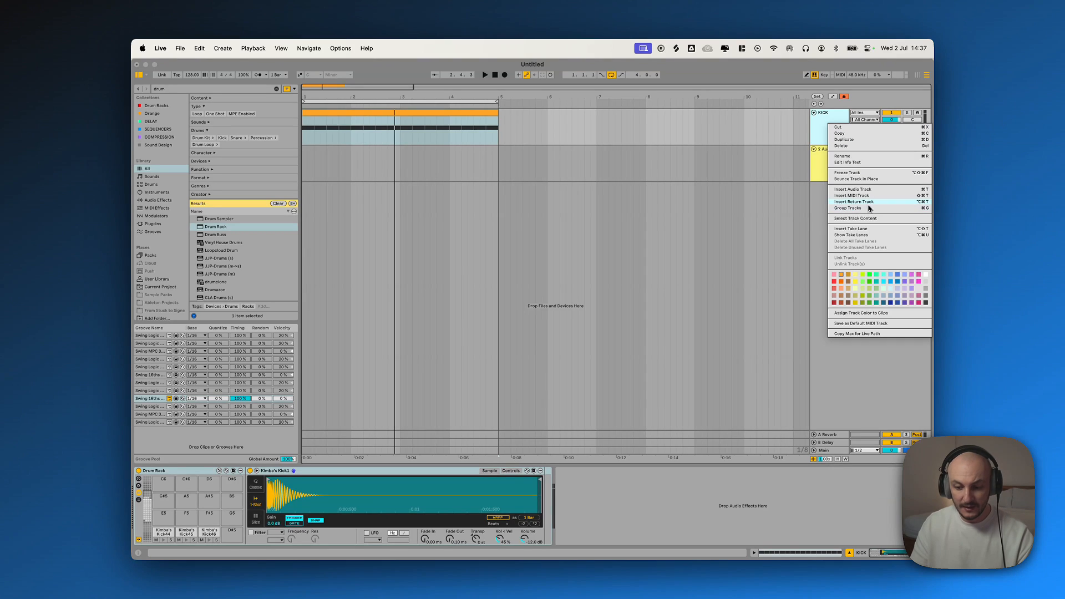
{"action": "left_click", "coordinate": [832, 133]}
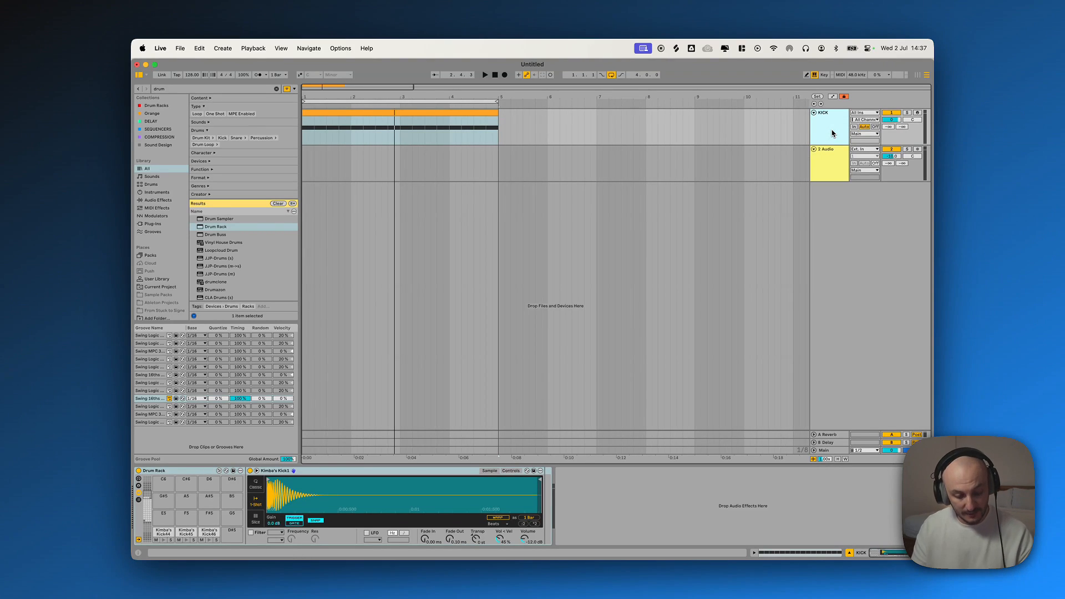
{"action": "key", "text": "super+shift+t"}
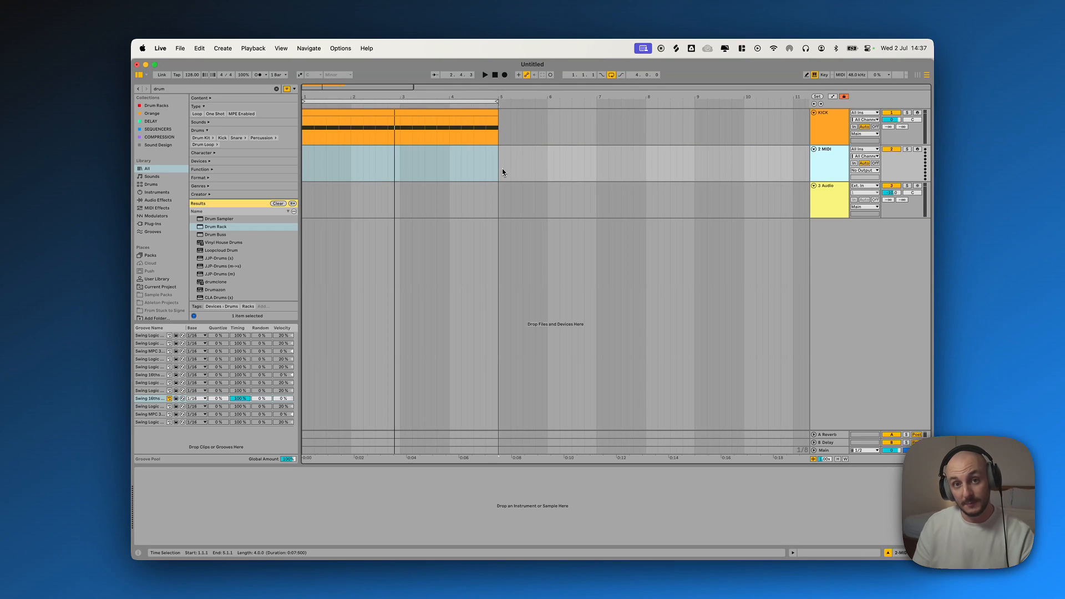
Create an empty four-bar MIDI clip from bar 1 to bar 5 on the new MIDI track and check its note editor
{"action": "left_click_drag", "start_coordinate": [497, 169], "coordinate": [301, 165]}
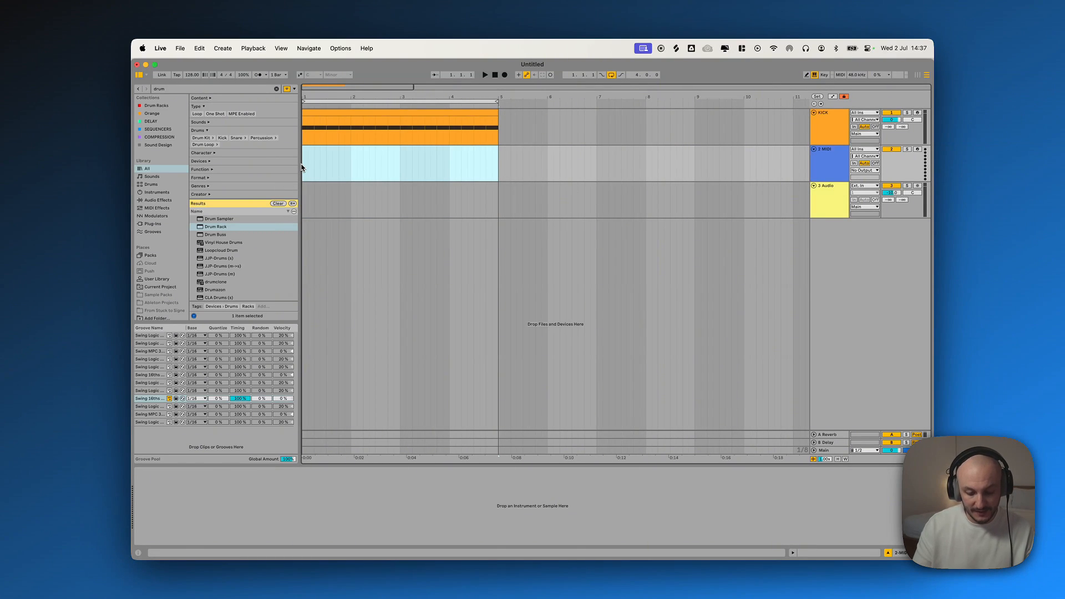
{"action": "key", "text": "super+shift+m"}
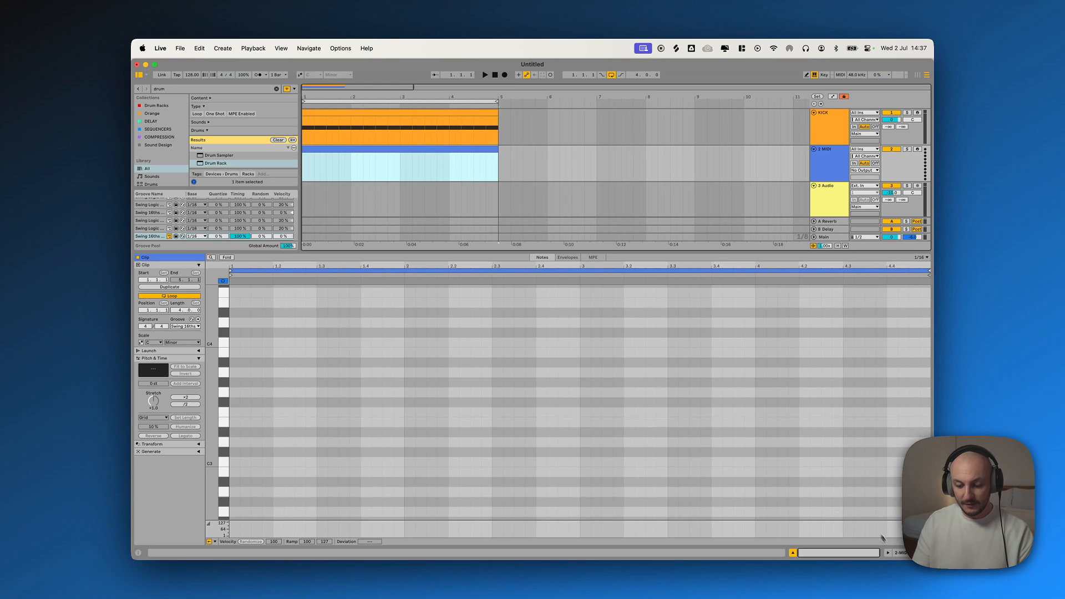
{"action": "left_click", "coordinate": [905, 553]}
{"action": "double_click", "coordinate": [399, 148]}
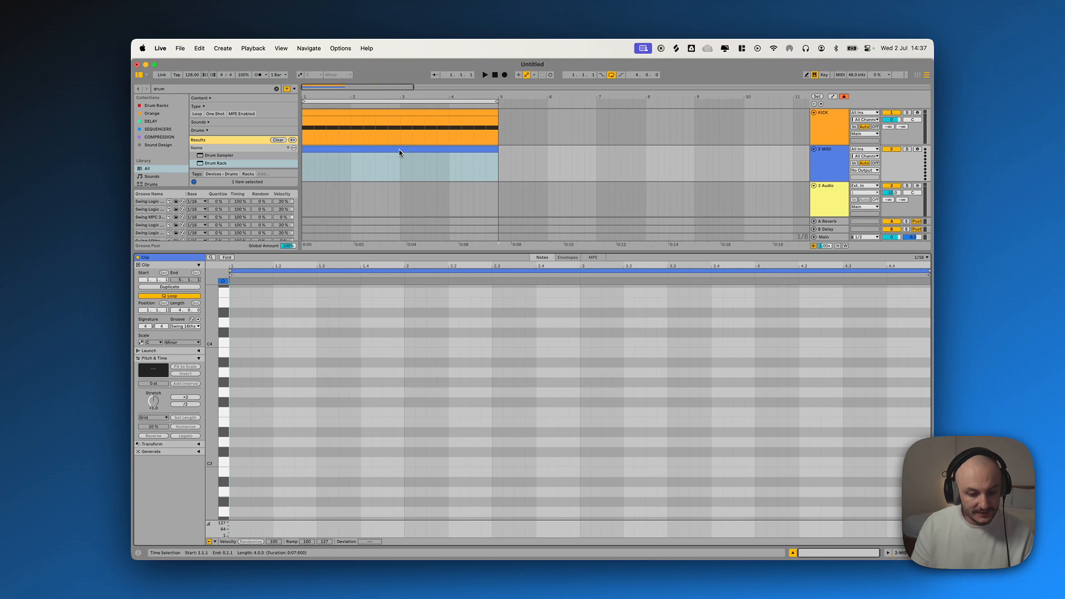
{"action": "left_click", "coordinate": [904, 553]}
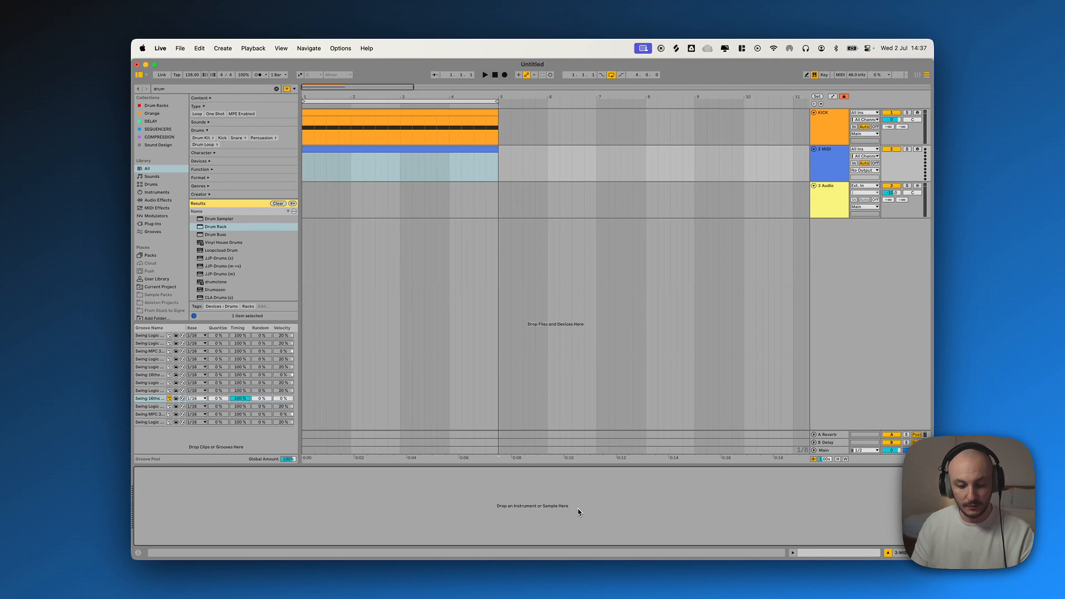
{"action": "double_click", "coordinate": [382, 149]}
{"action": "left_click_drag", "start_coordinate": [223, 340], "coordinate": [223, 413]}
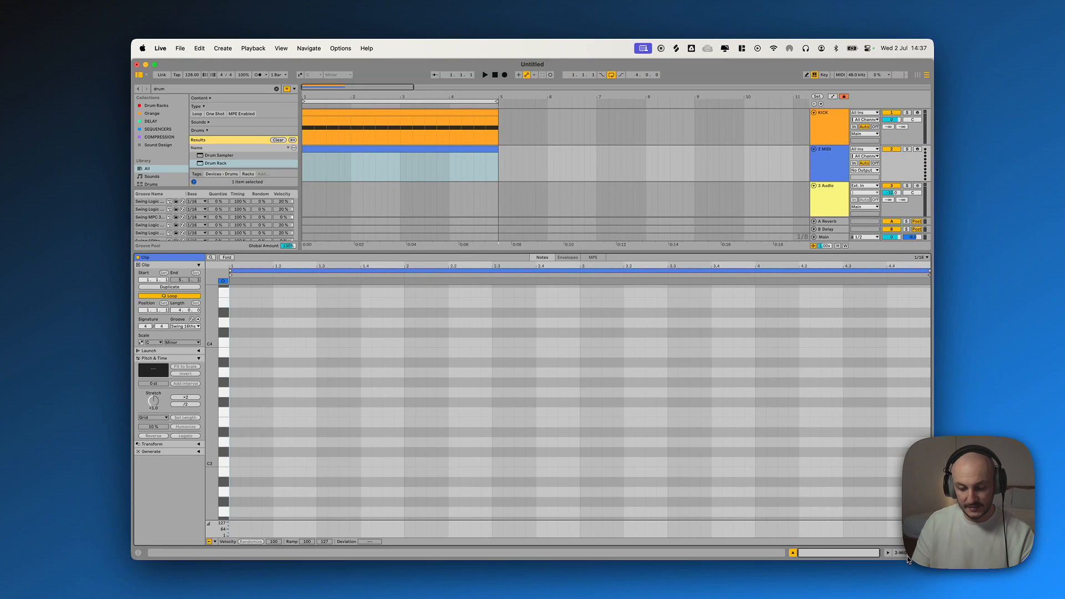
Load the CLAP.adg rack from the Drum Racks collection onto the new MIDI track and audition a hand clap pad
{"action": "left_click", "coordinate": [900, 553]}
{"action": "left_click", "coordinate": [159, 106]}
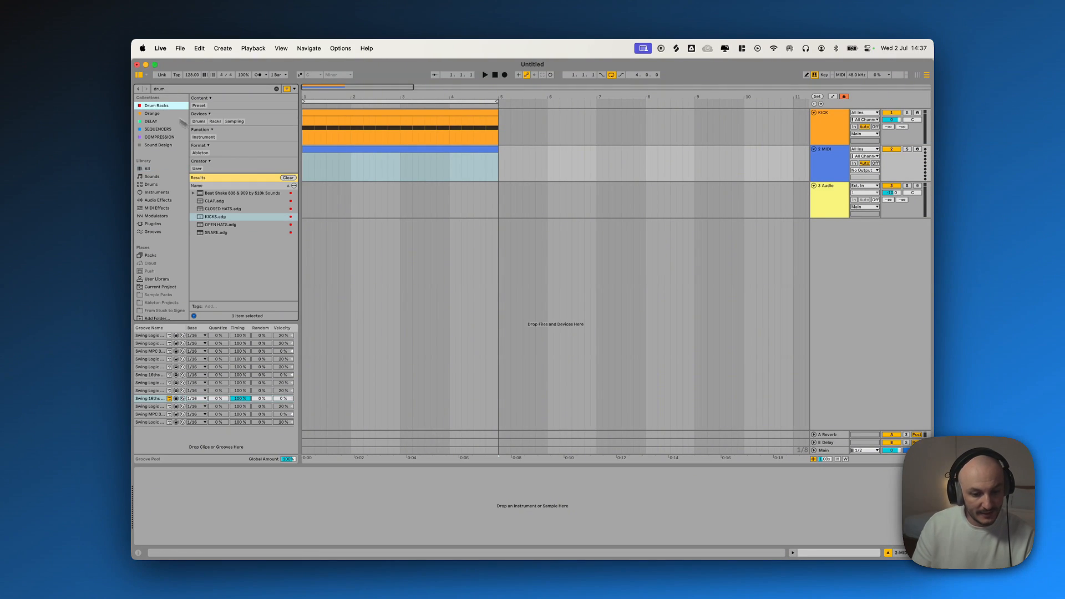
{"action": "left_click", "coordinate": [217, 202]}
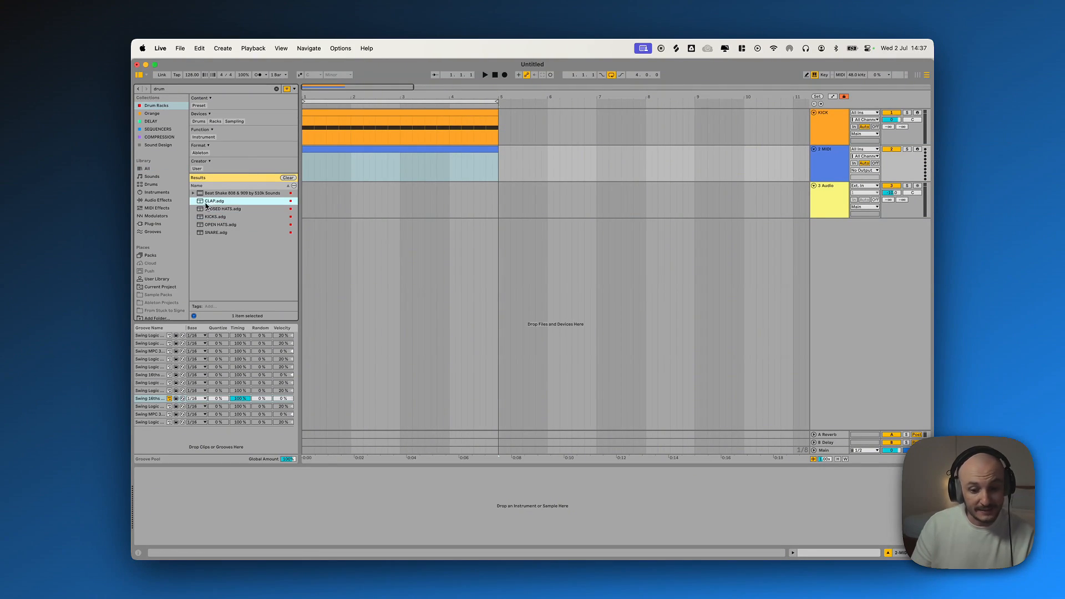
{"action": "left_click_drag", "start_coordinate": [389, 170], "coordinate": [402, 469]}
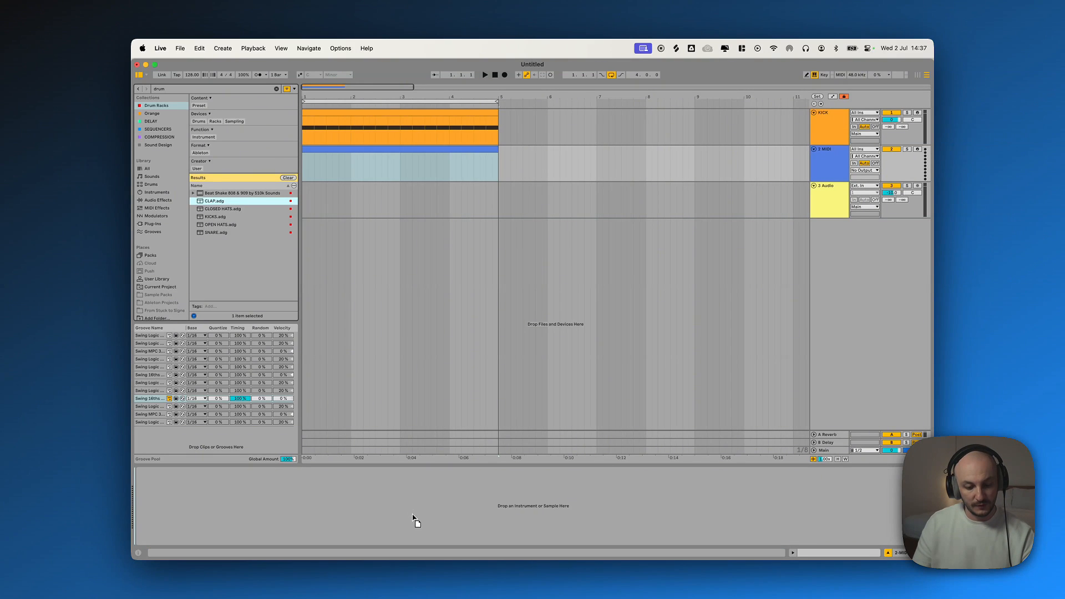
{"action": "left_click_drag", "start_coordinate": [412, 510], "coordinate": [412, 510]}
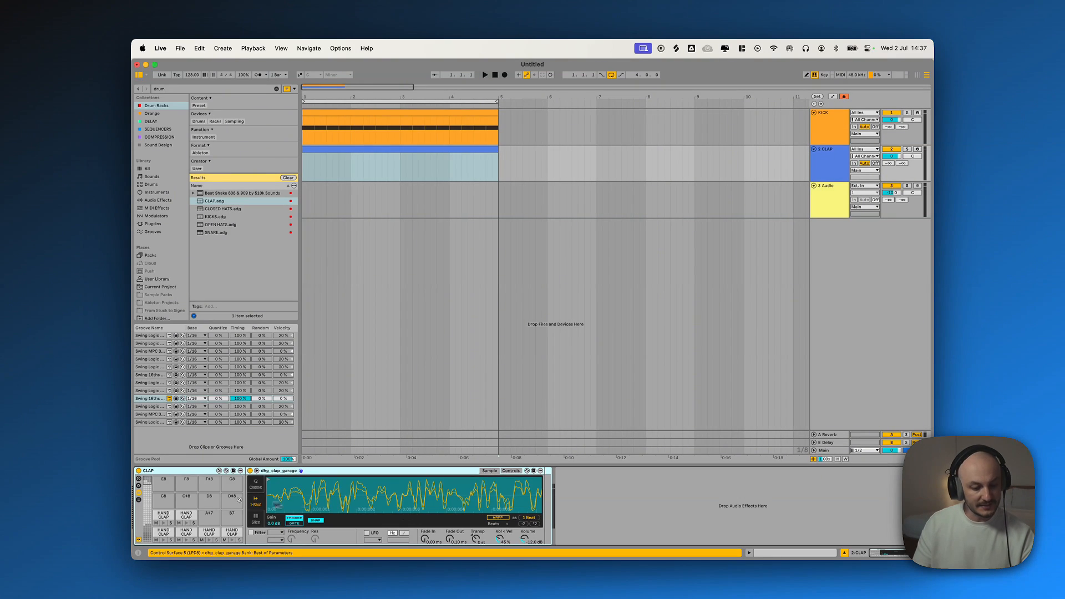
{"action": "left_click", "coordinate": [188, 524]}
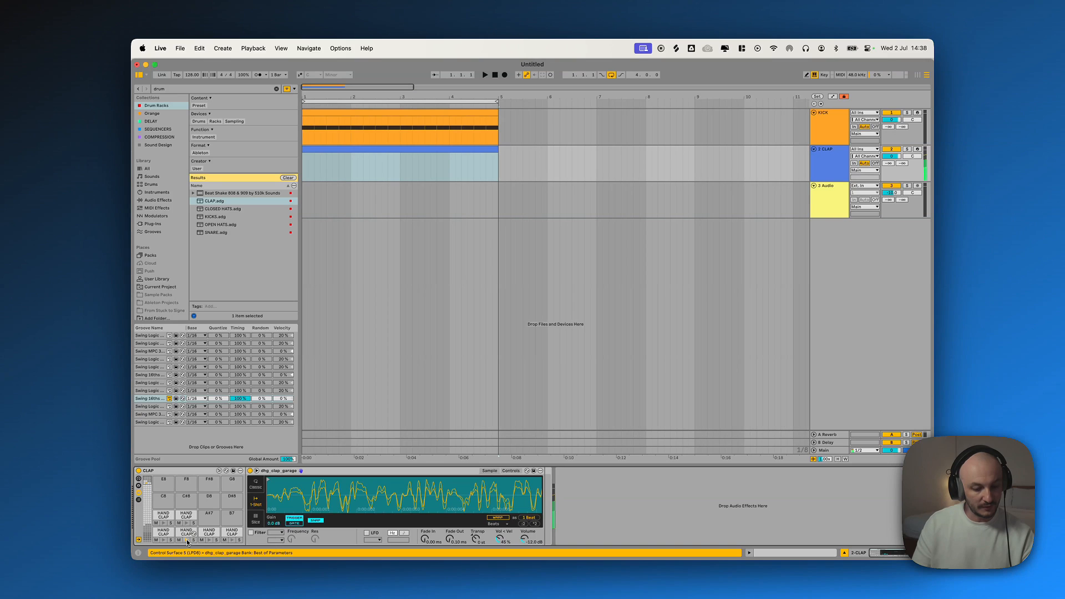
Set the clap clip's fixed grid to 1/16 and add C3 hand clap notes on beats 2 and 4 of bars 1 and 2
{"action": "double_click", "coordinate": [441, 156]}
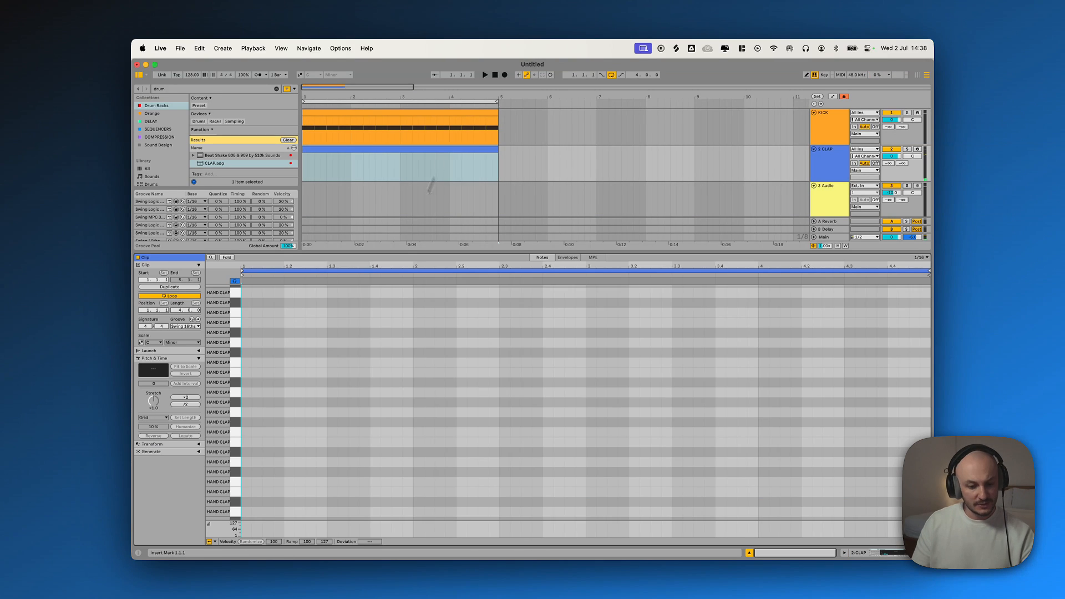
{"action": "right_click", "coordinate": [289, 377]}
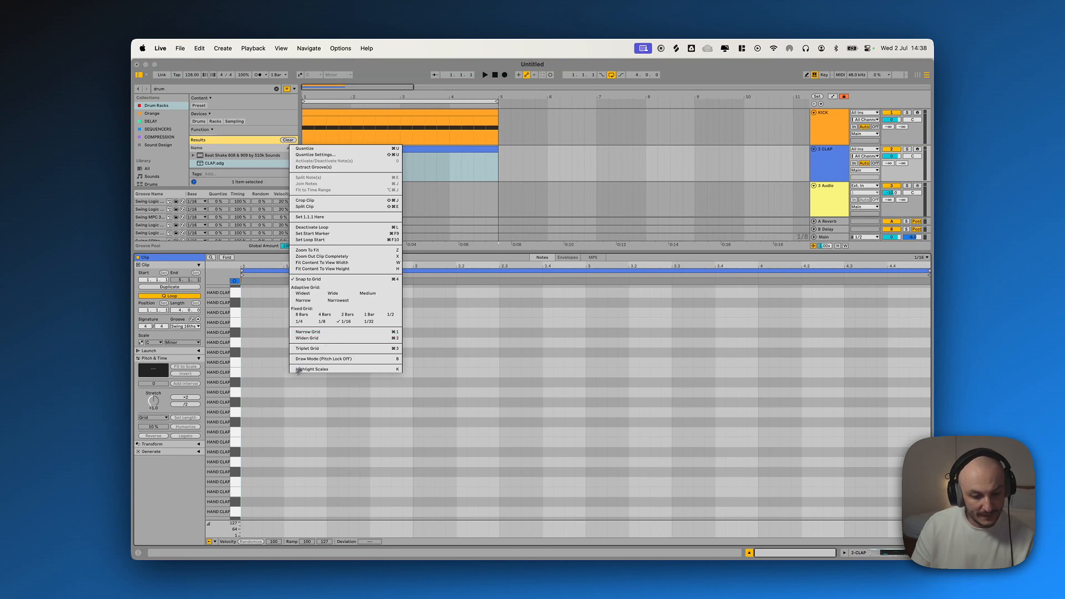
{"action": "left_click", "coordinate": [345, 321]}
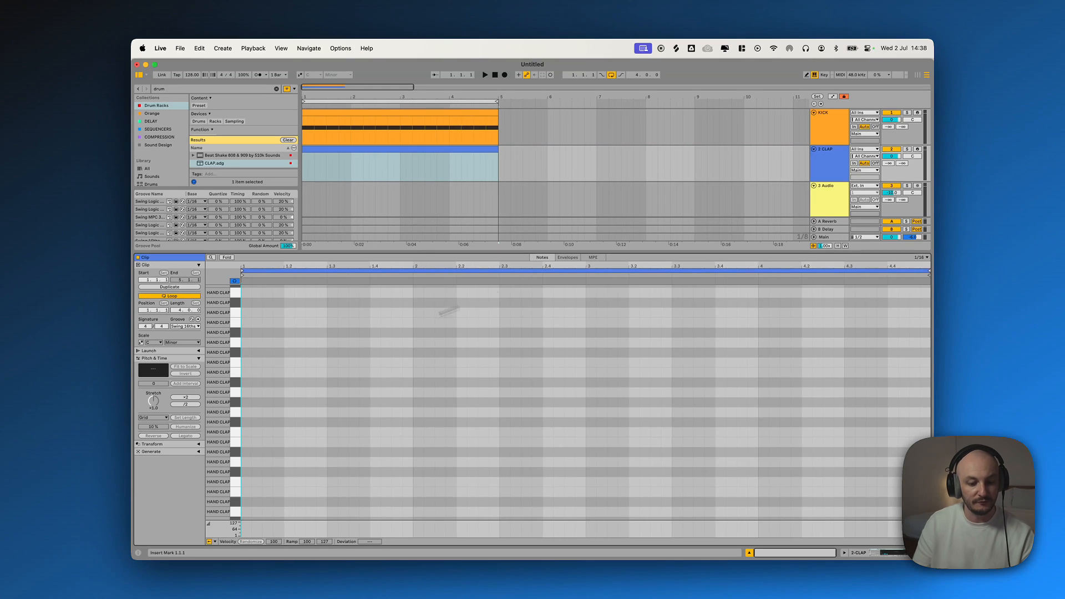
{"action": "double_click", "coordinate": [289, 363]}
{"action": "double_click", "coordinate": [375, 363]}
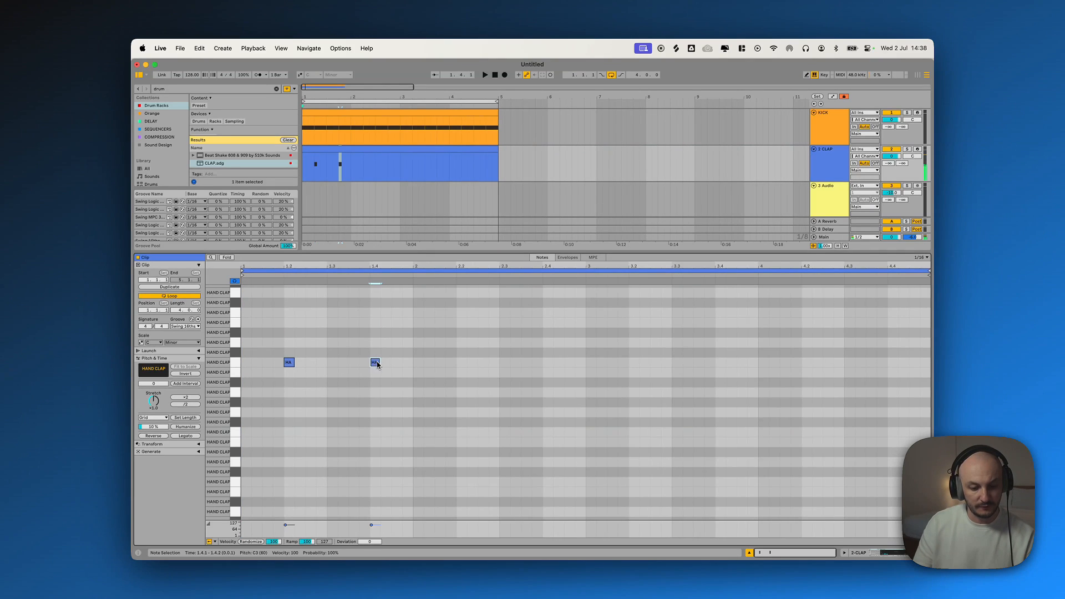
{"action": "double_click", "coordinate": [461, 363]}
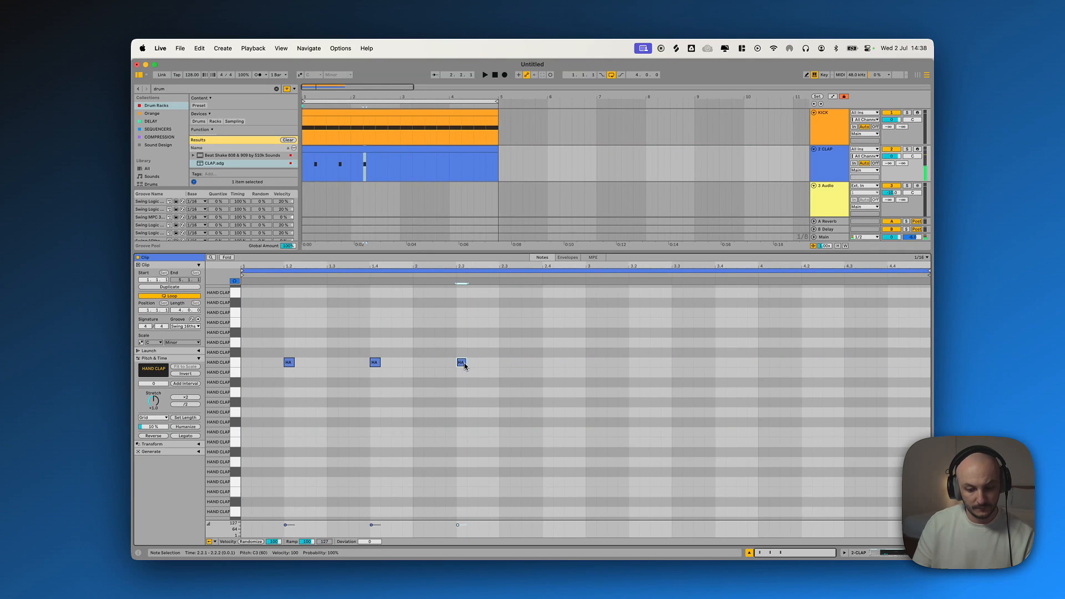
{"action": "double_click", "coordinate": [547, 364]}
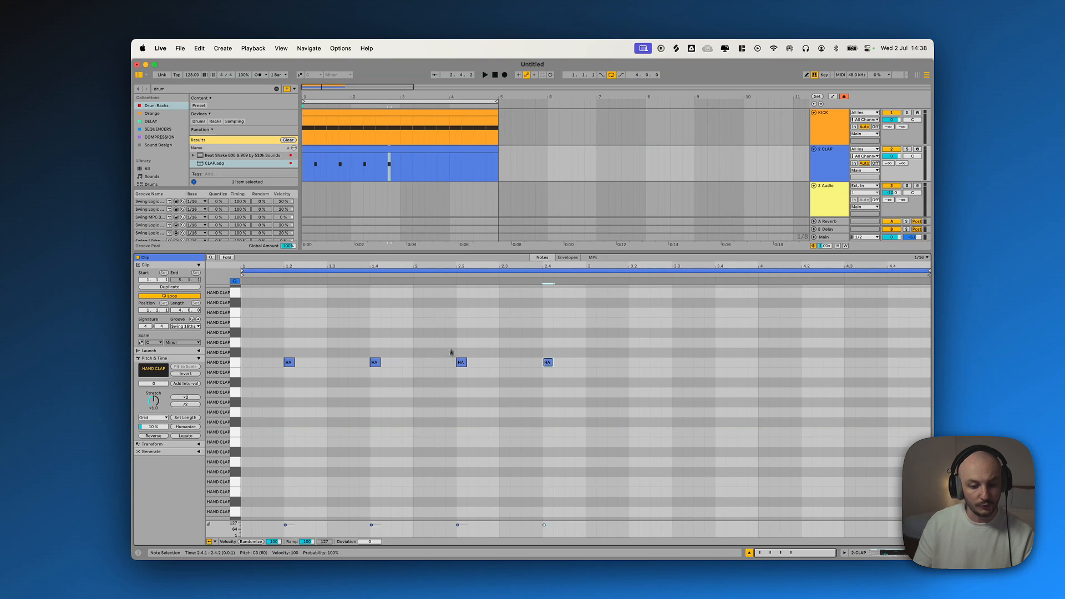
Duplicate the first bar of claps across bars 2 to 4 so claps fall on beats 2 and 4 throughout
{"action": "left_click_drag", "start_coordinate": [411, 375], "coordinate": [241, 337]}
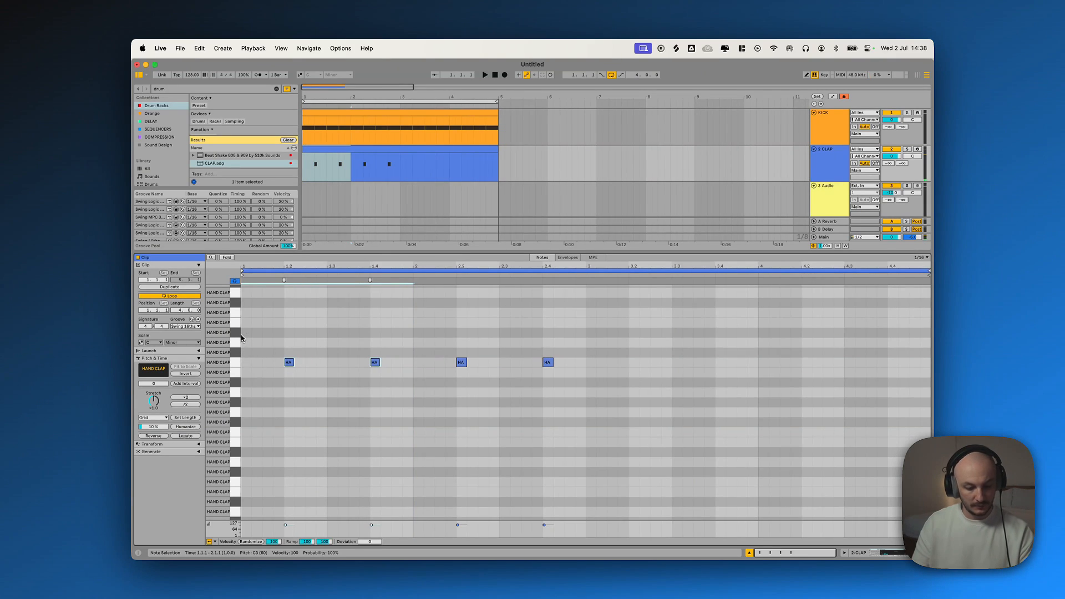
{"action": "key", "text": "super+d"}
{"action": "key", "text": "super+d"}
{"action": "key", "text": "super+d"}
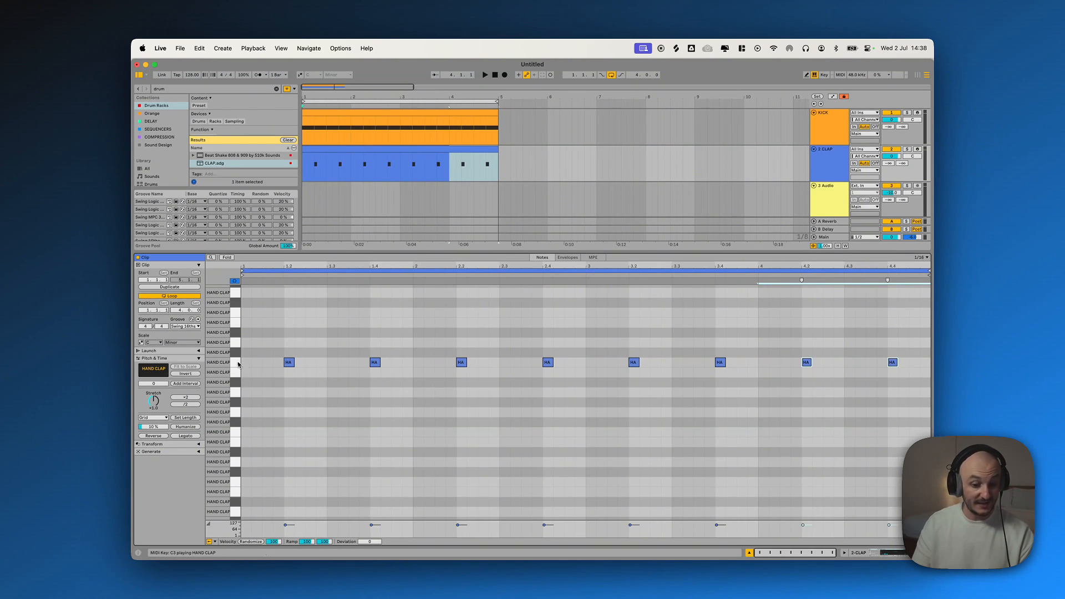
Transpose all clap notes down row by row to a lower hand clap sample, and listen to it with the kick at reduced volume
{"action": "key", "text": "super+a"}
{"action": "key", "text": "Down"}
{"action": "key", "text": "Down"}
{"action": "key", "text": "Down"}
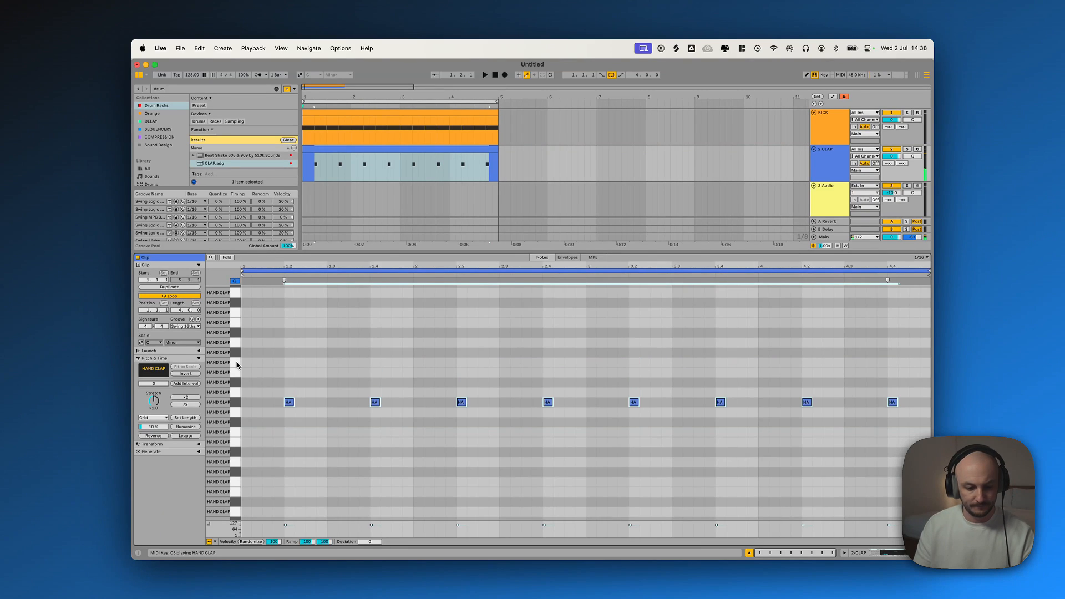
{"action": "key", "text": "Down"}
{"action": "key", "text": "Down"}
{"action": "key", "text": "Down"}
{"action": "key", "text": "Down"}
{"action": "key", "text": "Down"}
{"action": "key", "text": "Down"}
{"action": "key", "text": "Down"}
{"action": "key", "text": "Down"}
{"action": "key", "text": "Down"}
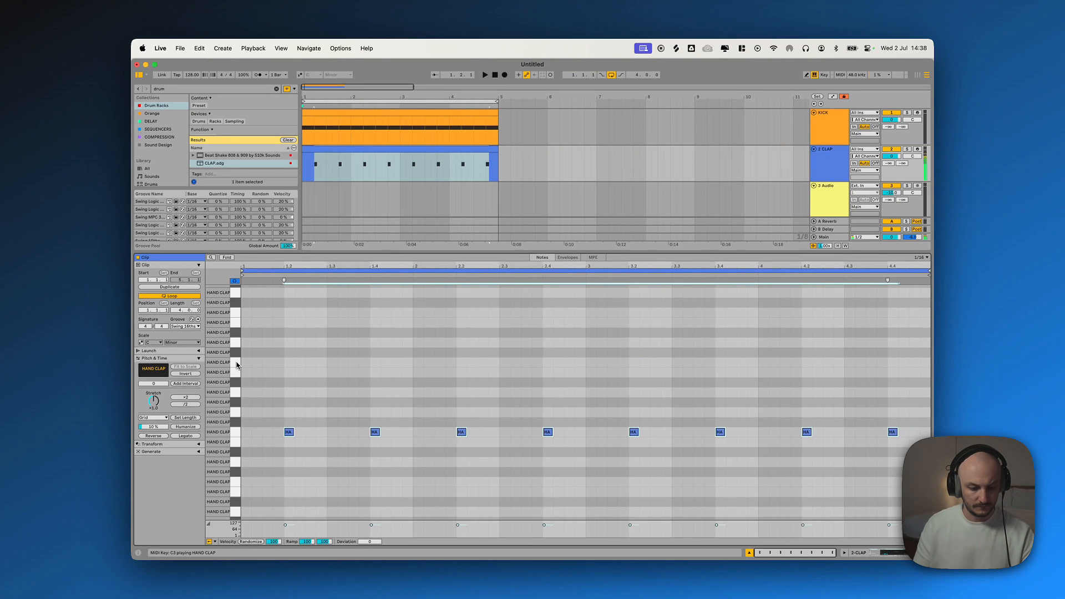
{"action": "key", "text": "Down"}
{"action": "key", "text": "Down"}
{"action": "key", "text": "Down"}
{"action": "key", "text": "Down"}
{"action": "key", "text": "Down"}
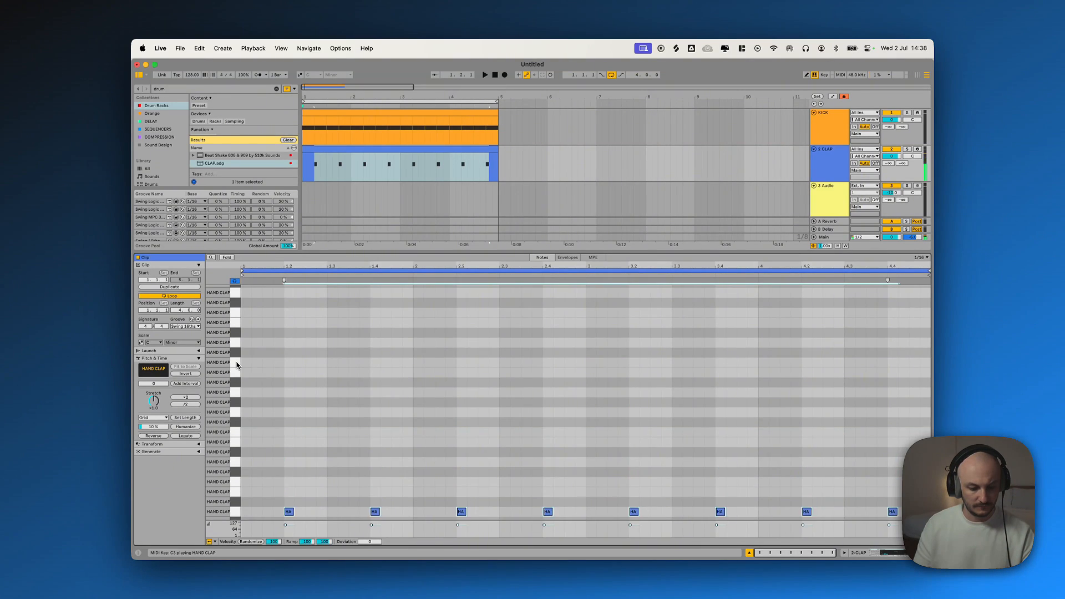
{"action": "key", "text": "Down"}
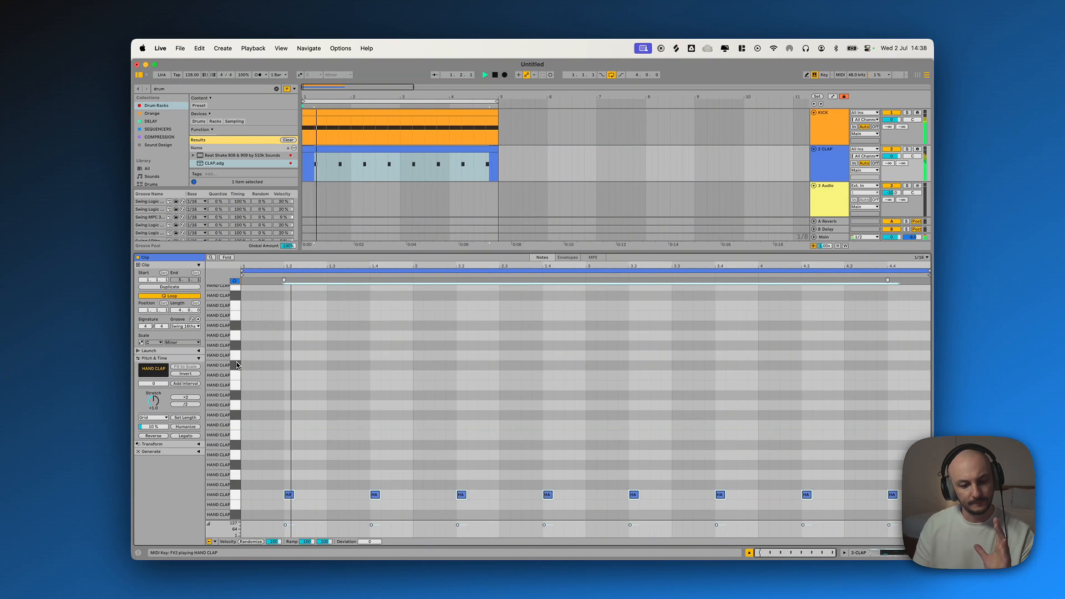
{"action": "key", "text": "XF86AudioLowerVolume"}
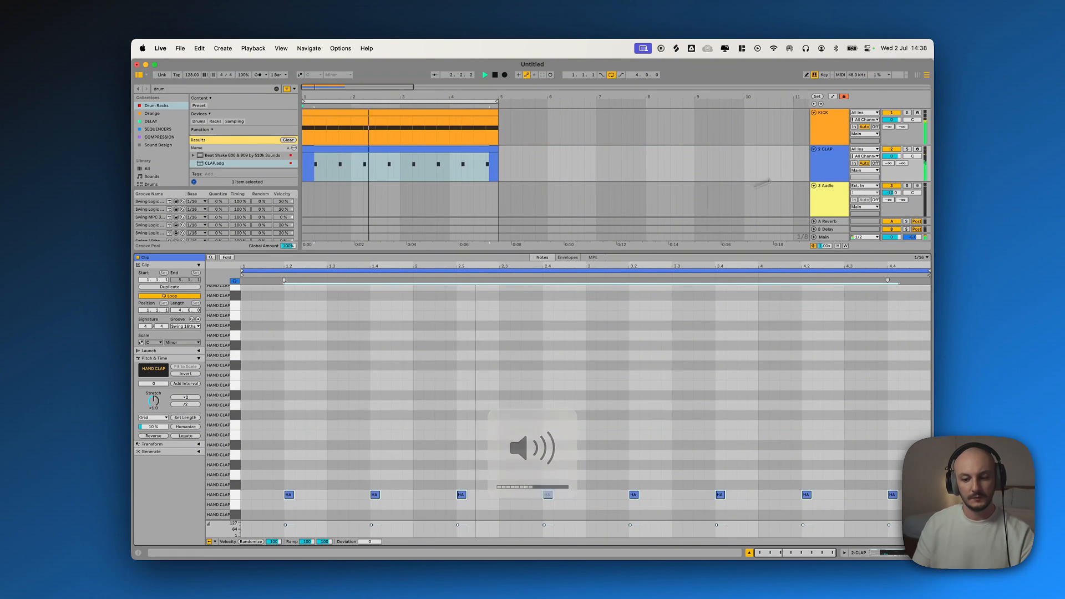
Stop playback, collapse the KICK and CLAP tracks, and delete the empty audio track
{"action": "left_click", "coordinate": [813, 113]}
{"action": "key", "text": "space"}
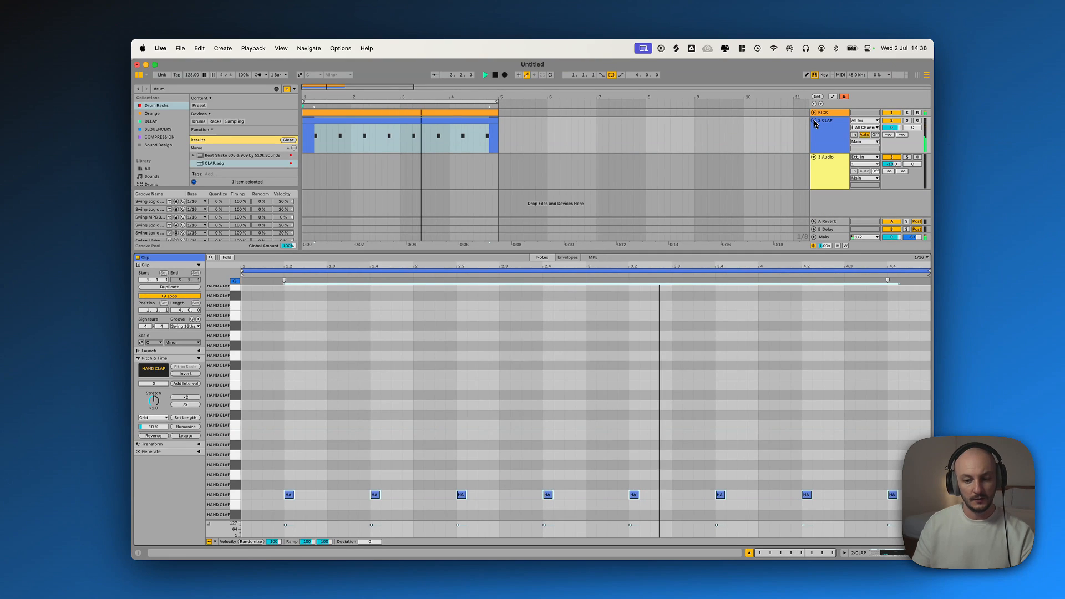
{"action": "left_click", "coordinate": [814, 121]}
{"action": "left_click", "coordinate": [826, 138]}
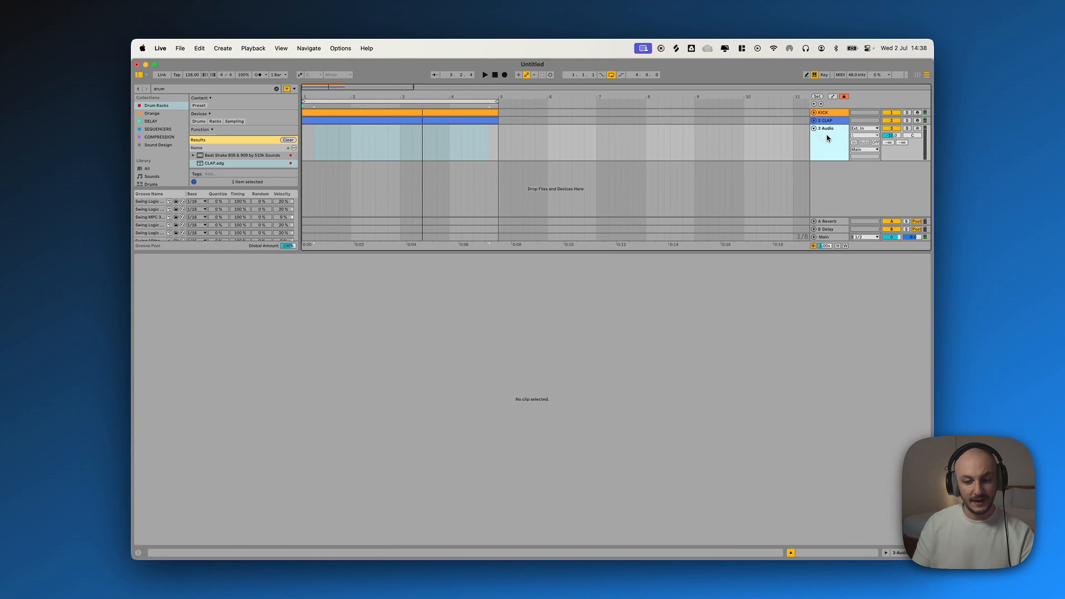
{"action": "key", "text": "Delete"}
Insert a new MIDI track directly below the CLAP track
{"action": "left_click", "coordinate": [824, 122]}
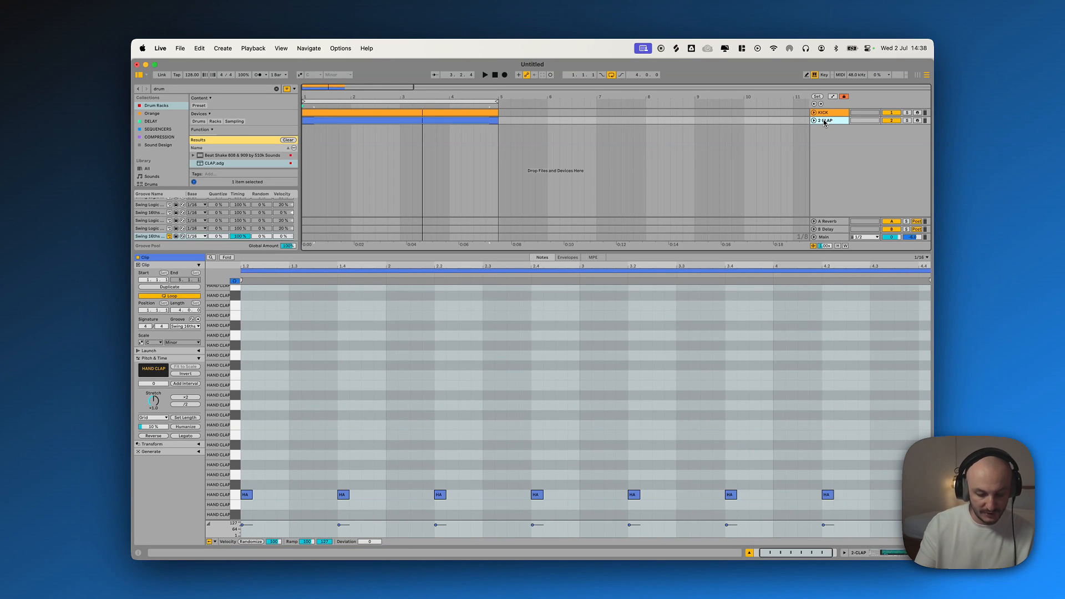
{"action": "key", "text": "super+shift+t"}
{"action": "right_click", "coordinate": [824, 121]}
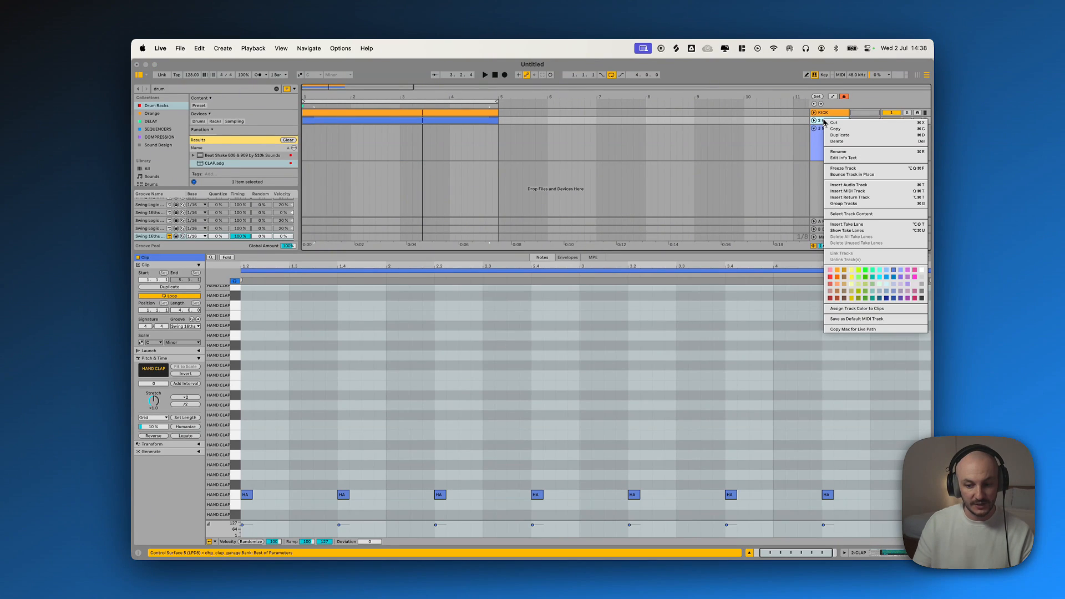
Create an empty four-bar MIDI clip on the new MIDI track and load the OPEN HATS.adg drum rack onto it
{"action": "left_click", "coordinate": [820, 141]}
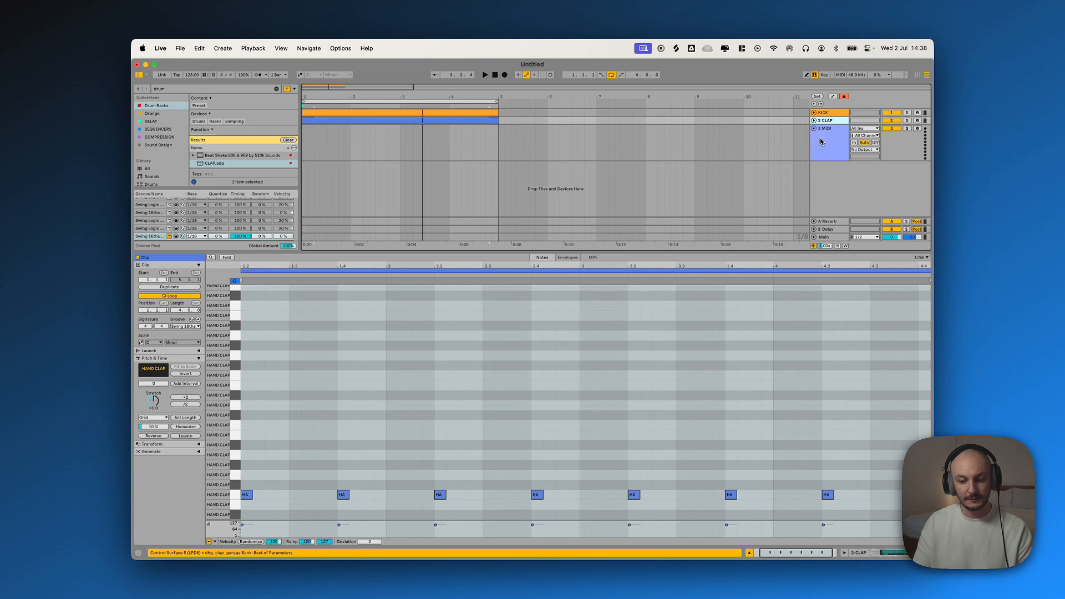
{"action": "left_click_drag", "start_coordinate": [503, 149], "coordinate": [284, 149]}
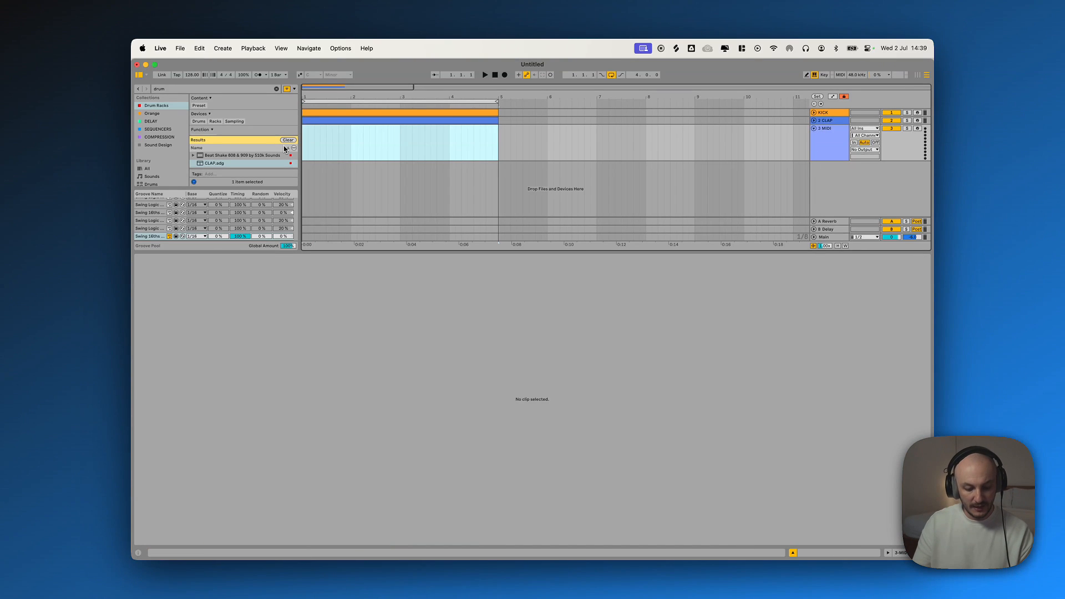
{"action": "key", "text": "super+shift+m"}
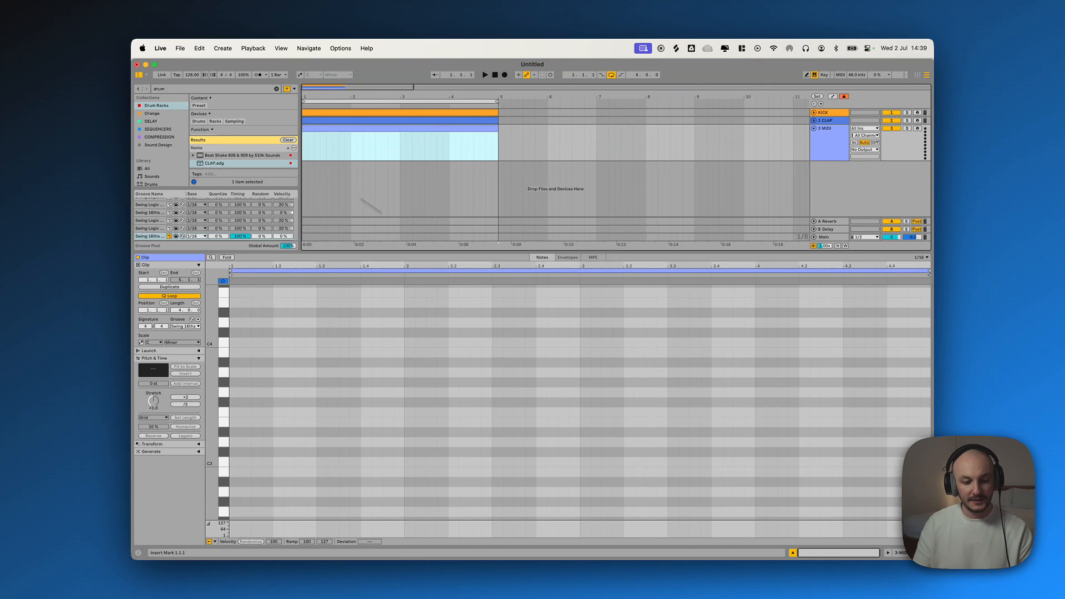
{"action": "left_click", "coordinate": [896, 553]}
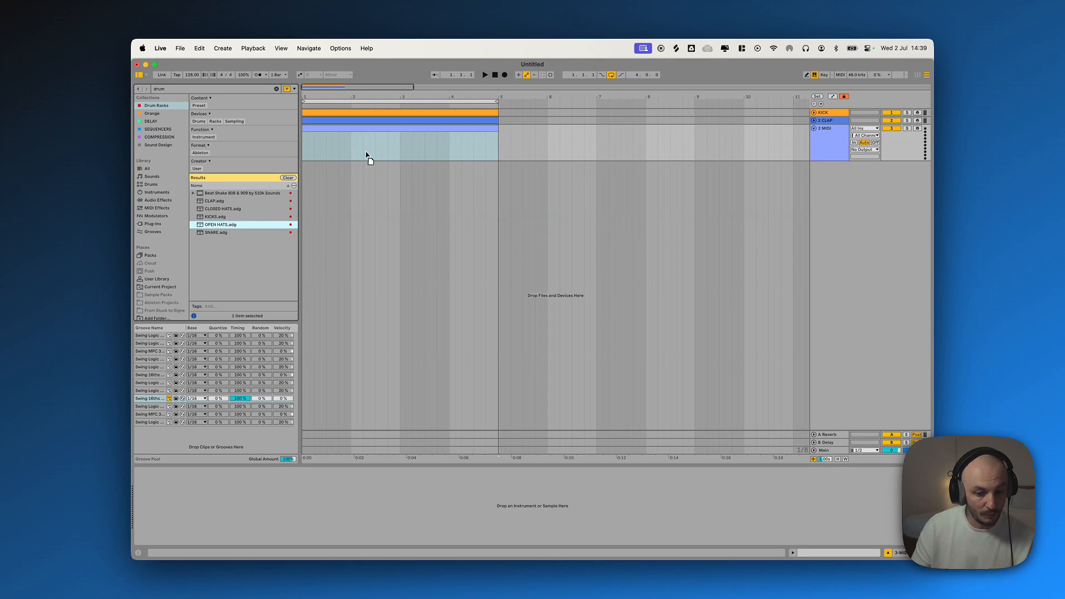
{"action": "left_click_drag", "start_coordinate": [367, 152], "coordinate": [366, 152]}
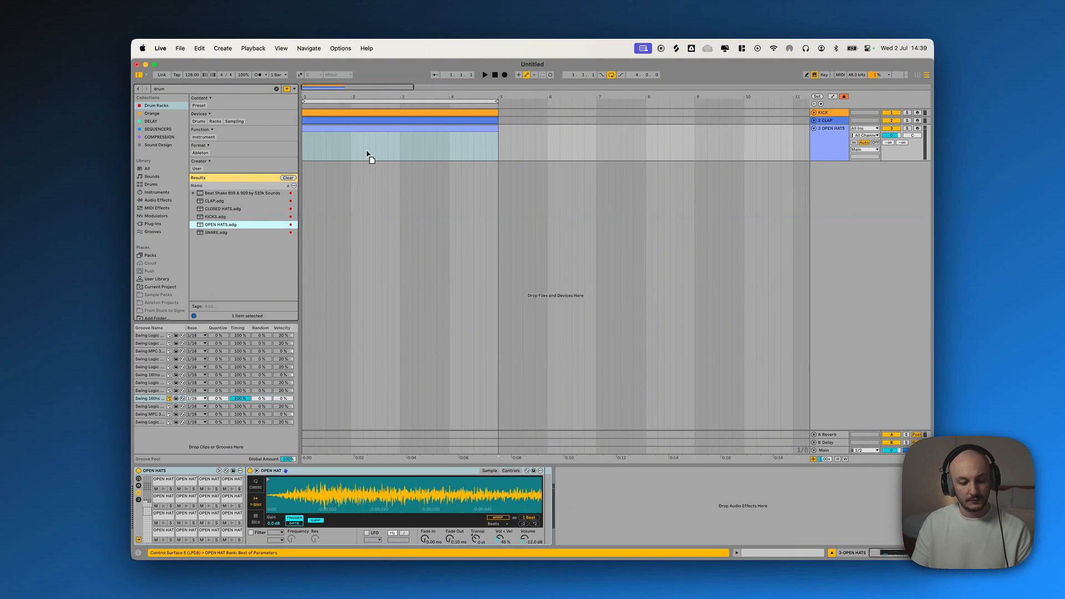
Open the OPEN HATS clip and place a half-beat-long open hat note on the offbeat of bar 1's first beat
{"action": "double_click", "coordinate": [398, 128]}
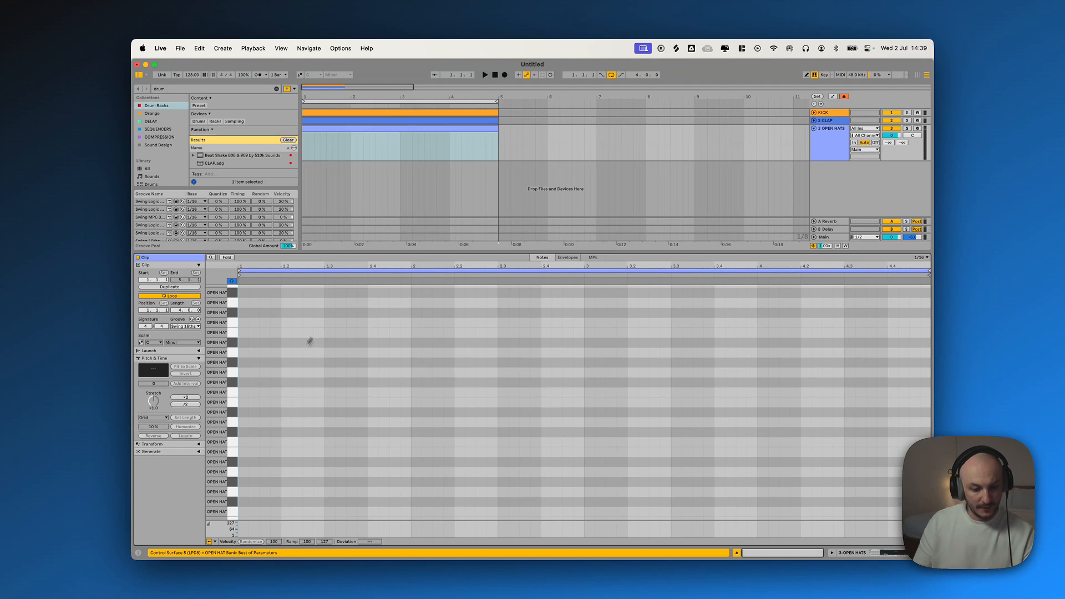
{"action": "scroll", "coordinate": [246, 267], "scroll_direction": "up", "scroll_amount": 3}
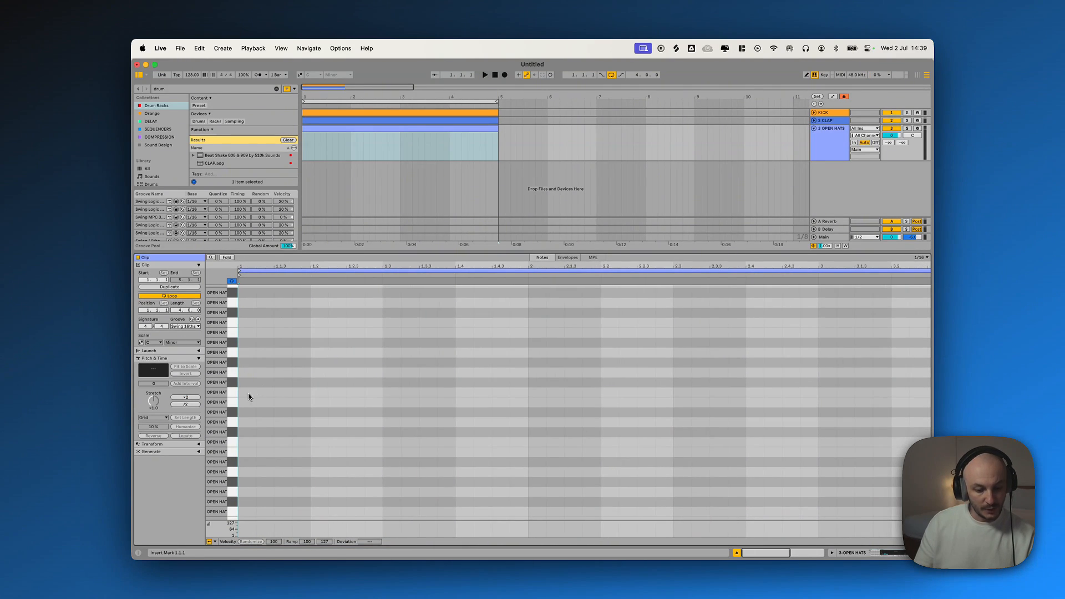
{"action": "double_click", "coordinate": [248, 393]}
{"action": "left_click_drag", "start_coordinate": [254, 392], "coordinate": [272, 392]}
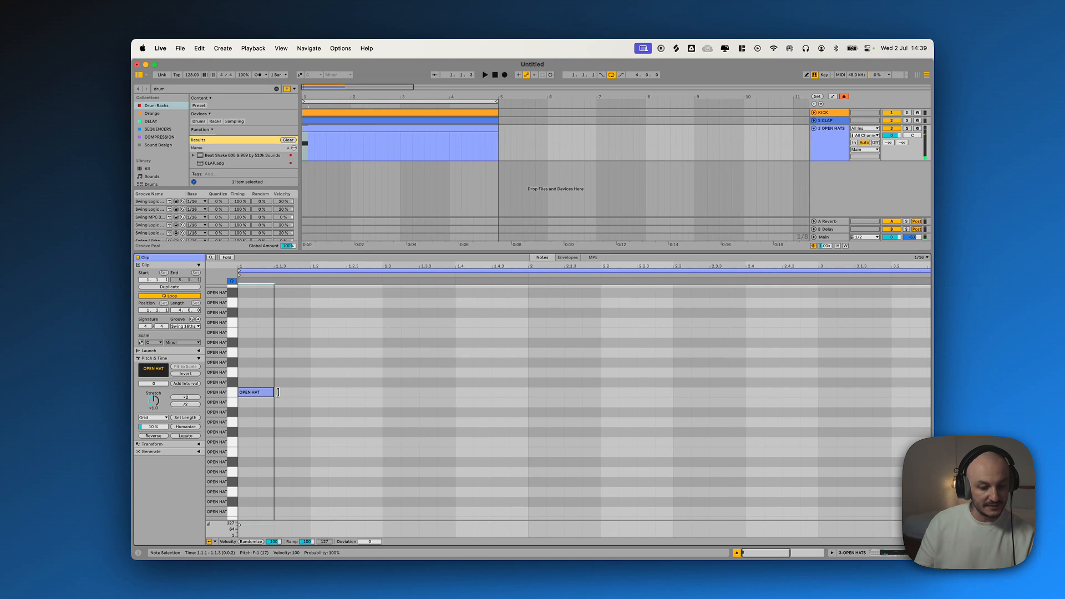
{"action": "key", "text": "Right"}
Duplicate the full first beat, including its leading rest, until open hats fall on every offbeat across all four bars
{"action": "left_click_drag", "start_coordinate": [277, 397], "coordinate": [229, 357]}
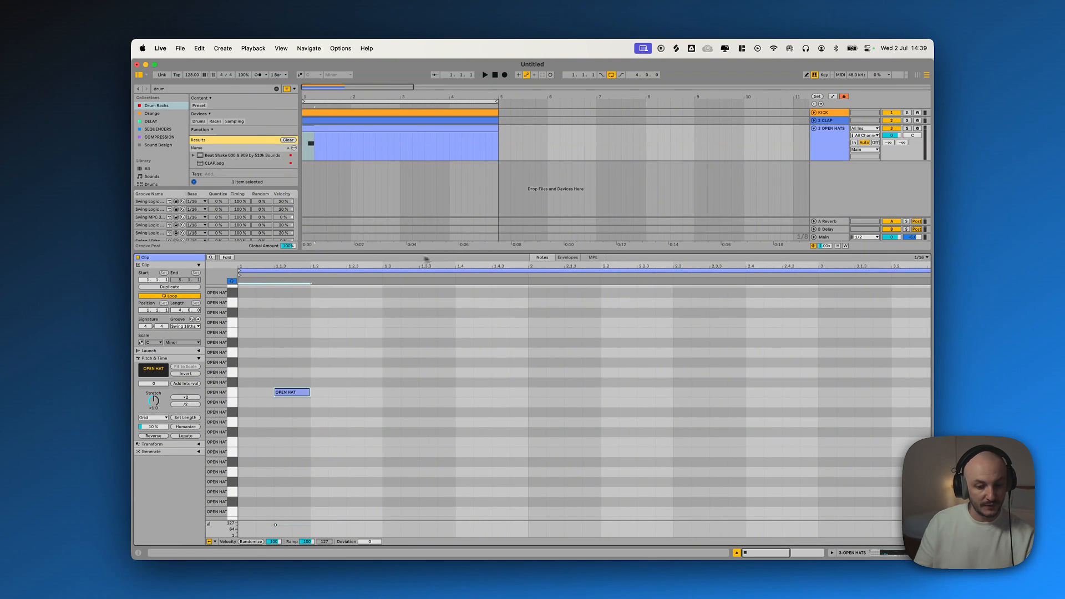
{"action": "left_click_drag", "start_coordinate": [310, 417], "coordinate": [239, 361]}
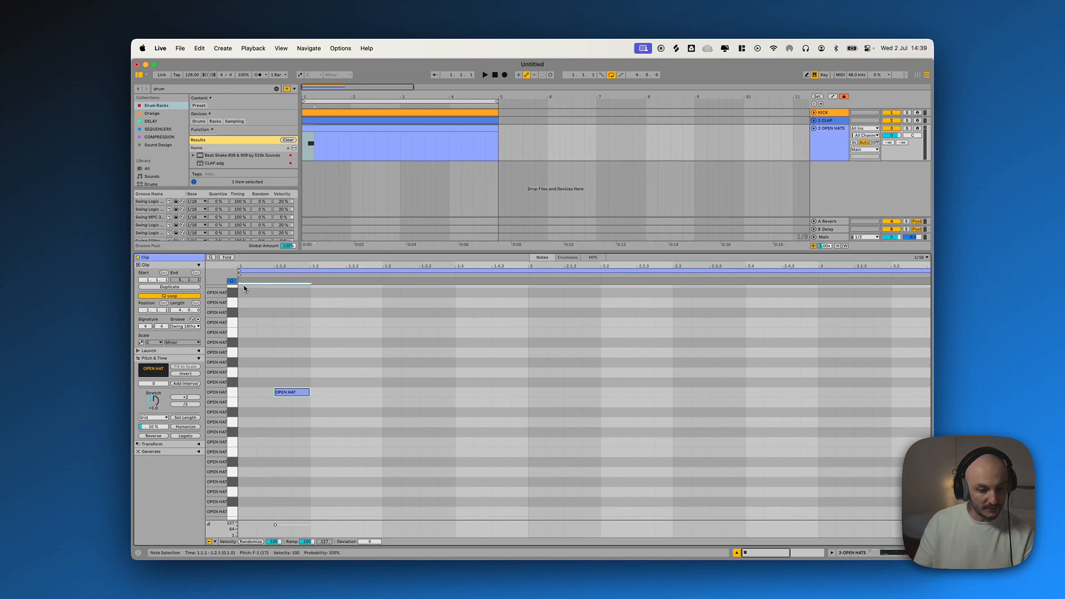
{"action": "key", "text": "super+d"}
{"action": "key", "text": "super+d"}
{"action": "key", "text": "super+d"}
{"action": "key", "text": "super+d"}
{"action": "key", "text": "super+d"}
{"action": "key", "text": "super+d"}
{"action": "key", "text": "super+d"}
{"action": "key", "text": "super+d"}
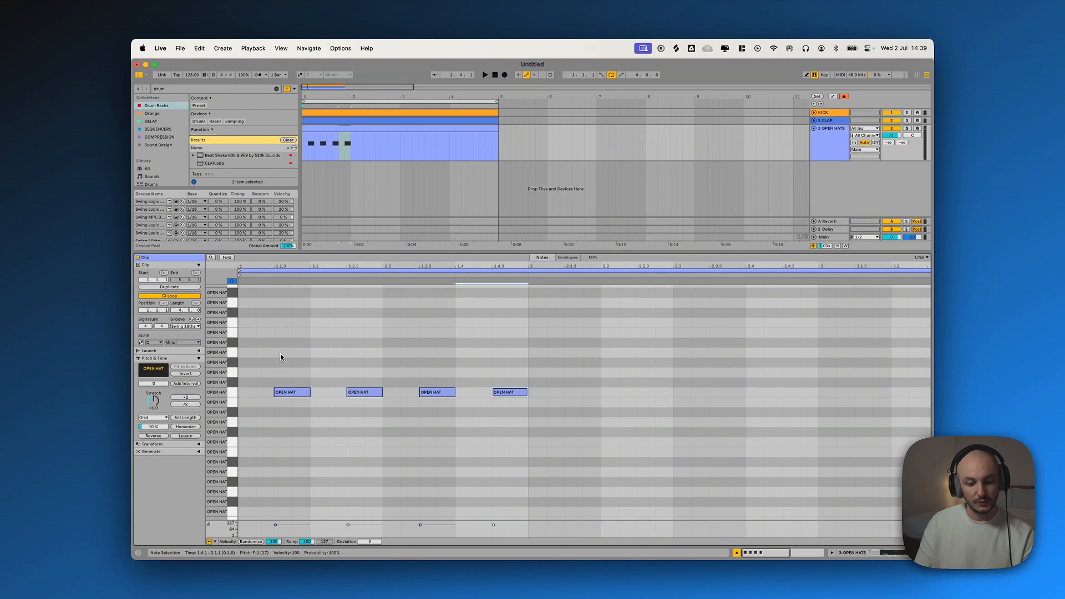
{"action": "key", "text": "super+d"}
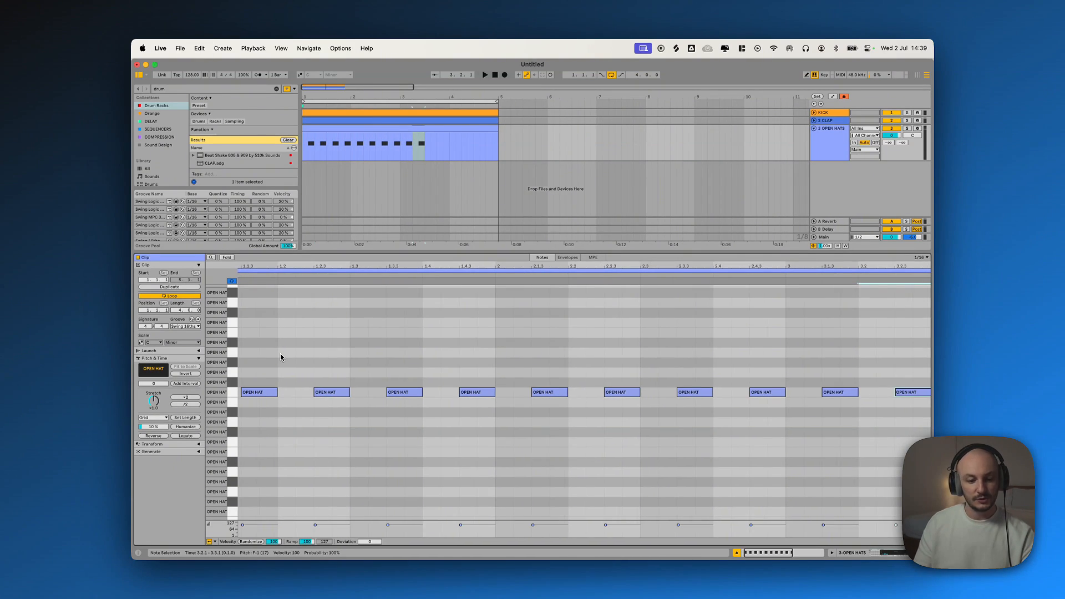
{"action": "key", "text": "super+d"}
{"action": "key", "text": "super+d"}
{"action": "key", "text": "super+d"}
{"action": "key", "text": "super+d"}
{"action": "key", "text": "super+d"}
{"action": "key", "text": "super+d"}
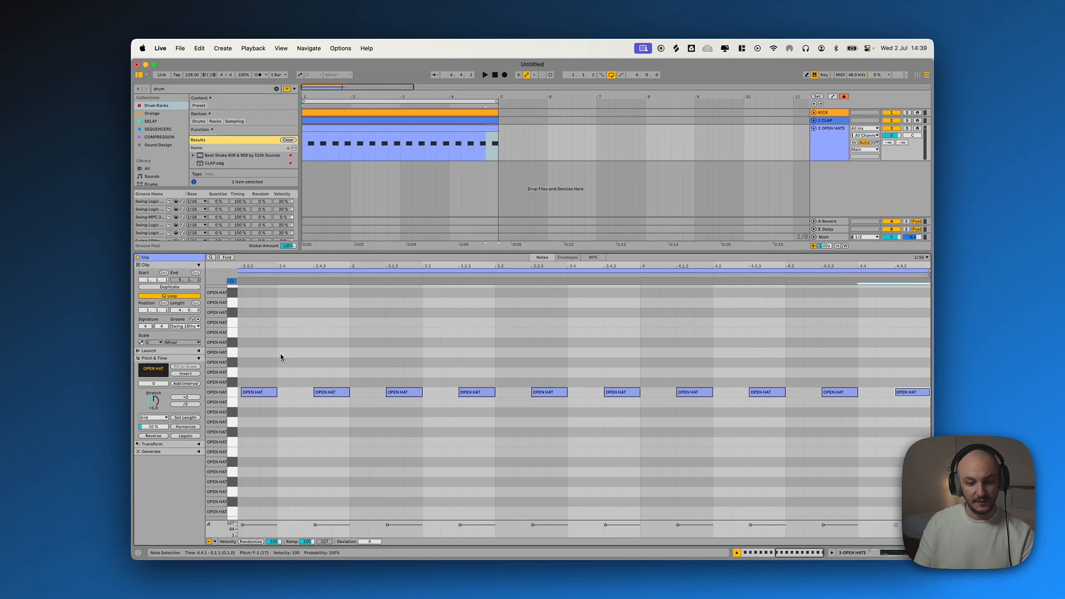
Adjust the OPEN HATS track volume by ear against the kick and clap while playing back the groove
{"action": "left_click_drag", "start_coordinate": [893, 138], "coordinate": [892, 137]}
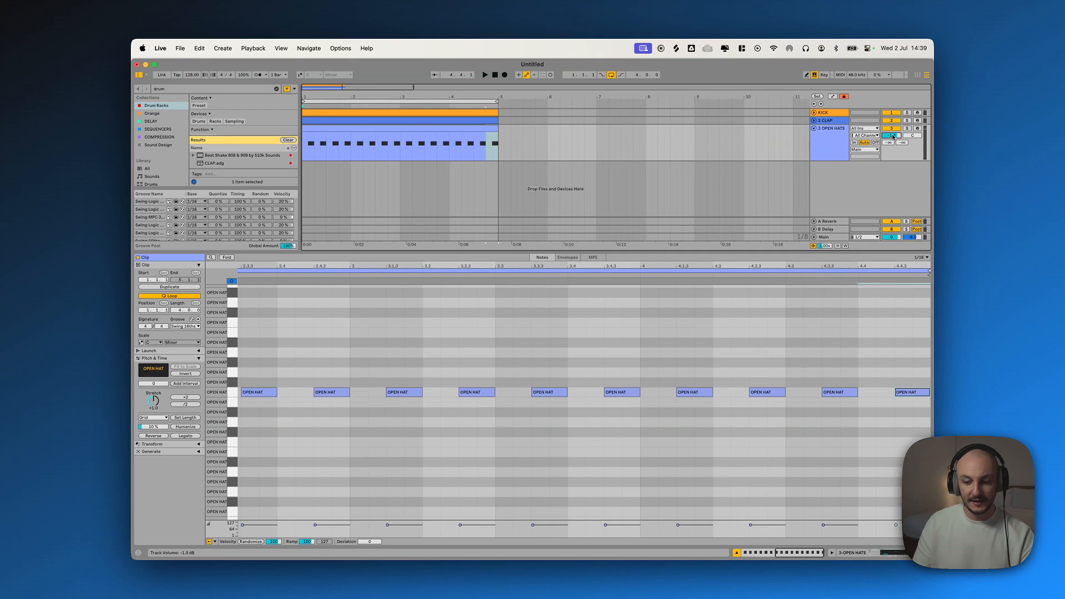
{"action": "left_click", "coordinate": [838, 142]}
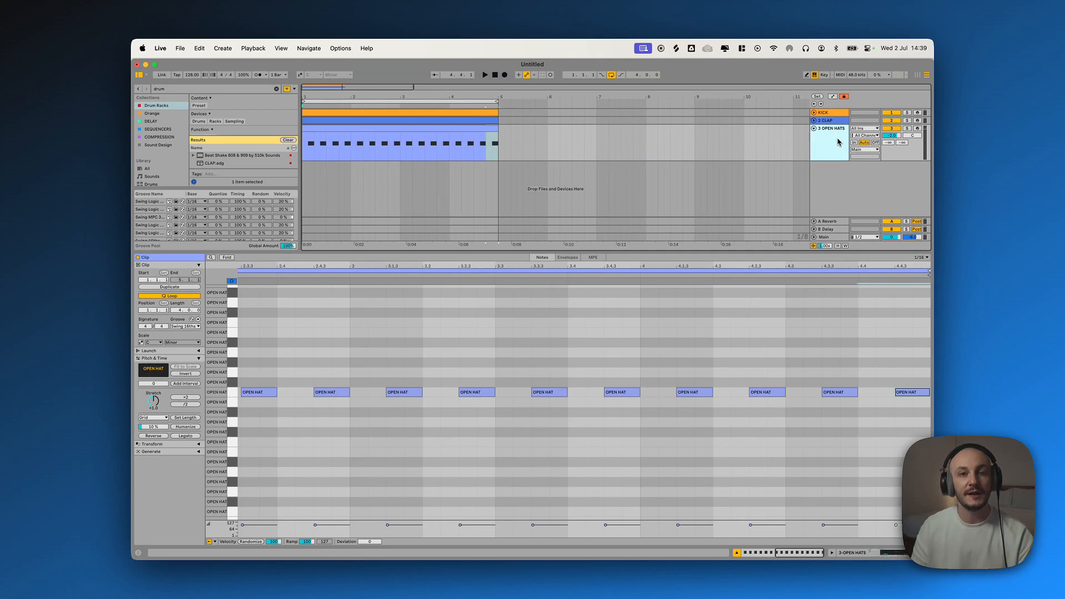
{"action": "key", "text": "space"}
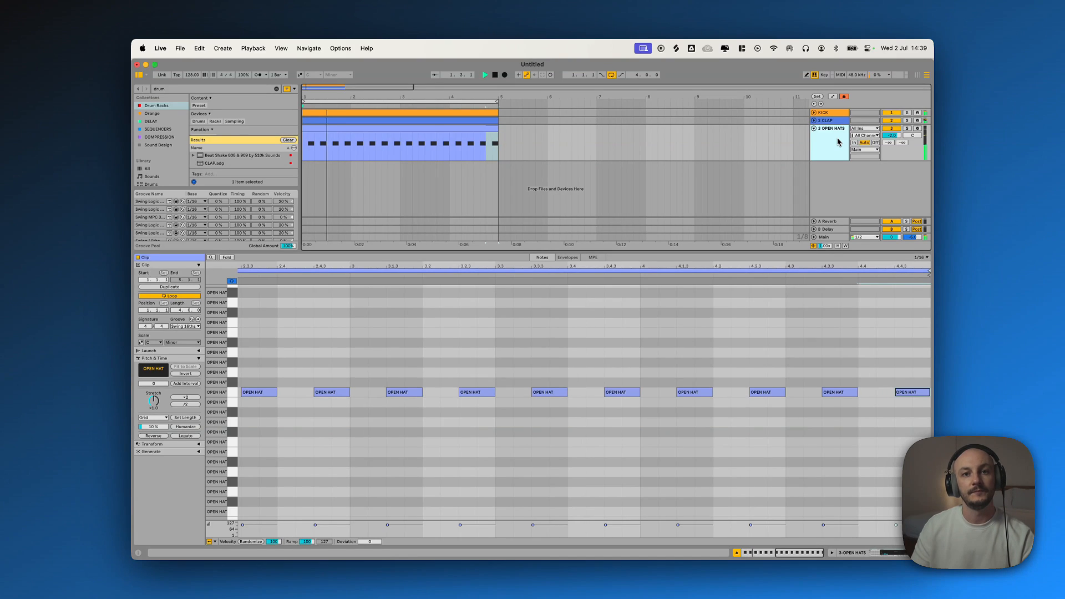
{"action": "key", "text": "space"}
{"action": "left_click", "coordinate": [835, 145]}
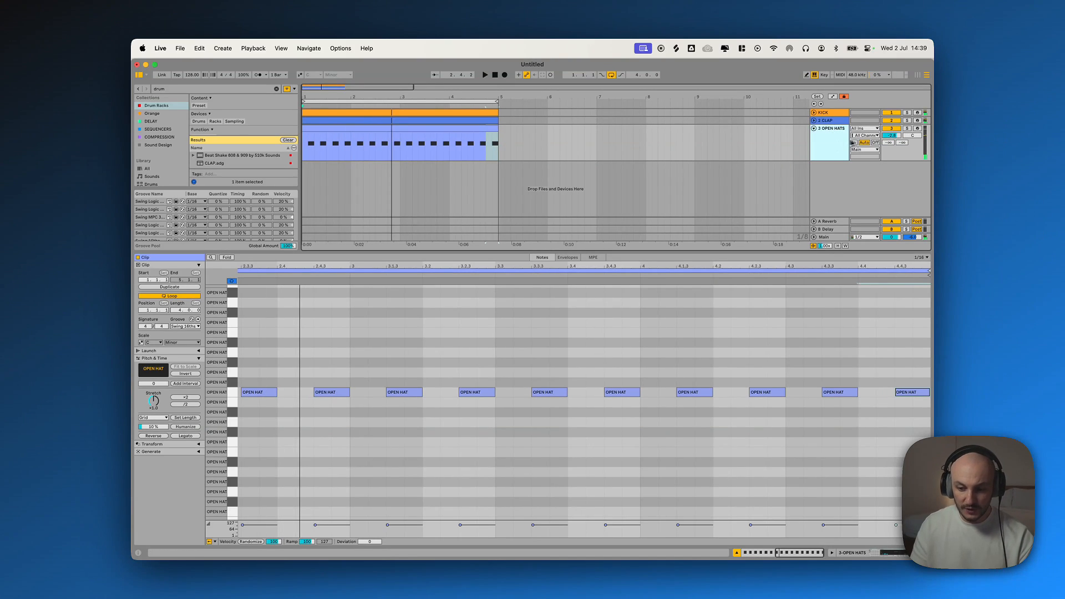
{"action": "left_click", "coordinate": [894, 139]}
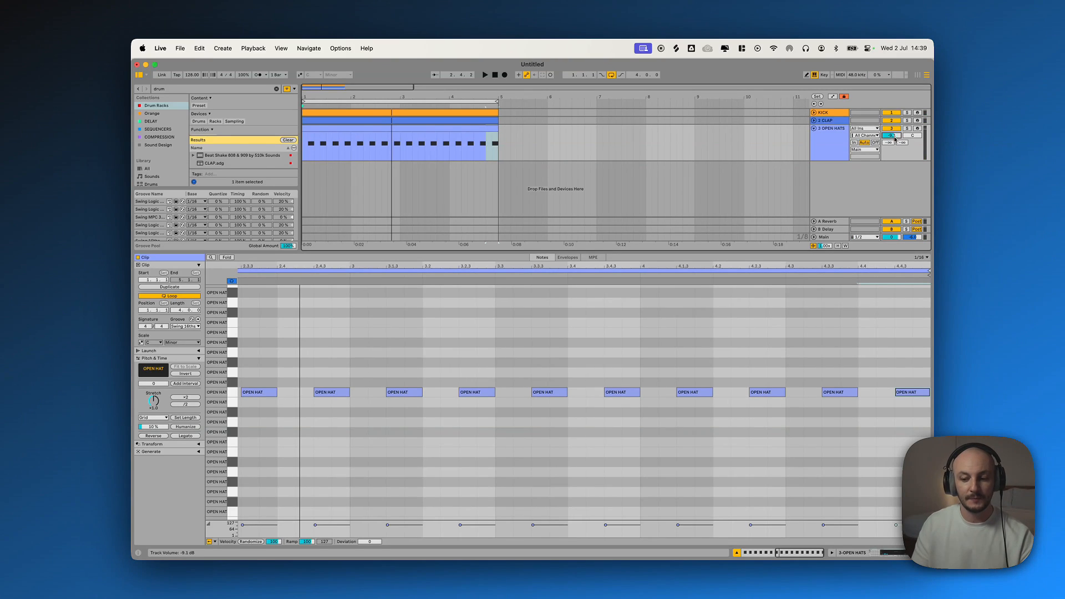
{"action": "scroll", "coordinate": [894, 139], "scroll_direction": "up", "scroll_amount": 2}
{"action": "key", "text": "space"}
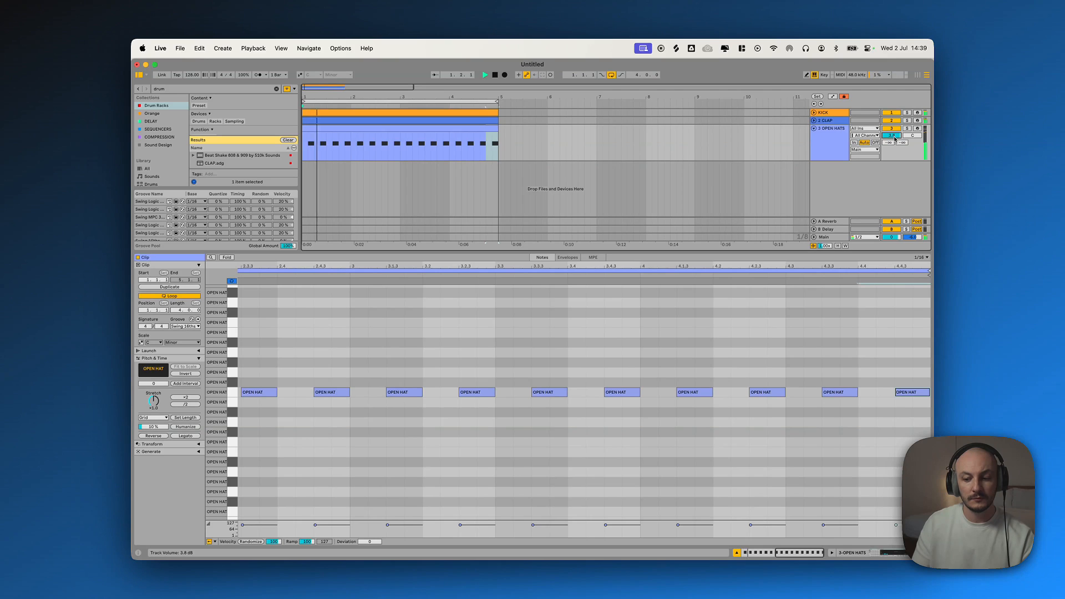
{"action": "scroll", "coordinate": [894, 139], "scroll_direction": "up", "scroll_amount": 4}
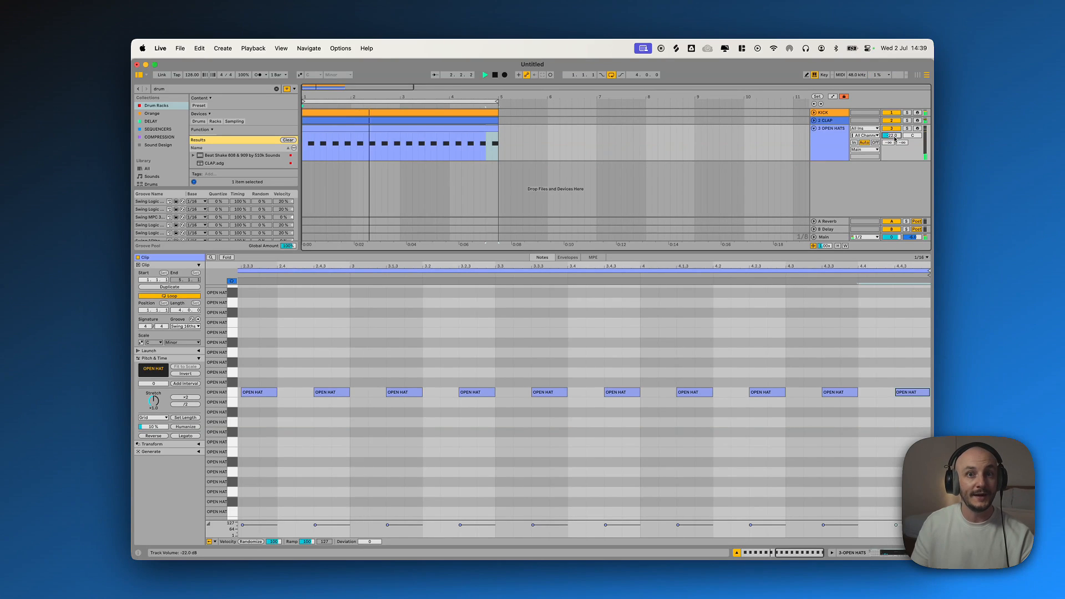
{"action": "scroll", "coordinate": [894, 138], "scroll_direction": "up", "scroll_amount": 11}
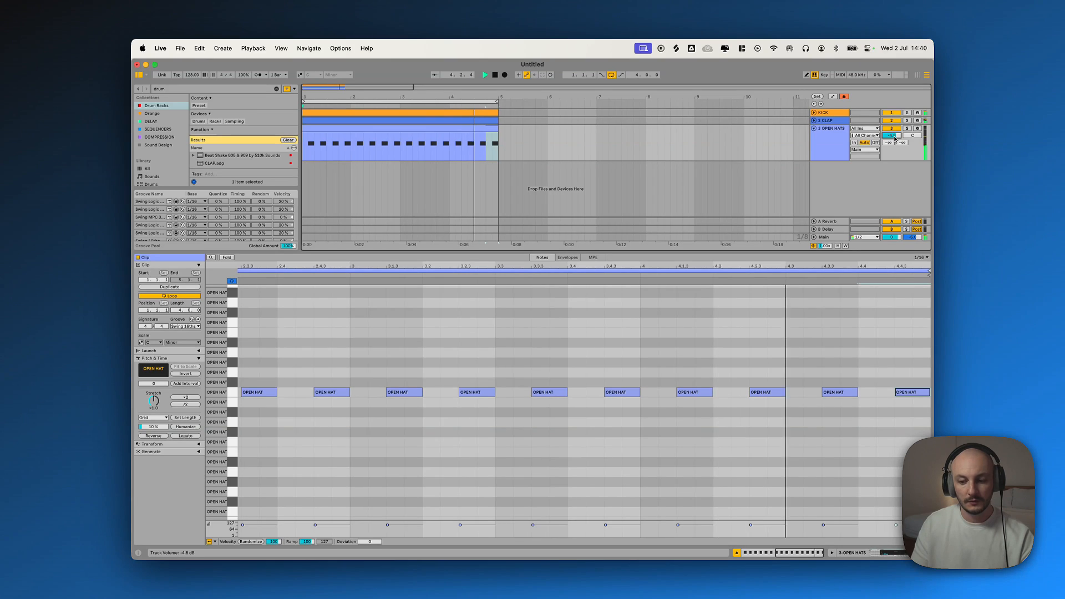
{"action": "scroll", "coordinate": [894, 139], "scroll_direction": "down", "scroll_amount": 2}
{"action": "key", "text": "space"}
Expand the CLAP track, listen to the groove, and solo the claps for playback
{"action": "left_click", "coordinate": [814, 120]}
{"action": "key", "text": "space"}
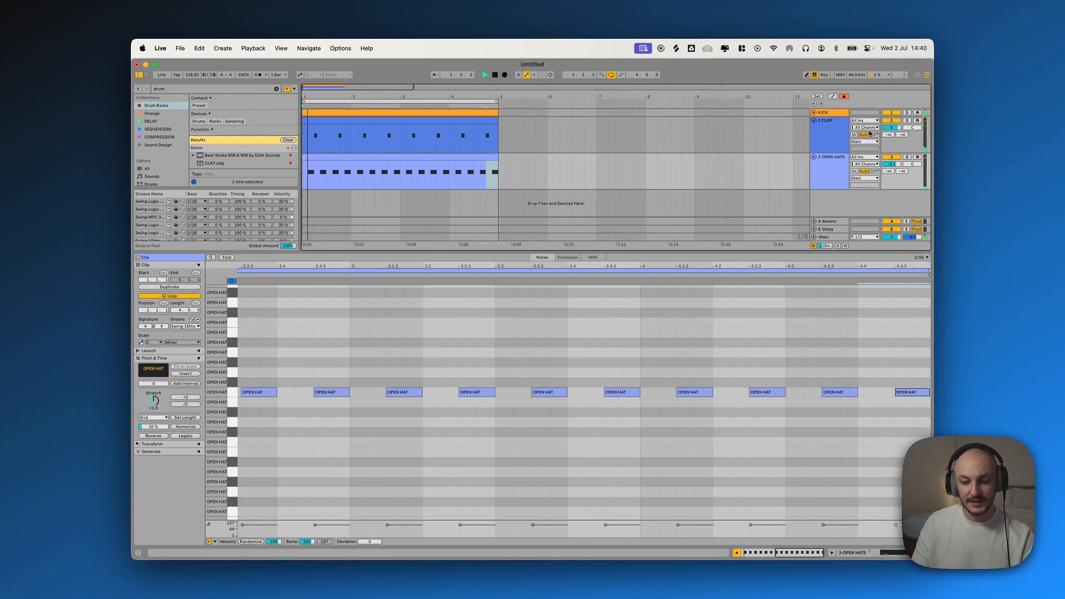
{"action": "left_click", "coordinate": [837, 133]}
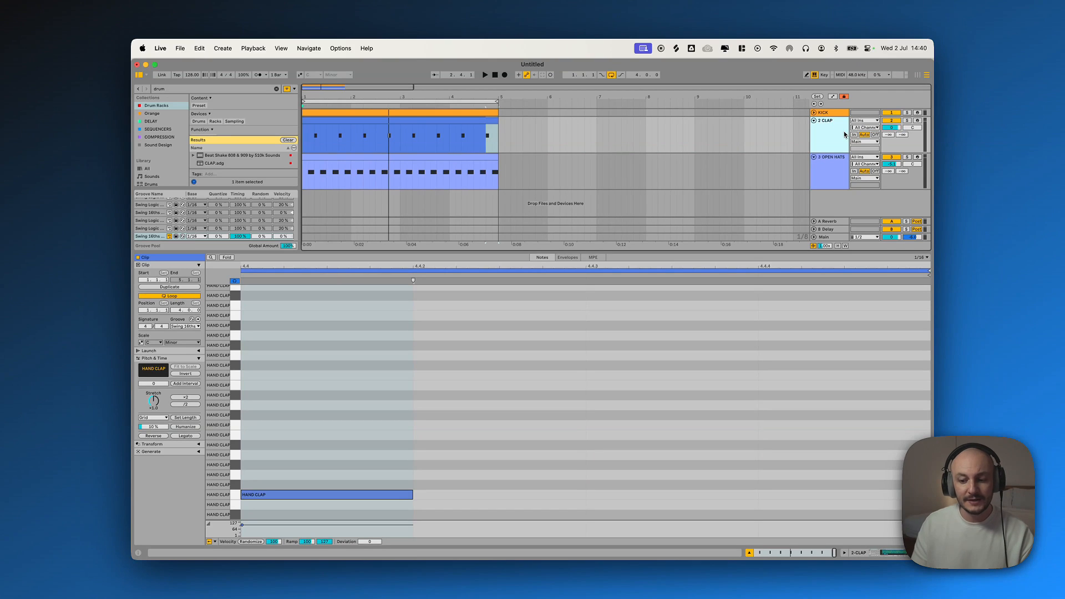
{"action": "key", "text": "space"}
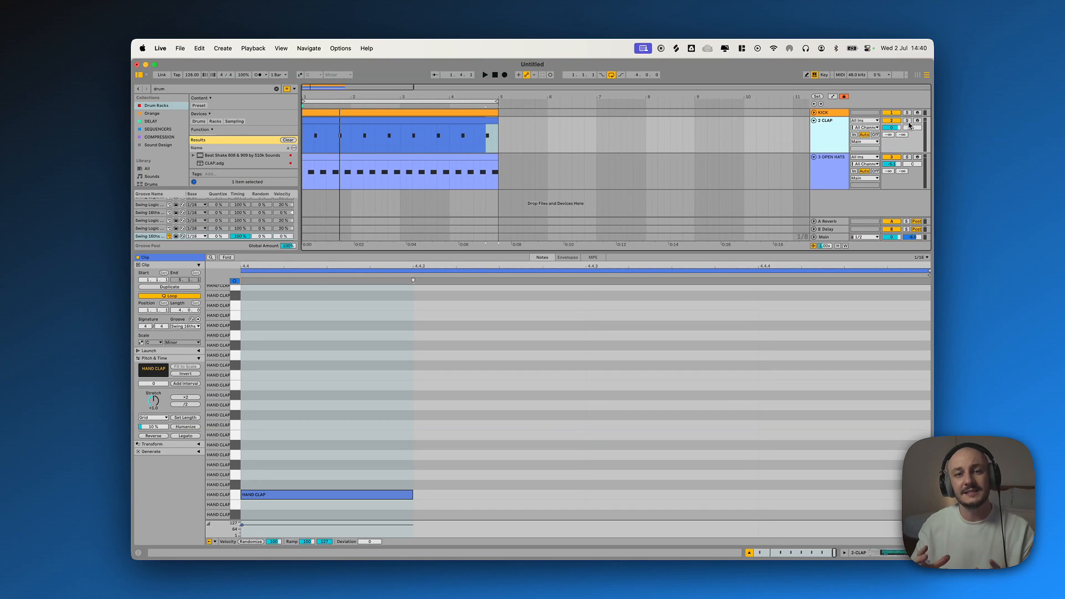
{"action": "left_click", "coordinate": [907, 122]}
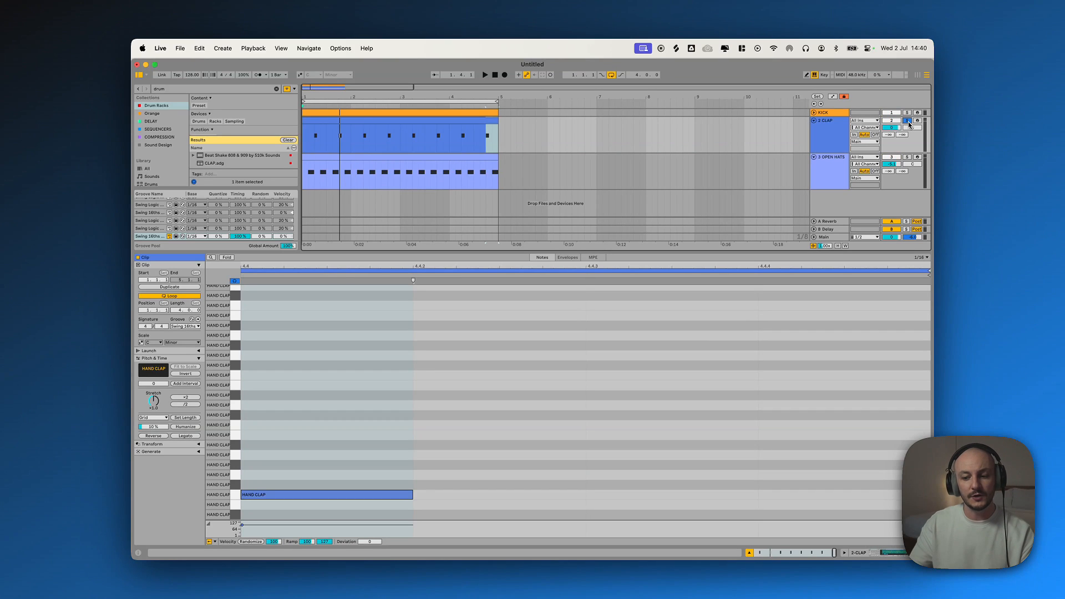
{"action": "key", "text": "space"}
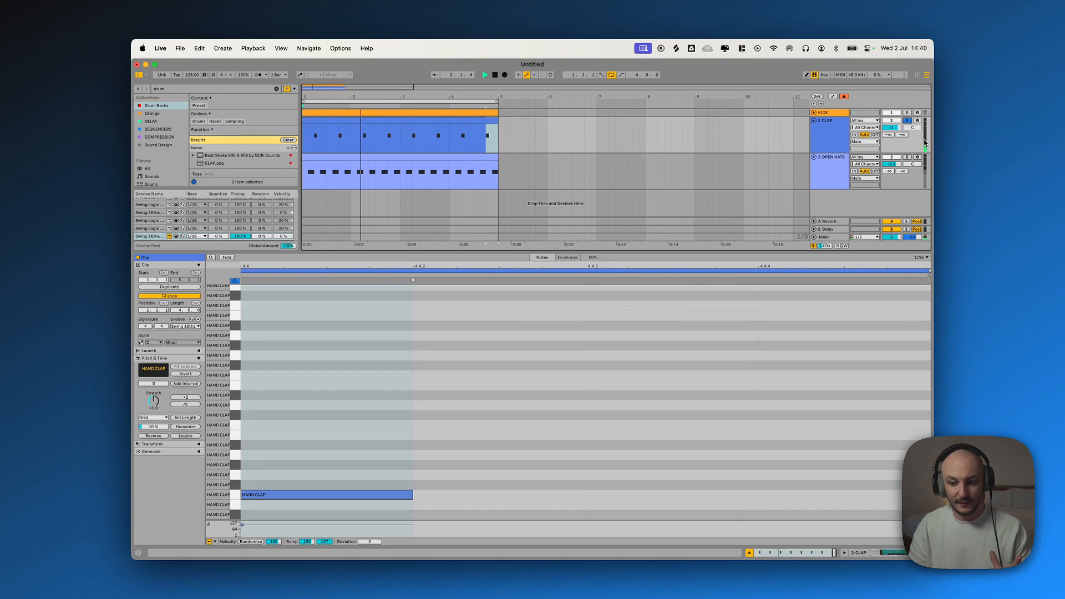
Sweep the CLAP track's panning across both sides and leave it slightly right of centre, and unsolo and collapse the track
{"action": "left_click_drag", "start_coordinate": [915, 133], "coordinate": [914, 131]}
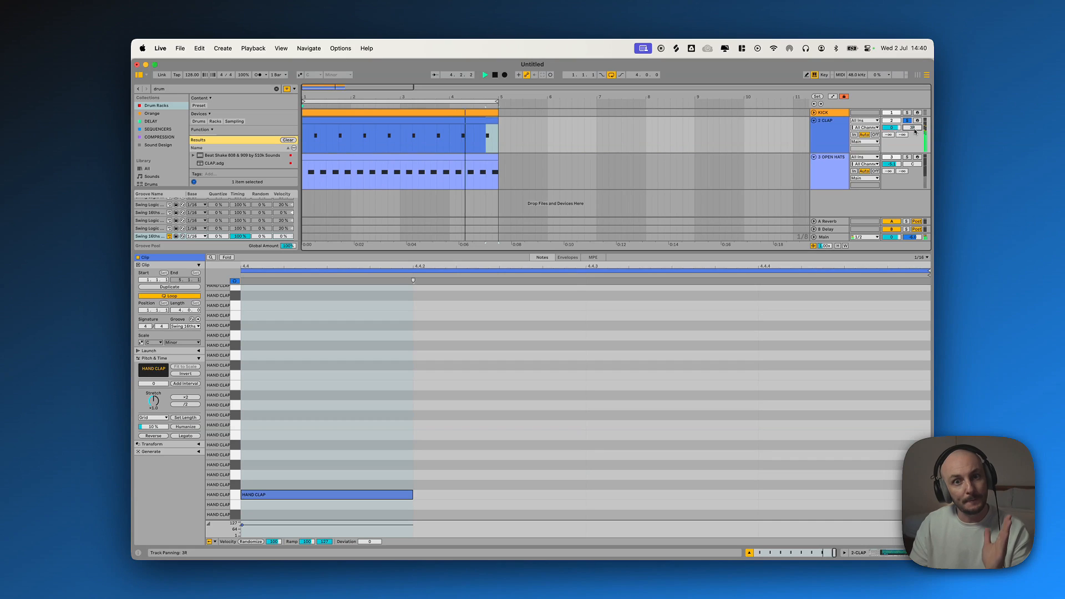
{"action": "left_click_drag", "start_coordinate": [915, 131], "coordinate": [915, 132]}
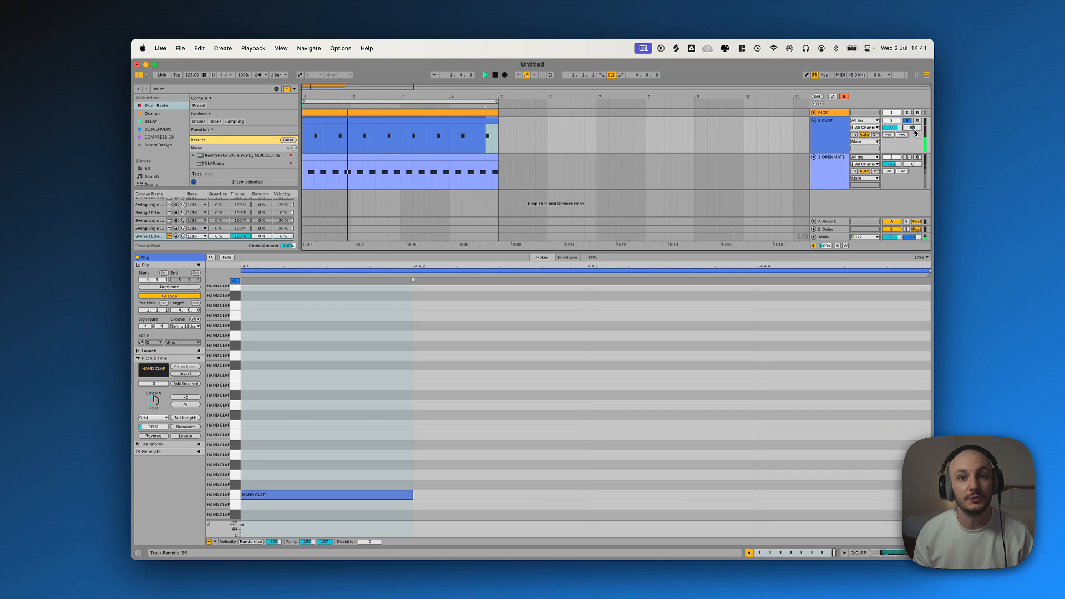
{"action": "left_click_drag", "start_coordinate": [914, 130], "coordinate": [914, 166]}
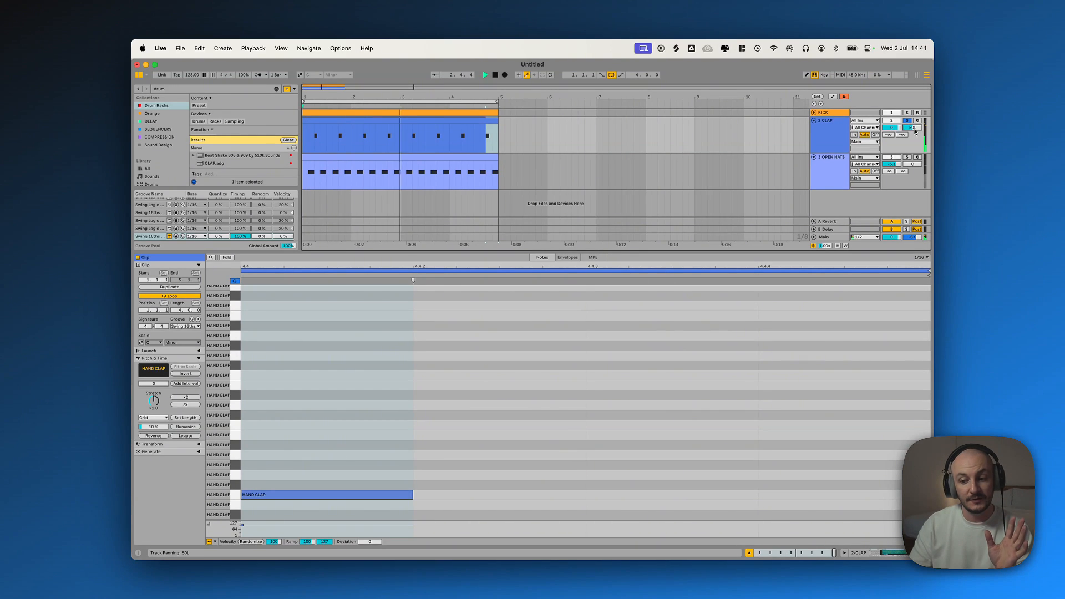
{"action": "left_click_drag", "start_coordinate": [914, 131], "coordinate": [914, 76]}
{"action": "scroll", "coordinate": [914, 131], "scroll_direction": "down", "scroll_amount": 5}
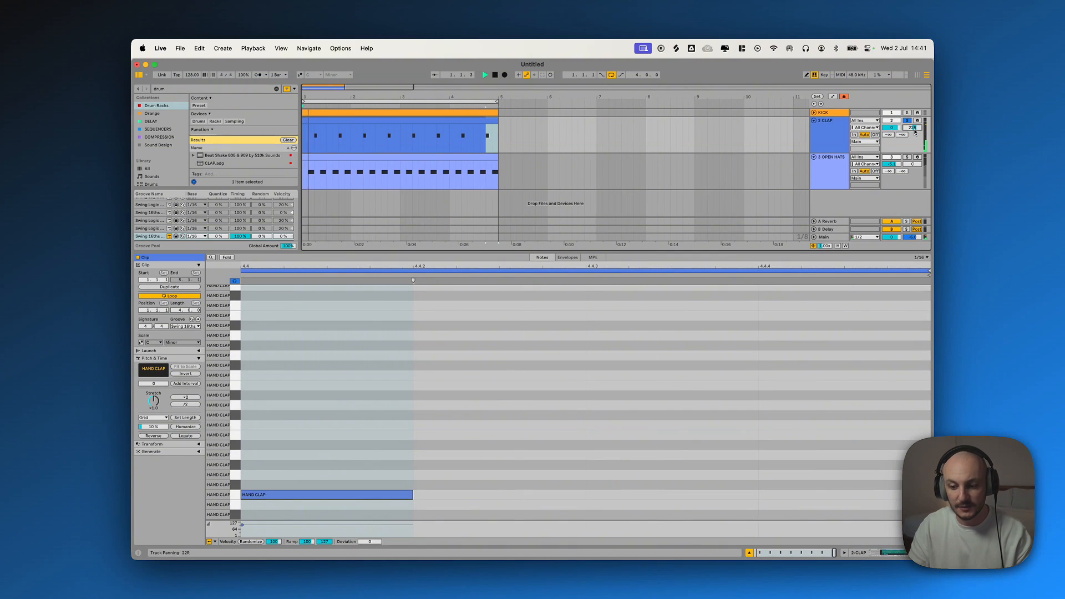
{"action": "scroll", "coordinate": [914, 132], "scroll_direction": "down", "scroll_amount": 3}
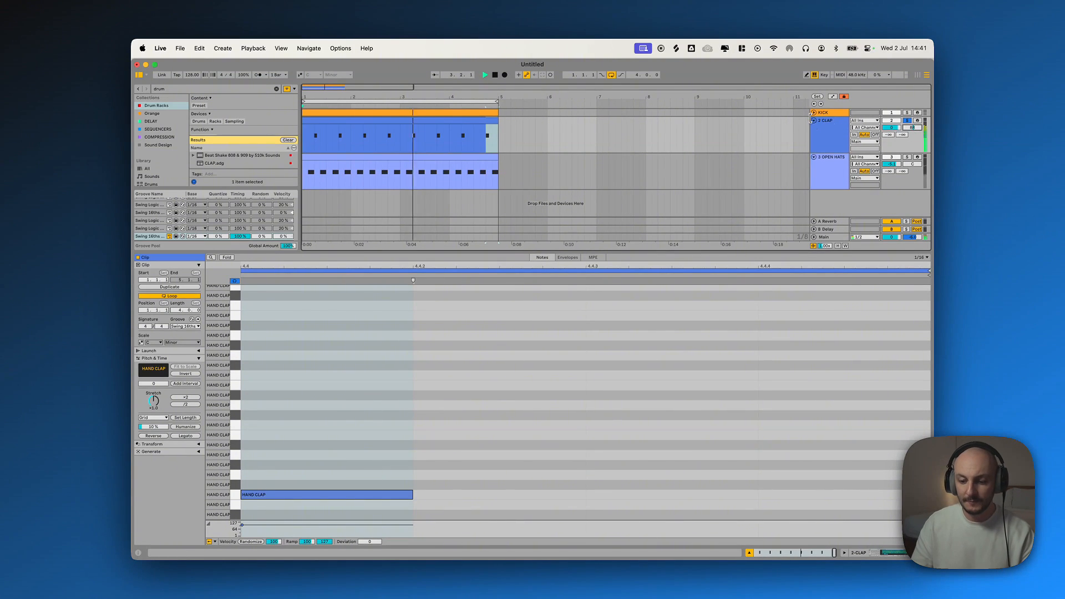
{"action": "left_click", "coordinate": [907, 121]}
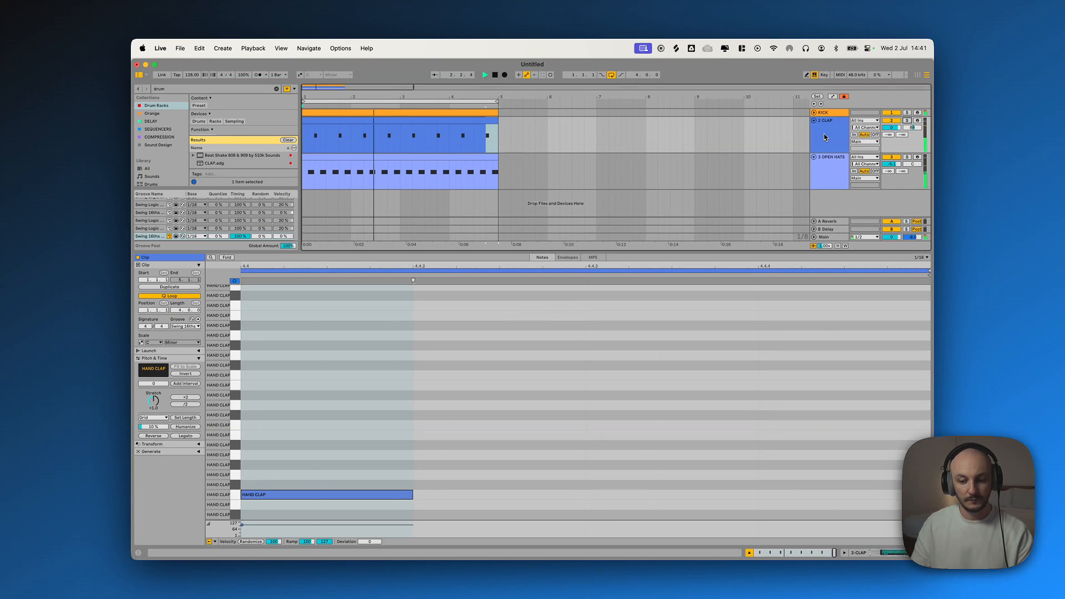
{"action": "left_click", "coordinate": [813, 121]}
Show the drum rack devices of the OPEN HATS track and solo the track to listen to it on its own
{"action": "left_click", "coordinate": [830, 150]}
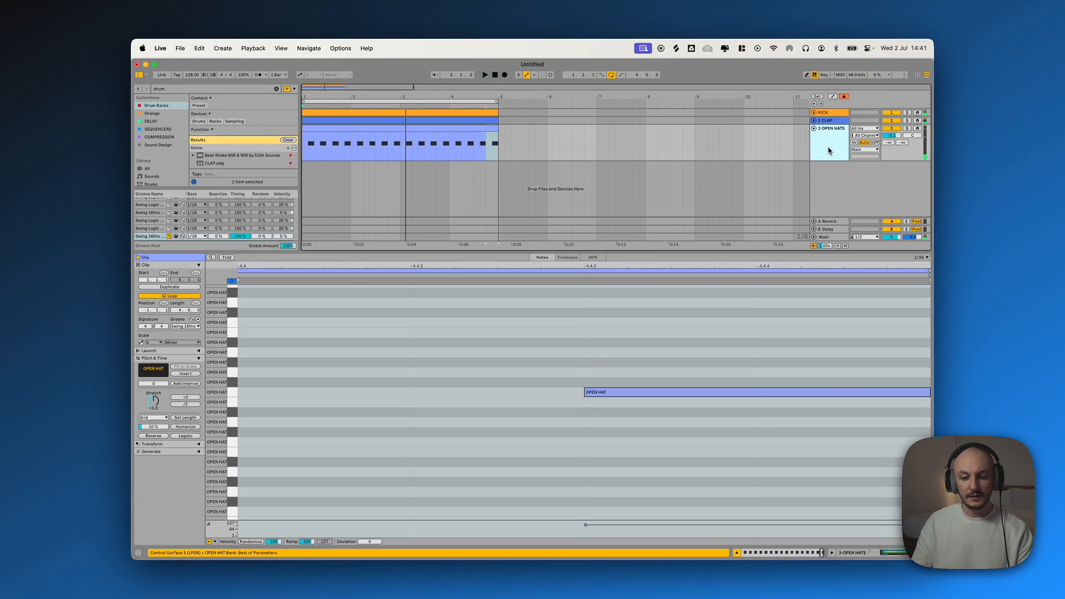
{"action": "left_click", "coordinate": [861, 555]}
{"action": "left_click", "coordinate": [836, 146]}
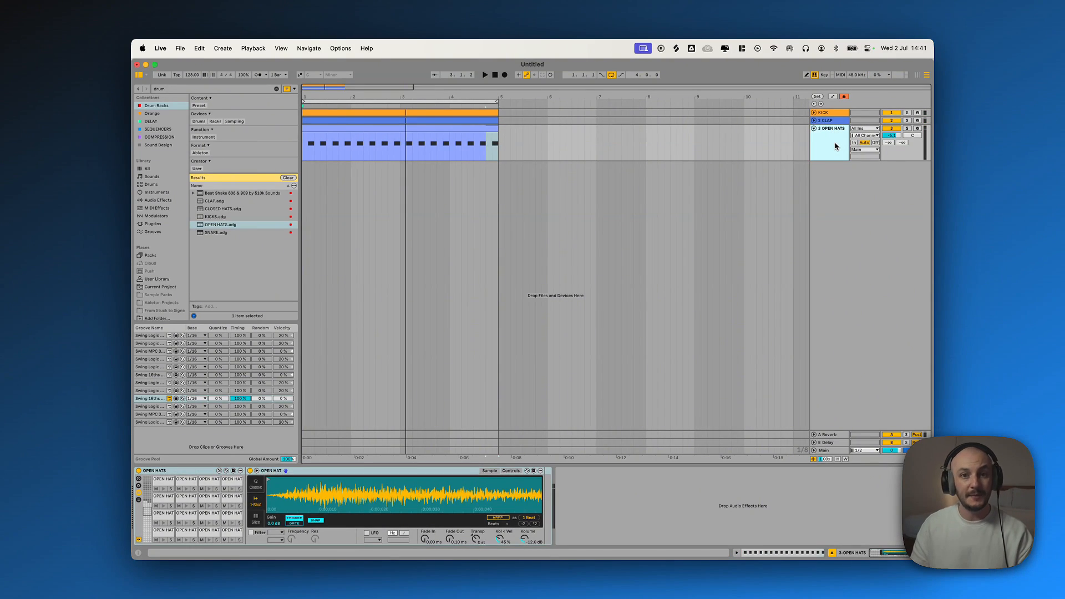
{"action": "left_click", "coordinate": [906, 129]}
{"action": "key", "text": "space"}
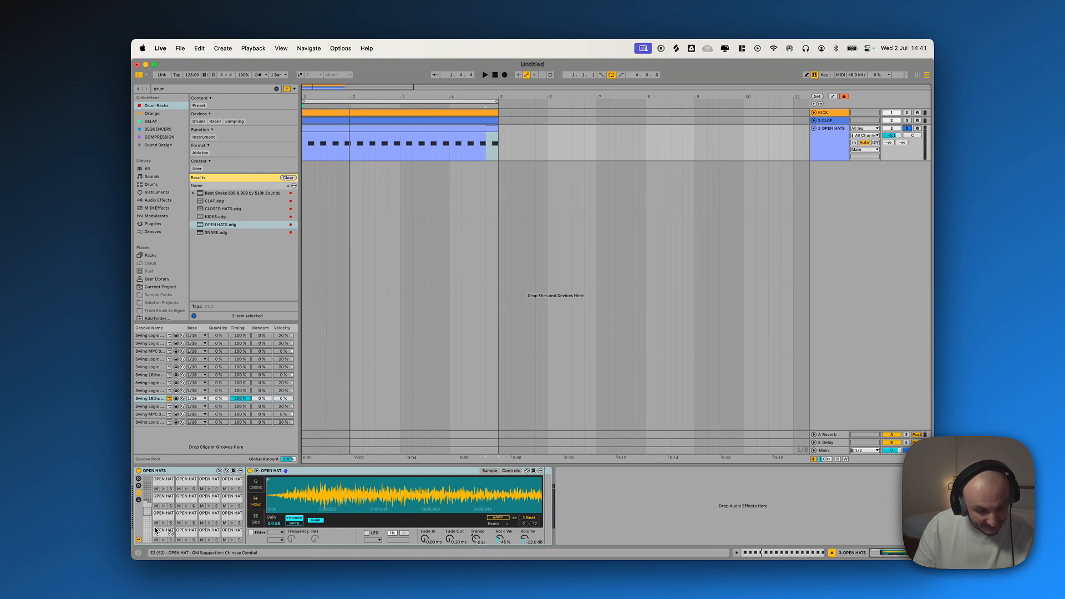
Play the open hats with the top row's second OPEN HAT pad, shorten its sample to about half, unsolo the track and lengthen the fade out
{"action": "key", "text": "space"}
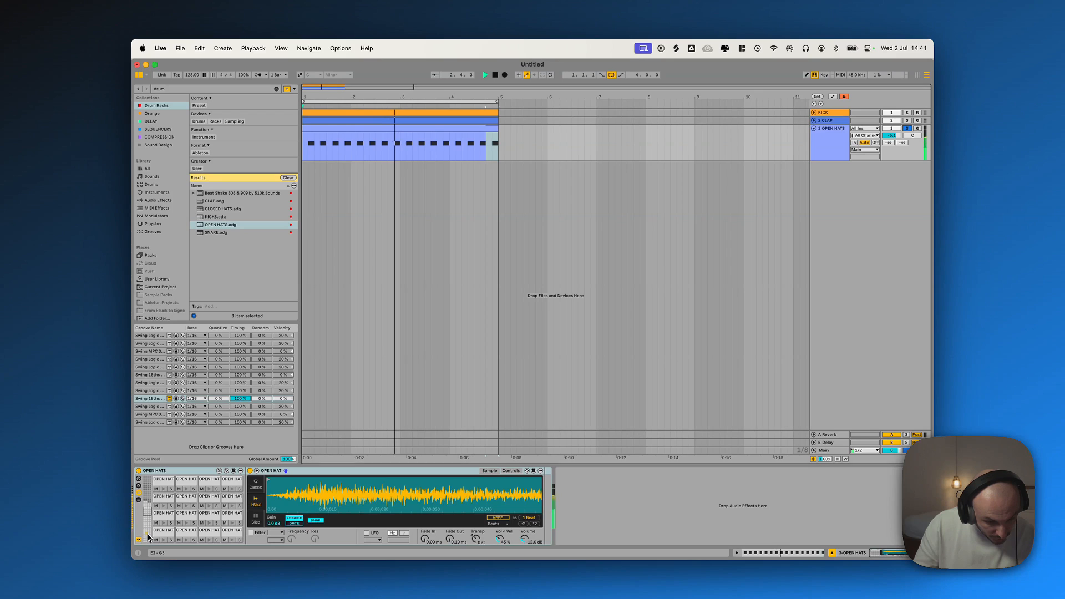
{"action": "left_click", "coordinate": [190, 488]}
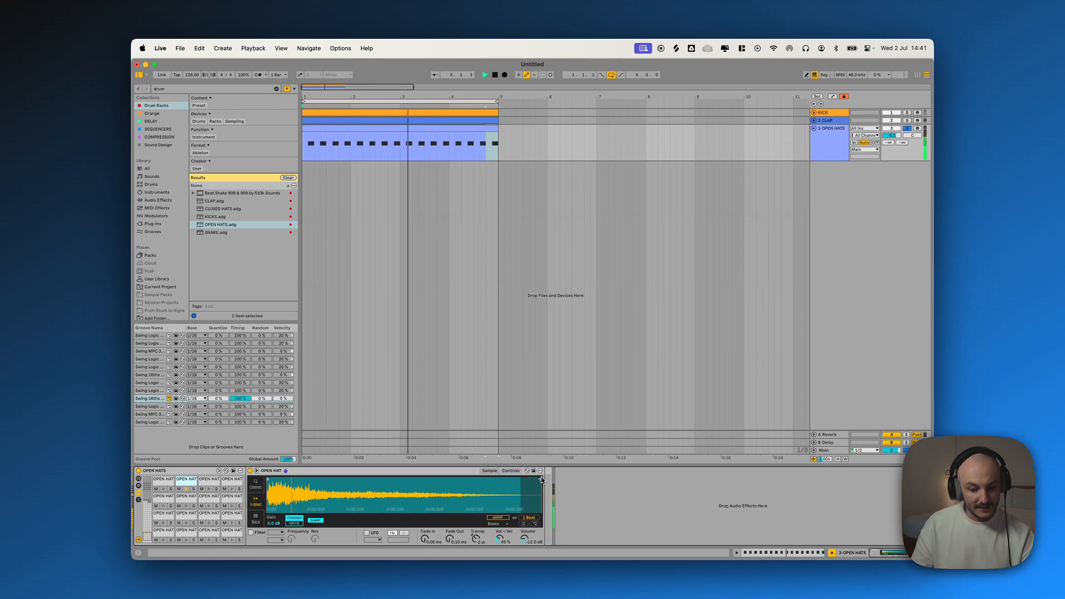
{"action": "left_click_drag", "start_coordinate": [539, 480], "coordinate": [403, 483]}
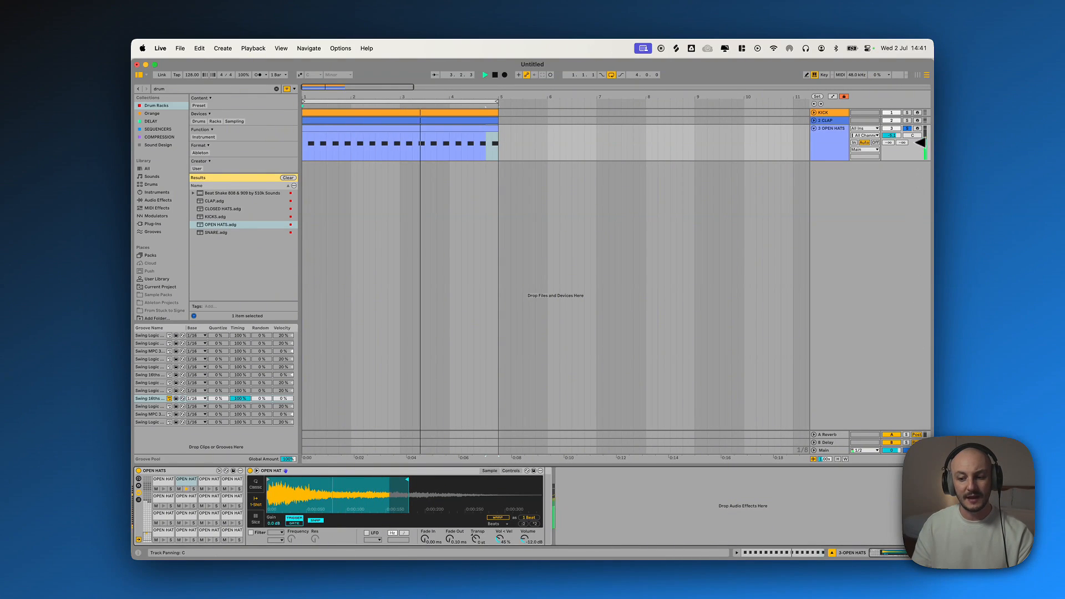
{"action": "left_click", "coordinate": [906, 129]}
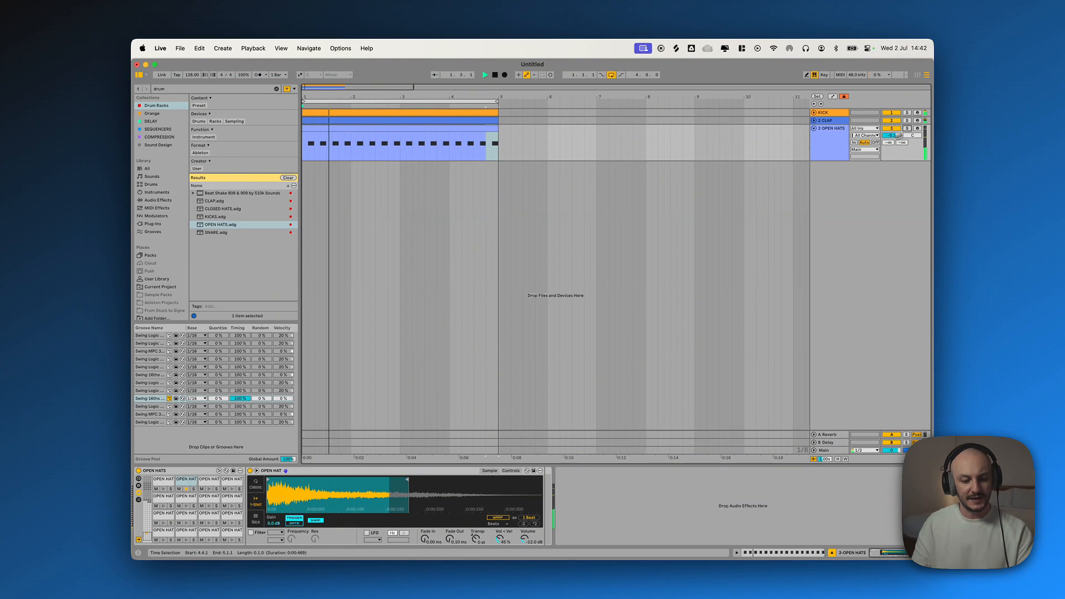
{"action": "mouse_move", "coordinate": [451, 543]}
{"action": "left_mouse_down"}
{"action": "mouse_move", "coordinate": [450, 515]}
{"action": "mouse_move", "coordinate": [451, 550]}
{"action": "left_mouse_up"}
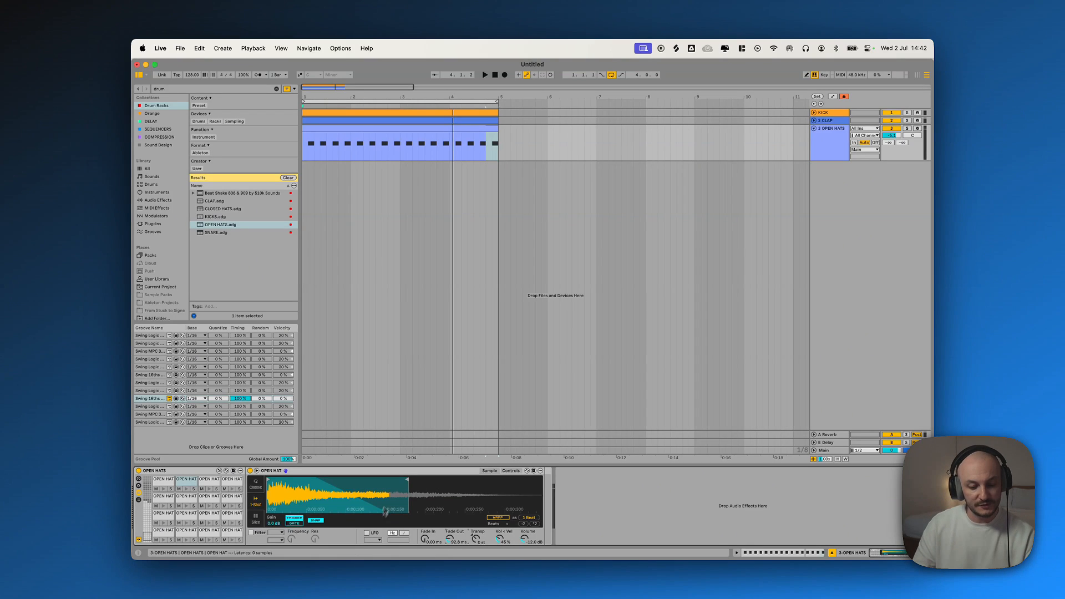
Collapse the OPEN HATS track and play back the full groove
{"action": "left_click", "coordinate": [813, 128]}
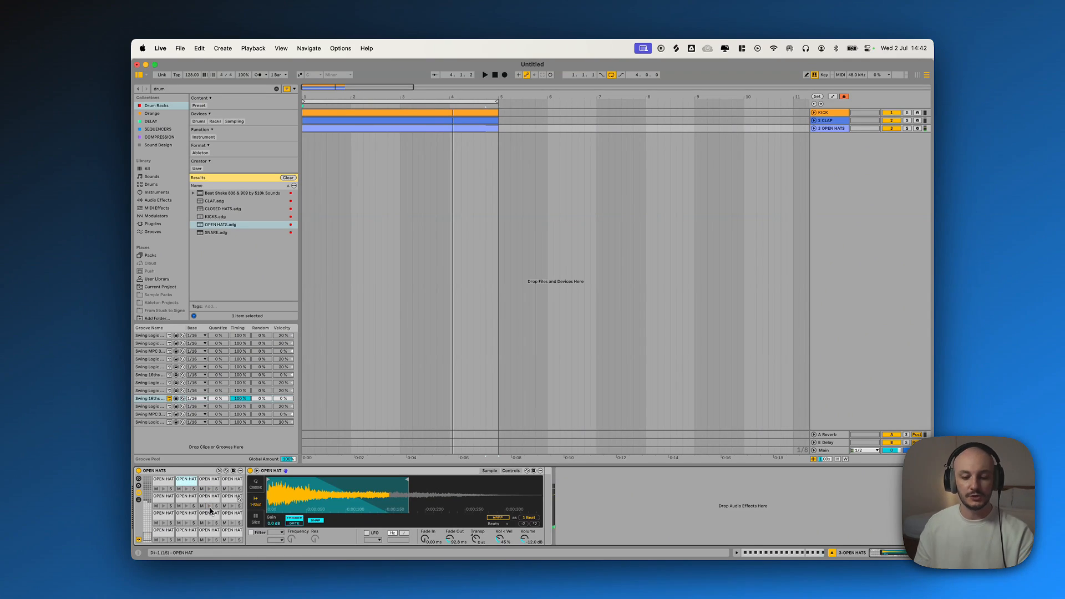
{"action": "left_click", "coordinate": [832, 129]}
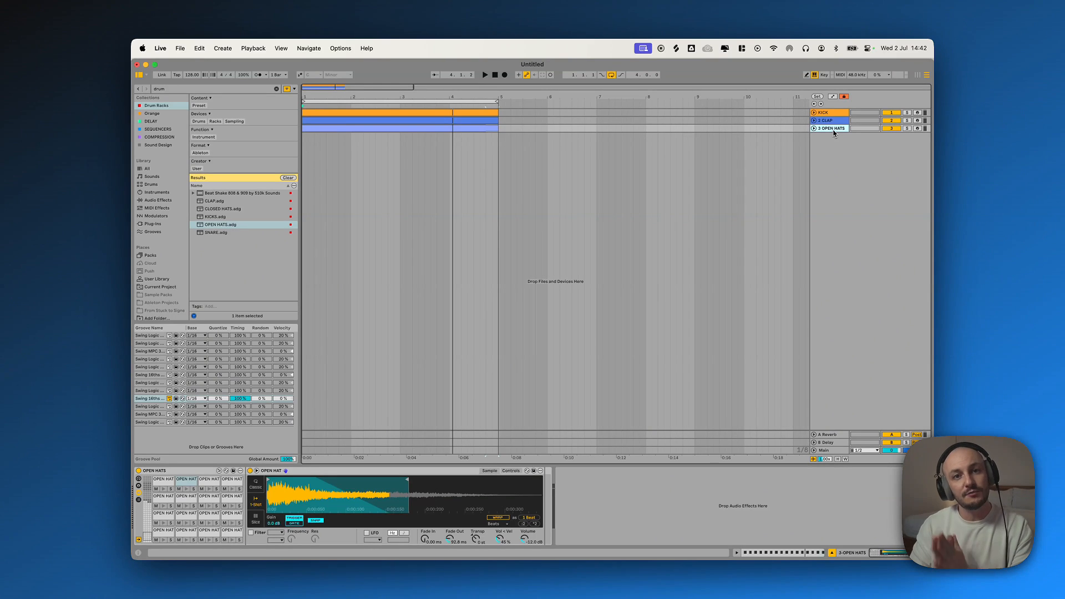
{"action": "key", "text": "space"}
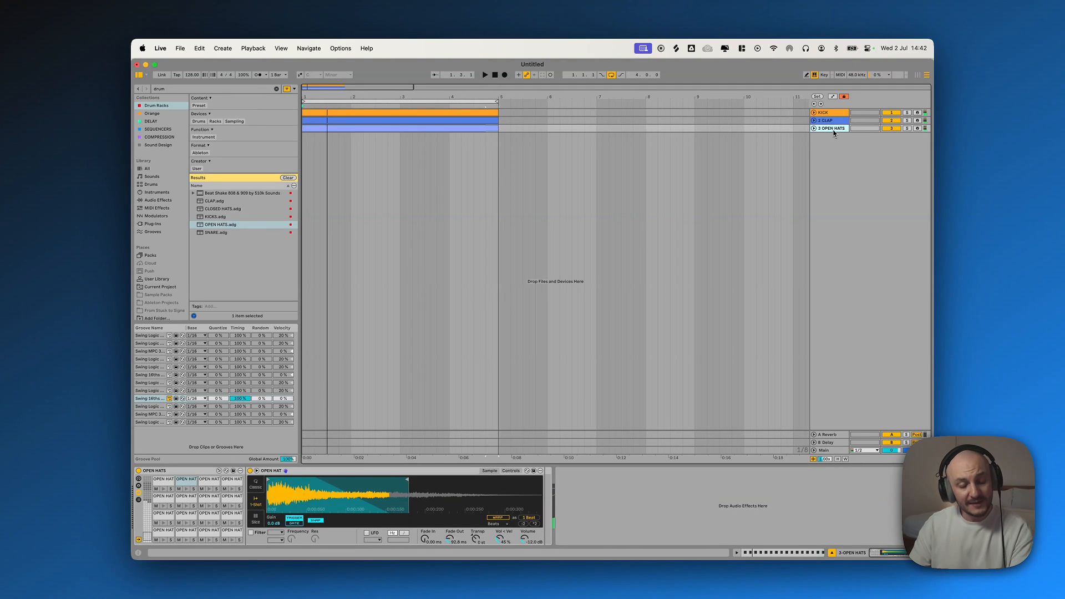
Try a tempo of 125 BPM and faster ones against the groove, and settle on 129 BPM
{"action": "left_click_drag", "start_coordinate": [192, 82], "coordinate": [193, 81]}
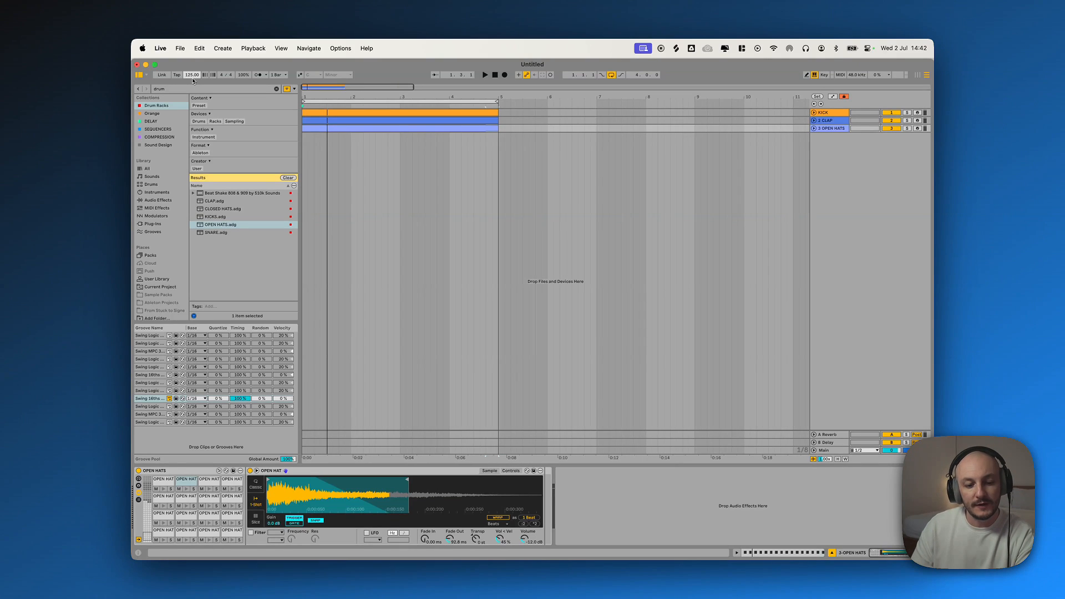
{"action": "left_click_drag", "start_coordinate": [193, 81], "coordinate": [194, 77]}
{"action": "key", "text": "space"}
{"action": "key", "text": "space"}
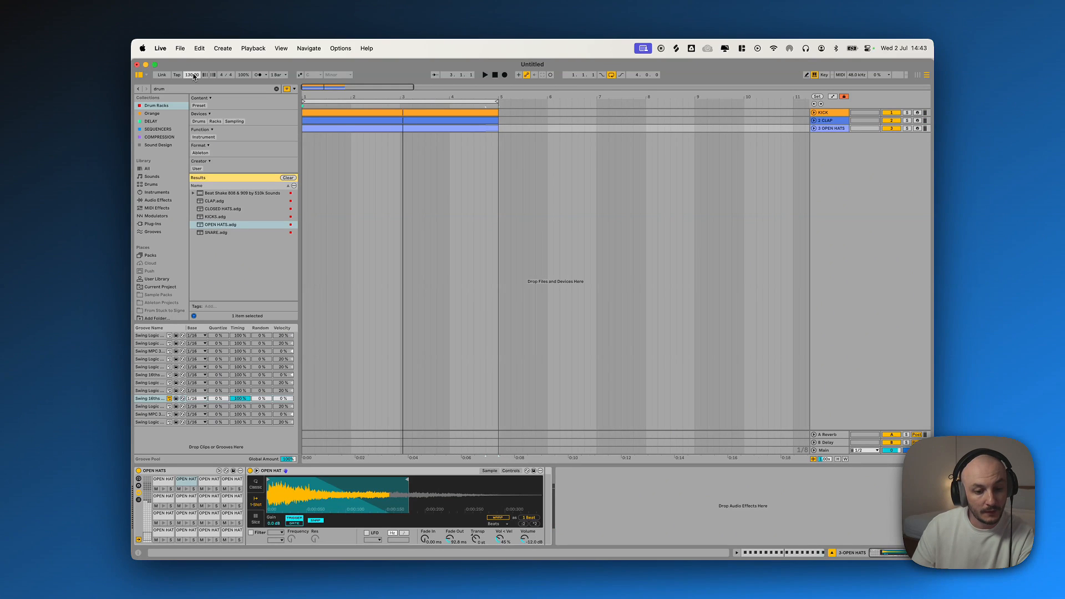
{"action": "key", "text": "space"}
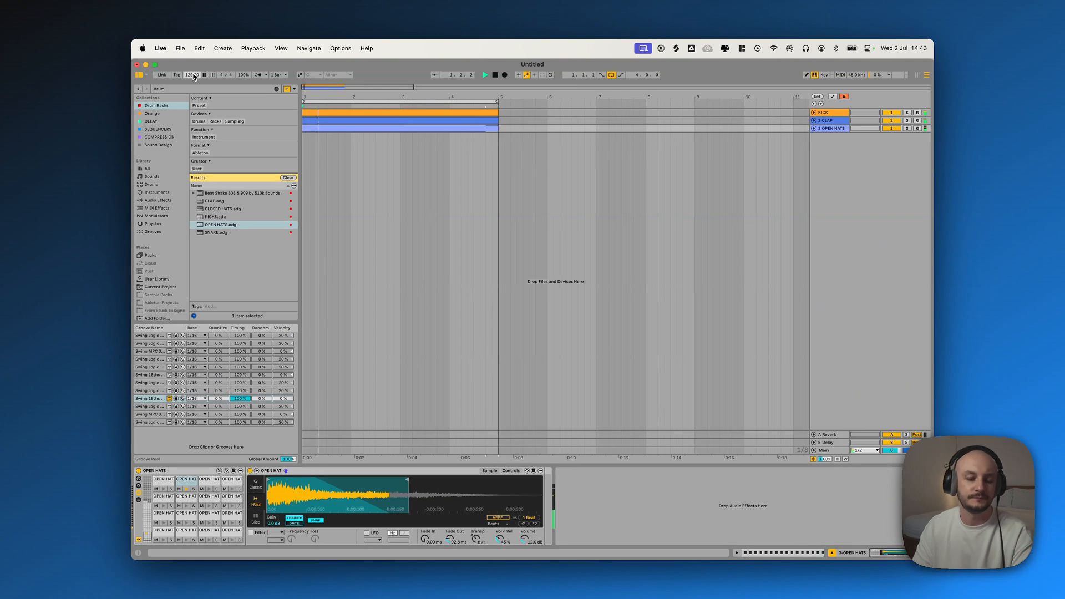
{"action": "key", "text": "space"}
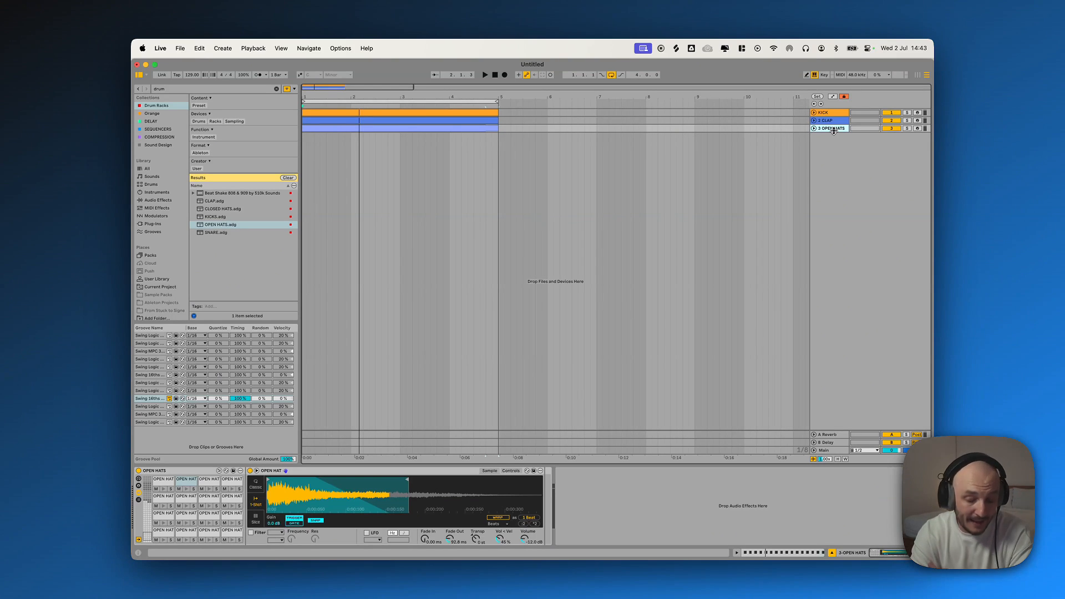
Add an empty MIDI track below OPEN HATS, and expand and solo the OPEN HATS track for playback
{"action": "key", "text": "super+shift+t"}
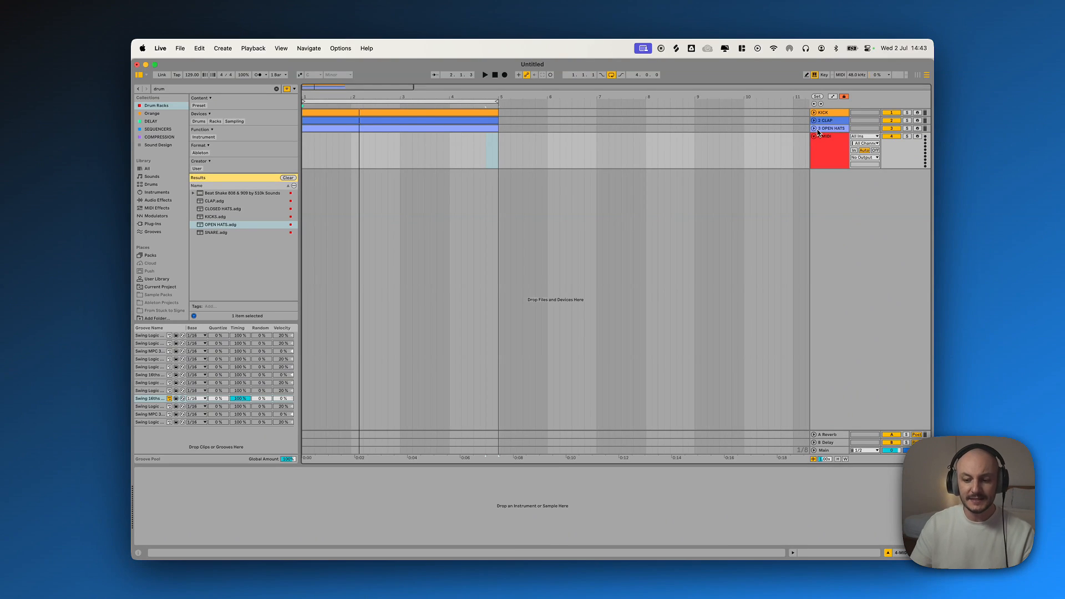
{"action": "left_click", "coordinate": [813, 129]}
{"action": "left_click", "coordinate": [832, 140]}
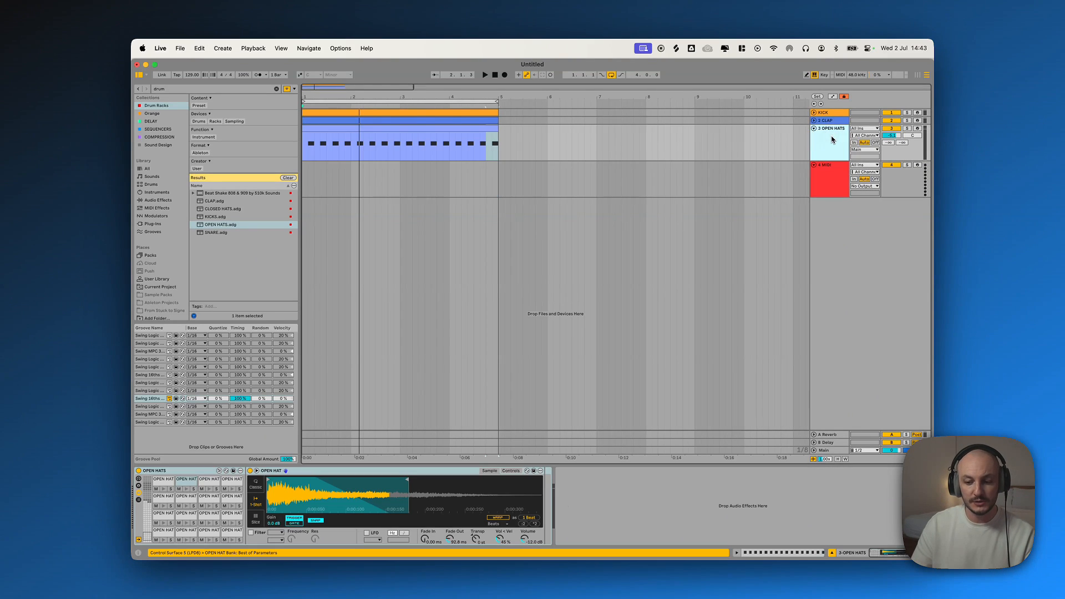
{"action": "left_click", "coordinate": [907, 128]}
{"action": "key", "text": "space"}
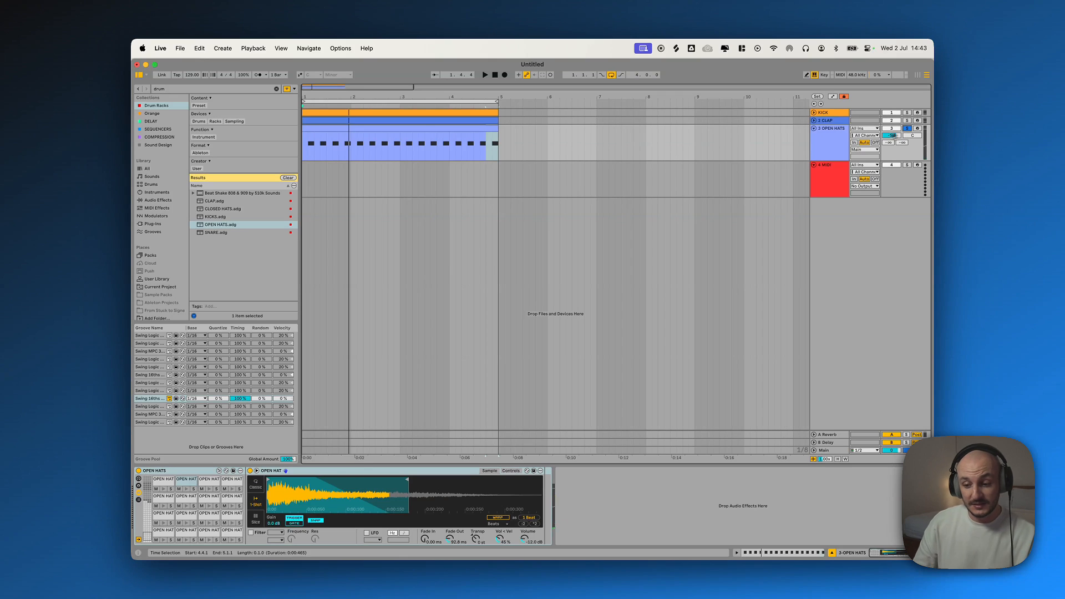
Trim the end of the open hat sample slightly shorter and play it back
{"action": "left_click", "coordinate": [829, 144]}
{"action": "mouse_move", "coordinate": [411, 486]}
{"action": "left_mouse_down"}
{"action": "mouse_move", "coordinate": [310, 486]}
{"action": "mouse_move", "coordinate": [430, 482]}
{"action": "mouse_move", "coordinate": [332, 480]}
{"action": "mouse_move", "coordinate": [386, 480]}
{"action": "left_mouse_up"}
{"action": "key", "text": "space"}
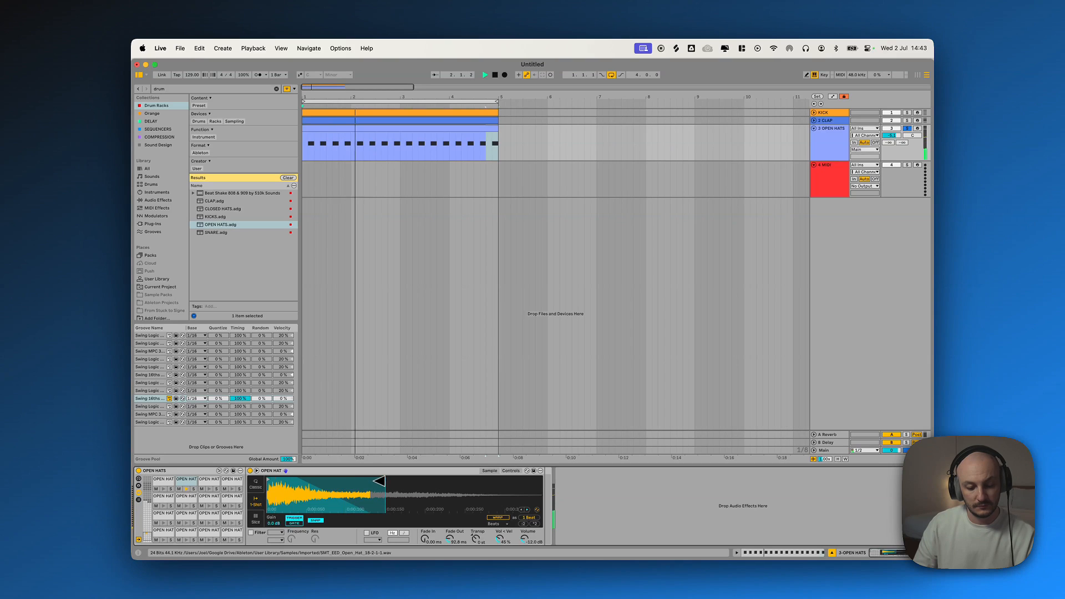
Duplicate the OPEN HATS track, collapse the original and rename the copy CLOSED HAT
{"action": "left_click", "coordinate": [828, 147]}
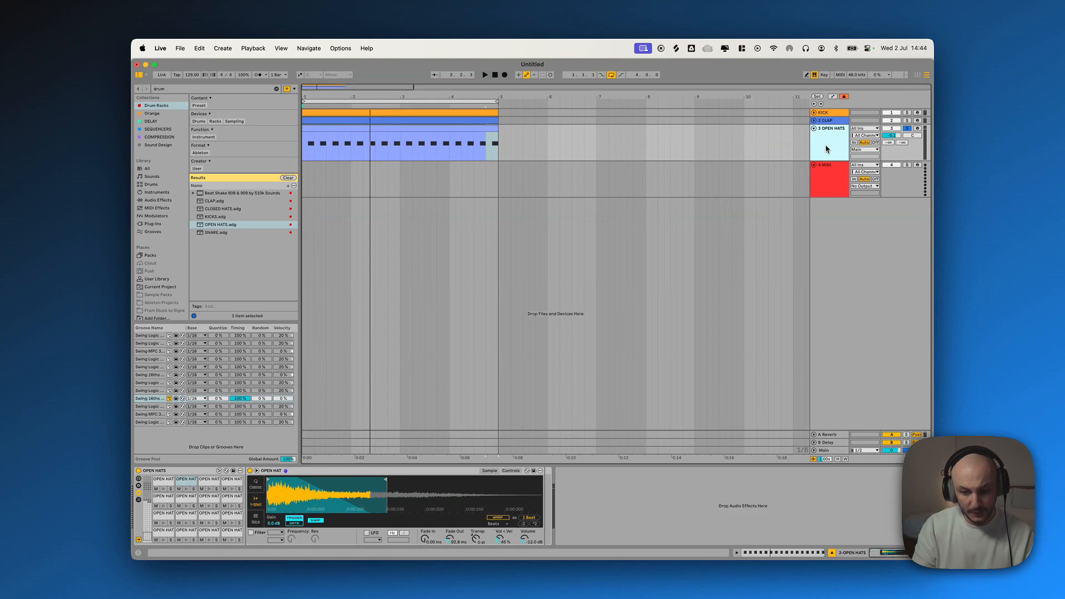
{"action": "key", "text": "super+d"}
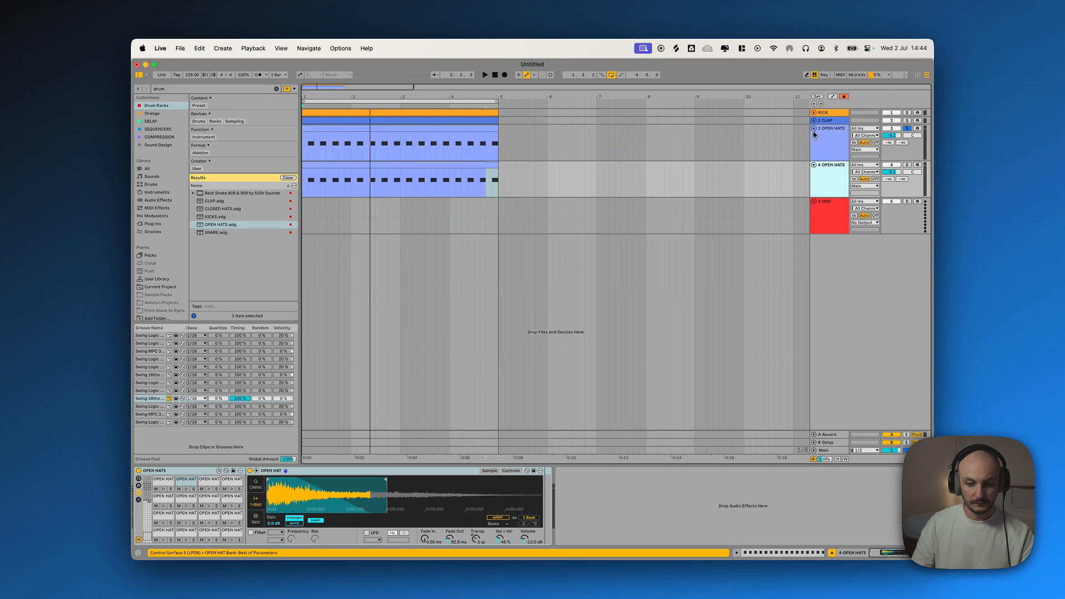
{"action": "left_click", "coordinate": [813, 129]}
{"action": "key", "text": "super+r"}
{"action": "type", "text": "C"}
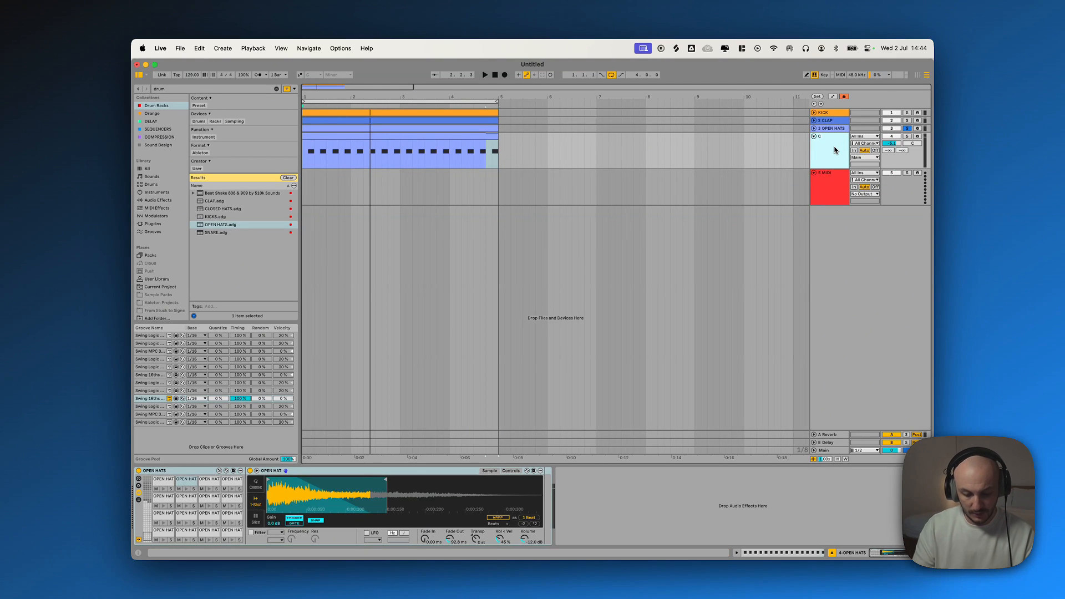
{"action": "type", "text": "LOSED HAT"}
{"action": "left_click", "coordinate": [827, 129]}
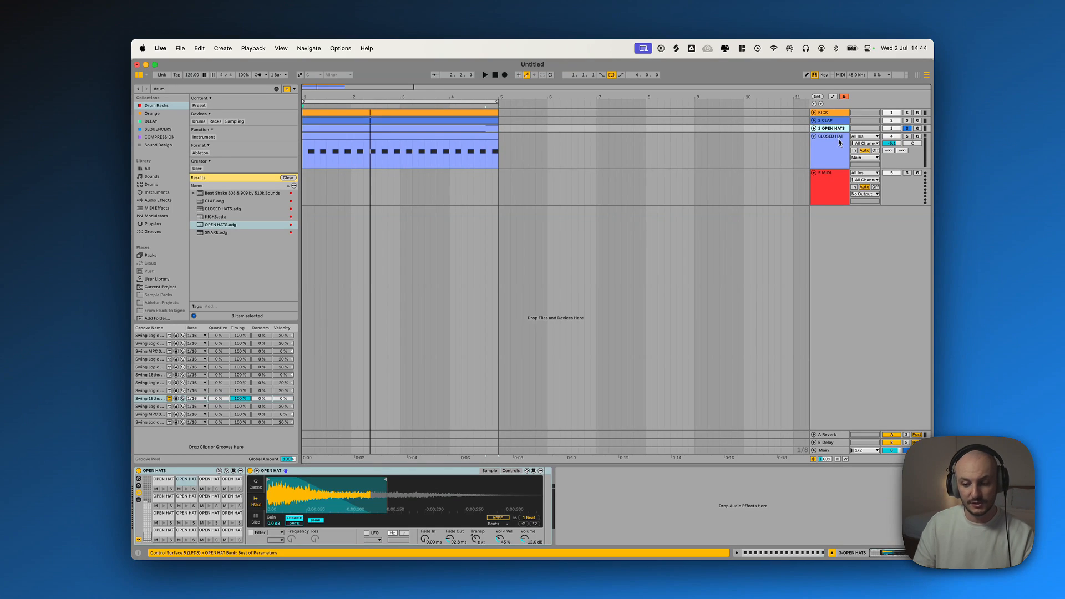
{"action": "left_click", "coordinate": [839, 148]}
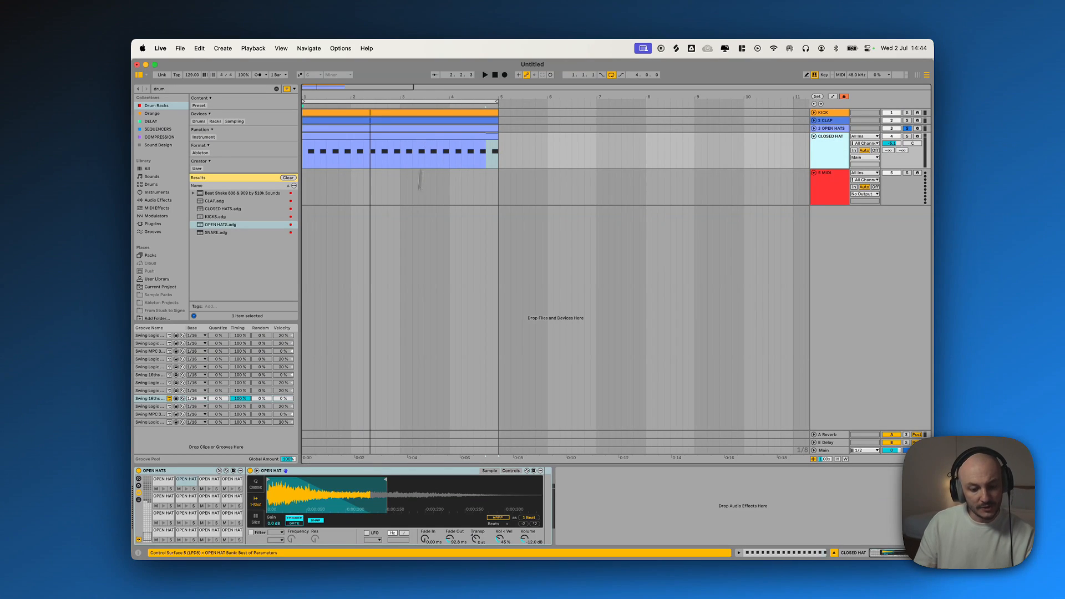
Solo the CLOSED HAT track and trim its sample to a short slice near the attack, adjusting the fade out by ear
{"action": "left_click", "coordinate": [421, 144]}
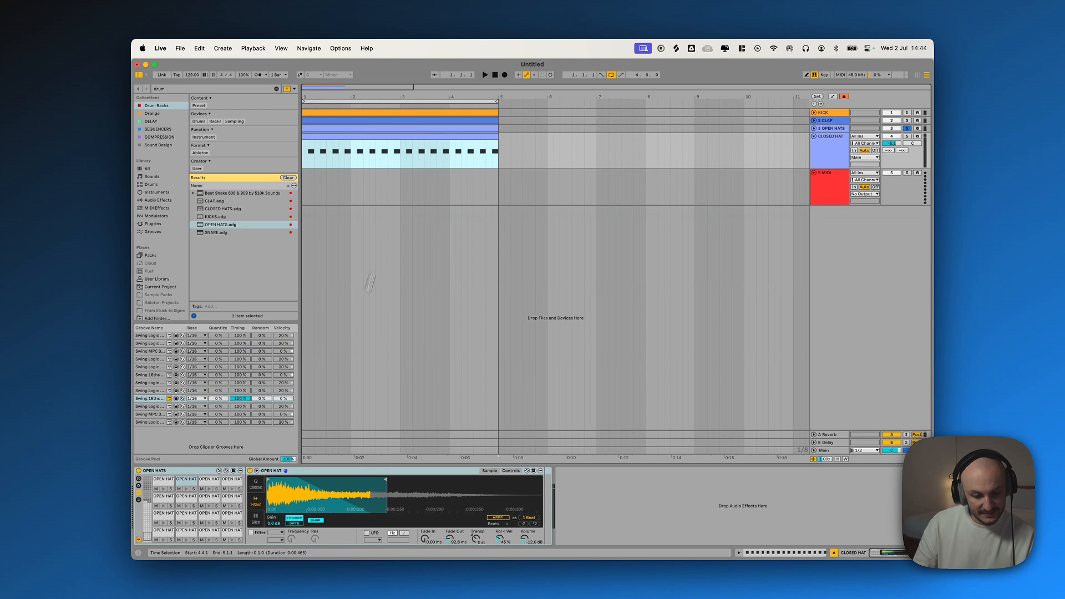
{"action": "left_click_drag", "start_coordinate": [383, 480], "coordinate": [274, 481]}
{"action": "key", "text": "space"}
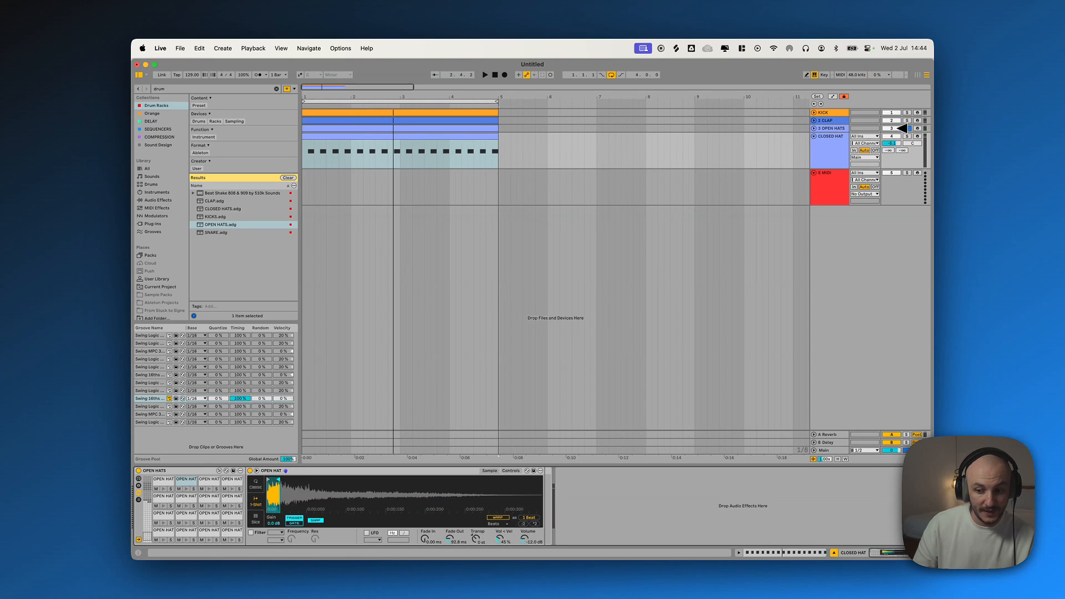
{"action": "left_click", "coordinate": [908, 137]}
{"action": "key", "text": "space"}
{"action": "left_click_drag", "start_coordinate": [277, 479], "coordinate": [304, 480]}
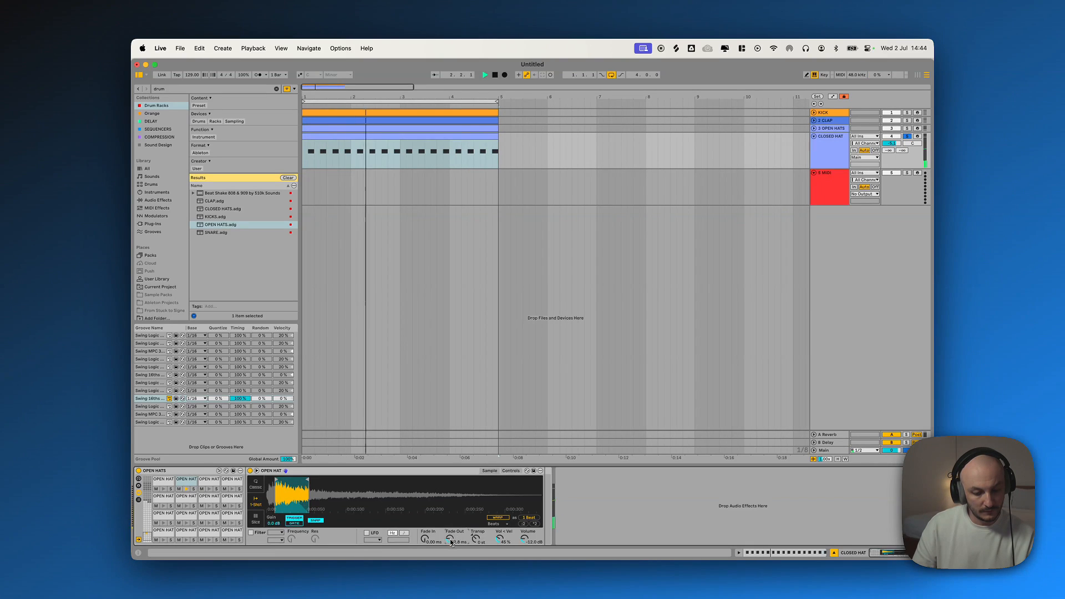
{"action": "left_click_drag", "start_coordinate": [449, 539], "coordinate": [450, 527]}
{"action": "key", "text": "space"}
Clear all notes from the CLOSED HAT clip and place a single sixteenth note at the start of bar 1
{"action": "double_click", "coordinate": [419, 142]}
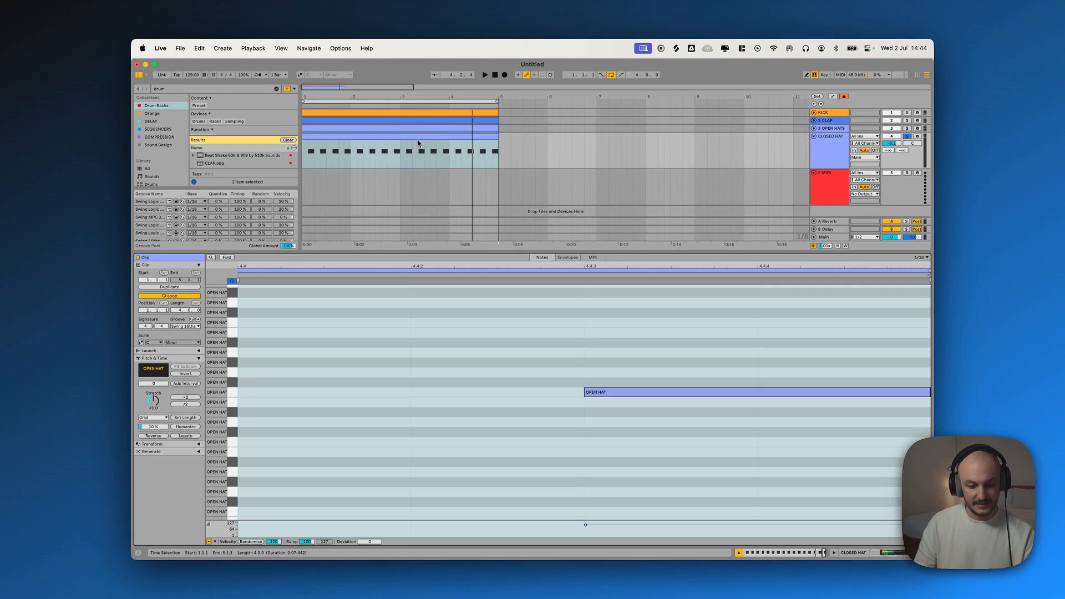
{"action": "left_click", "coordinate": [234, 395]}
{"action": "left_click", "coordinate": [234, 394]}
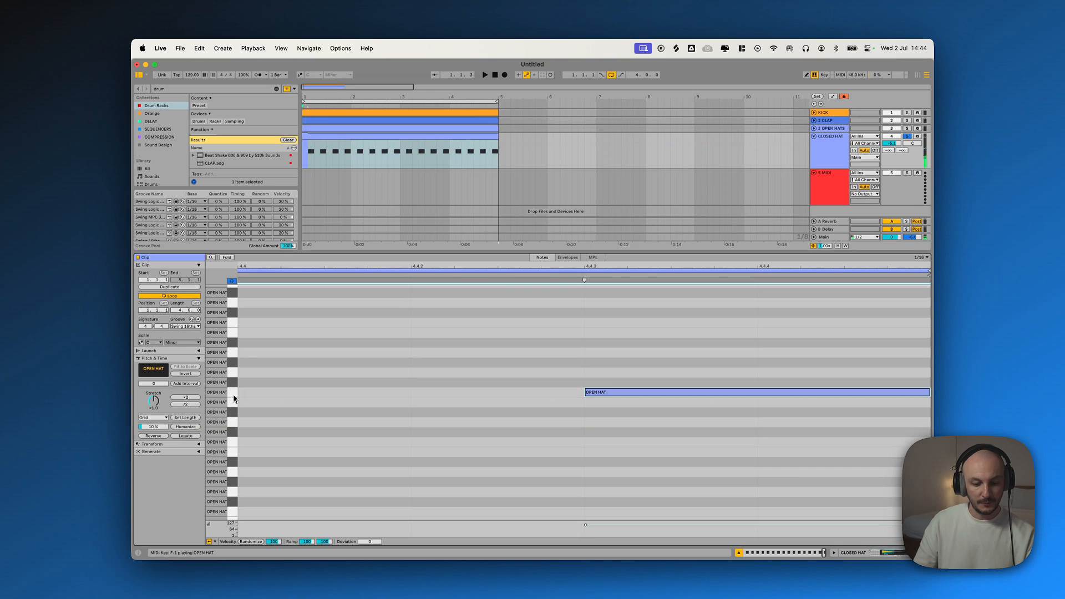
{"action": "key", "text": "Delete"}
{"action": "double_click", "coordinate": [245, 392]}
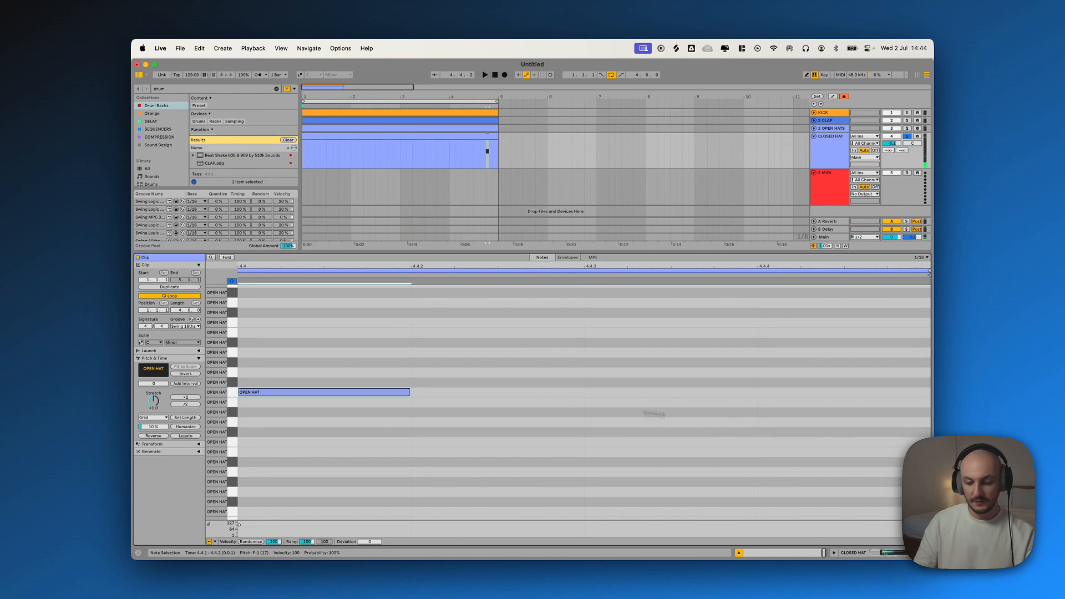
{"action": "left_click_drag", "start_coordinate": [738, 255], "coordinate": [732, 269]}
{"action": "left_click_drag", "start_coordinate": [890, 397], "coordinate": [309, 399]}
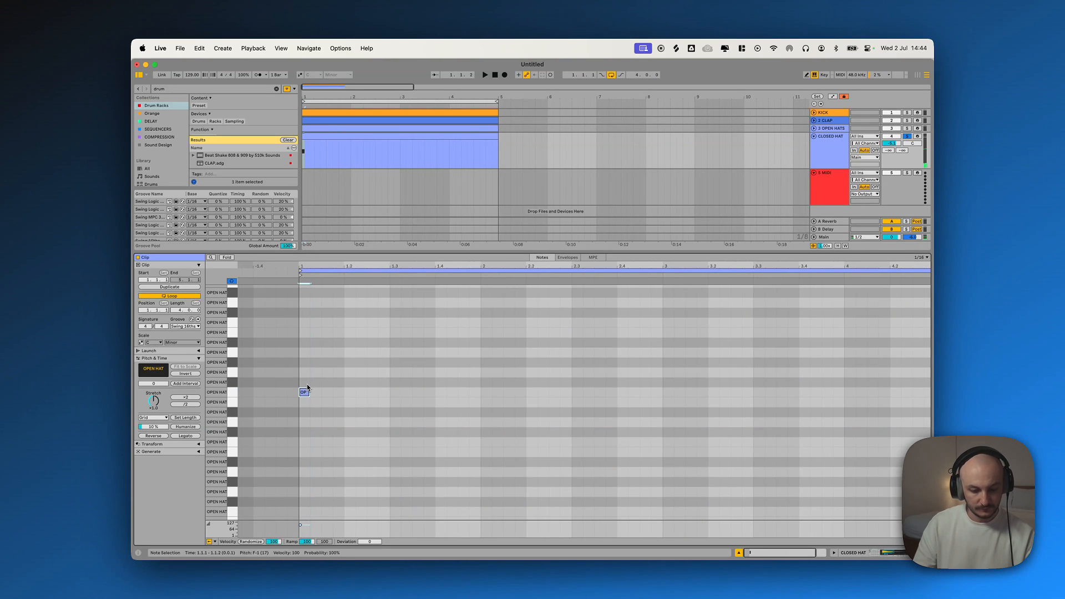
Draw continuous sixteenth notes on the same hat row across the rest of the first bar
{"action": "right_click", "coordinate": [318, 395]}
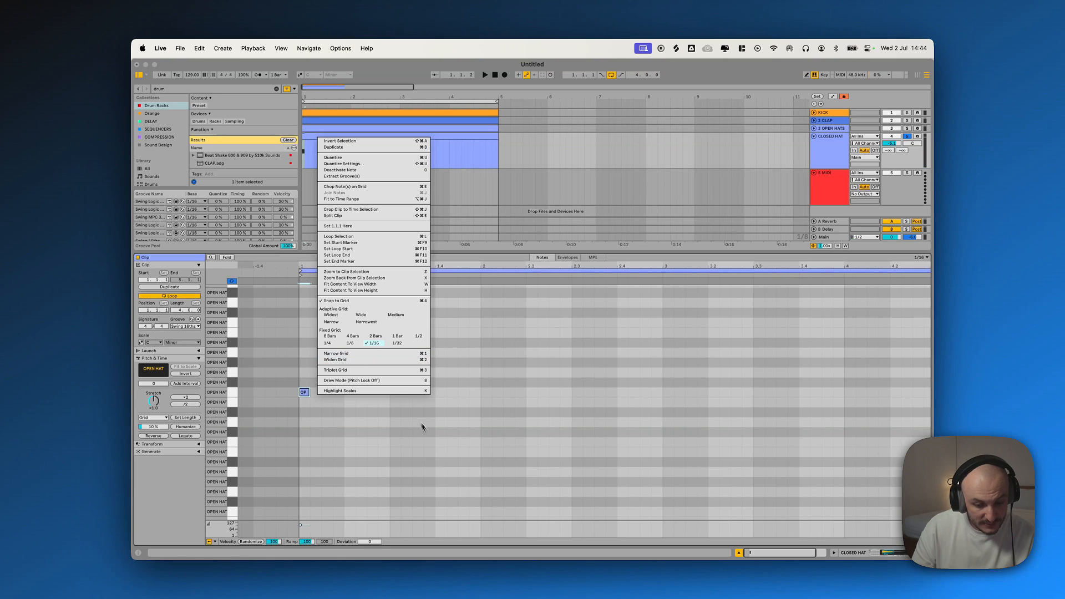
{"action": "left_click", "coordinate": [435, 444]}
{"action": "key", "text": "b"}
{"action": "left_click_drag", "start_coordinate": [321, 392], "coordinate": [477, 392]}
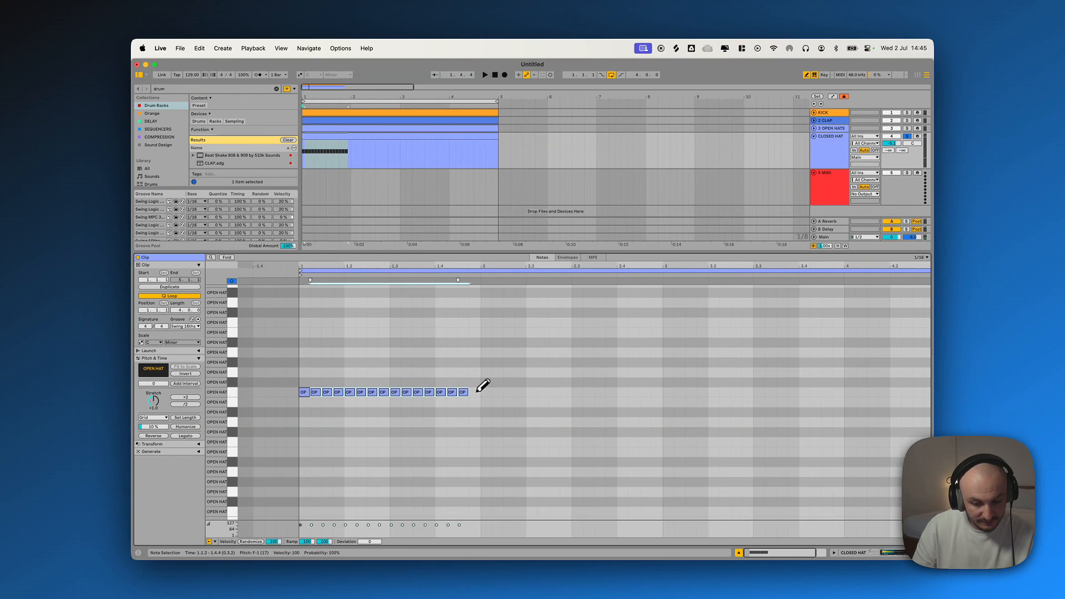
{"action": "left_click", "coordinate": [478, 404]}
{"action": "left_click", "coordinate": [476, 404]}
Select the first bar of closed hat notes and duplicate it three times to fill the four bars
{"action": "left_click_drag", "start_coordinate": [481, 408], "coordinate": [302, 355]}
{"action": "key", "text": "ctrl+d"}
{"action": "key", "text": "ctrl+d"}
{"action": "key", "text": "ctrl+d"}
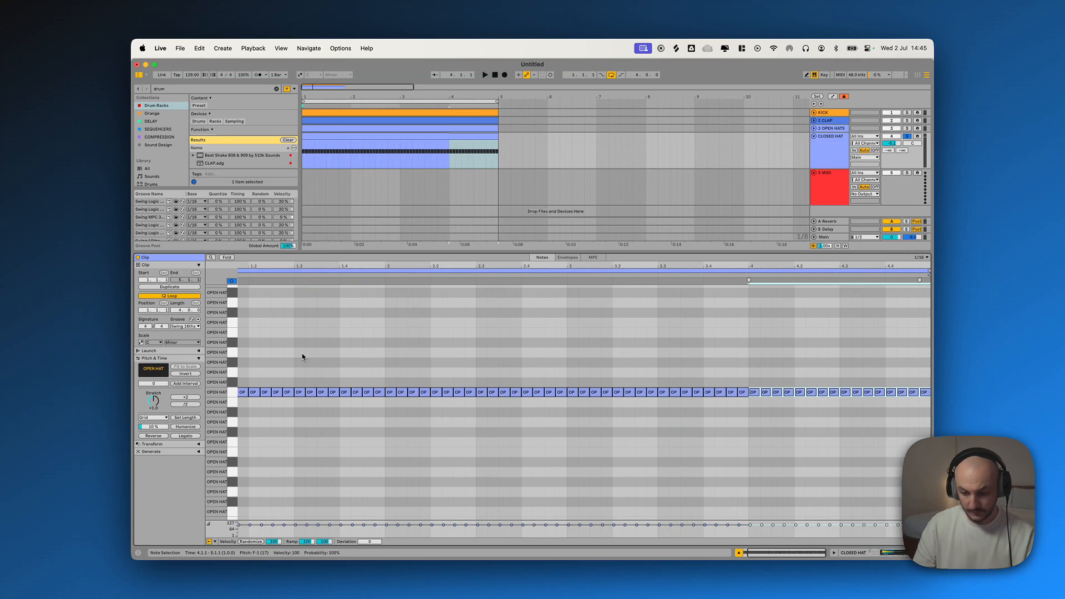
Play the groove, unsolo the CLOSED HAT track and lower its volume to sit with the other drums
{"action": "key", "text": "space"}
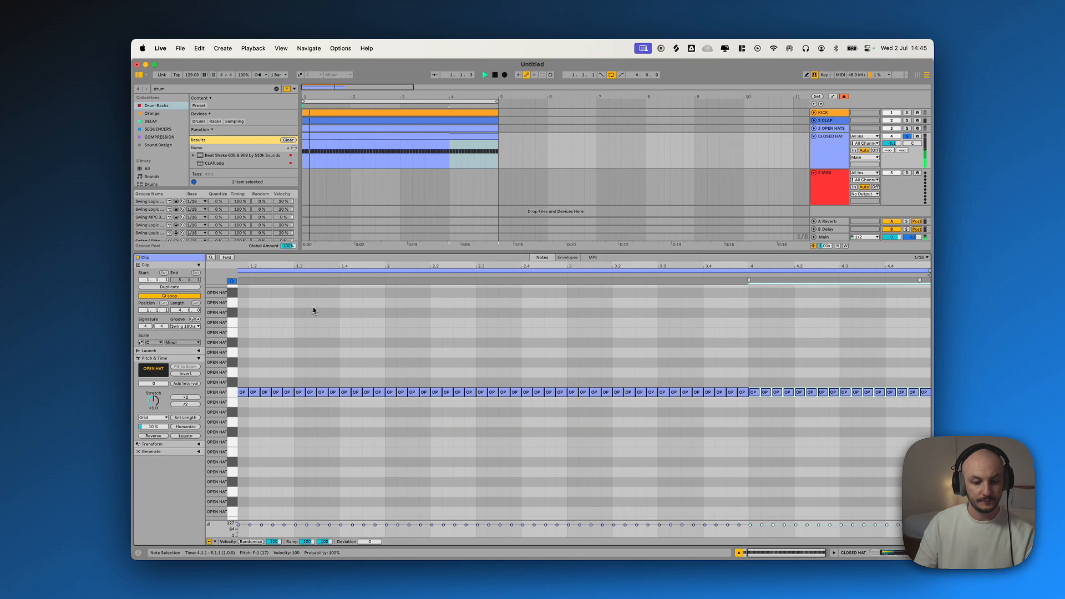
{"action": "left_click_drag", "start_coordinate": [454, 266], "coordinate": [454, 249]}
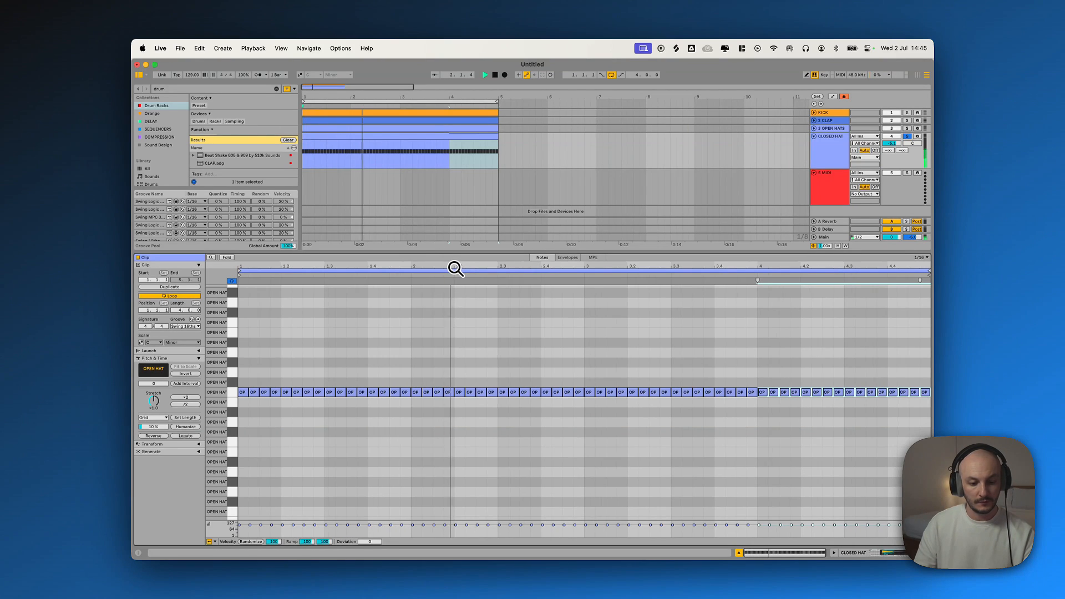
{"action": "left_click", "coordinate": [907, 136]}
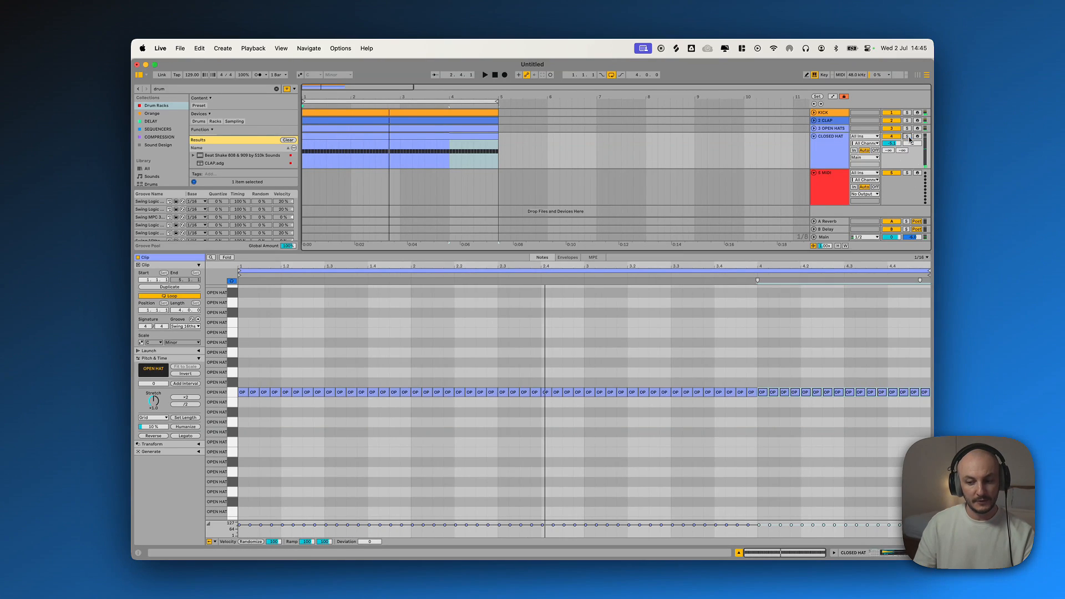
{"action": "left_click_drag", "start_coordinate": [896, 143], "coordinate": [897, 149]}
{"action": "left_click", "coordinate": [839, 152]}
{"action": "key", "text": "space"}
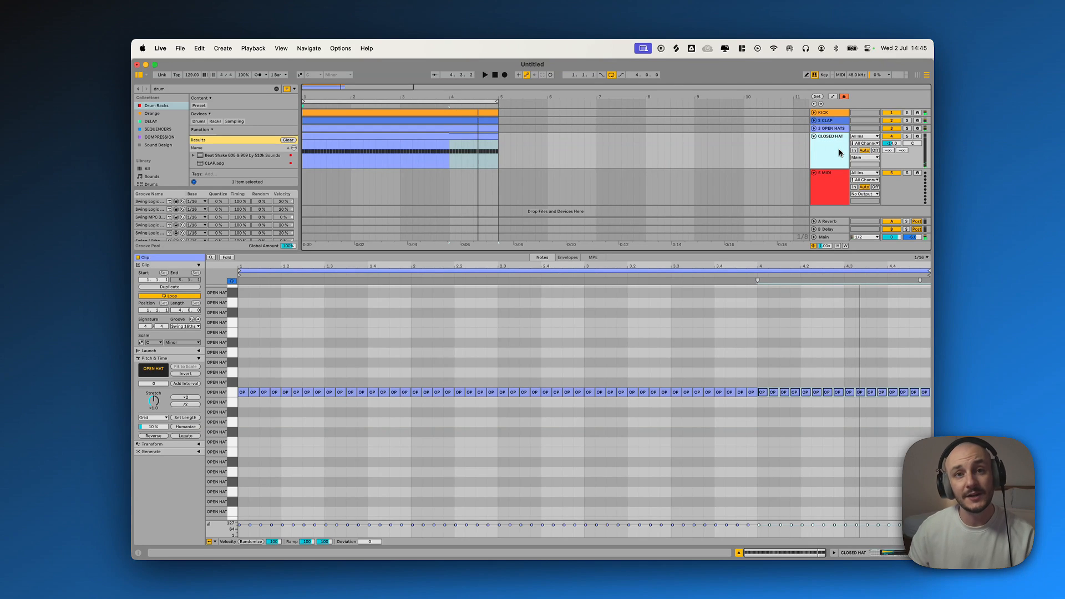
Play the soloed CLOSED HAT clip with no groove, and set its groove to Swing MPC 3000 16ths 61
{"action": "left_click", "coordinate": [197, 327]}
{"action": "left_click", "coordinate": [198, 333]}
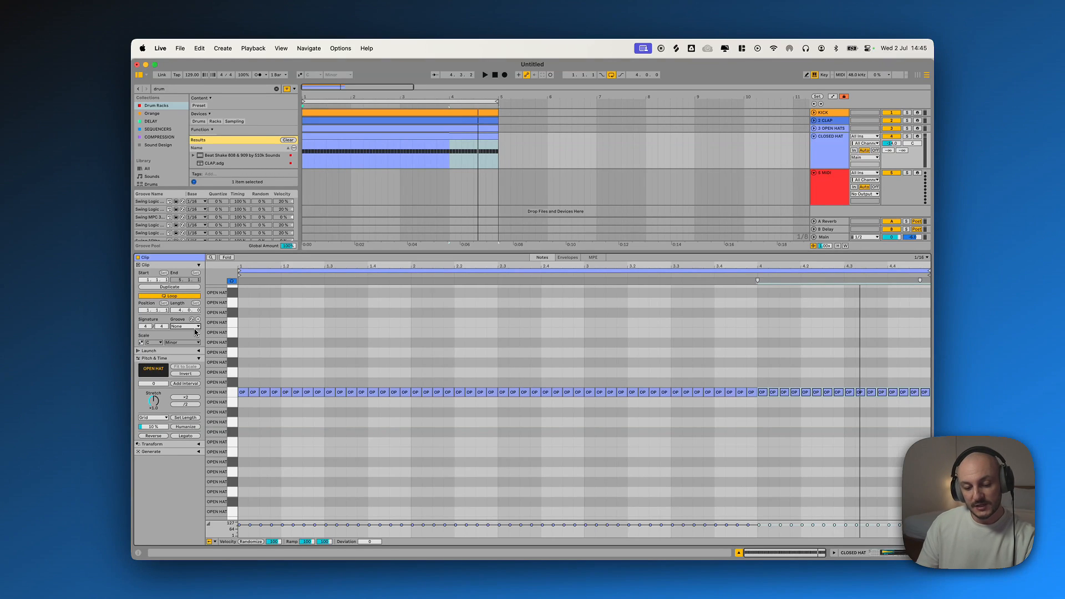
{"action": "left_click", "coordinate": [906, 137]}
{"action": "key", "text": "space"}
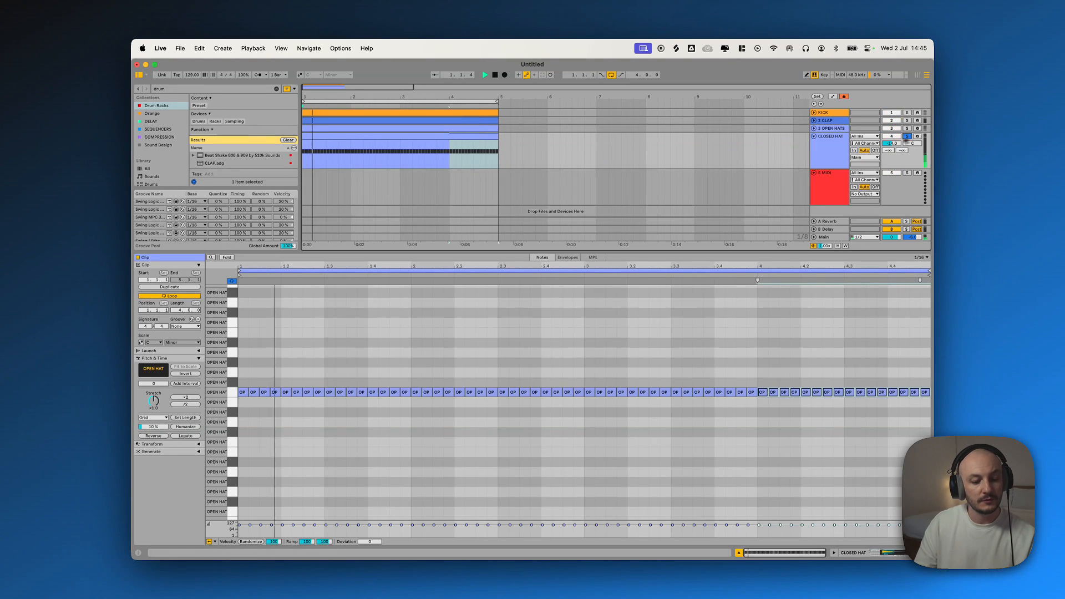
{"action": "left_click", "coordinate": [197, 327]}
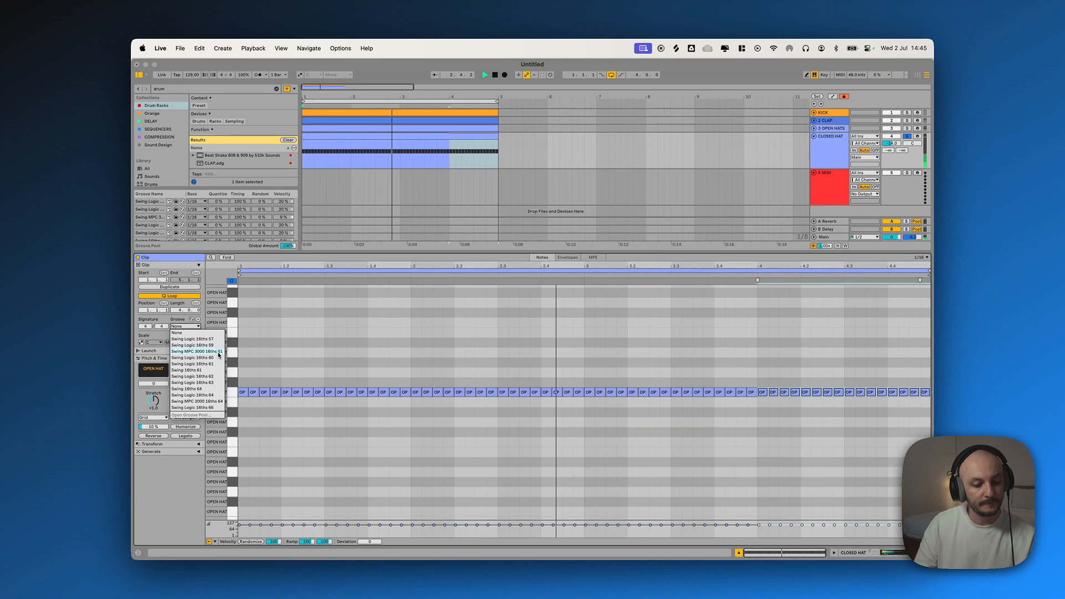
{"action": "left_click", "coordinate": [199, 352]}
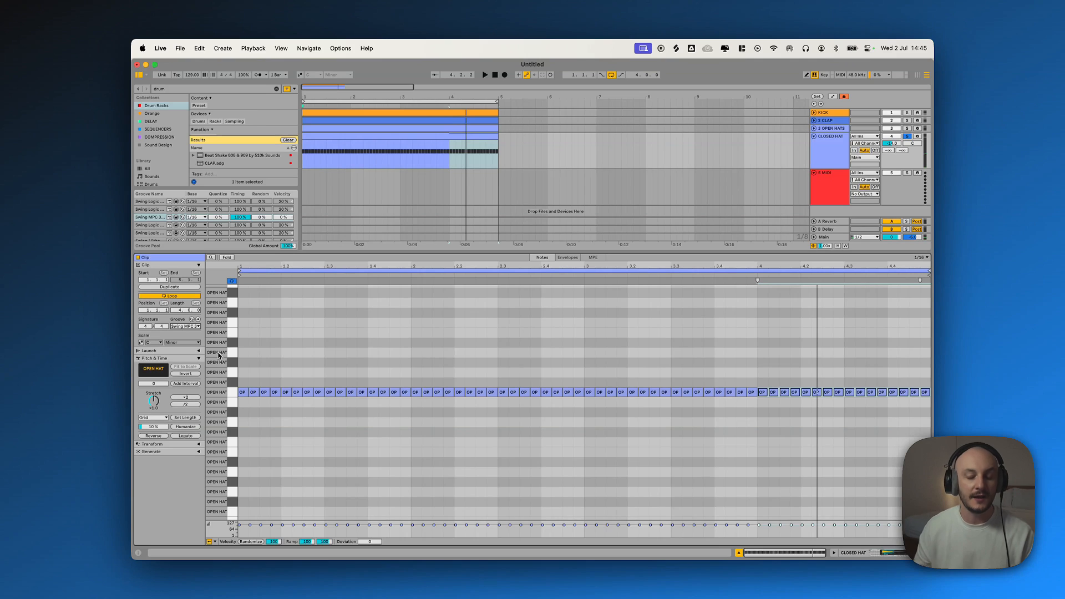
Hot-swap the CLOSED HAT clip's groove with Swing MPC 3000 16ths 61 from the groove library and play the result
{"action": "left_click", "coordinate": [191, 320]}
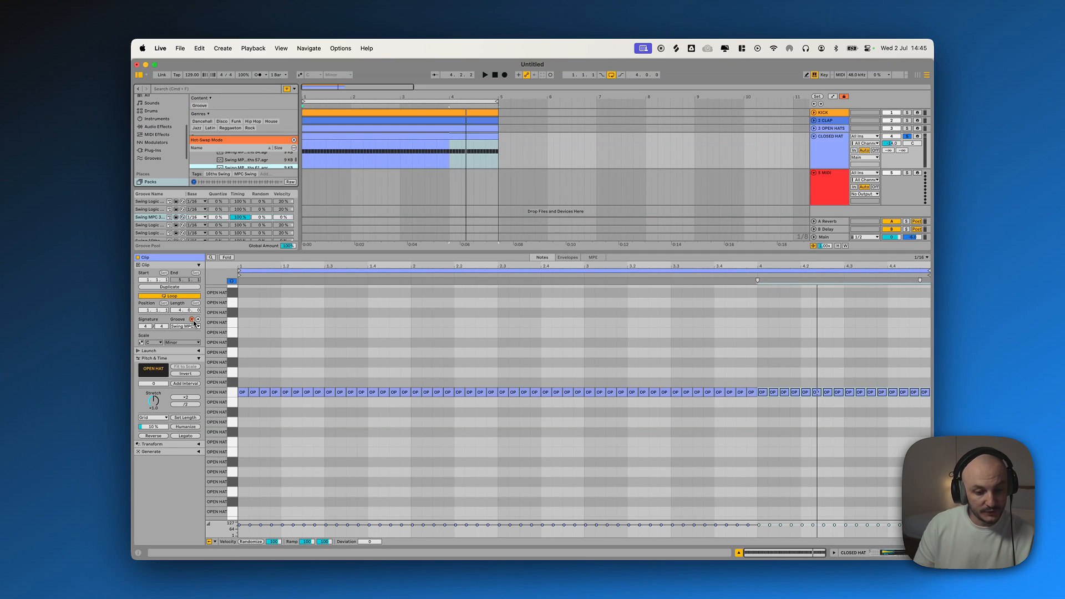
{"action": "scroll", "coordinate": [260, 167], "scroll_direction": "down", "scroll_amount": 3}
{"action": "scroll", "coordinate": [262, 166], "scroll_direction": "up", "scroll_amount": 2}
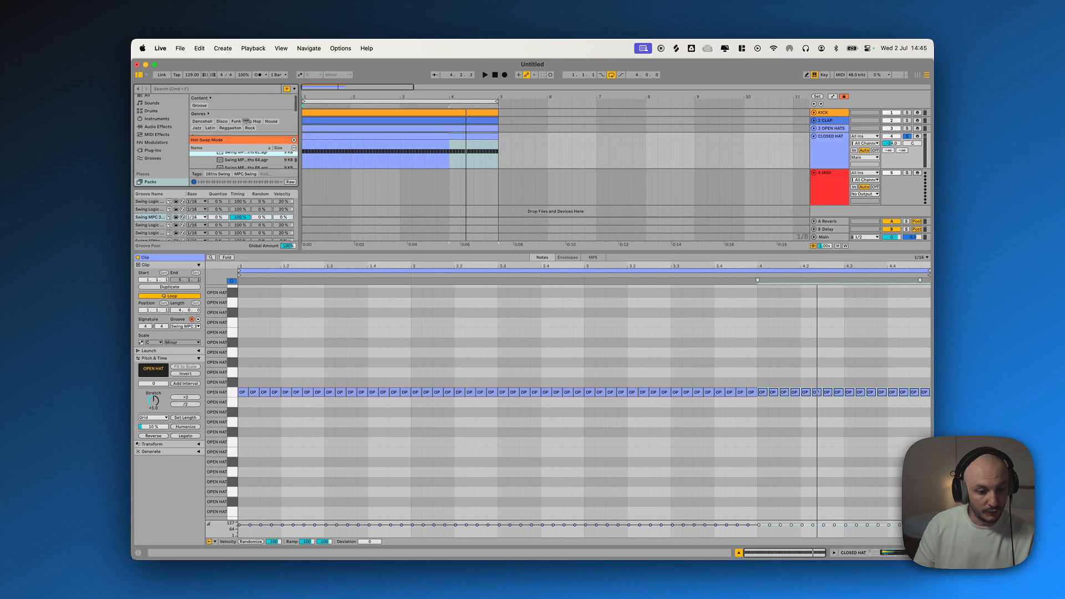
{"action": "scroll", "coordinate": [174, 165], "scroll_direction": "down", "scroll_amount": 1}
{"action": "scroll", "coordinate": [174, 165], "scroll_direction": "down", "scroll_amount": 1}
{"action": "scroll", "coordinate": [267, 159], "scroll_direction": "down", "scroll_amount": 2}
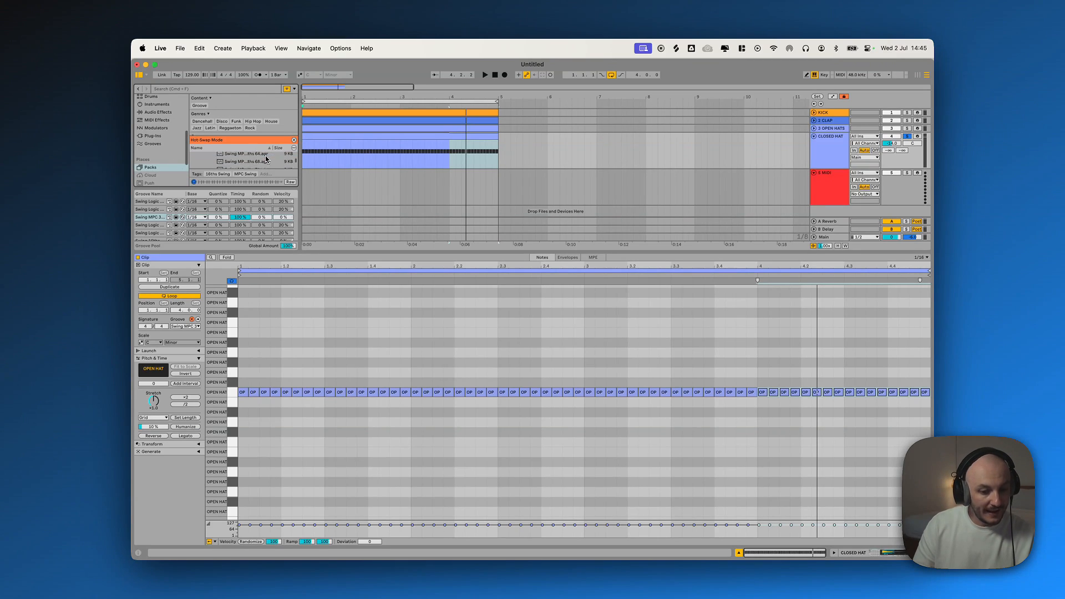
{"action": "left_click_drag", "start_coordinate": [300, 151], "coordinate": [450, 157]}
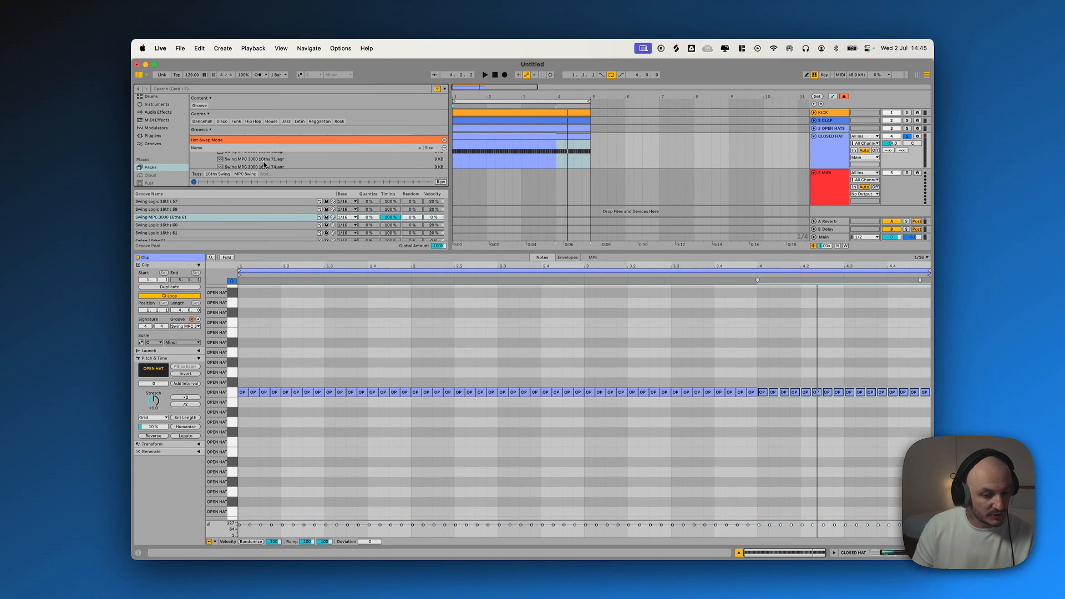
{"action": "scroll", "coordinate": [281, 162], "scroll_direction": "up", "scroll_amount": 2}
{"action": "left_click", "coordinate": [281, 163]}
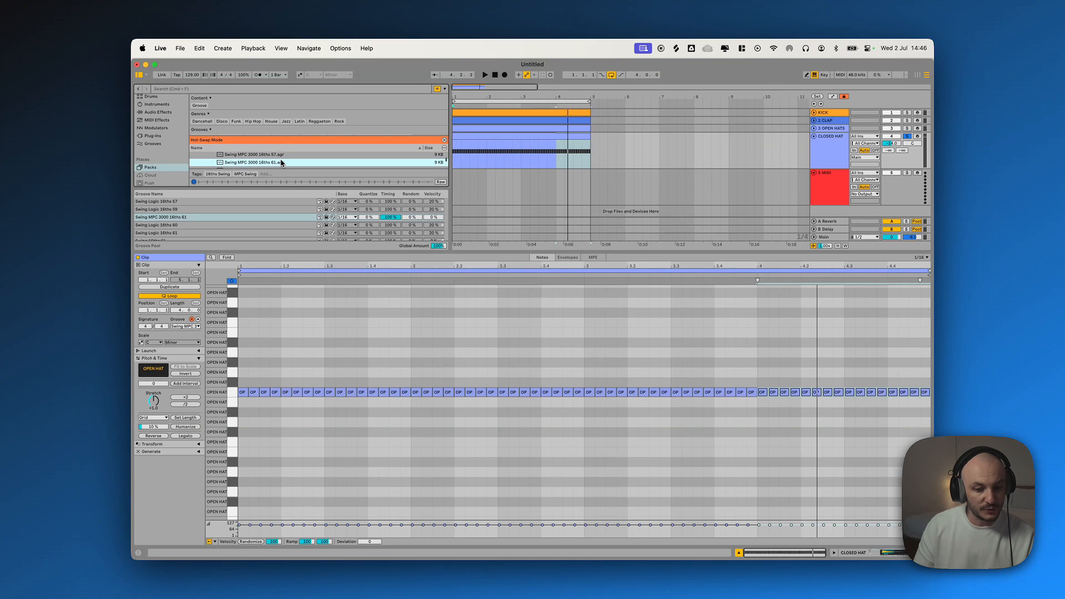
{"action": "double_click", "coordinate": [265, 163]}
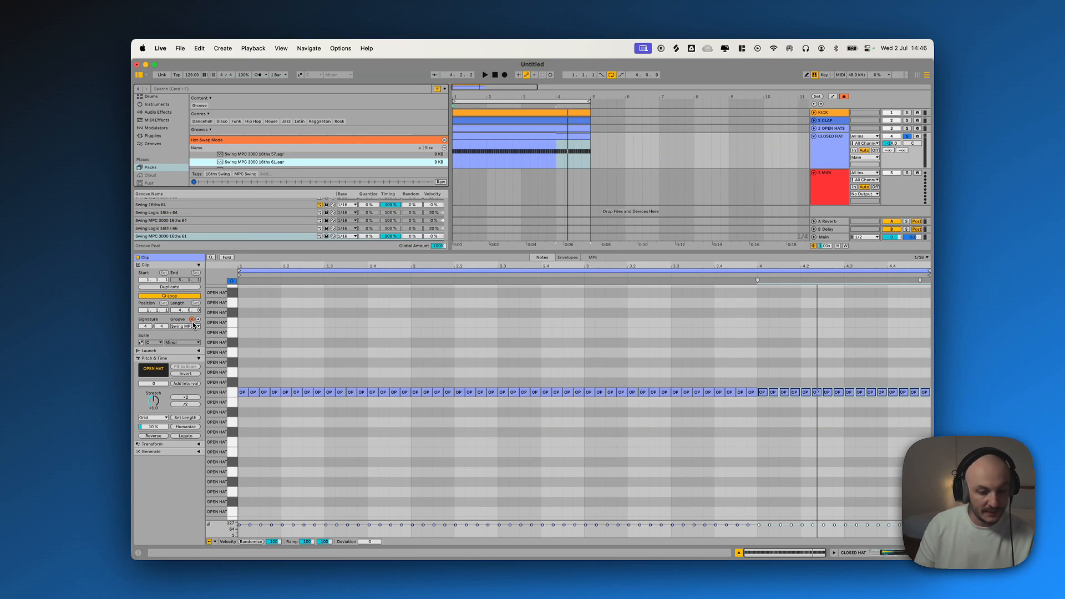
{"action": "left_click", "coordinate": [192, 319]}
{"action": "key", "text": "space"}
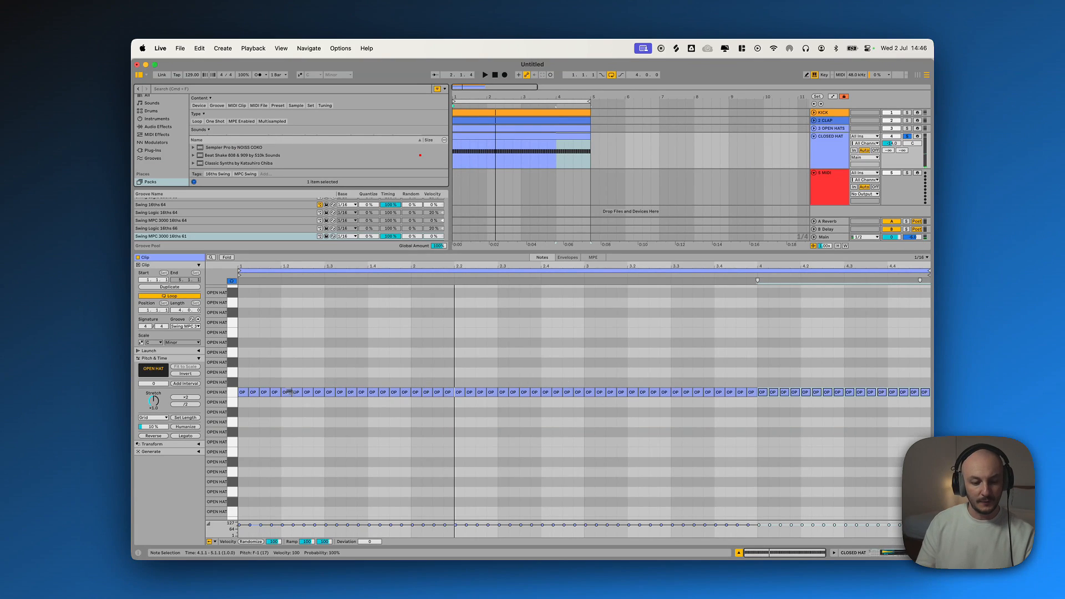
{"action": "key", "text": "space"}
Select all closed hat notes, enlarge the velocity lane and lower the notes' velocity to 97
{"action": "left_click", "coordinate": [235, 394]}
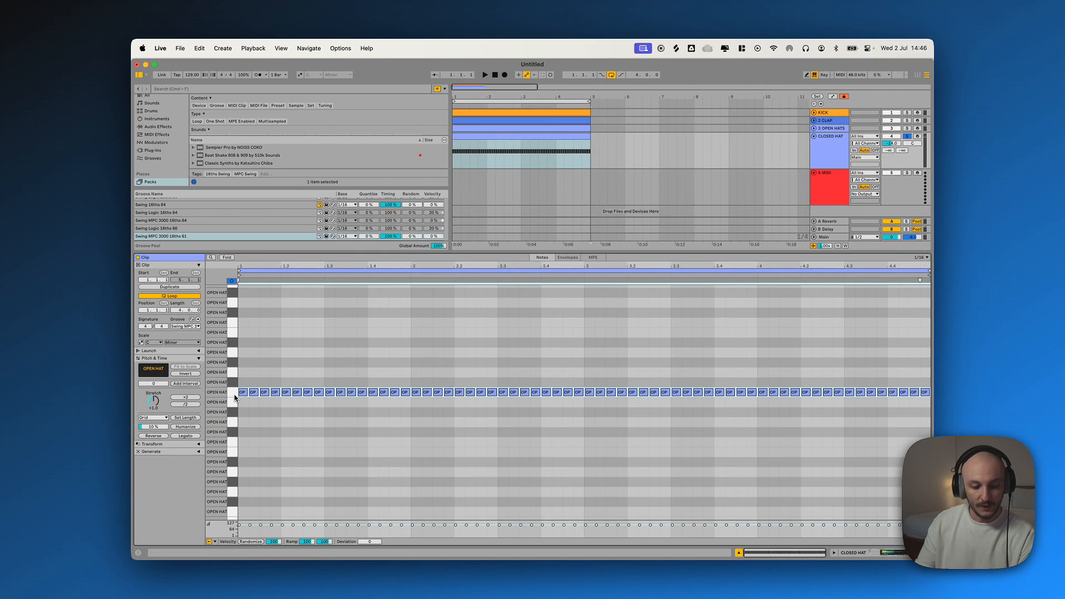
{"action": "left_click", "coordinate": [209, 541]}
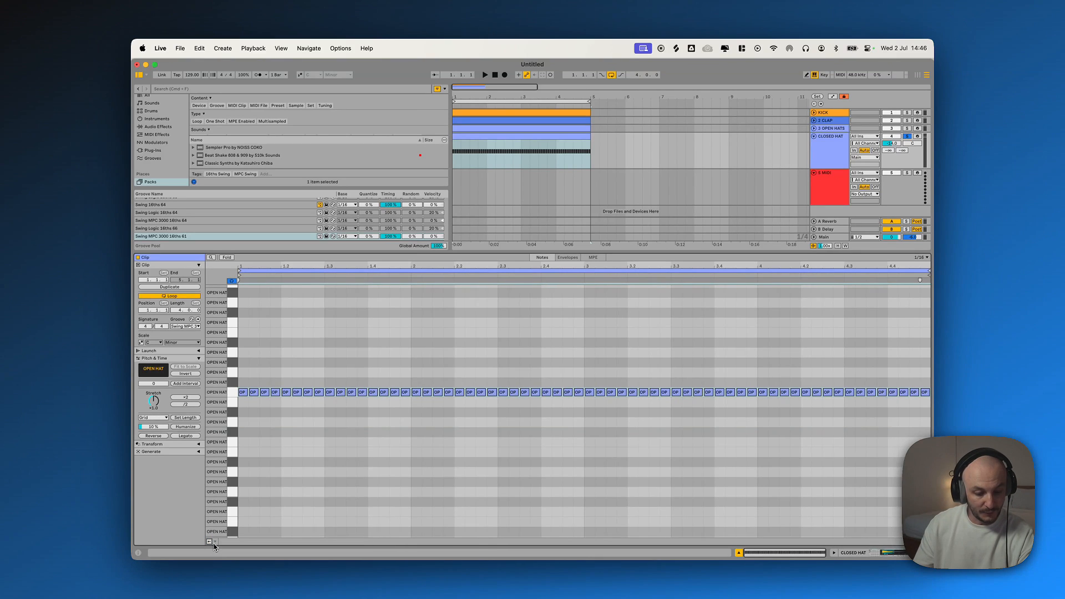
{"action": "left_click", "coordinate": [209, 541]}
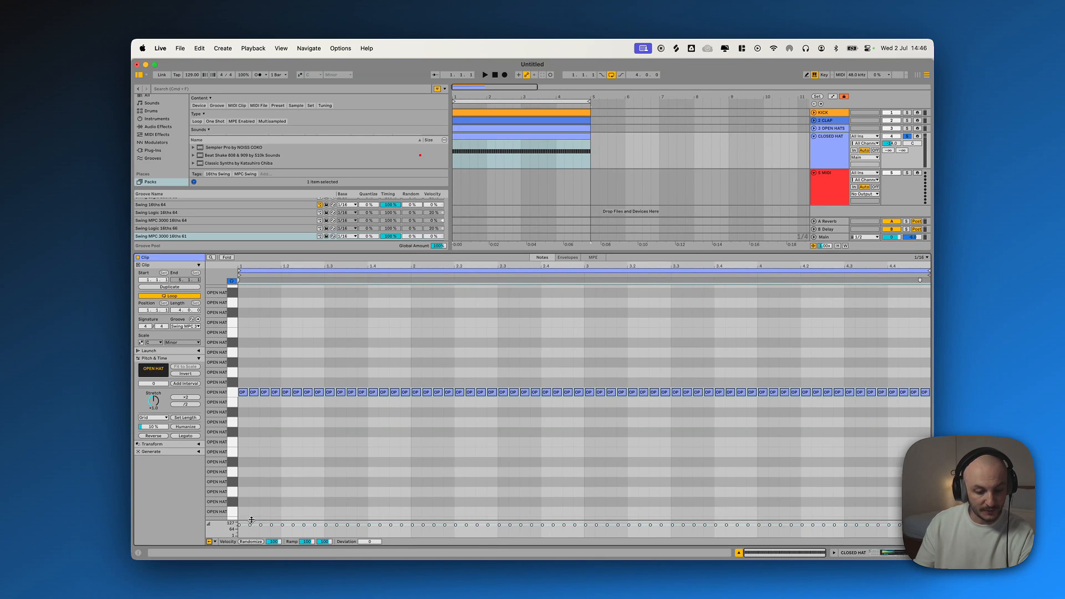
{"action": "left_click_drag", "start_coordinate": [298, 339], "coordinate": [297, 348]}
{"action": "mouse_move", "coordinate": [290, 384]}
{"action": "left_mouse_down"}
{"action": "mouse_move", "coordinate": [289, 472]}
{"action": "mouse_move", "coordinate": [289, 389]}
{"action": "left_mouse_up"}
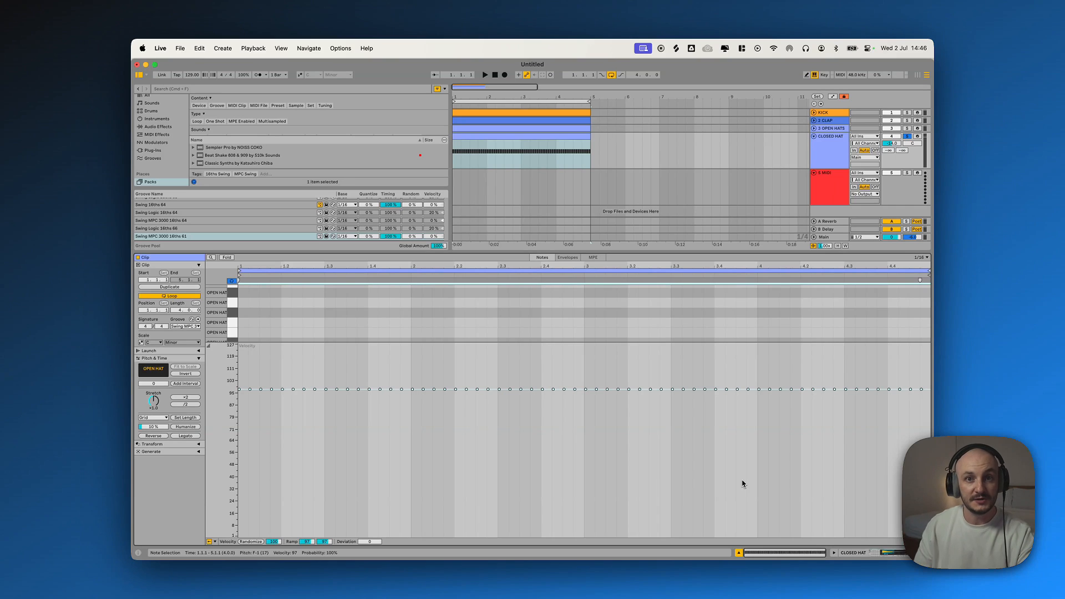
{"action": "left_click", "coordinate": [338, 448]}
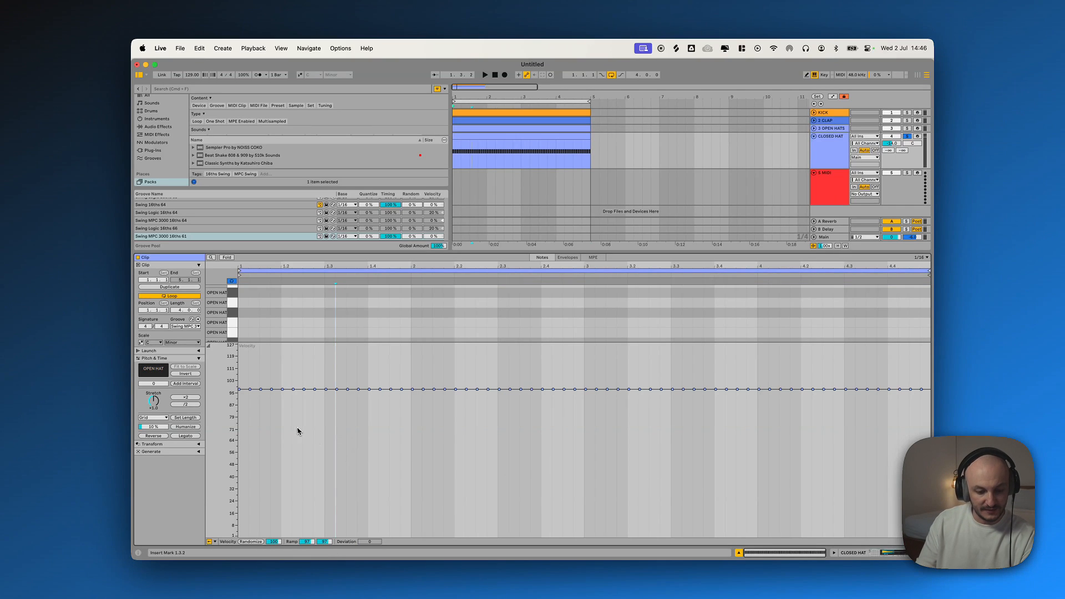
Try varying individual hat velocities by hand in the first bar, and undo the changes
{"action": "left_click_drag", "start_coordinate": [242, 391], "coordinate": [243, 428]}
{"action": "mouse_move", "coordinate": [266, 390]}
{"action": "left_mouse_down"}
{"action": "mouse_move", "coordinate": [266, 360]}
{"action": "mouse_move", "coordinate": [288, 392]}
{"action": "mouse_move", "coordinate": [288, 481]}
{"action": "left_mouse_up"}
{"action": "left_click_drag", "start_coordinate": [314, 389], "coordinate": [315, 351]}
{"action": "left_click_drag", "start_coordinate": [348, 389], "coordinate": [348, 447]}
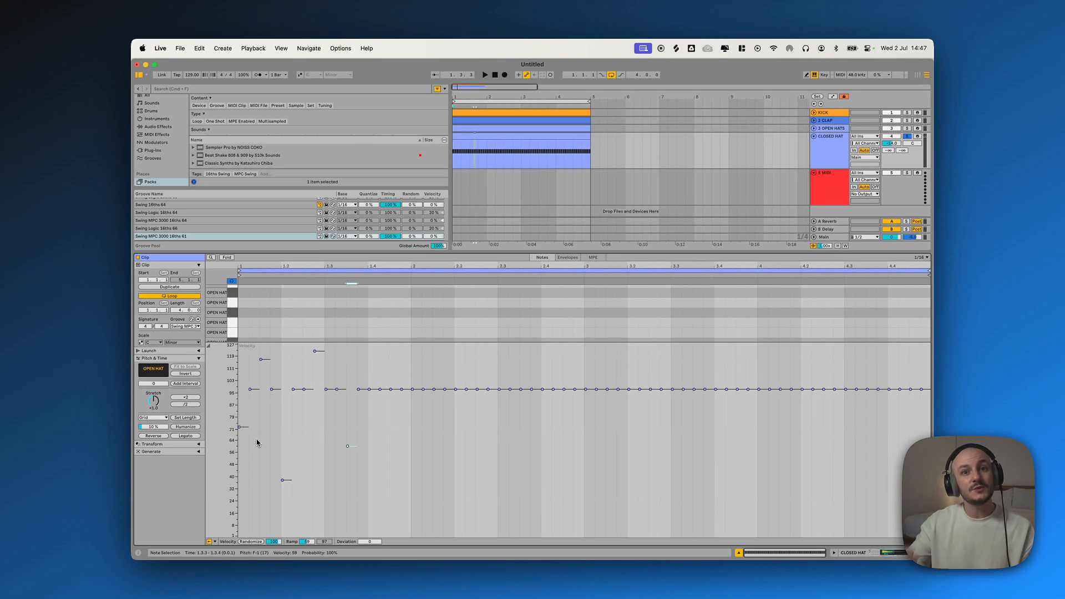
{"action": "key", "text": "space"}
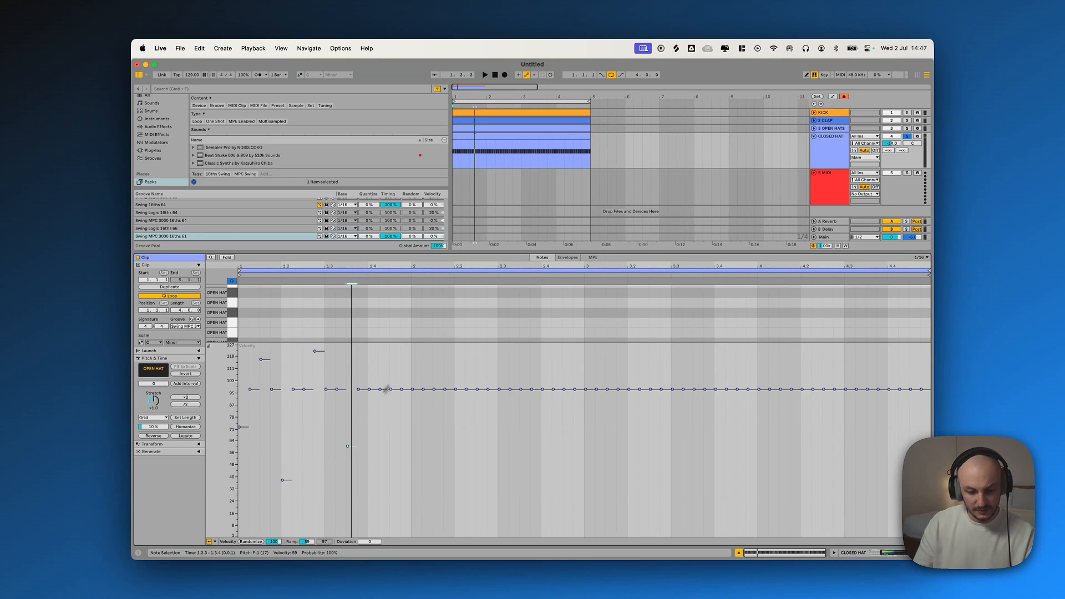
{"action": "key", "text": "super+z"}
{"action": "key", "text": "super+z"}
{"action": "key", "text": "super+z"}
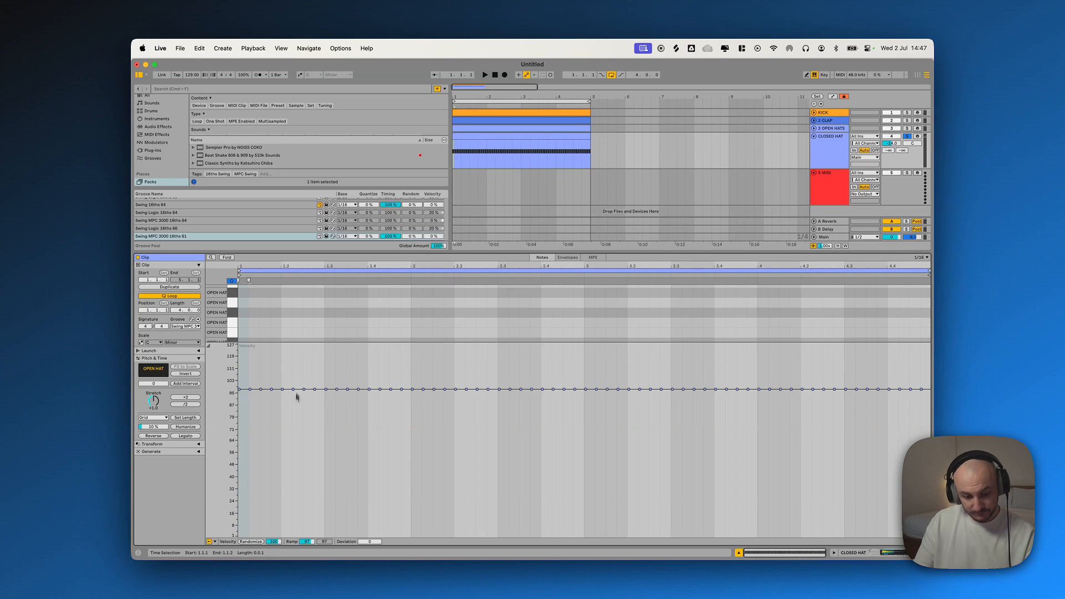
Randomize the velocities of all closed hat notes with a reduced amount and play the result
{"action": "left_click_drag", "start_coordinate": [292, 341], "coordinate": [292, 409]}
{"action": "scroll", "coordinate": [381, 334], "scroll_direction": "down", "scroll_amount": 3}
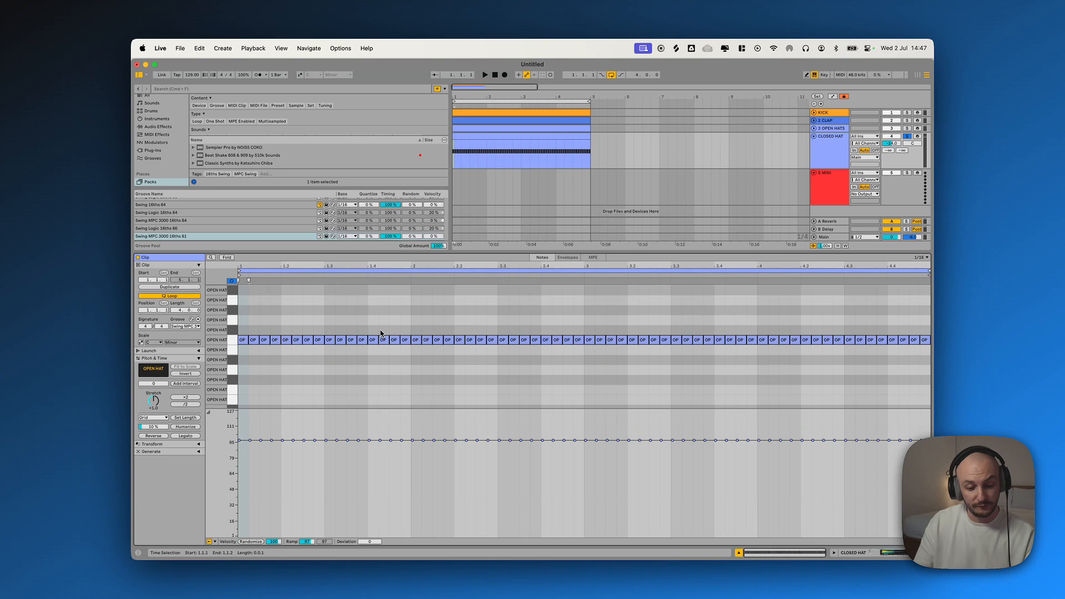
{"action": "left_click", "coordinate": [231, 342]}
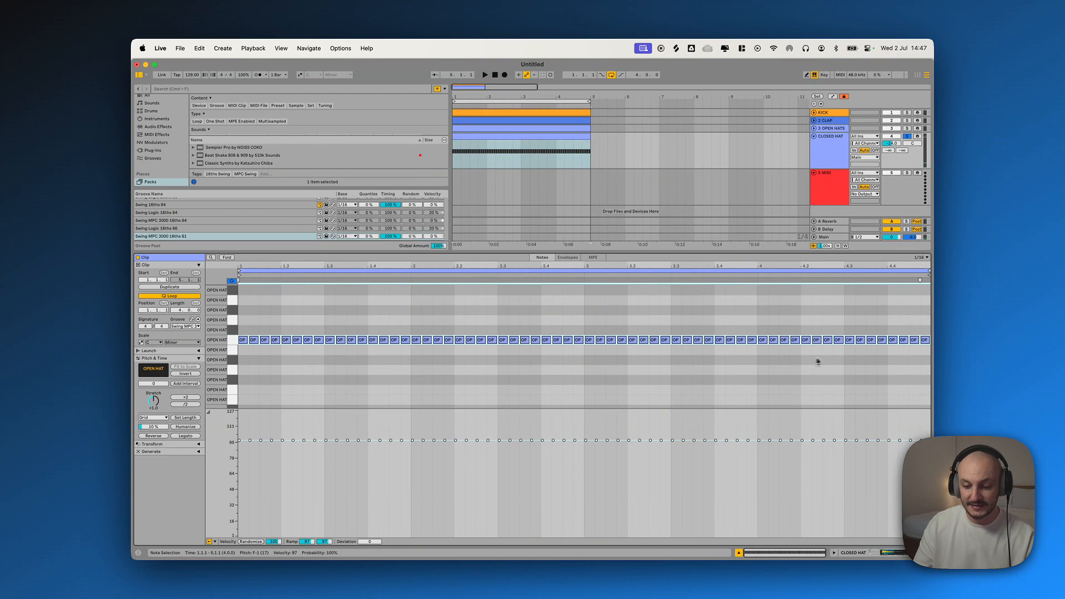
{"action": "left_click_drag", "start_coordinate": [275, 543], "coordinate": [276, 544]}
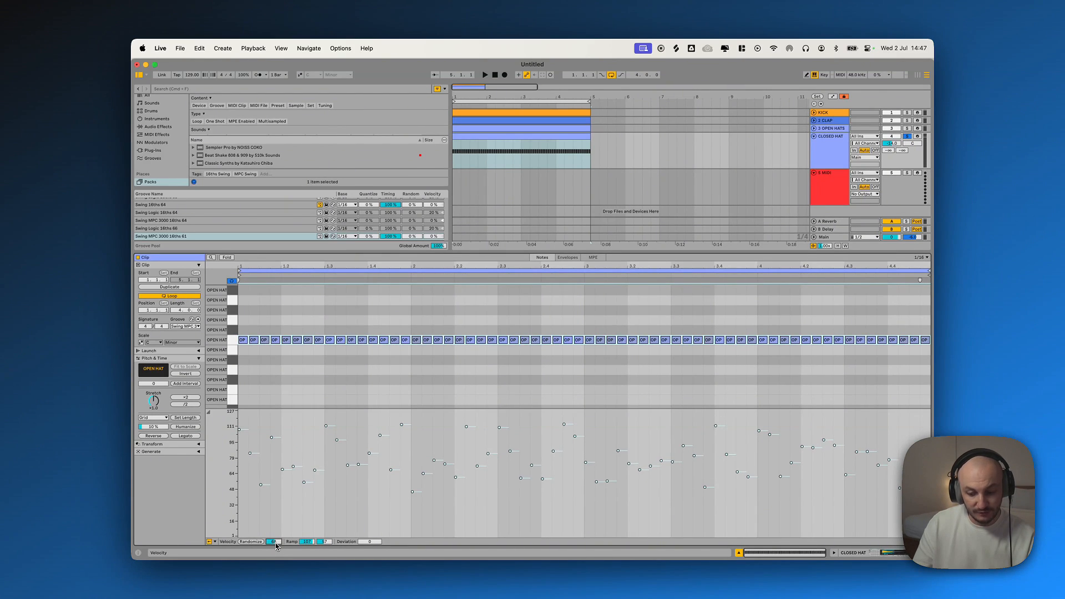
{"action": "key", "text": "space"}
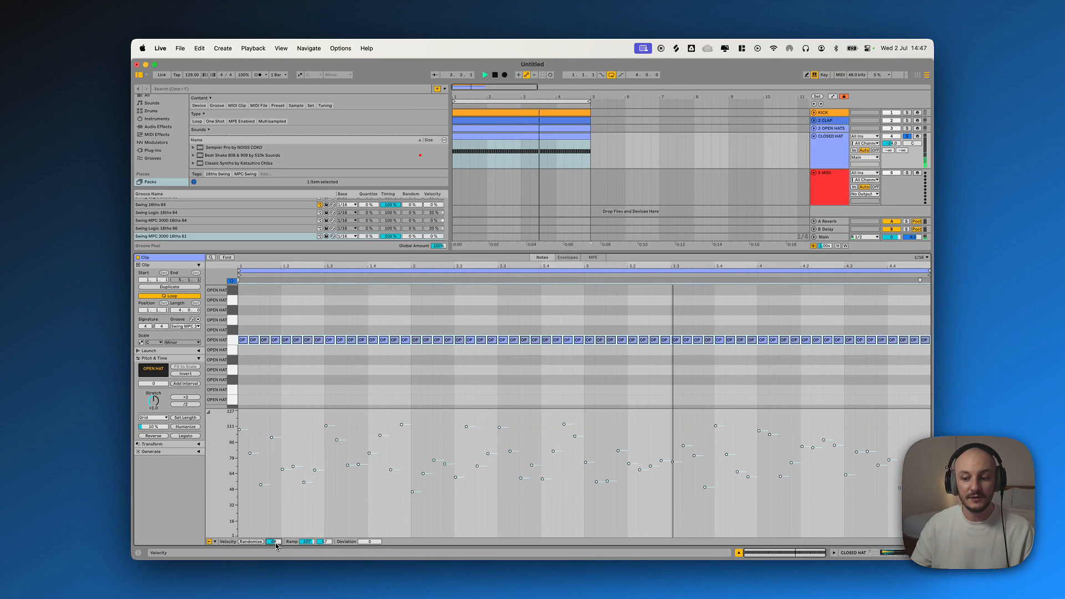
Unsolo and fold the CLOSED HAT track, and select the empty 5 MIDI track
{"action": "left_click", "coordinate": [837, 149]}
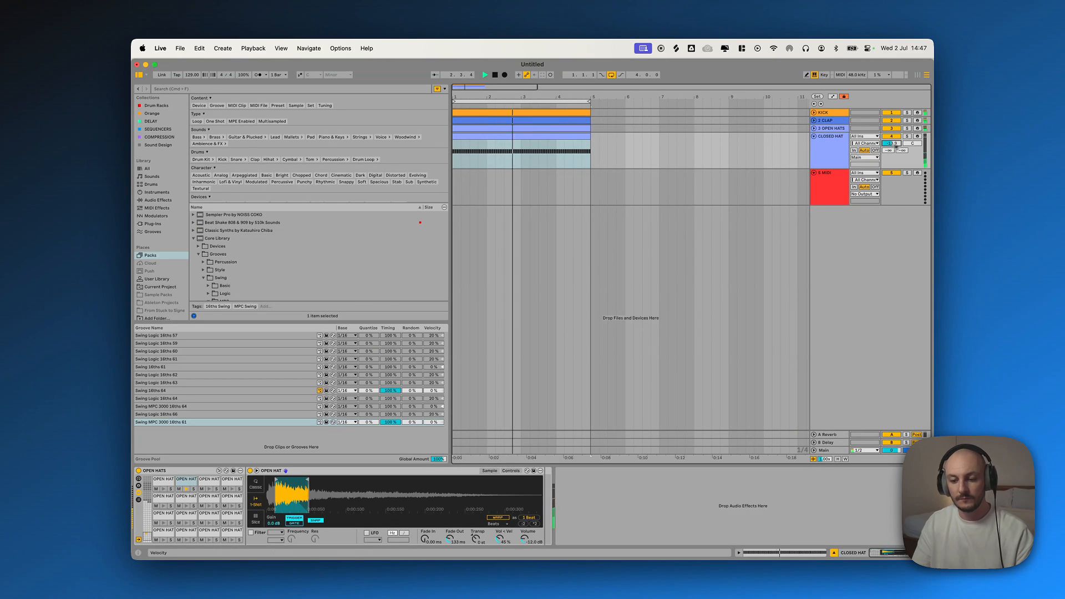
{"action": "left_click", "coordinate": [838, 153]}
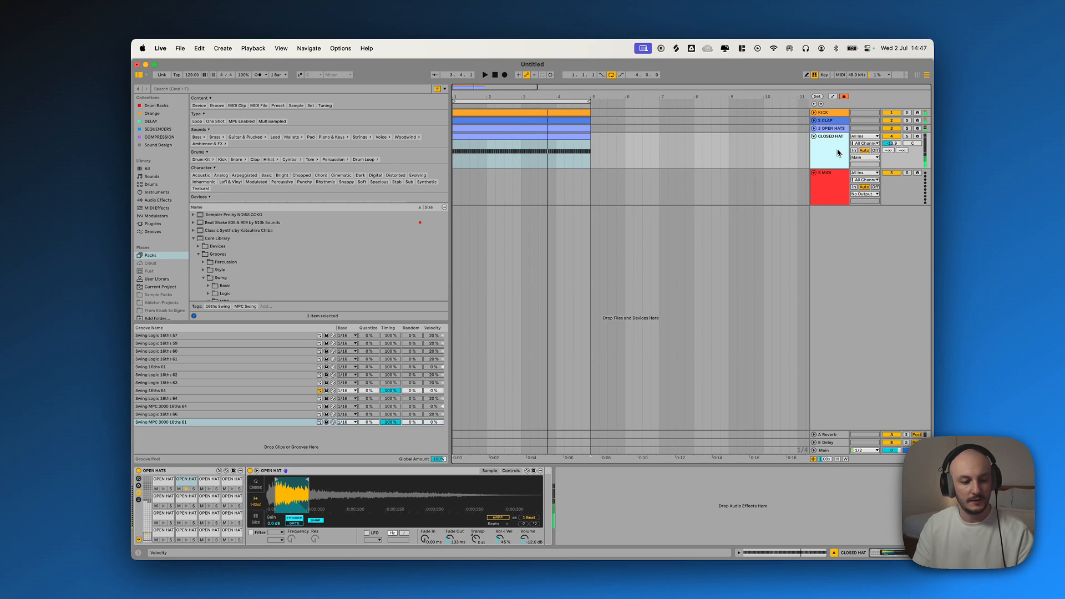
{"action": "left_click", "coordinate": [814, 136]}
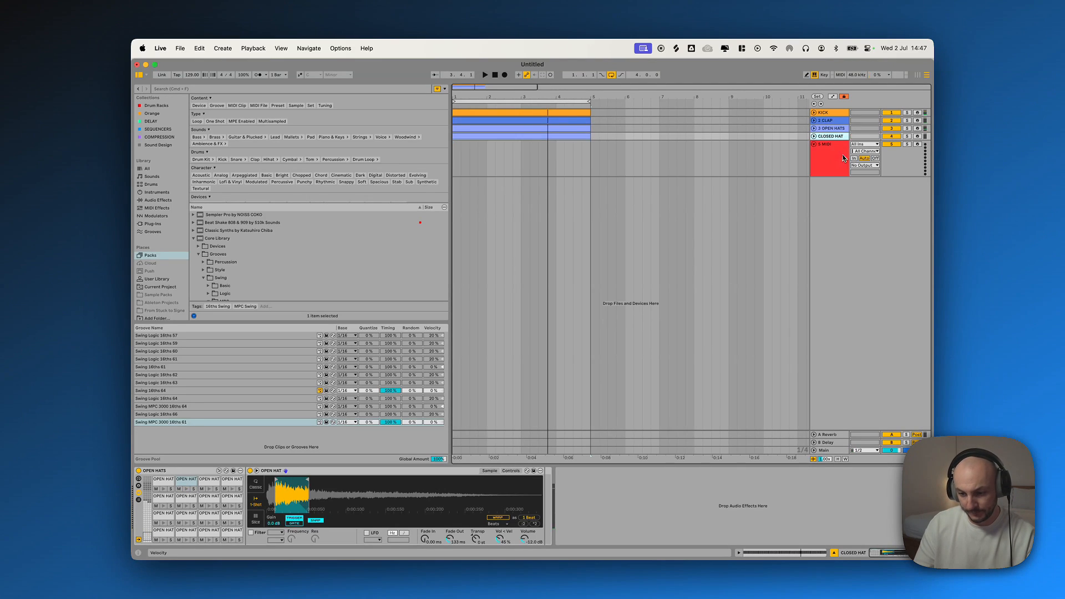
{"action": "left_click", "coordinate": [842, 156]}
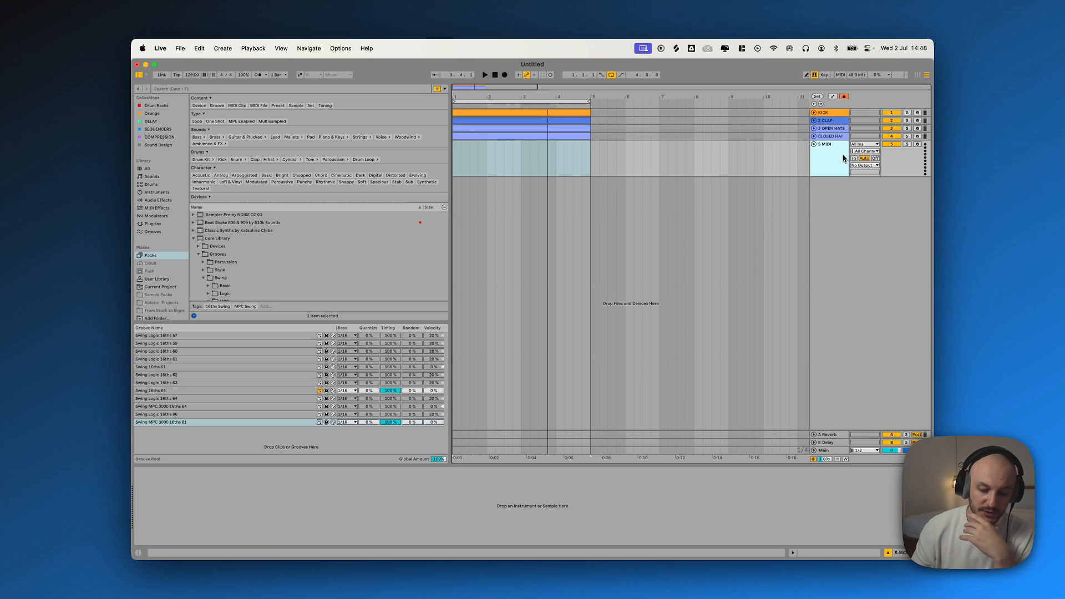
Switch to Splice, remove the A minor filter from the Tech House samples and return to the Browse page
{"action": "left_click", "coordinate": [524, 536]}
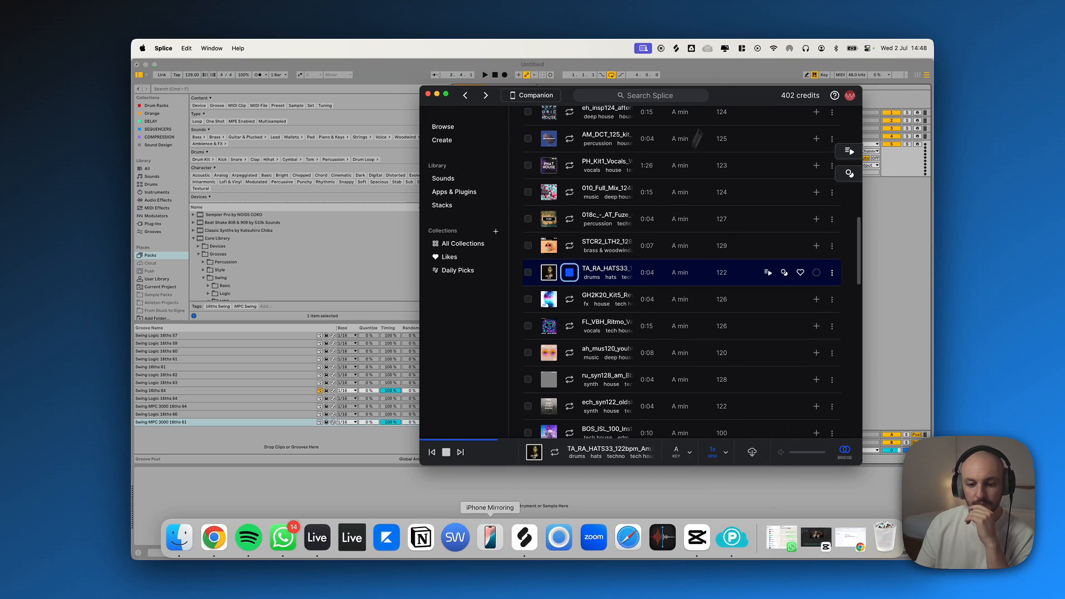
{"action": "left_click_drag", "start_coordinate": [718, 101], "coordinate": [544, 102]}
{"action": "scroll", "coordinate": [654, 319], "scroll_direction": "up", "scroll_amount": 1}
{"action": "scroll", "coordinate": [657, 321], "scroll_direction": "up", "scroll_amount": 10}
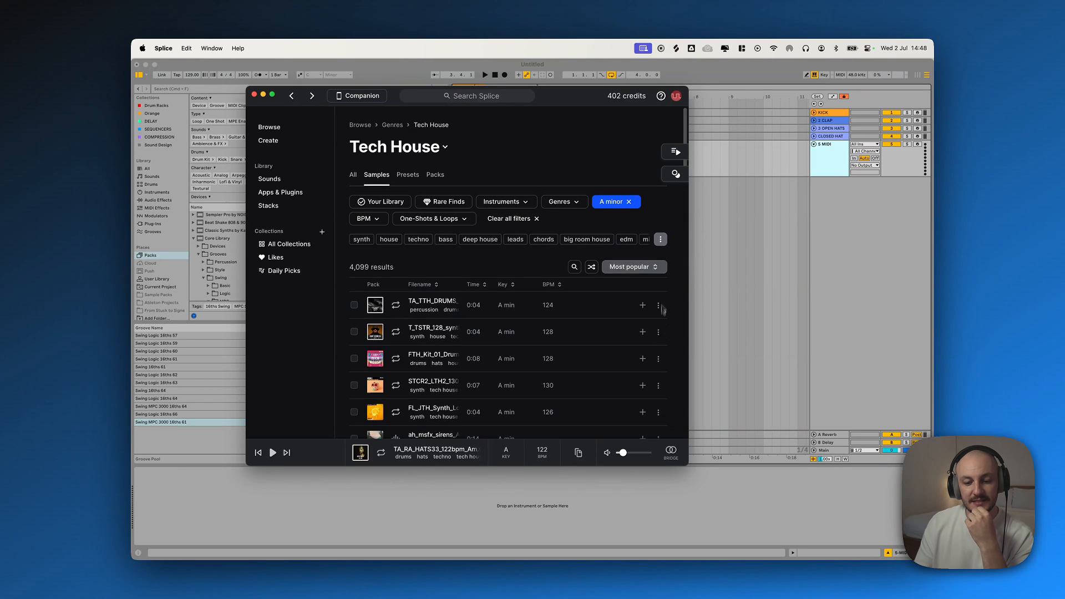
{"action": "left_click", "coordinate": [629, 202]}
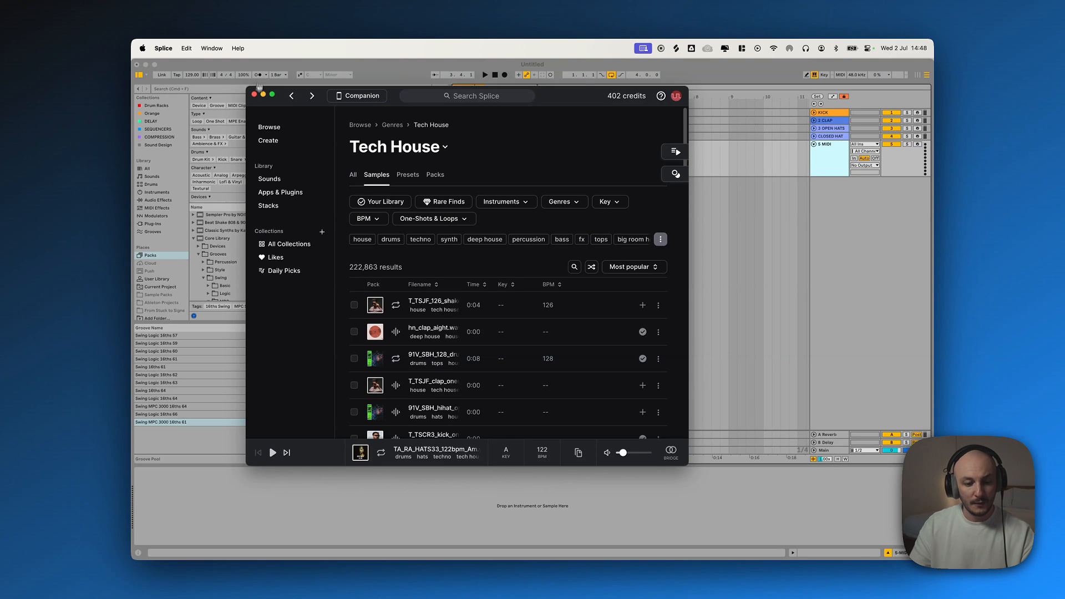
{"action": "left_click", "coordinate": [274, 127]}
{"action": "left_click_drag", "start_coordinate": [575, 105], "coordinate": [604, 106]}
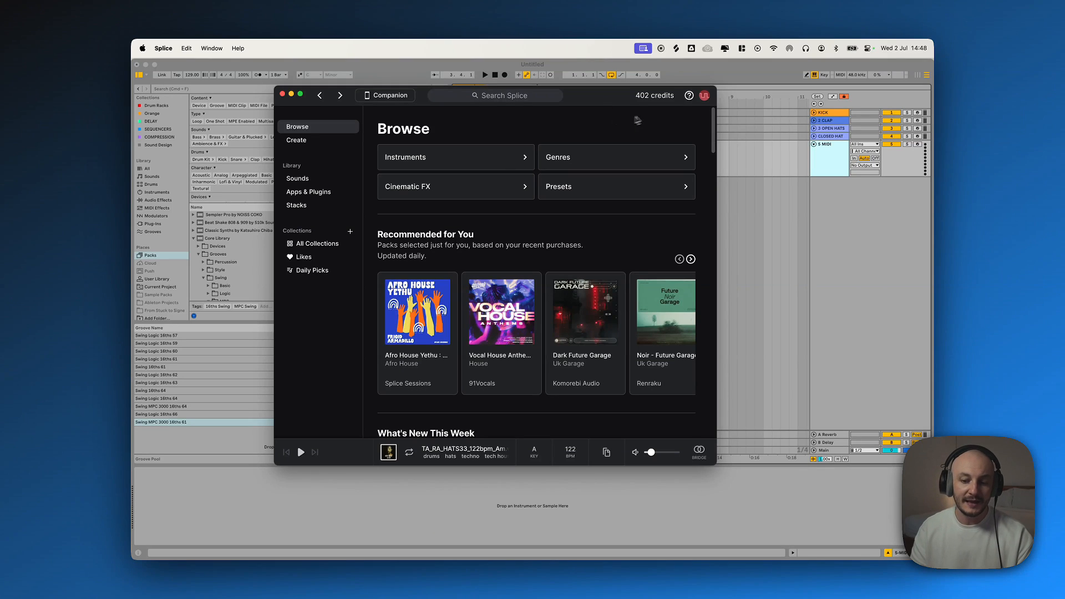
{"action": "left_click_drag", "start_coordinate": [638, 96], "coordinate": [678, 104]}
{"action": "left_click", "coordinate": [655, 114]}
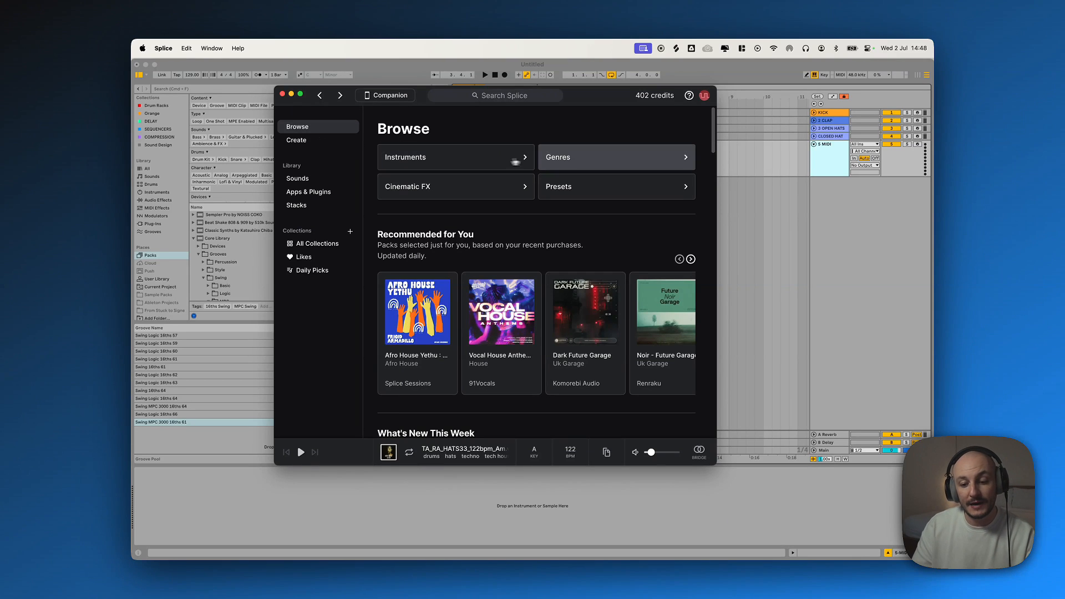
Open the Deep House samples from the genre list and filter them to loops only
{"action": "left_click", "coordinate": [669, 160]}
{"action": "scroll", "coordinate": [567, 232], "scroll_direction": "down", "scroll_amount": 5}
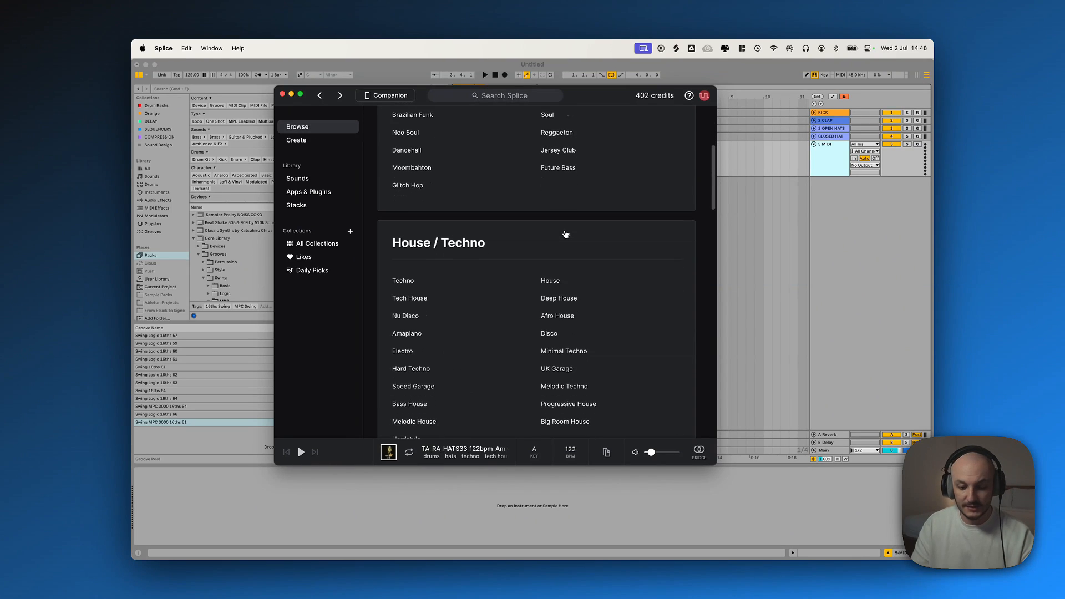
{"action": "left_click", "coordinate": [563, 296]}
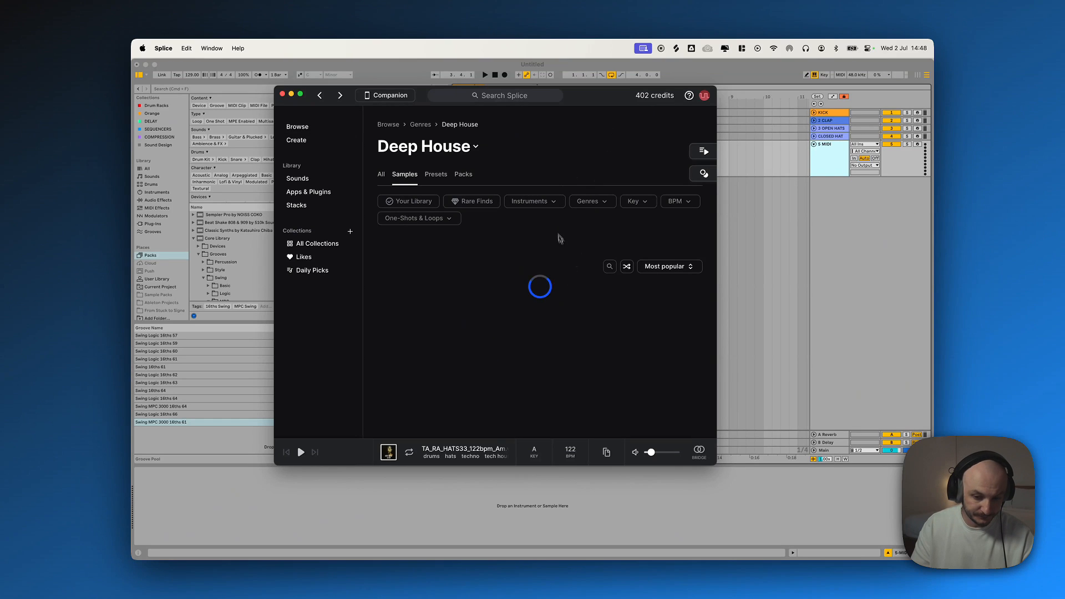
{"action": "left_click", "coordinate": [462, 218]}
{"action": "left_click", "coordinate": [435, 244]}
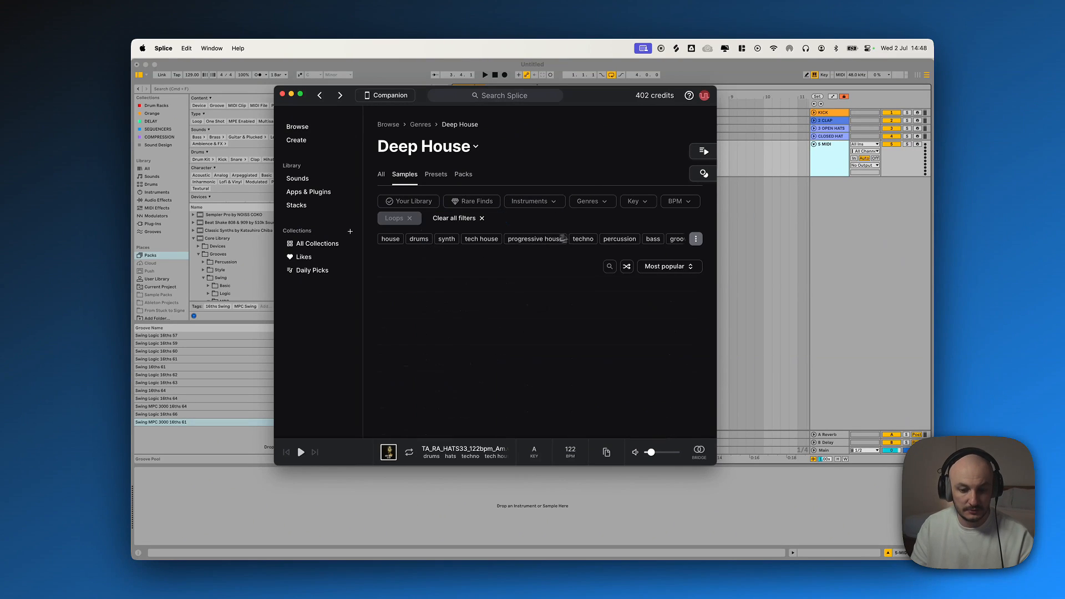
Narrow the Deep House loops to those tagged drums
{"action": "scroll", "coordinate": [595, 222], "scroll_direction": "down", "scroll_amount": 2}
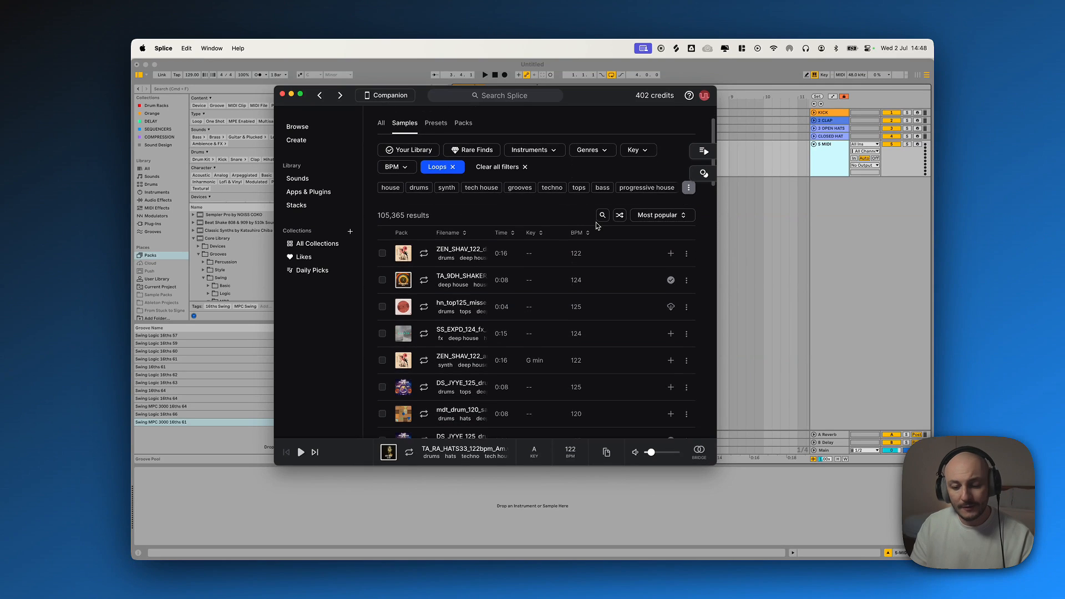
{"action": "scroll", "coordinate": [595, 225], "scroll_direction": "down", "scroll_amount": 1}
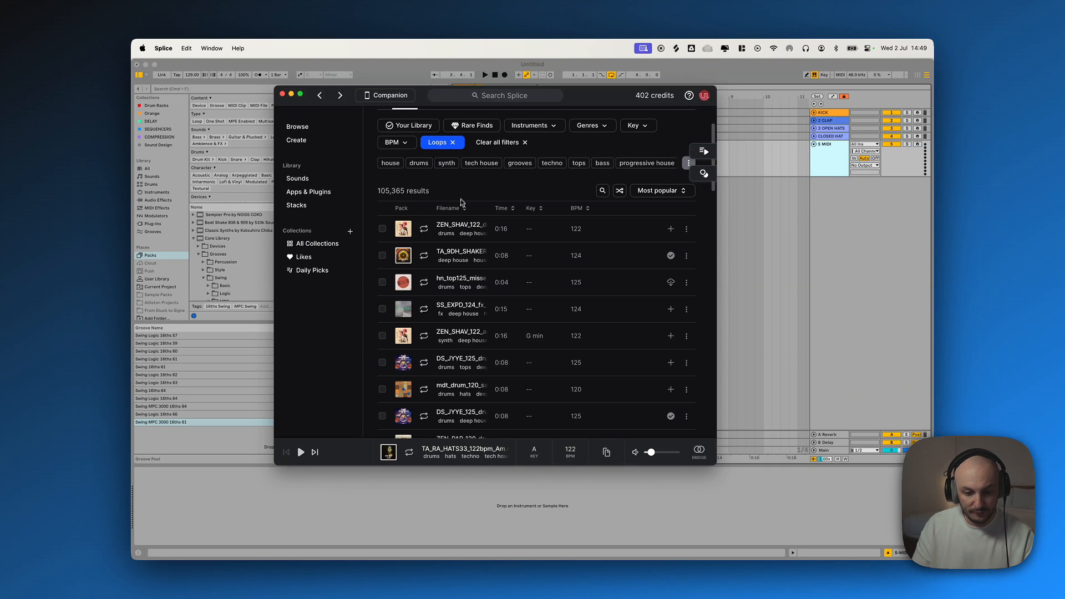
{"action": "left_click", "coordinate": [421, 165]}
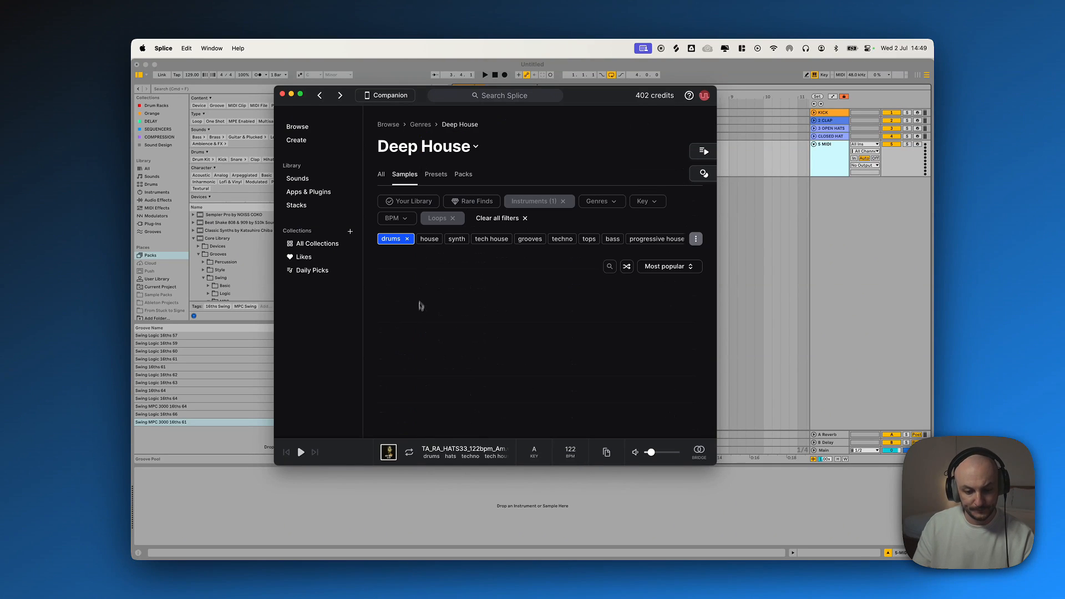
Audition the drum loops in the results one after another, stopping at osh_125_top_loop_vinyl_house
{"action": "left_click", "coordinate": [424, 304]}
{"action": "scroll", "coordinate": [425, 299], "scroll_direction": "down", "scroll_amount": 2}
{"action": "left_click", "coordinate": [424, 276]}
{"action": "scroll", "coordinate": [427, 277], "scroll_direction": "down", "scroll_amount": 2}
{"action": "left_click", "coordinate": [428, 276]}
{"action": "scroll", "coordinate": [428, 276], "scroll_direction": "down", "scroll_amount": 1}
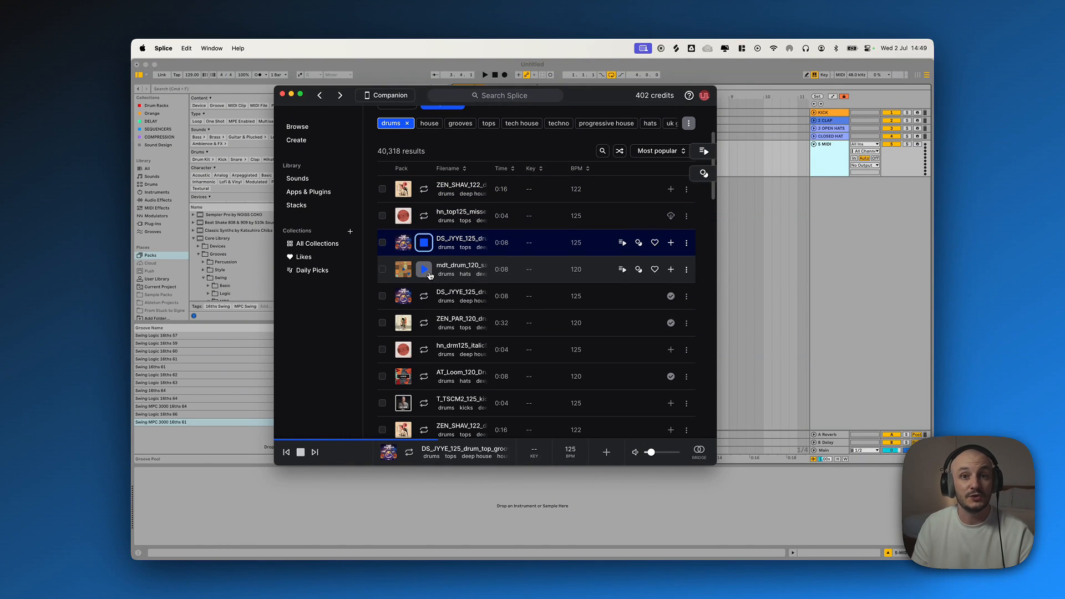
{"action": "left_click", "coordinate": [424, 271]}
{"action": "left_click", "coordinate": [425, 317]}
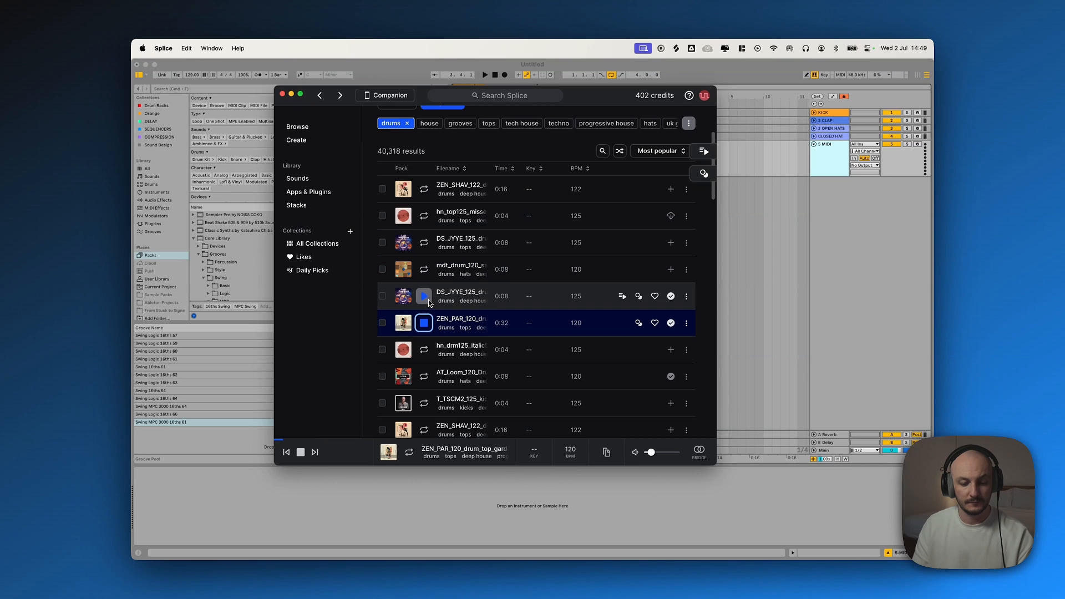
{"action": "left_click", "coordinate": [424, 350]}
{"action": "scroll", "coordinate": [425, 347], "scroll_direction": "down", "scroll_amount": 2}
{"action": "left_click", "coordinate": [426, 327]}
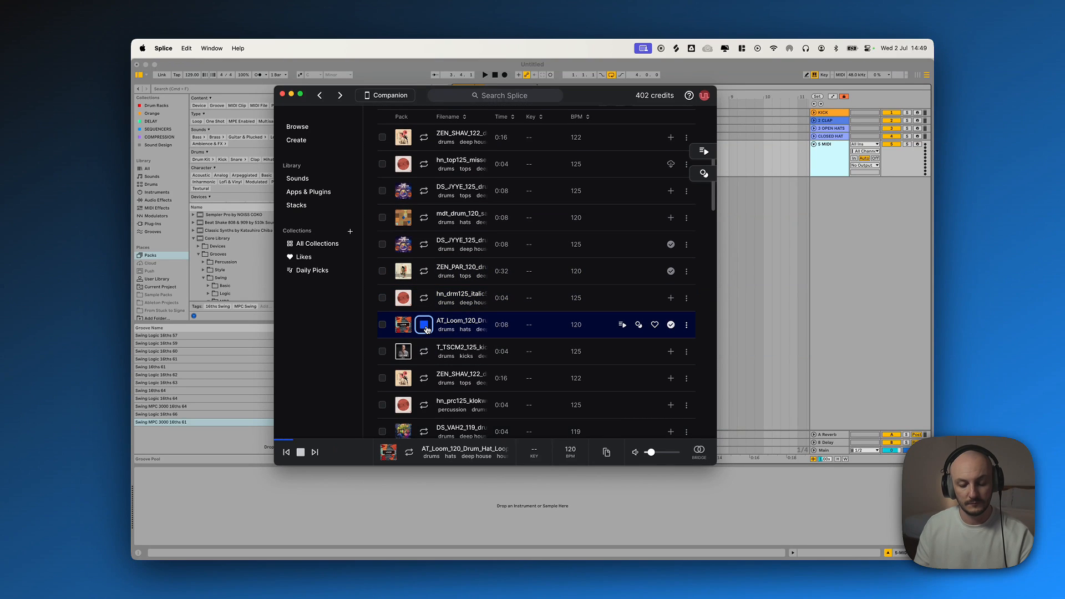
{"action": "key", "text": "Down"}
{"action": "key", "text": "Down"}
{"action": "key", "text": "Down"}
{"action": "key", "text": "Down"}
{"action": "key", "text": "Down"}
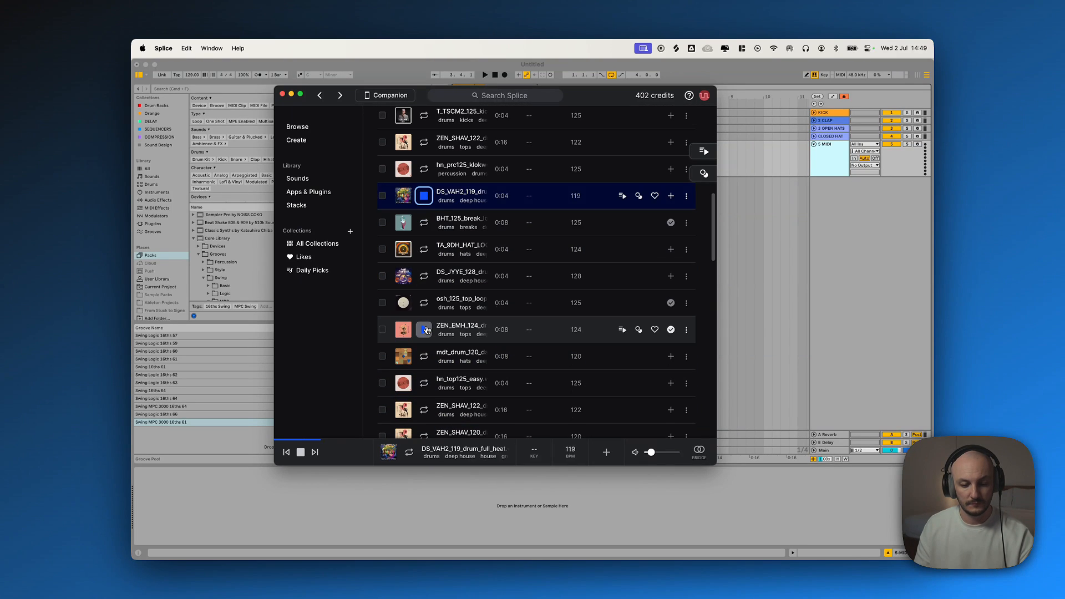
{"action": "key", "text": "Down"}
{"action": "key", "text": "Down"}
{"action": "key", "text": "Down"}
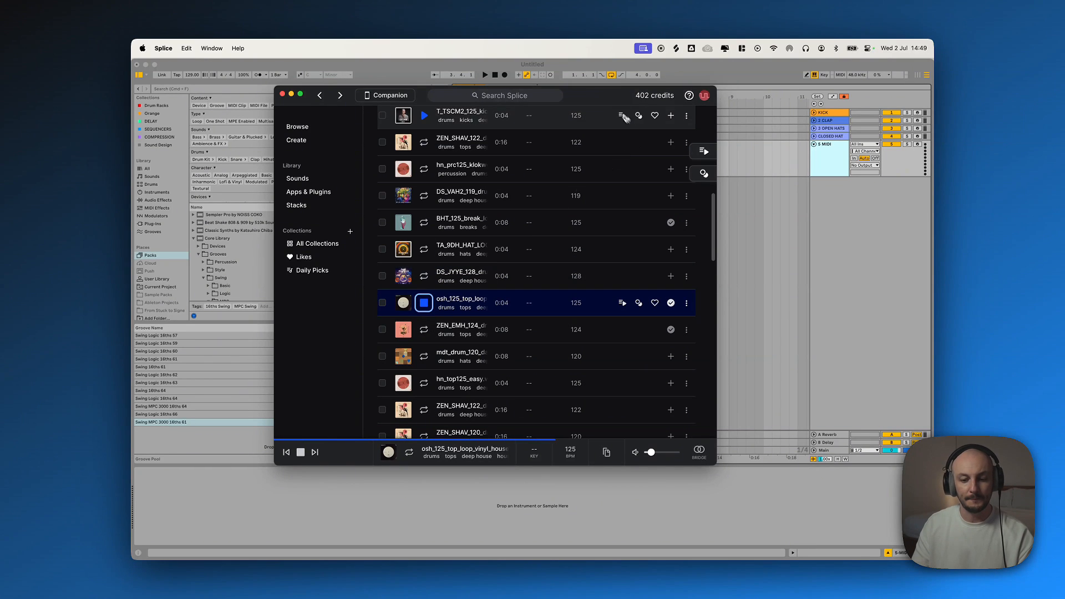
Place the osh_125_top_loop_vinyl_house loop on a new audio track below 5 MIDI in Ableton Live and dismiss the Splice window
{"action": "left_click_drag", "start_coordinate": [606, 99], "coordinate": [444, 106]}
{"action": "left_click_drag", "start_coordinate": [397, 299], "coordinate": [617, 231]}
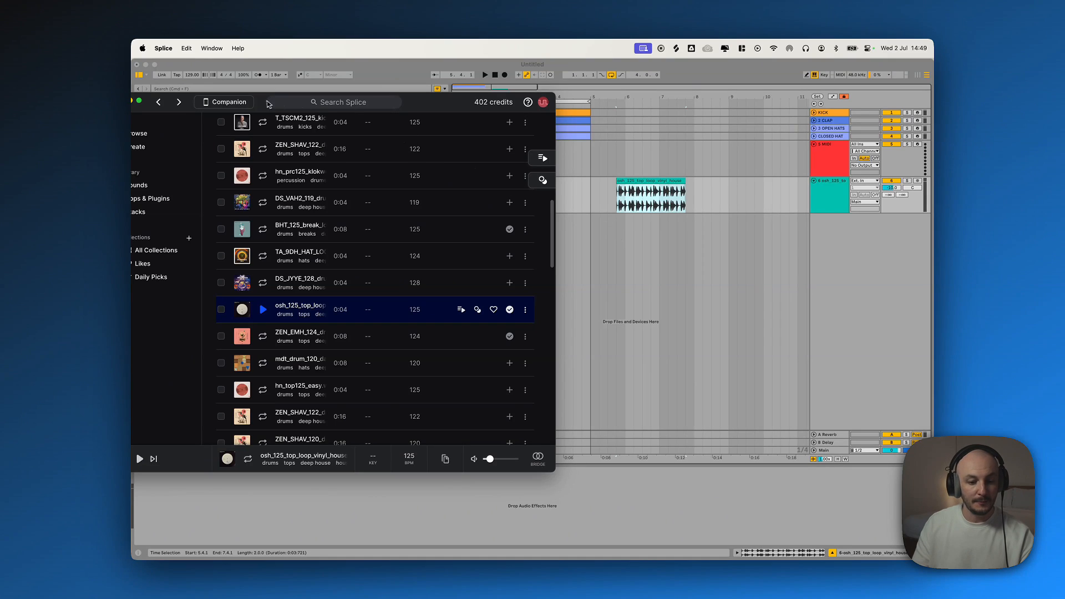
{"action": "left_click_drag", "start_coordinate": [269, 102], "coordinate": [361, 102]}
{"action": "left_click", "coordinate": [230, 100]}
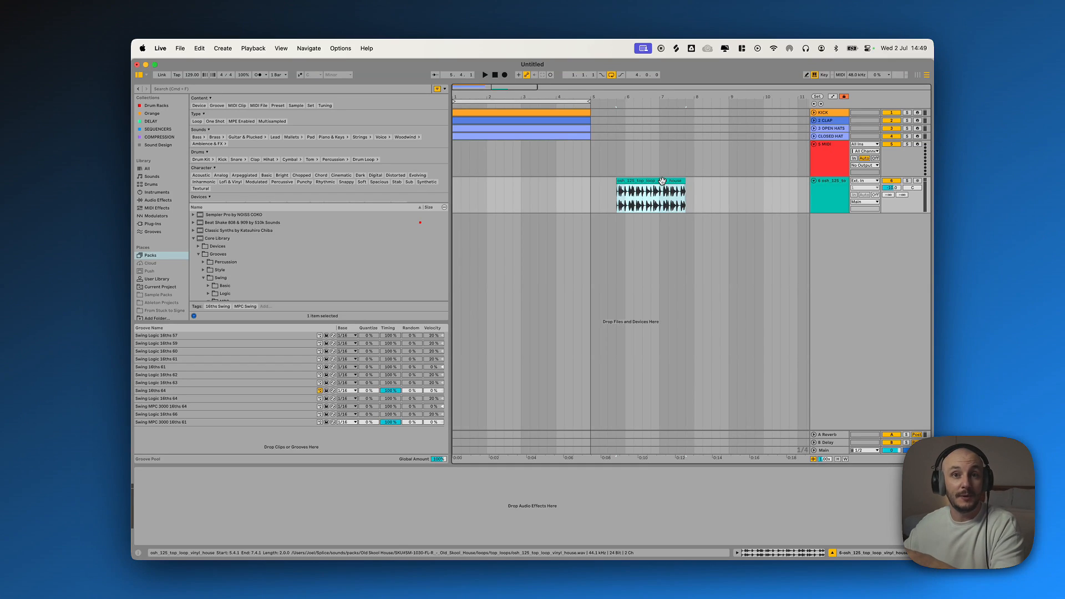
Move the loop clip to the start of bar 1 and play the groove with the loop track switched off and on
{"action": "left_click_drag", "start_coordinate": [662, 181], "coordinate": [492, 183]}
{"action": "double_click", "coordinate": [478, 183]}
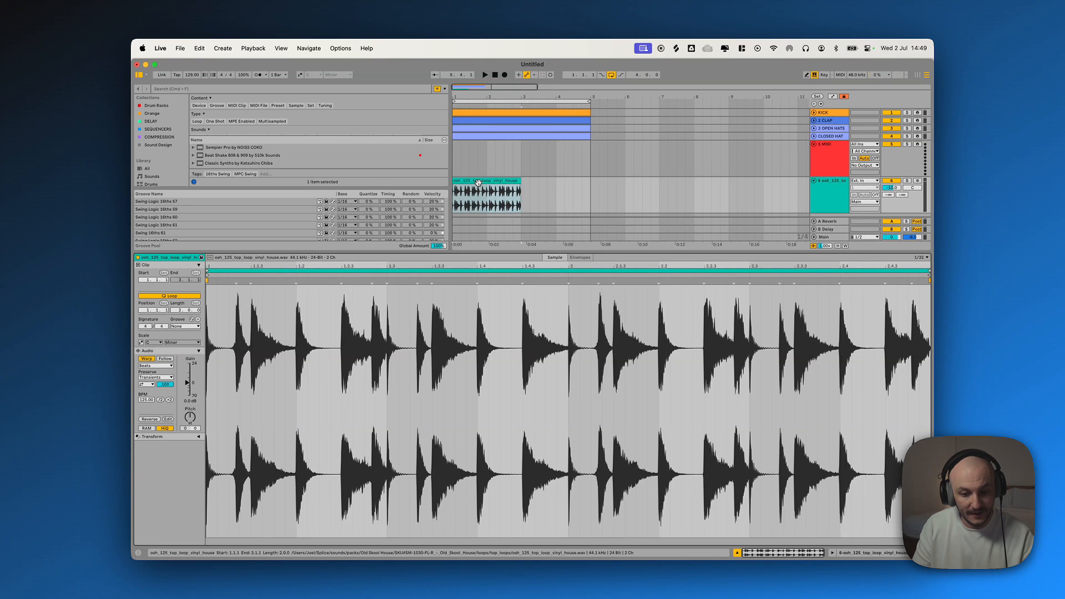
{"action": "key", "text": "space"}
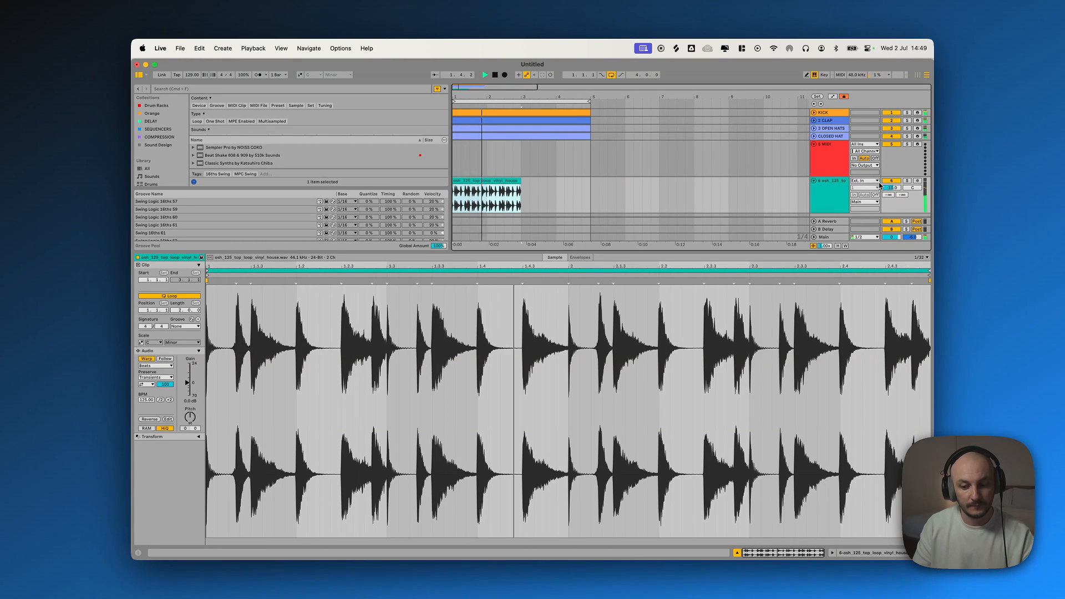
{"action": "left_click", "coordinate": [894, 182]}
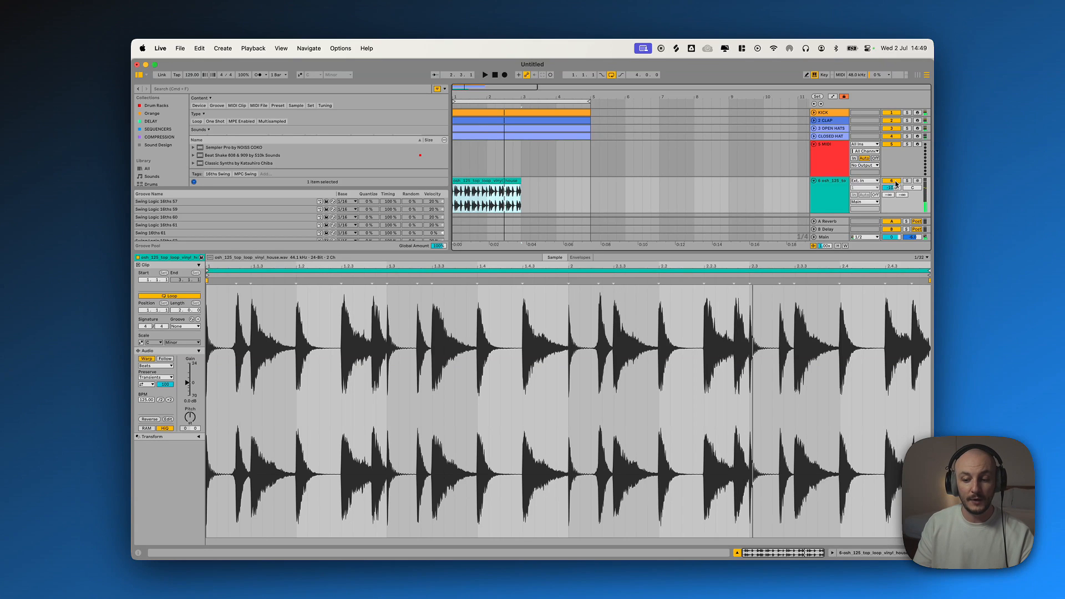
{"action": "left_click", "coordinate": [894, 181]}
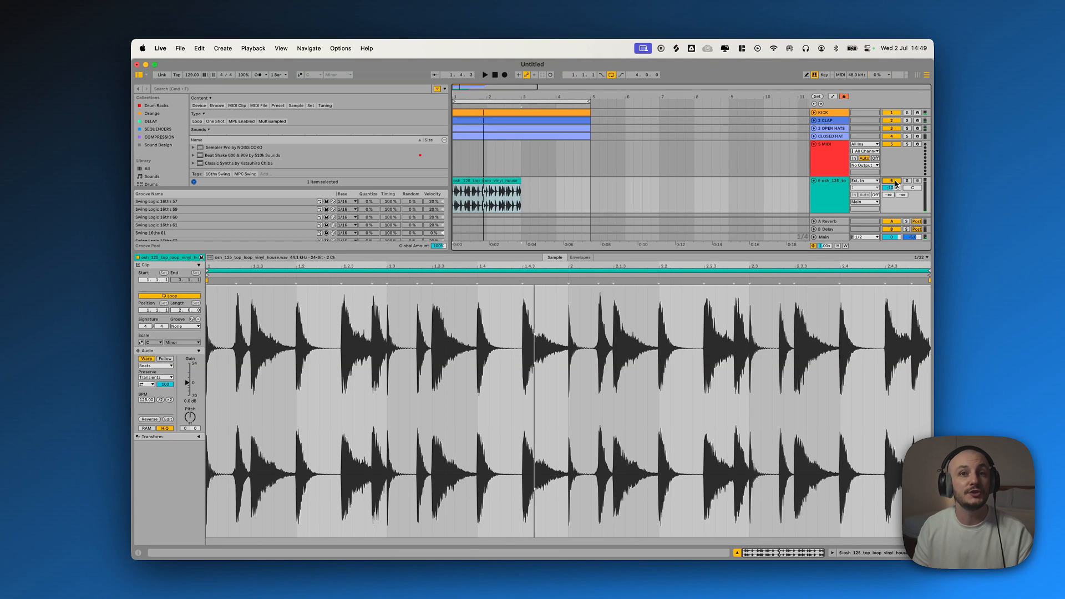
Hide the clip's sample view and lower the loop track's volume to about -18.2 dB during playback
{"action": "left_click", "coordinate": [878, 553]}
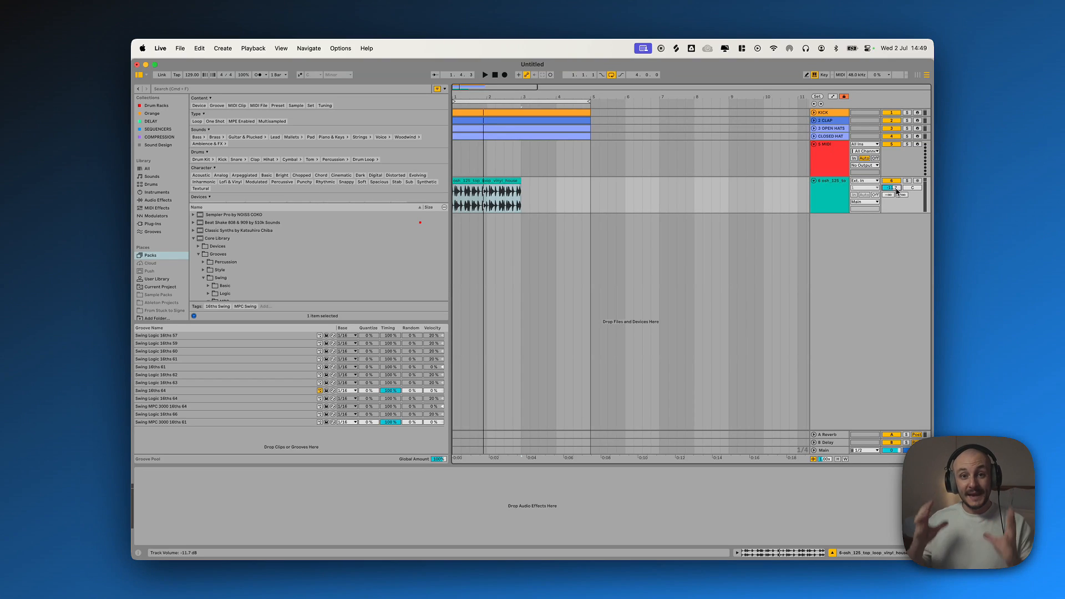
{"action": "key", "text": "space"}
{"action": "left_click_drag", "start_coordinate": [896, 189], "coordinate": [896, 195]}
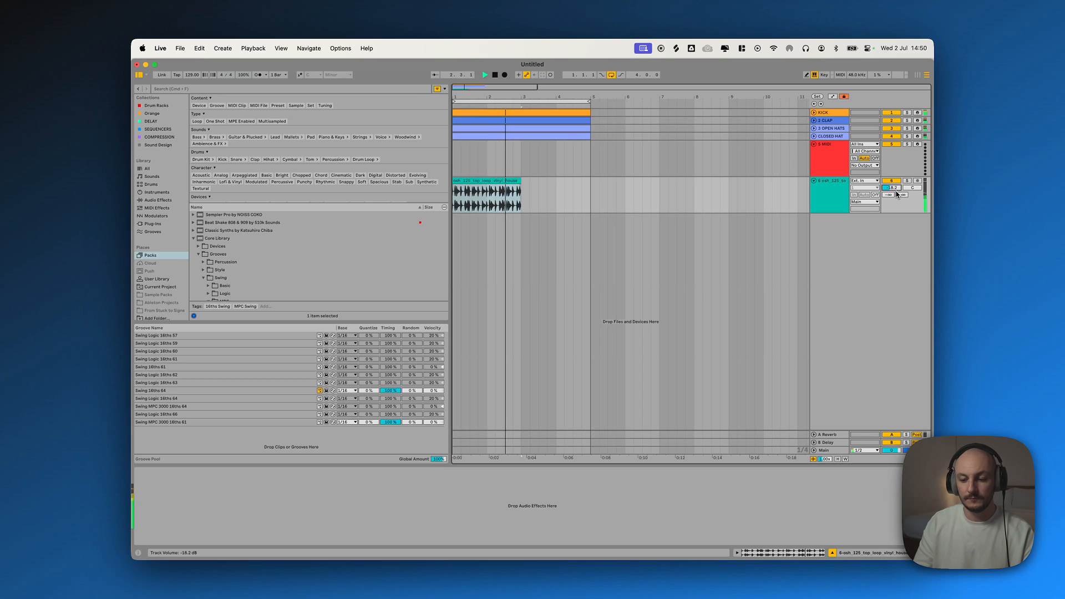
{"action": "key", "text": "space"}
Duplicate the two-bar loop clip to fill four bars, and narrow the browser to enlarge the arrangement
{"action": "left_click", "coordinate": [506, 180]}
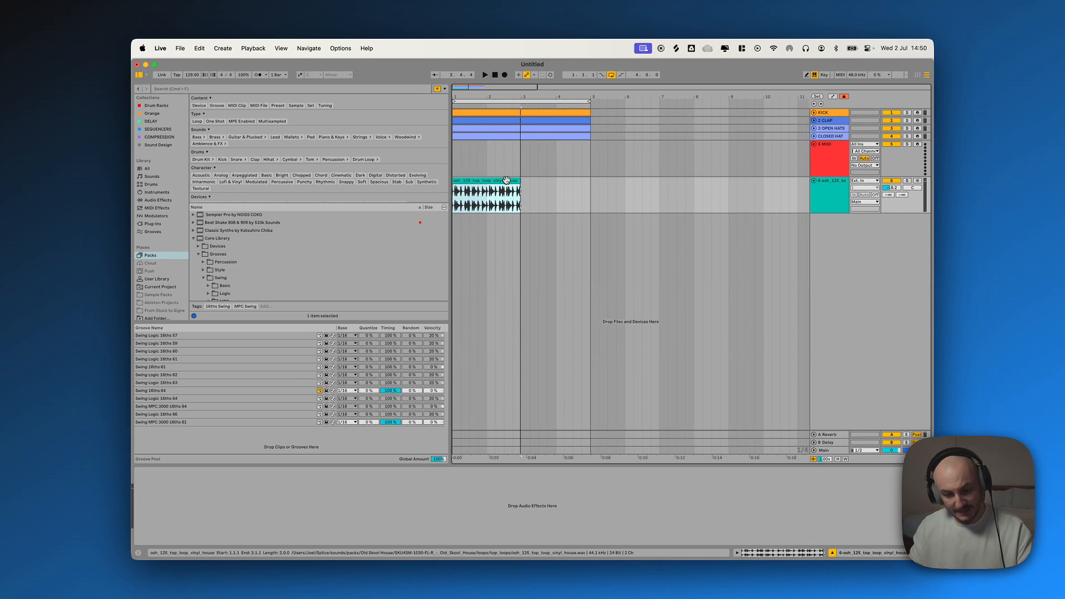
{"action": "key", "text": "super+d"}
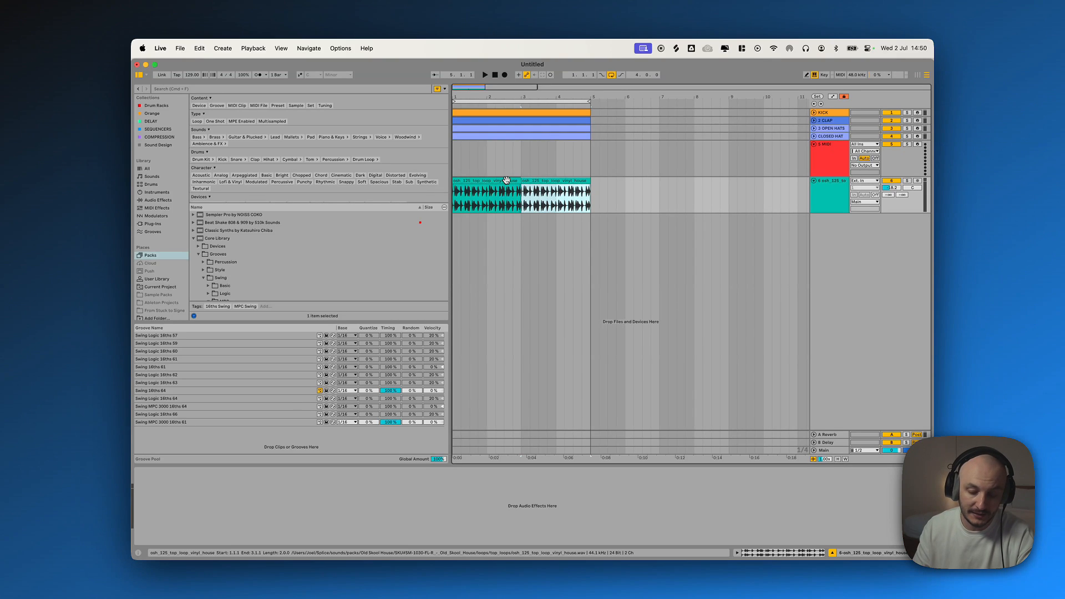
{"action": "left_click", "coordinate": [506, 181]}
{"action": "left_click_drag", "start_coordinate": [449, 151], "coordinate": [260, 152]}
{"action": "left_click_drag", "start_coordinate": [464, 97], "coordinate": [477, 102]}
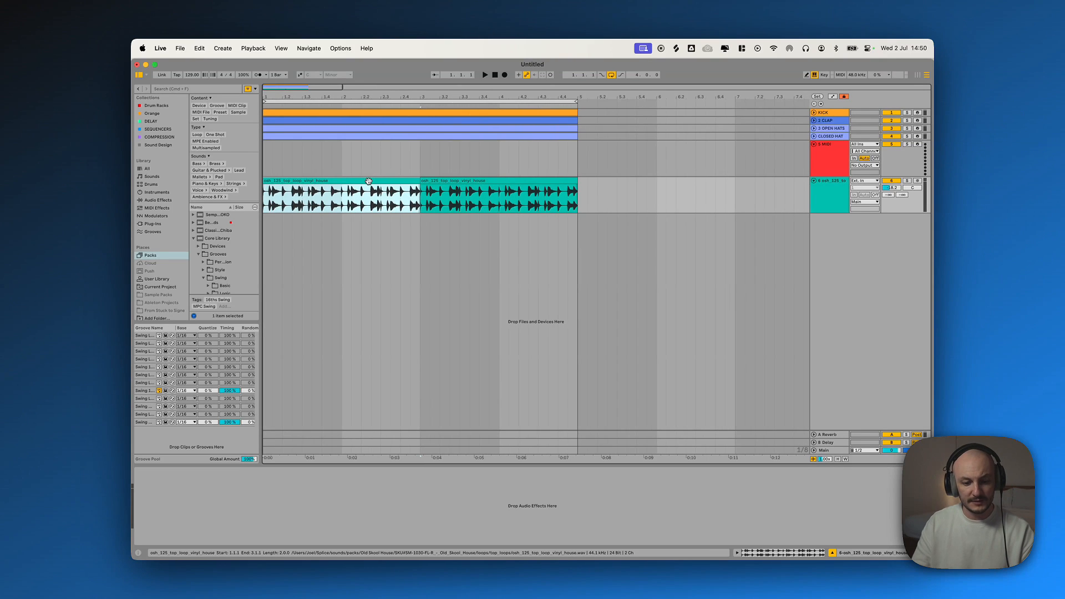
Play the groove with both loop clips and fine-tune the loop track's volume to about -18.6 dB
{"action": "key", "text": "space"}
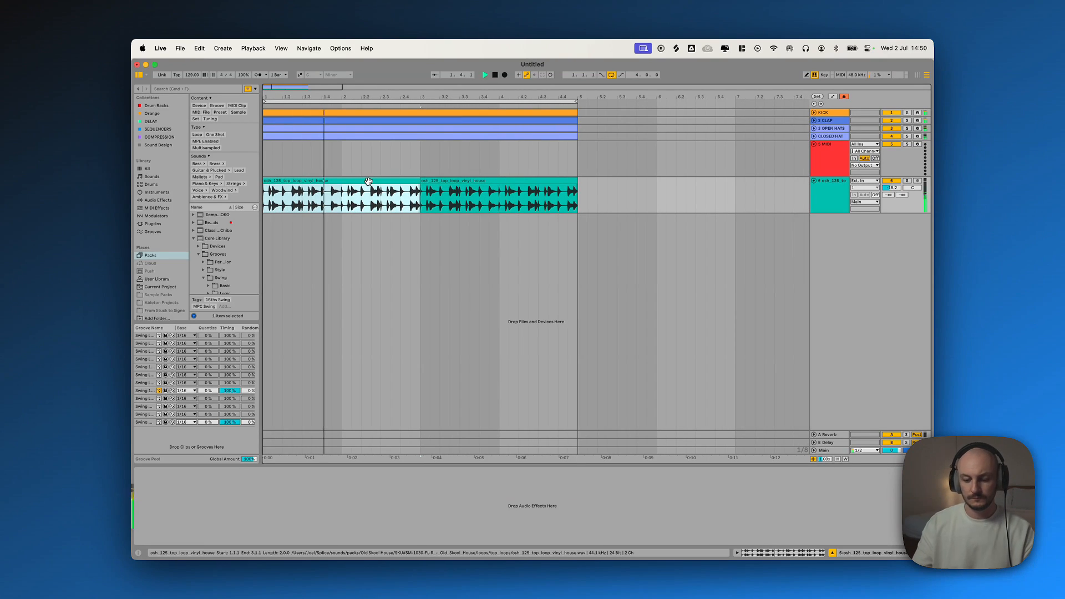
{"action": "key", "text": "XF86AudioRaiseVolume"}
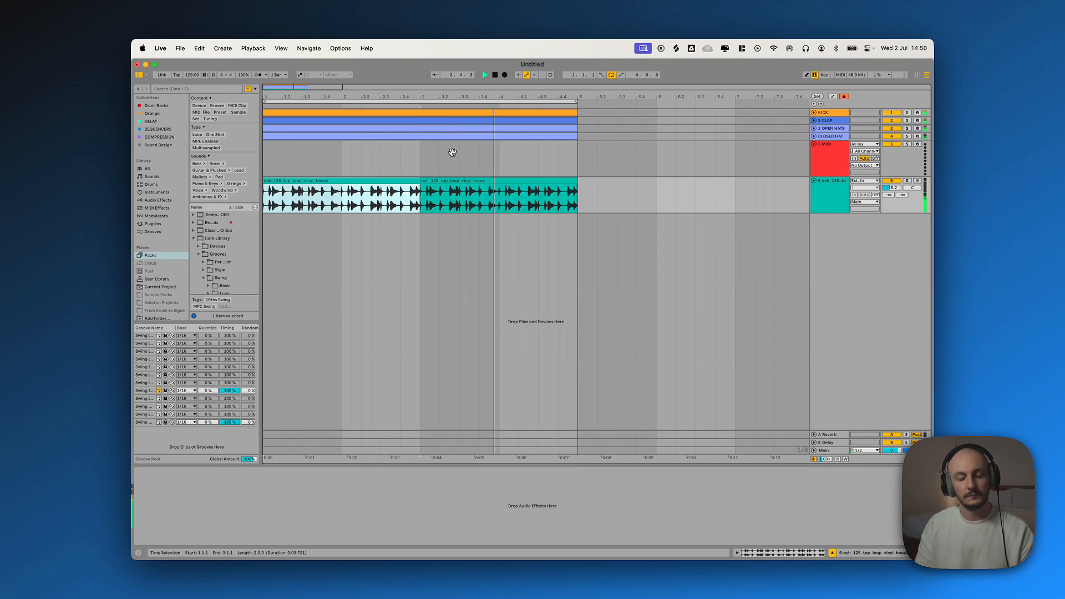
{"action": "key", "text": "space"}
{"action": "left_click", "coordinate": [898, 190]}
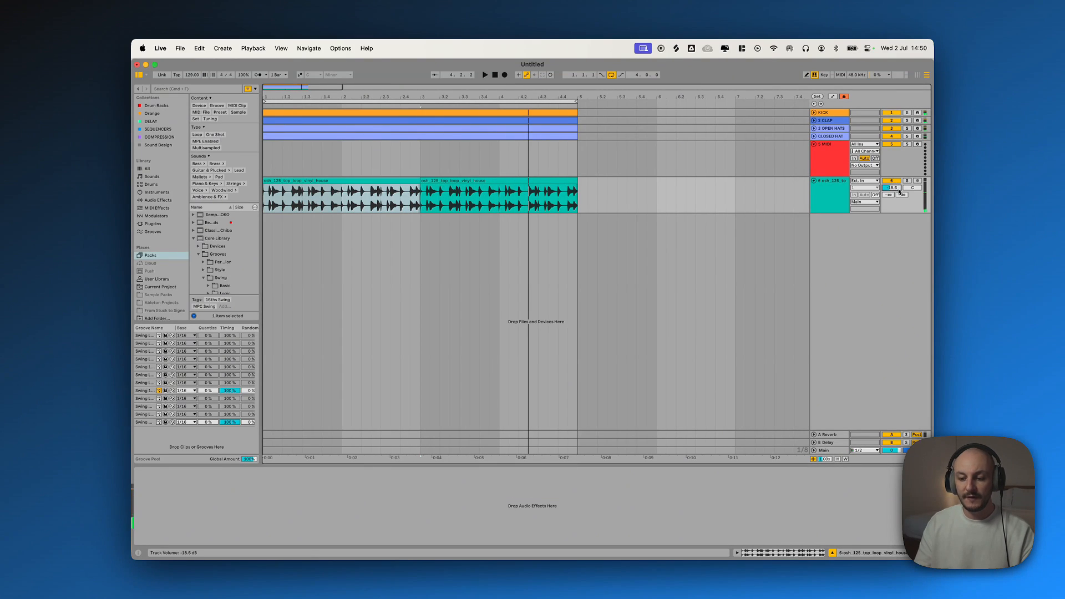
Delete the empty 5 MIDI track, and rename the loop track TOP LOOP and fold it
{"action": "left_click", "coordinate": [821, 158]}
{"action": "key", "text": "Delete"}
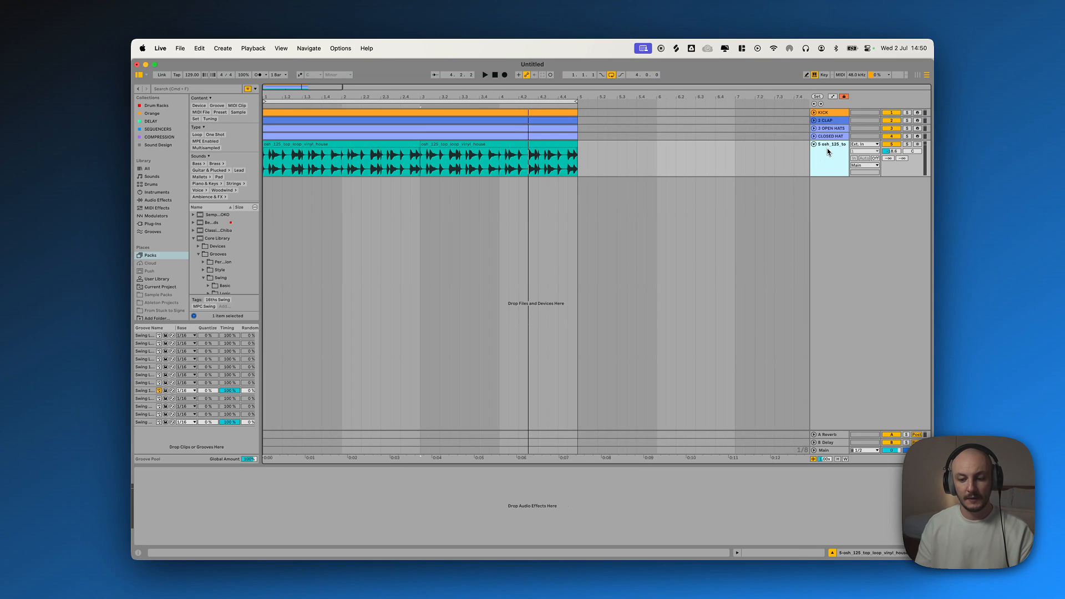
{"action": "key", "text": "super+r"}
{"action": "type", "text": "TO"}
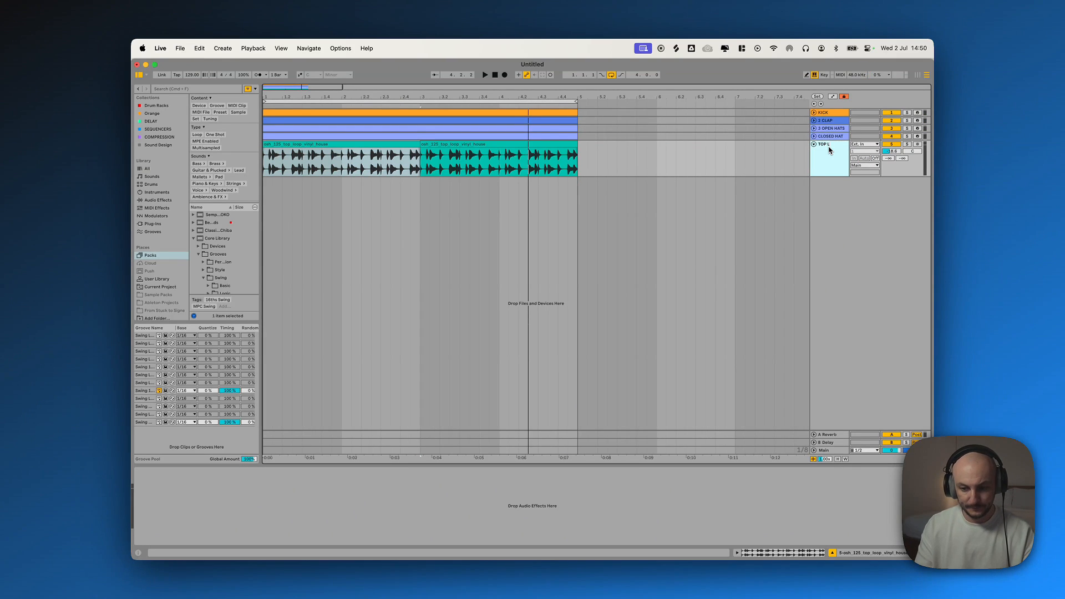
{"action": "left_click", "coordinate": [813, 144]}
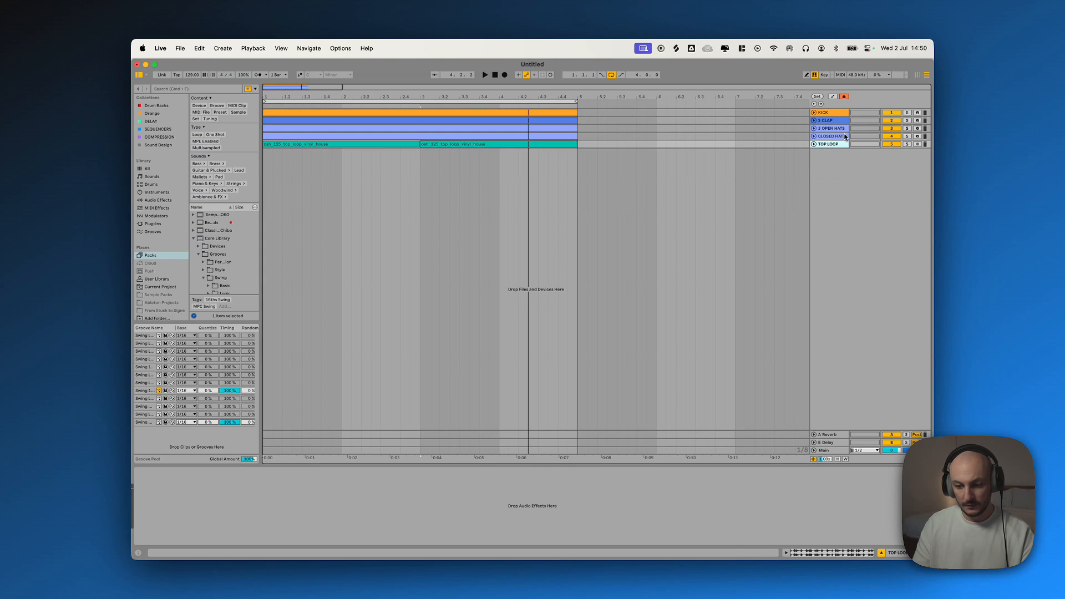
Insert a new MIDI track below TOP LOOP and widen the browser
{"action": "left_click", "coordinate": [840, 129]}
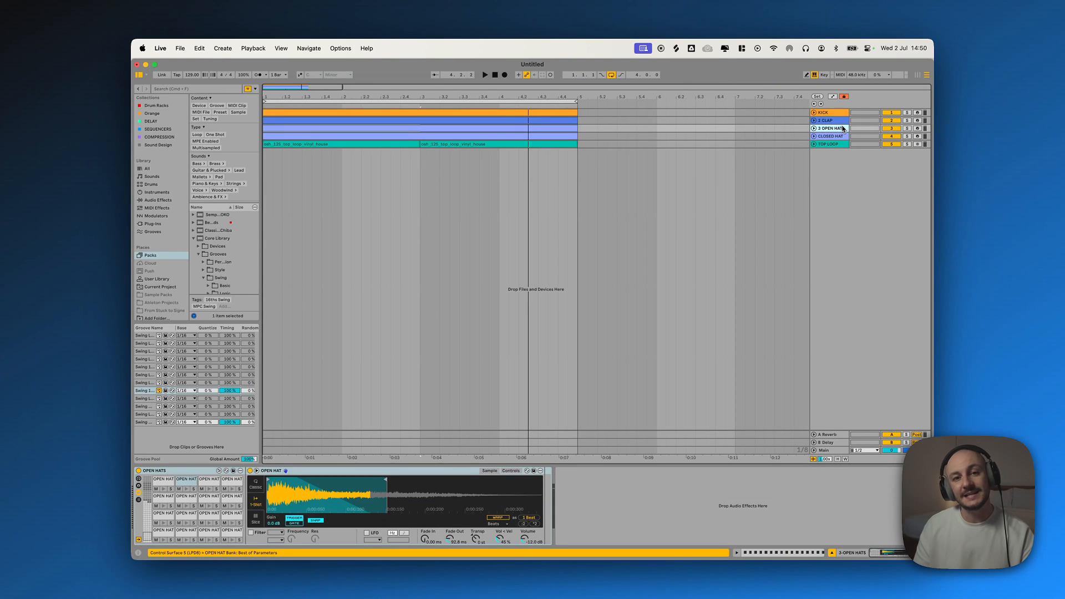
{"action": "left_click", "coordinate": [836, 143]}
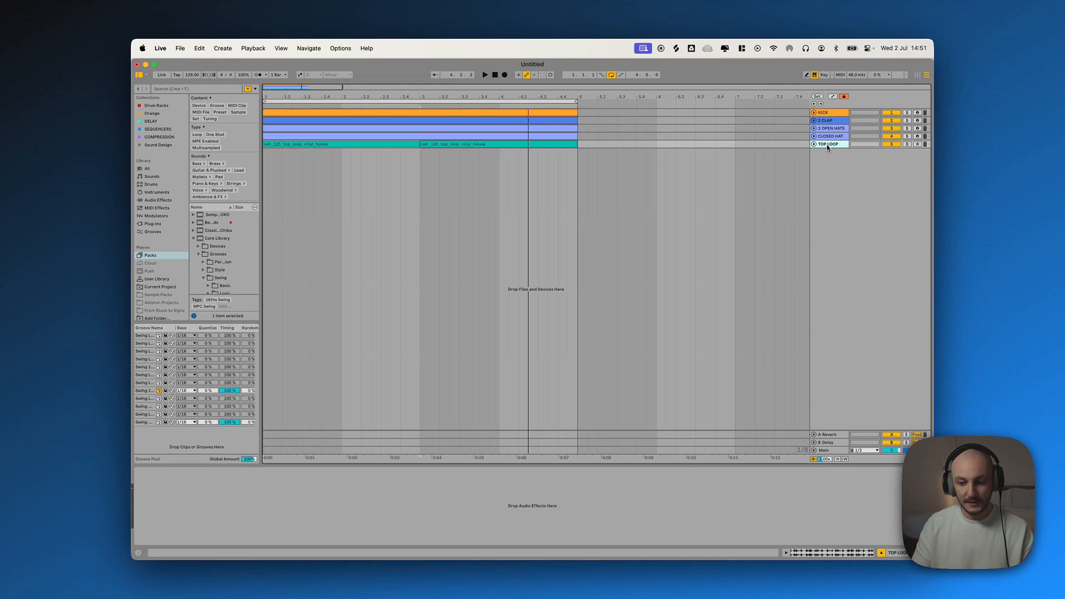
{"action": "key", "text": "super+shift+t"}
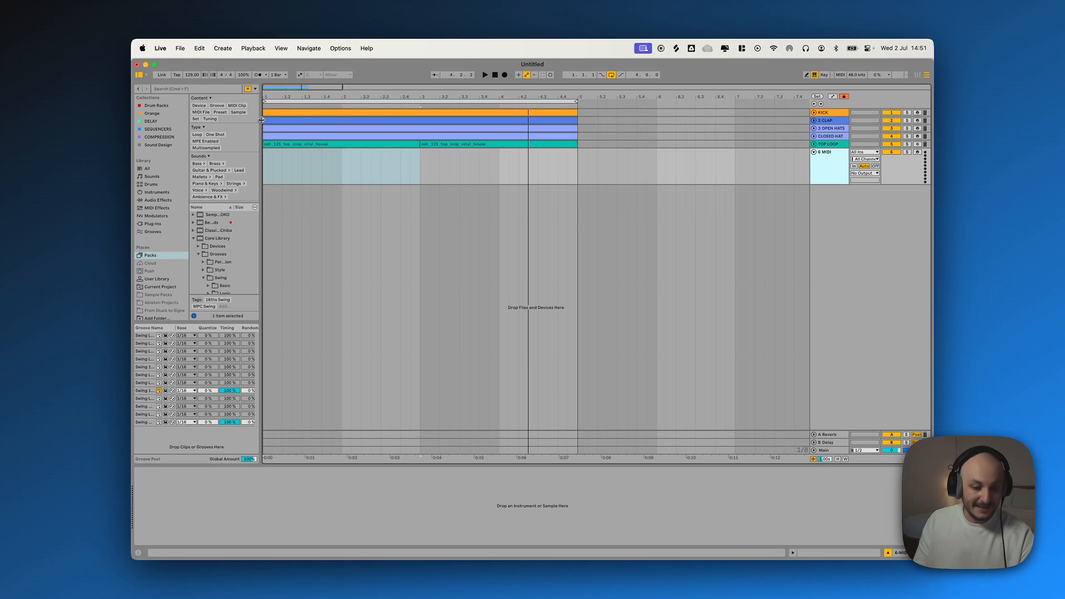
{"action": "left_click_drag", "start_coordinate": [260, 119], "coordinate": [289, 120]}
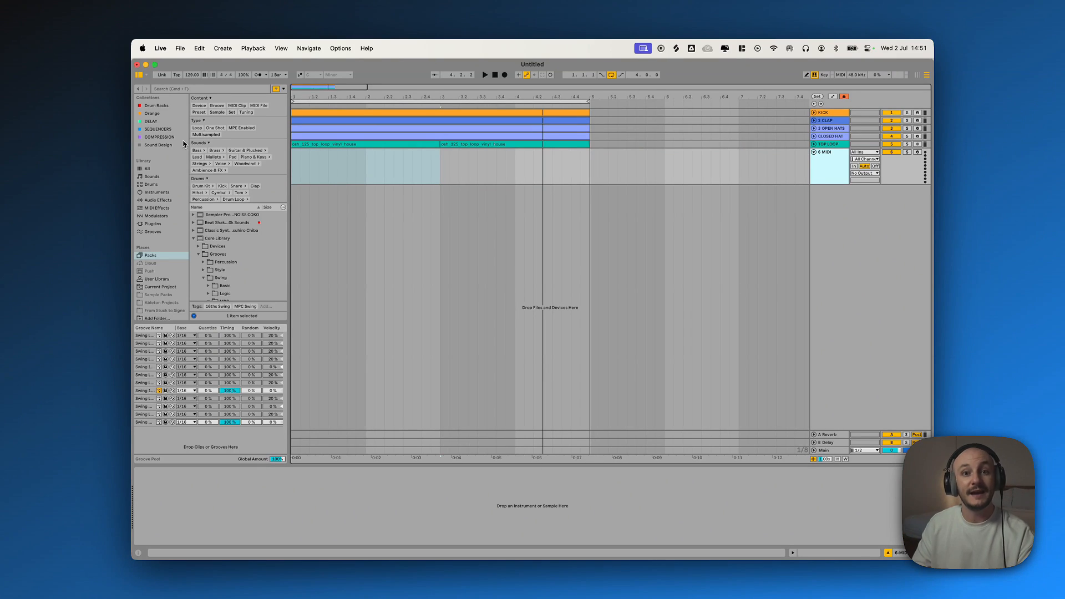
{"action": "left_click", "coordinate": [176, 88]}
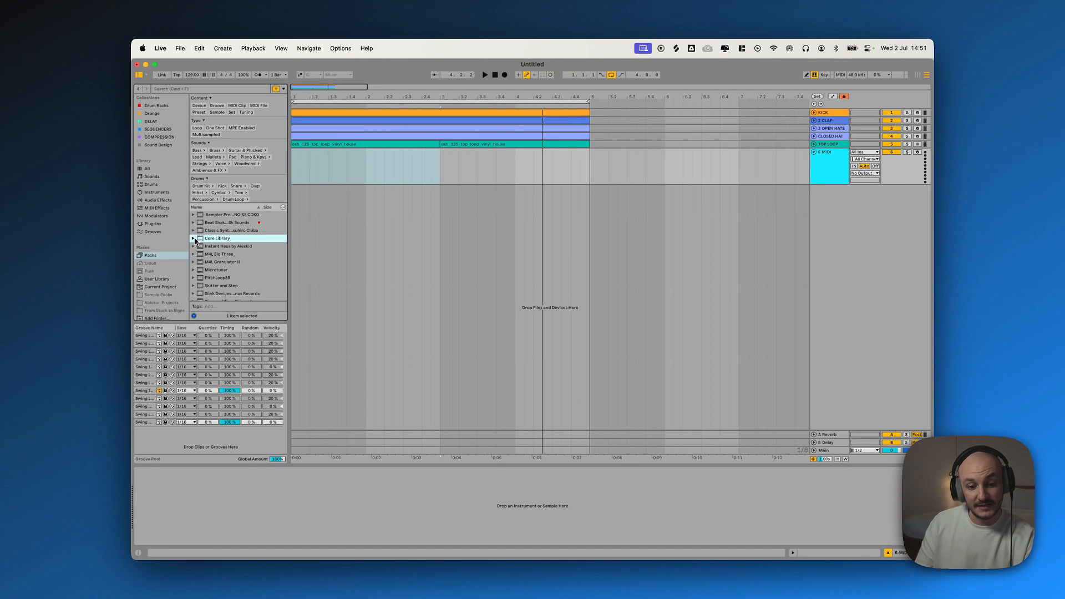
{"action": "left_click_drag", "start_coordinate": [288, 133], "coordinate": [317, 134]}
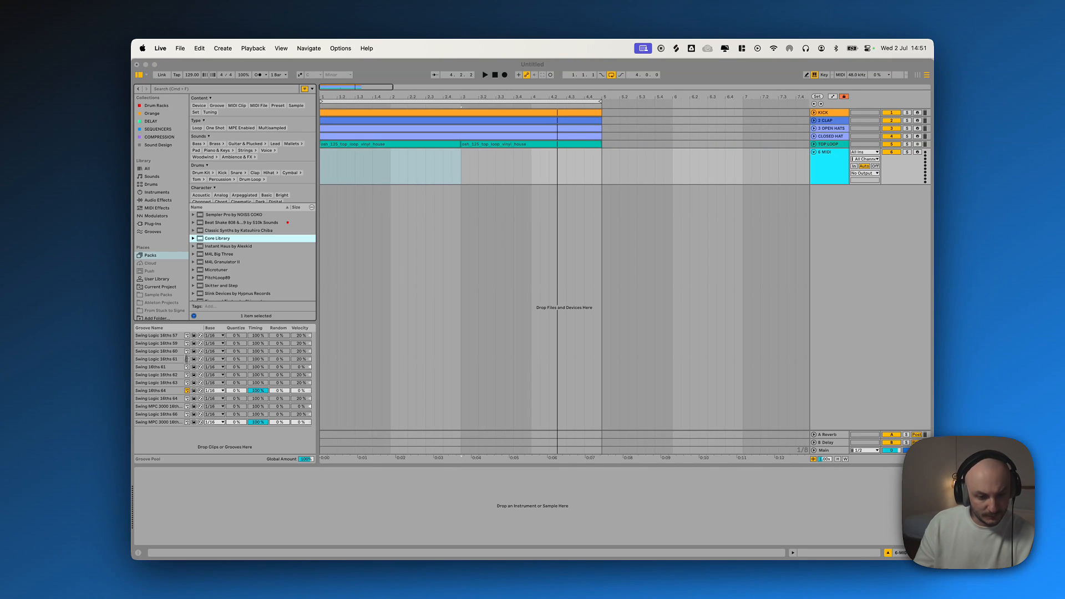
Search the instruments library for GUITAR and preview the Guitar Bass.adv preset
{"action": "left_click", "coordinate": [165, 193]}
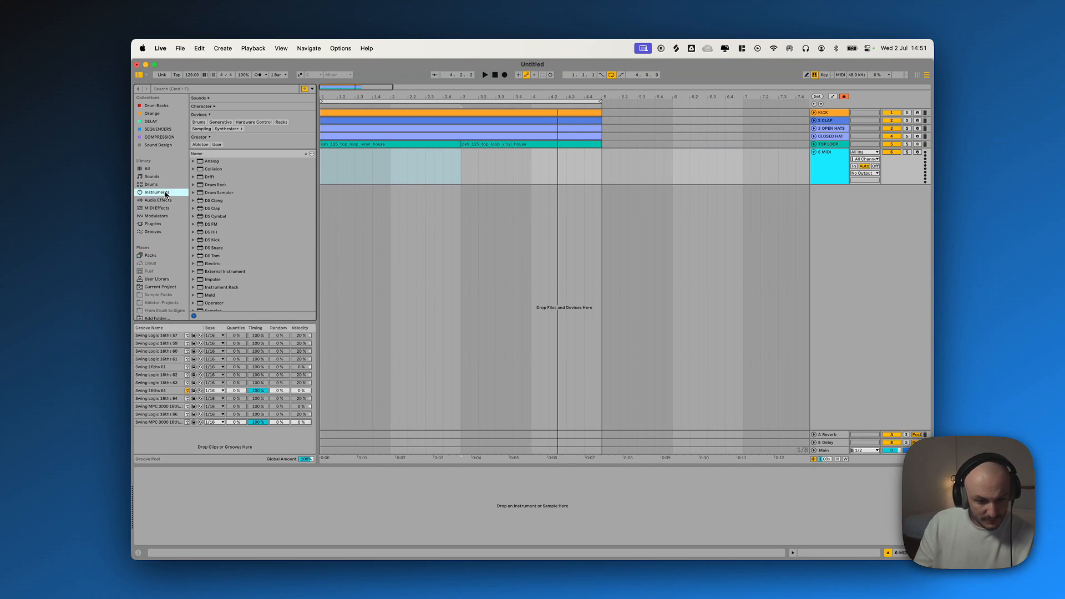
{"action": "scroll", "coordinate": [278, 182], "scroll_direction": "down", "scroll_amount": 3}
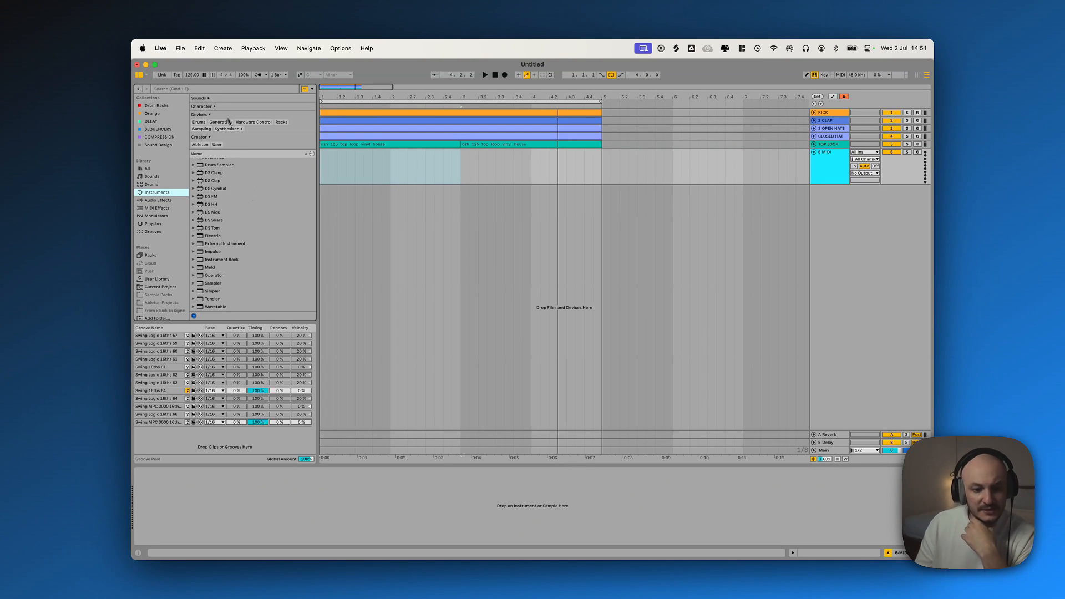
{"action": "left_click", "coordinate": [214, 87]}
{"action": "type", "text": "GUITAR"}
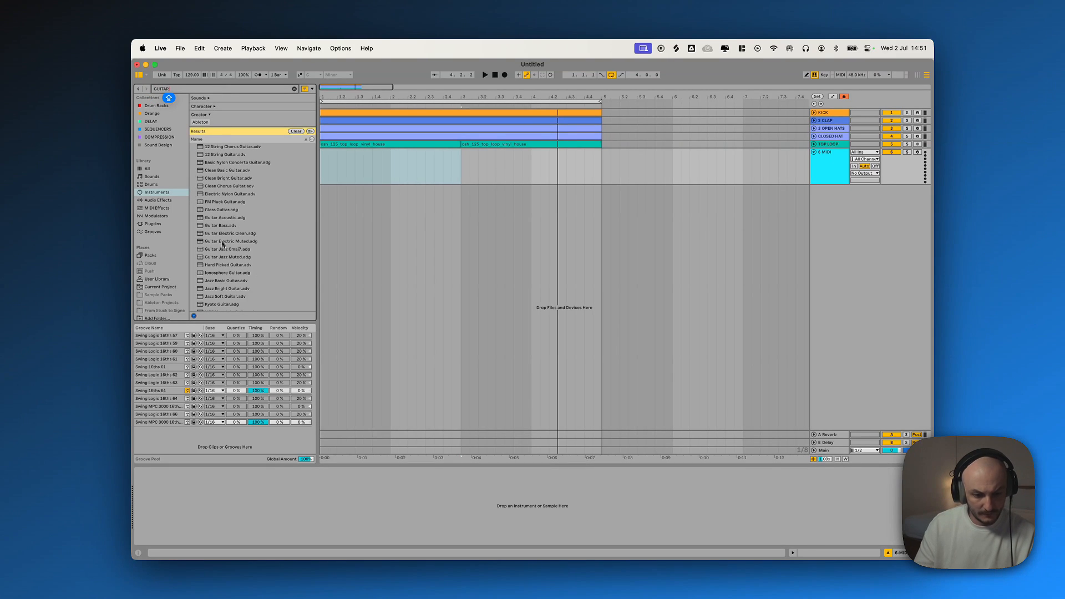
{"action": "left_click", "coordinate": [231, 226]}
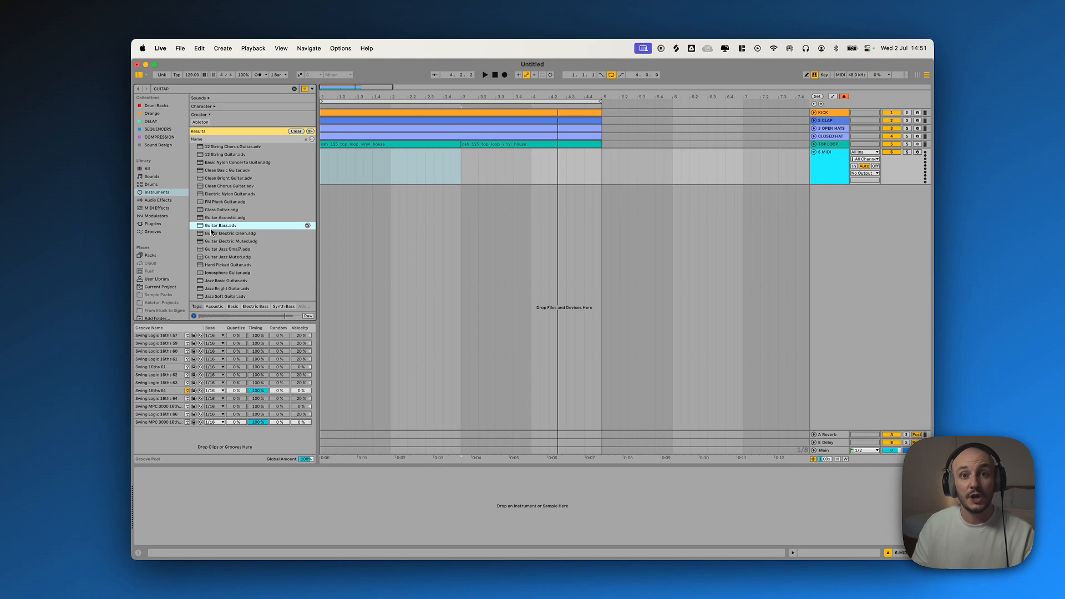
Load the Guitar Bass preset onto the empty MIDI track and insert an empty four-bar MIDI clip there
{"action": "left_click_drag", "start_coordinate": [210, 232], "coordinate": [463, 166]}
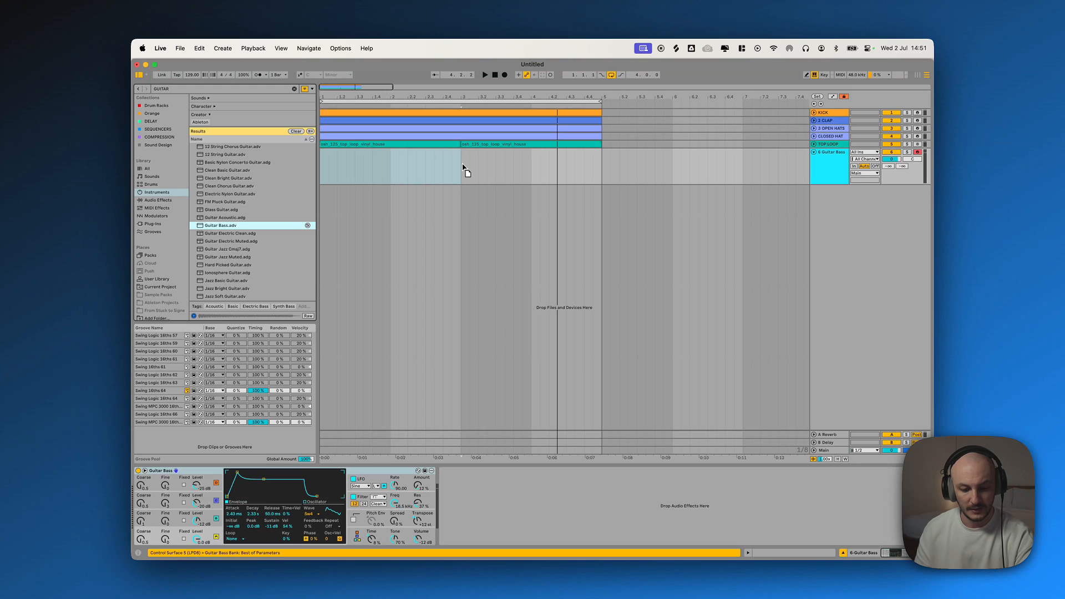
{"action": "left_click", "coordinate": [363, 470]}
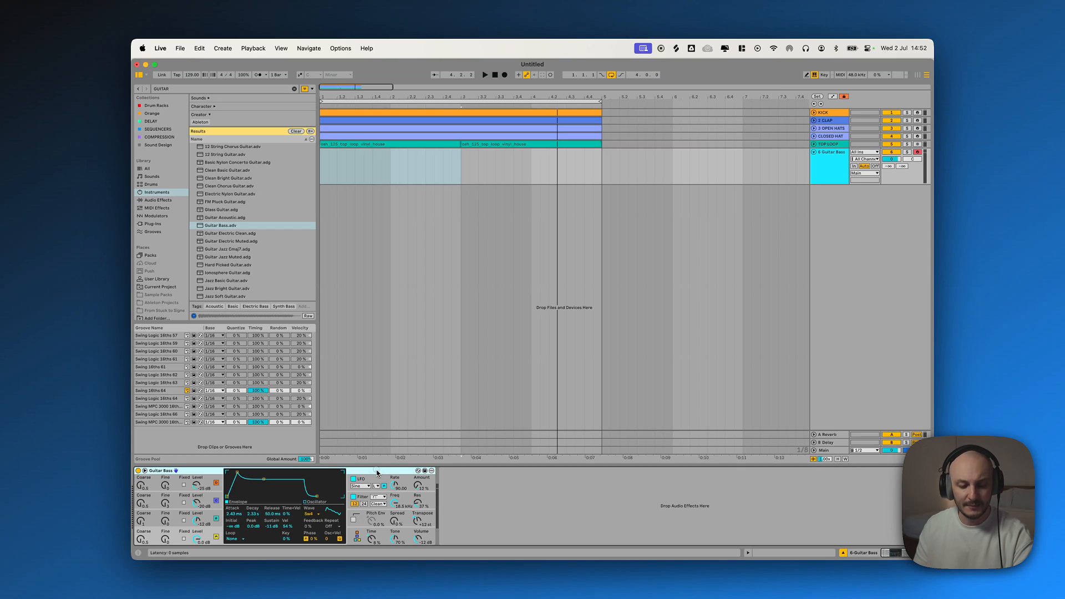
{"action": "left_click", "coordinate": [822, 158]}
{"action": "left_click_drag", "start_coordinate": [601, 168], "coordinate": [246, 170]}
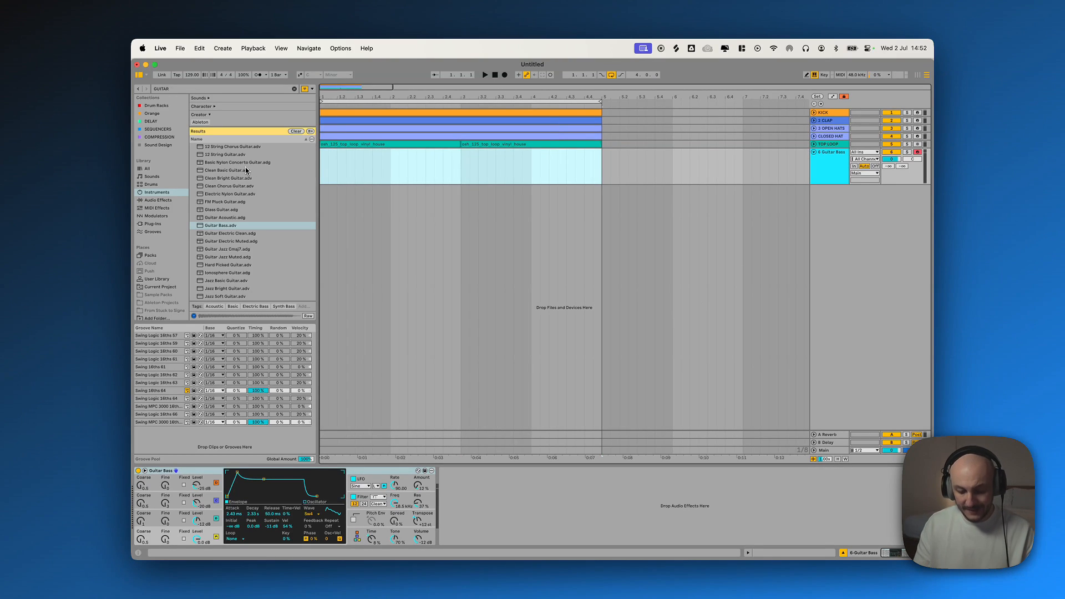
{"action": "key", "text": "super+shift+m"}
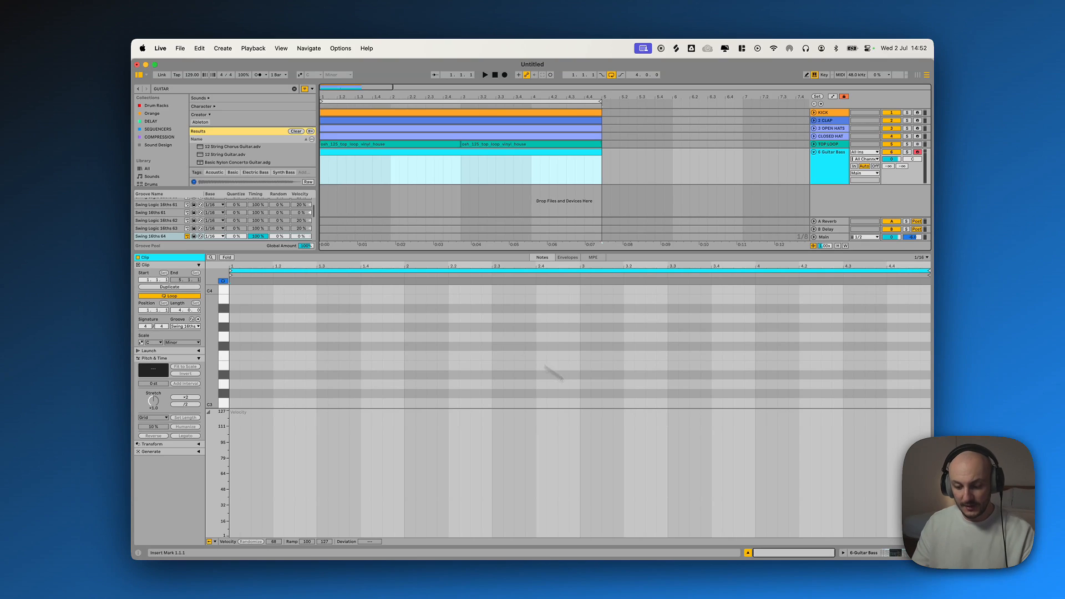
Hide the velocity lane of the Guitar Bass clip and audition the piano-roll keys from C4 down to A#1
{"action": "left_click", "coordinate": [209, 542]}
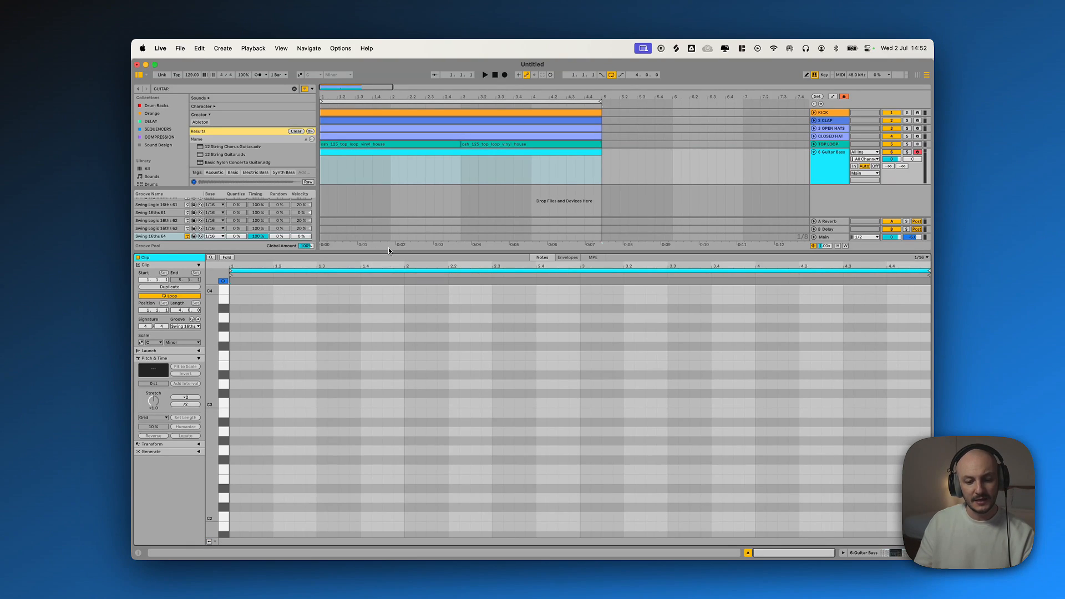
{"action": "left_click_drag", "start_coordinate": [225, 306], "coordinate": [223, 534]}
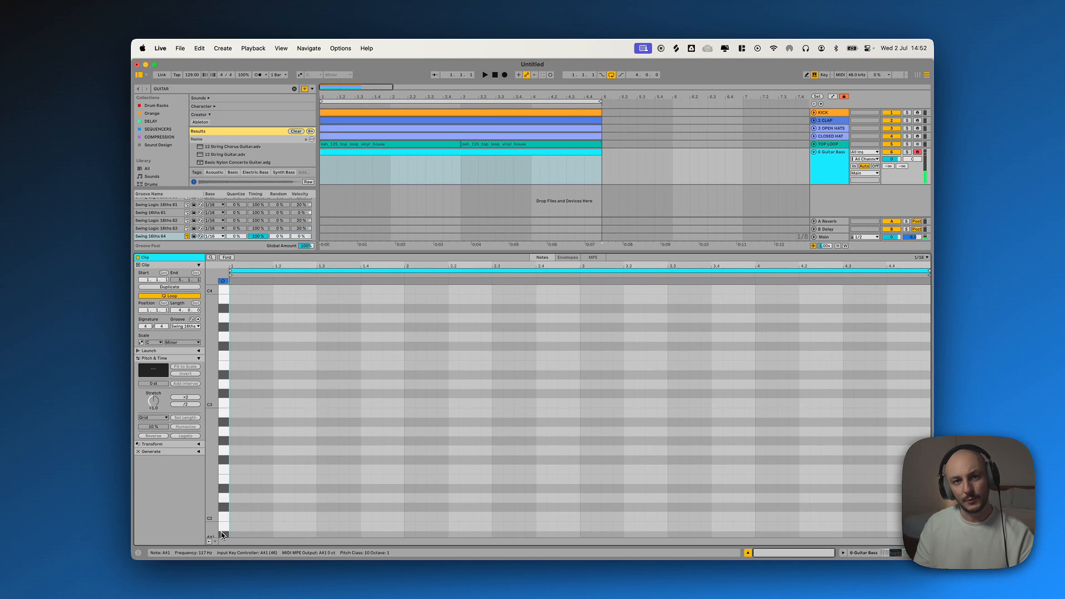
{"action": "key", "text": "shift+Tab"}
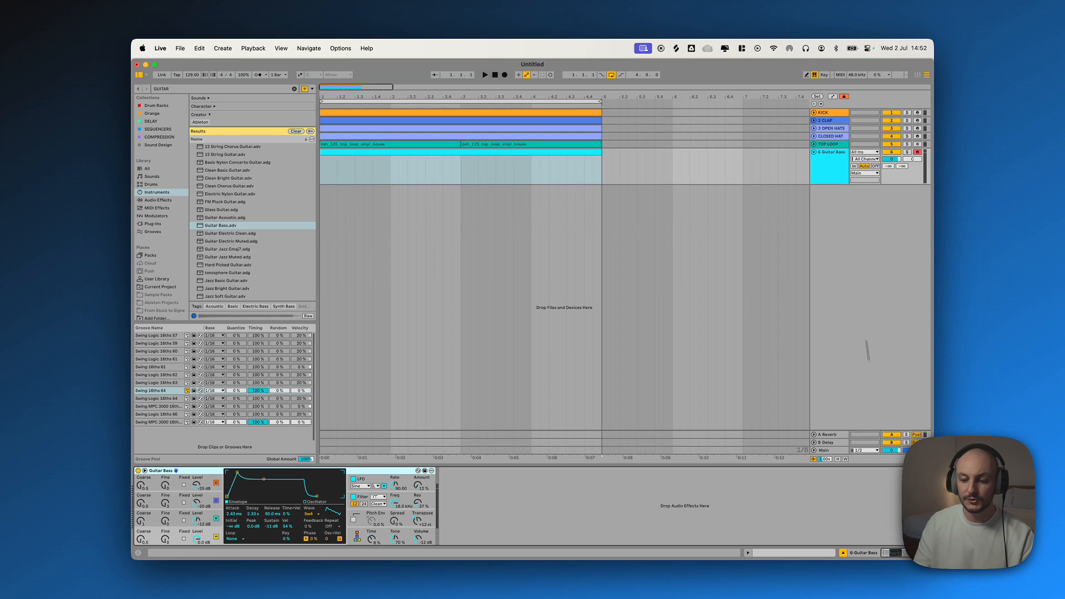
Open the CLOSED HAT clip and audition several of its piano-roll keys to compare how the sample responds
{"action": "left_click", "coordinate": [831, 137]}
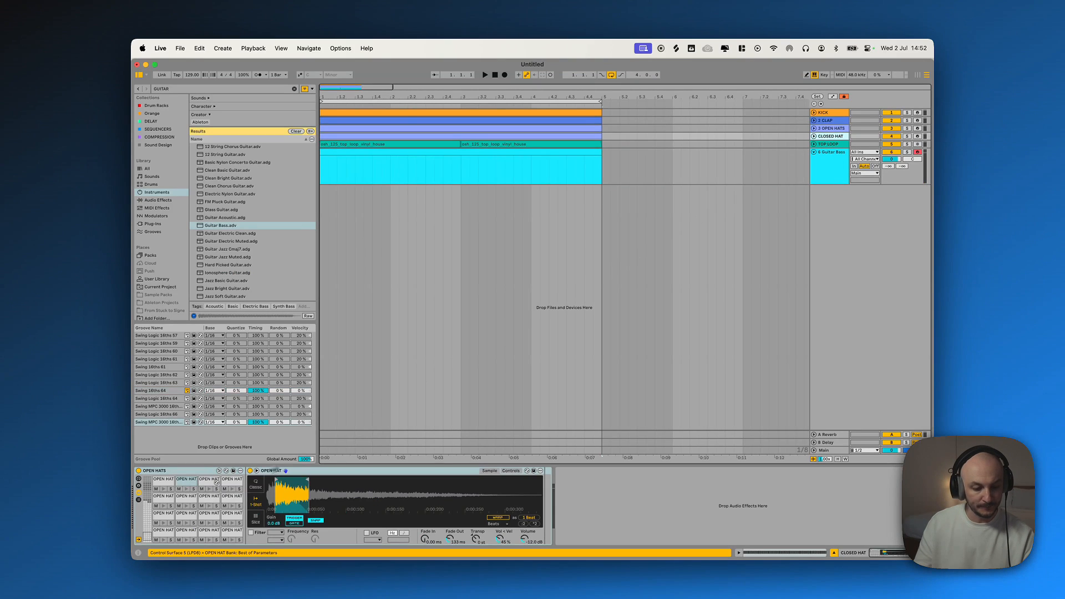
{"action": "double_click", "coordinate": [365, 139]}
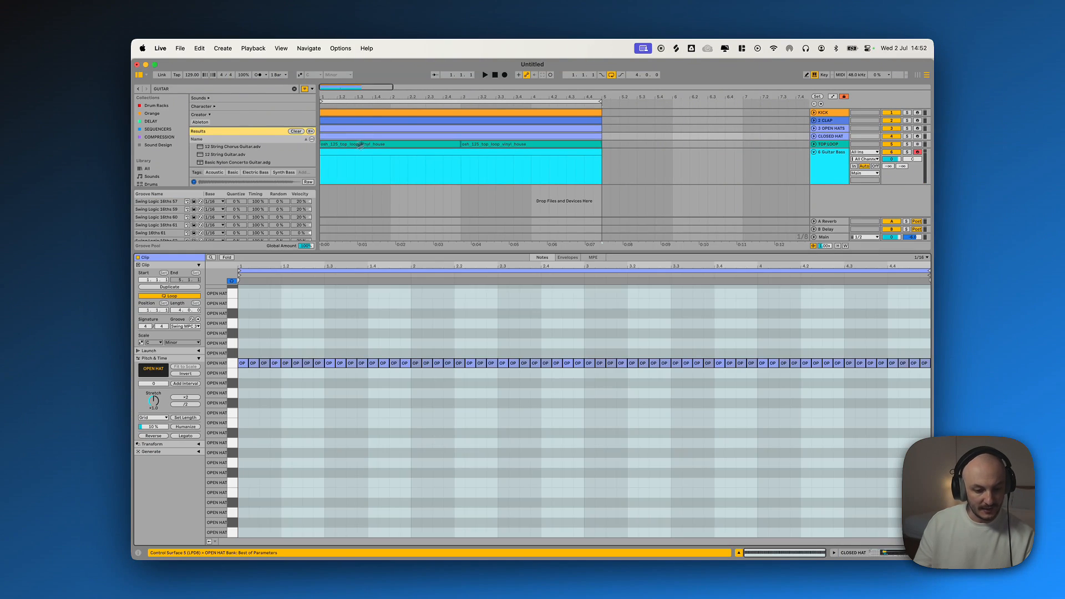
{"action": "left_click", "coordinate": [234, 314]}
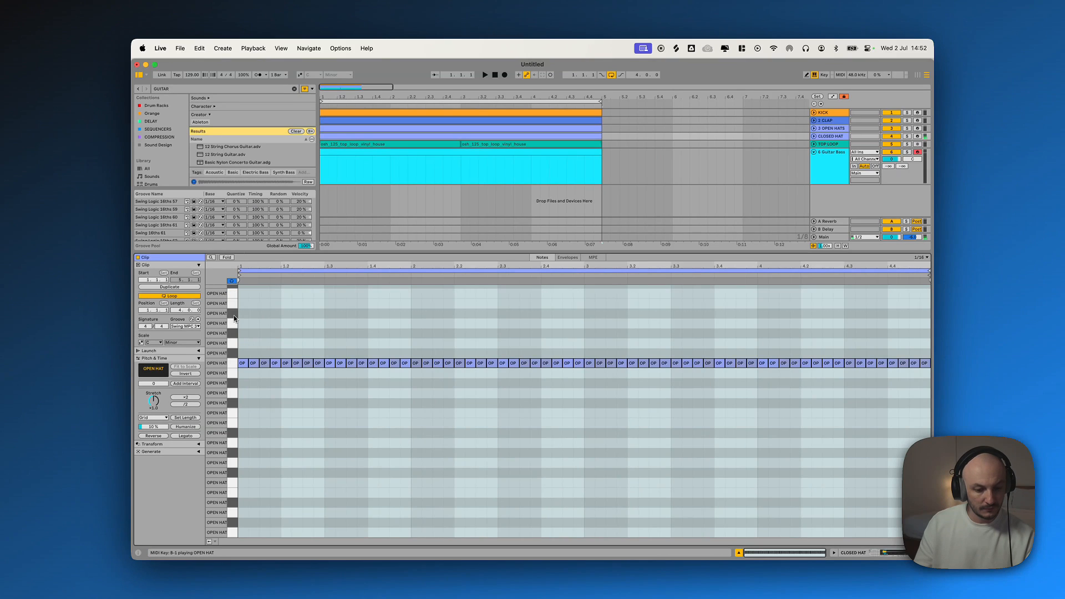
{"action": "left_click", "coordinate": [235, 334]}
{"action": "left_click", "coordinate": [235, 343]}
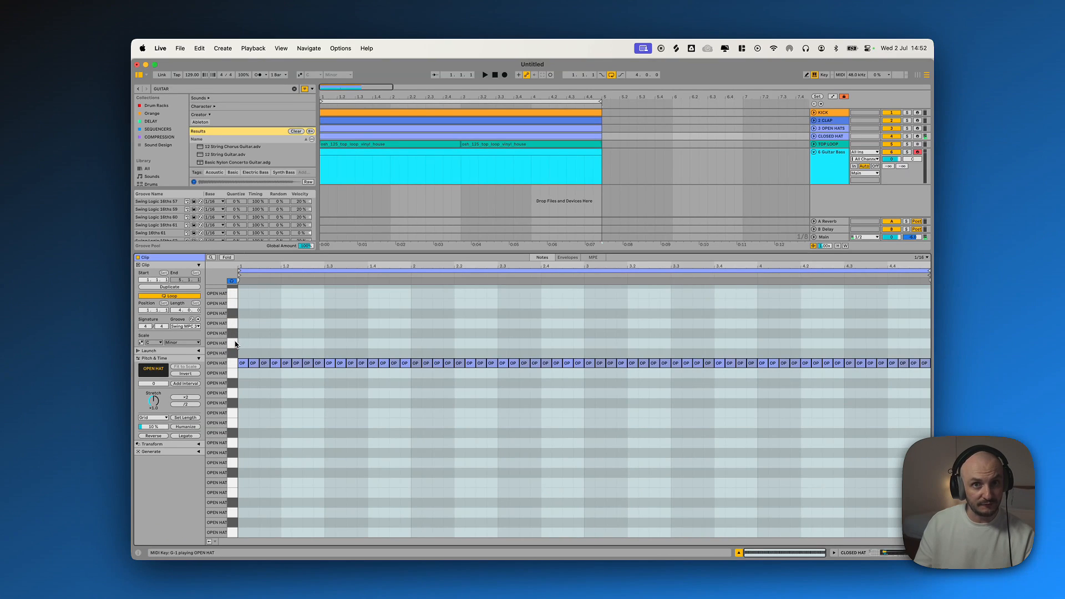
{"action": "key", "text": "shift+Tab"}
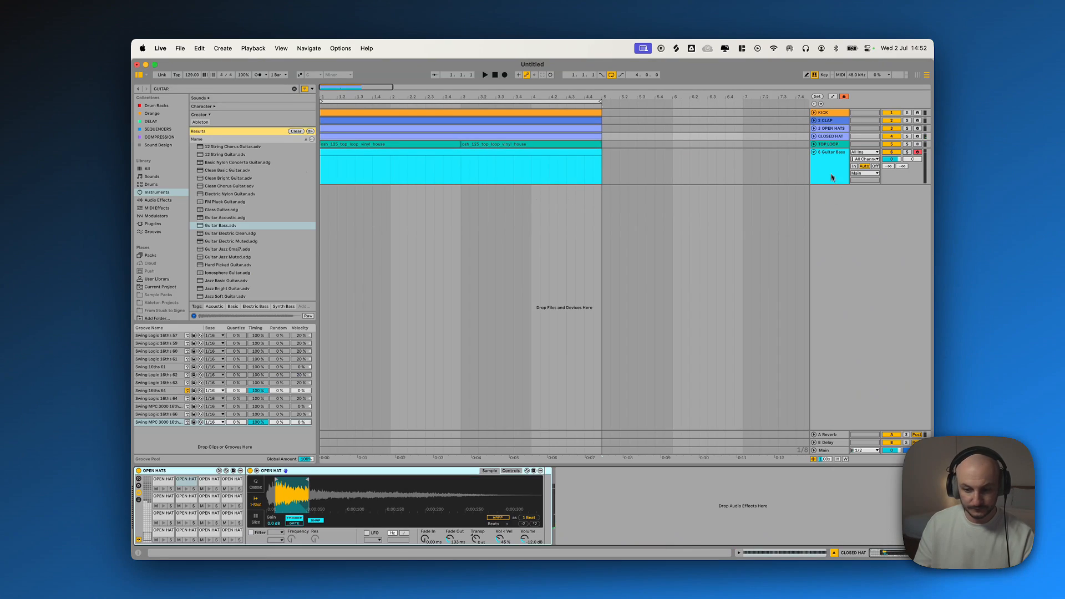
Reopen the Guitar Bass clip and audition its keys from C4 down to the lowest octaves around A#-1
{"action": "left_click", "coordinate": [831, 183]}
{"action": "double_click", "coordinate": [400, 166]}
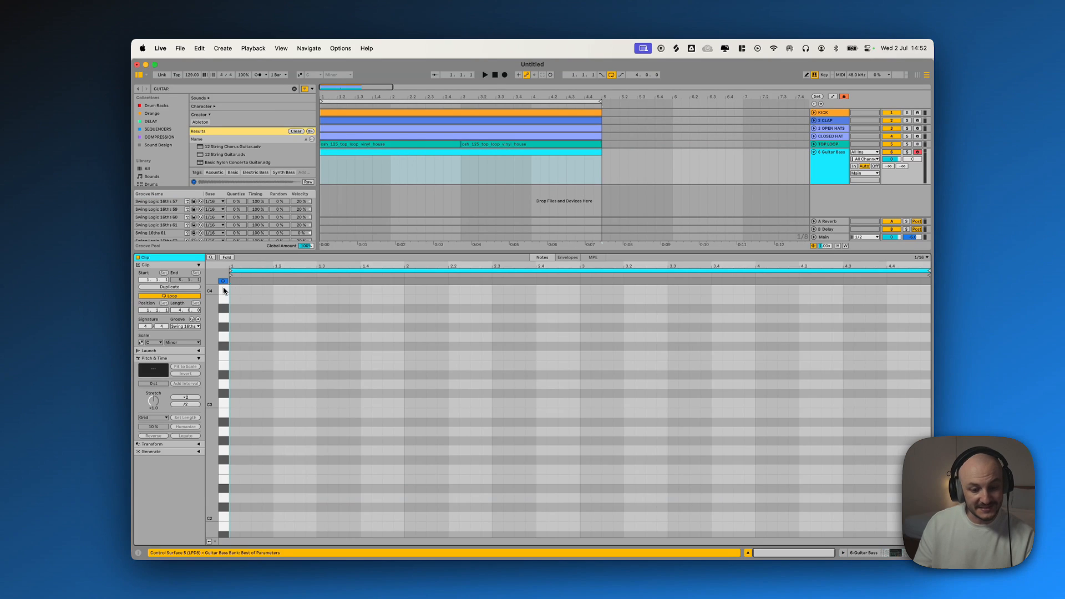
{"action": "left_click_drag", "start_coordinate": [225, 290], "coordinate": [229, 499]}
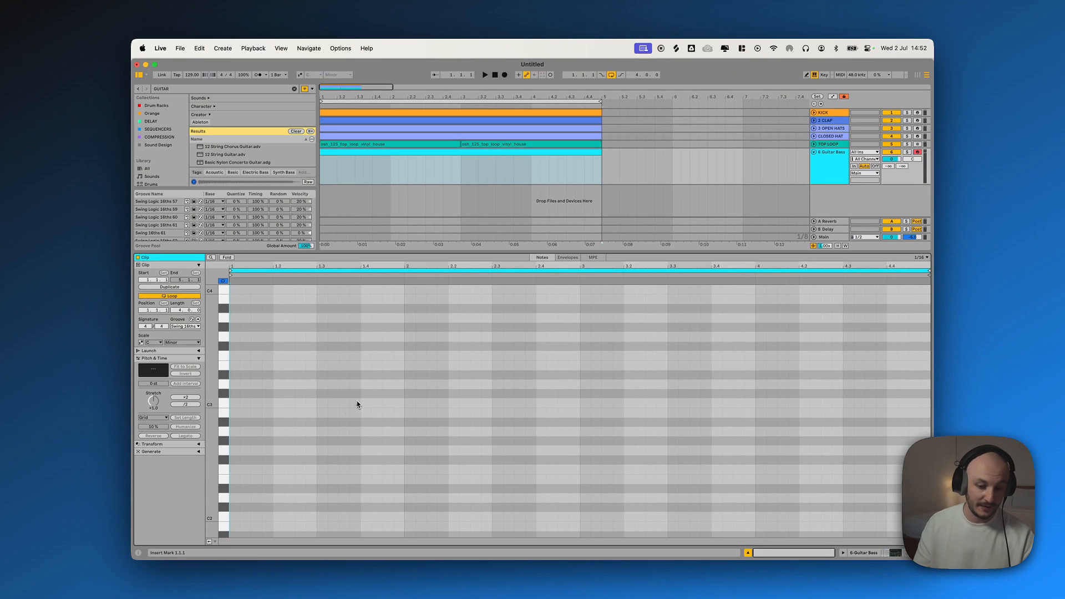
{"action": "scroll", "coordinate": [358, 404], "scroll_direction": "down", "scroll_amount": 5}
{"action": "scroll", "coordinate": [358, 404], "scroll_direction": "down", "scroll_amount": 6}
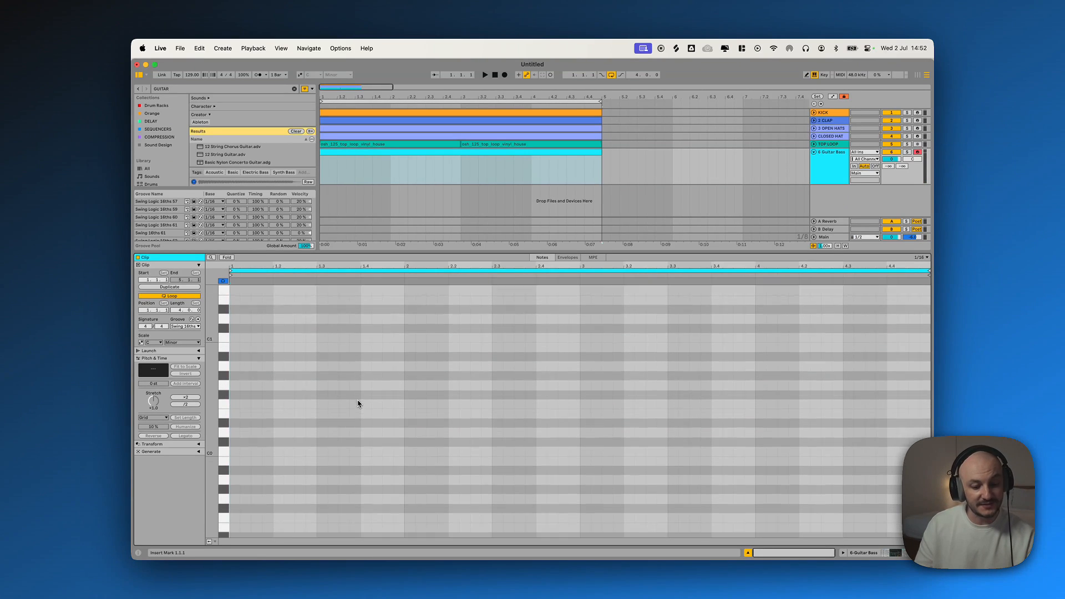
{"action": "mouse_move", "coordinate": [233, 428]}
{"action": "left_mouse_down"}
{"action": "mouse_move", "coordinate": [227, 335]}
{"action": "mouse_move", "coordinate": [225, 446]}
{"action": "left_mouse_up"}
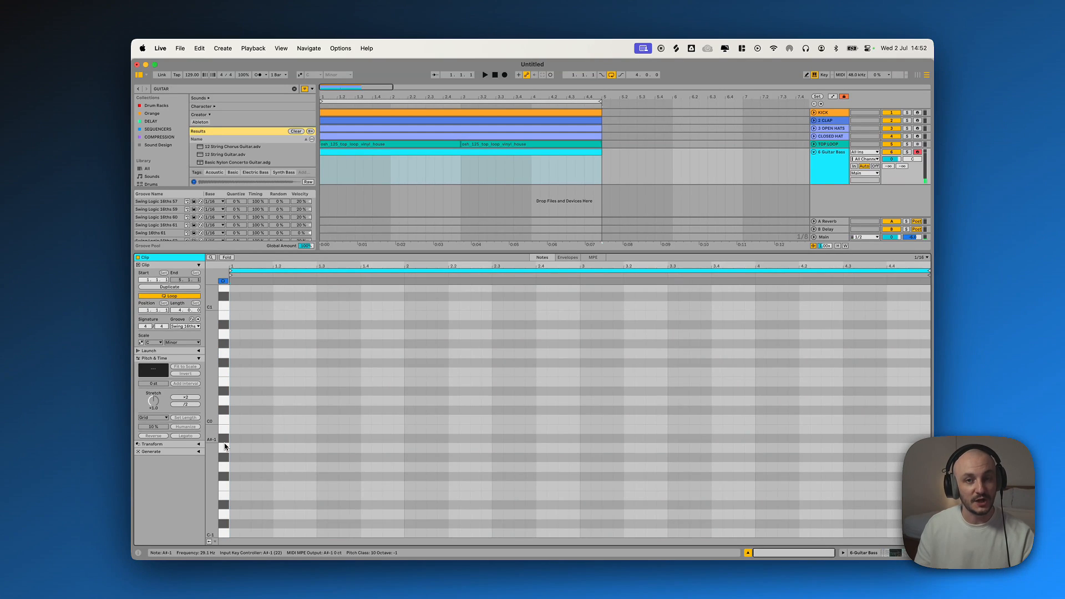
{"action": "right_click", "coordinate": [534, 404]}
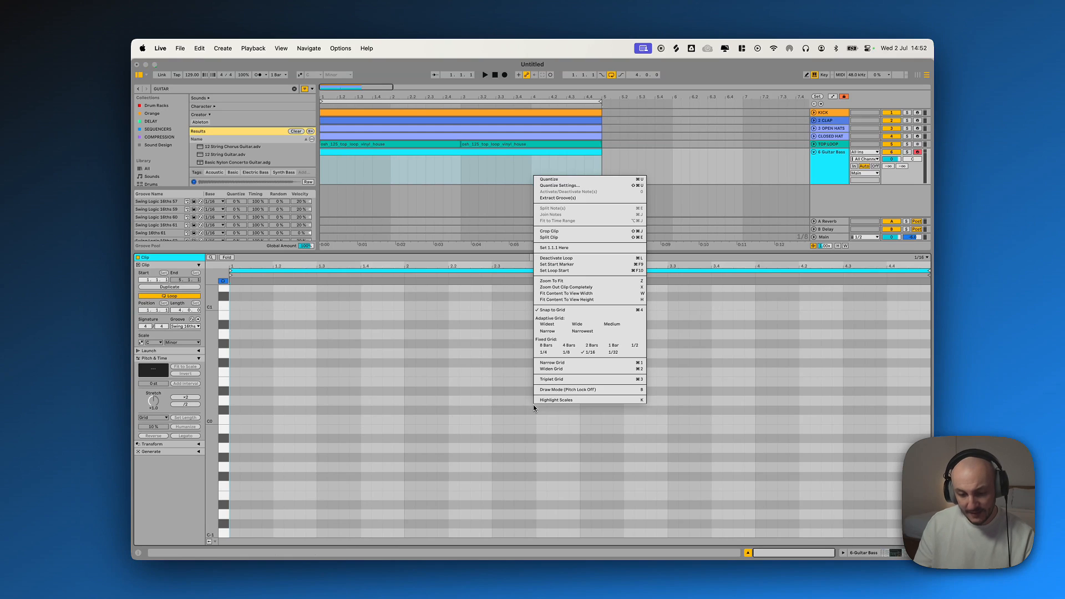
{"action": "left_click", "coordinate": [439, 411]}
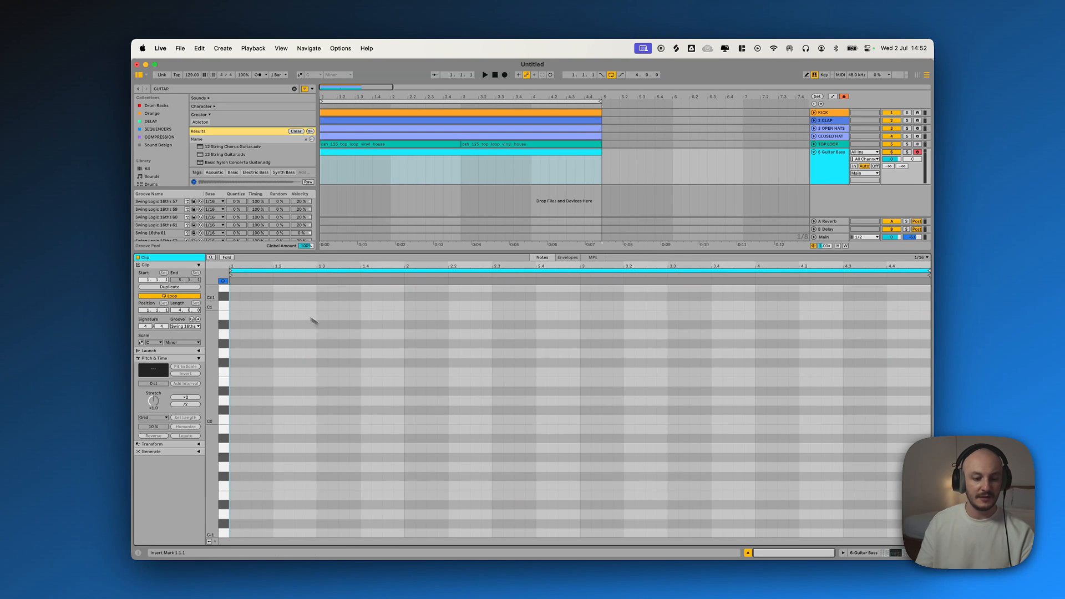
{"action": "left_click_drag", "start_coordinate": [238, 271], "coordinate": [239, 270]}
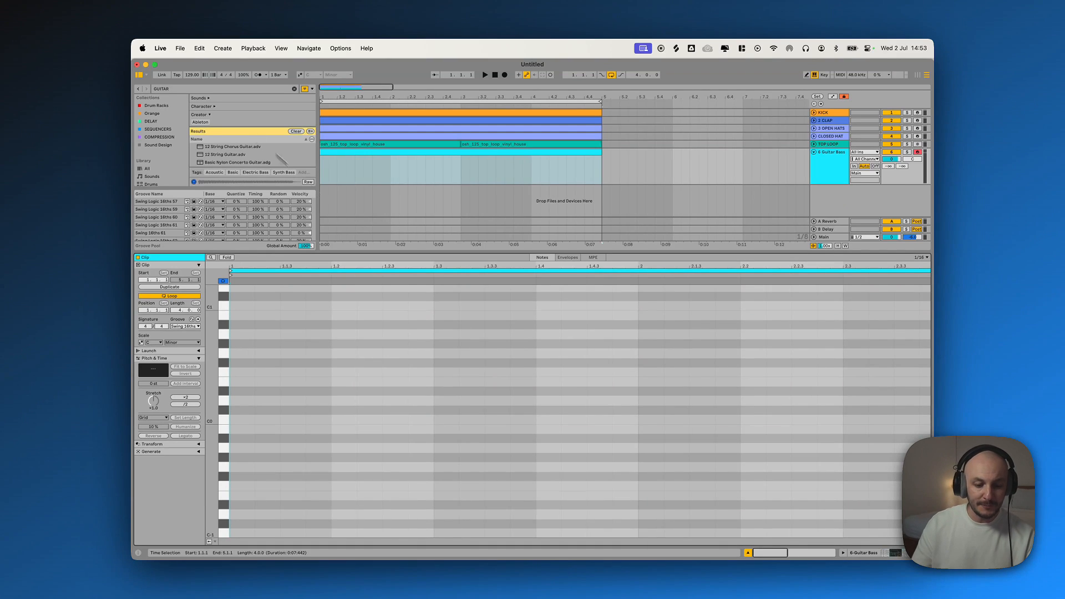
{"action": "double_click", "coordinate": [381, 266]}
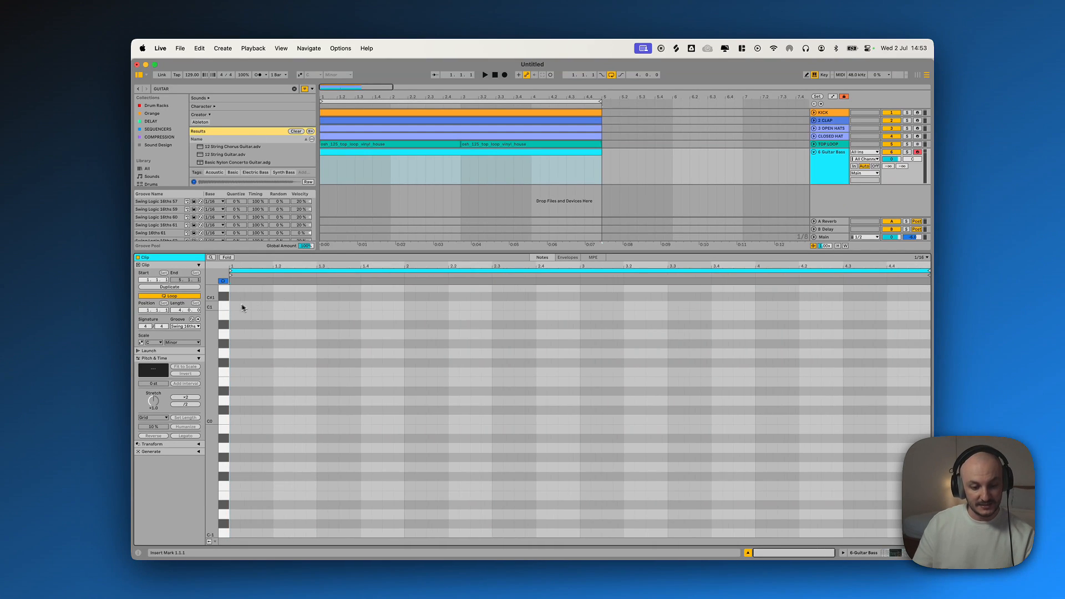
{"action": "left_click", "coordinate": [280, 308]}
{"action": "left_click_drag", "start_coordinate": [280, 309], "coordinate": [411, 324]}
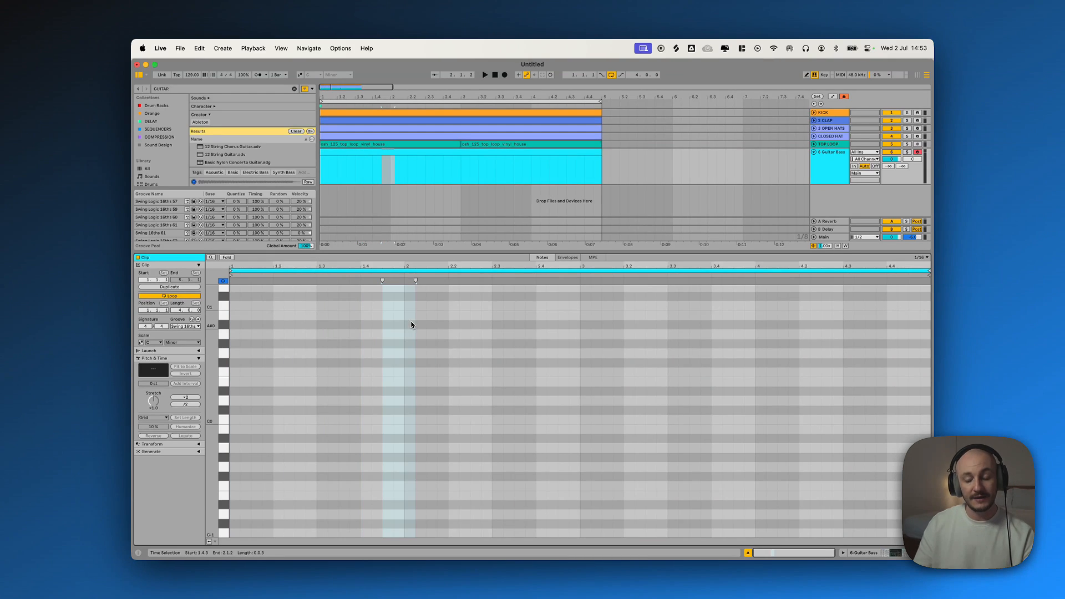
{"action": "left_click", "coordinate": [401, 411]}
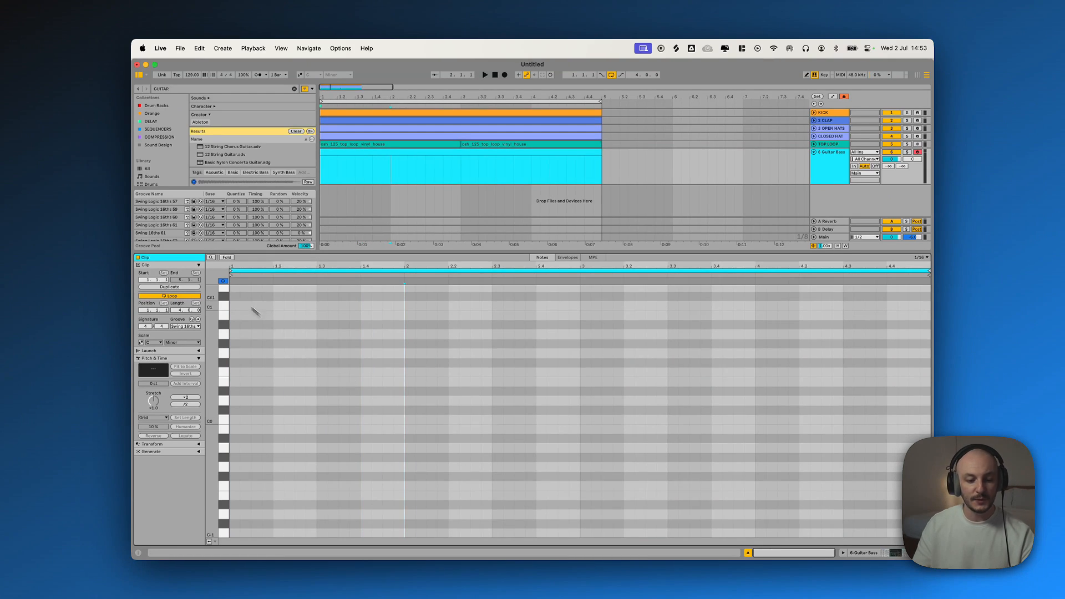
Try a C1 note from 1.1.4 to 1.2.2 in the Guitar Bass clip, and delete it
{"action": "left_click_drag", "start_coordinate": [233, 266], "coordinate": [230, 271]}
{"action": "double_click", "coordinate": [272, 306]}
{"action": "left_click_drag", "start_coordinate": [280, 306], "coordinate": [293, 305]}
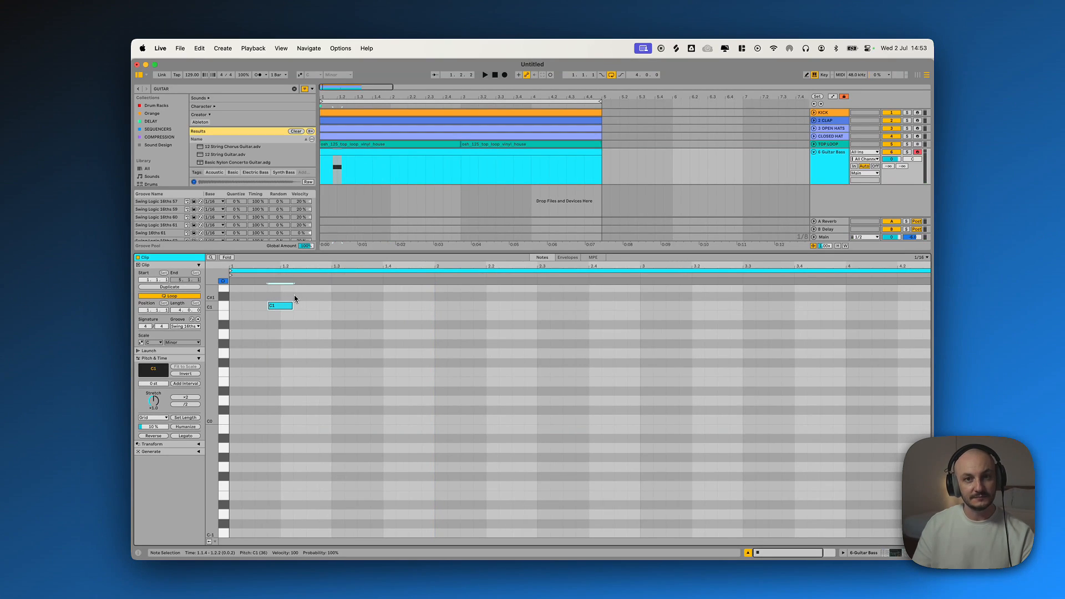
{"action": "double_click", "coordinate": [284, 309]}
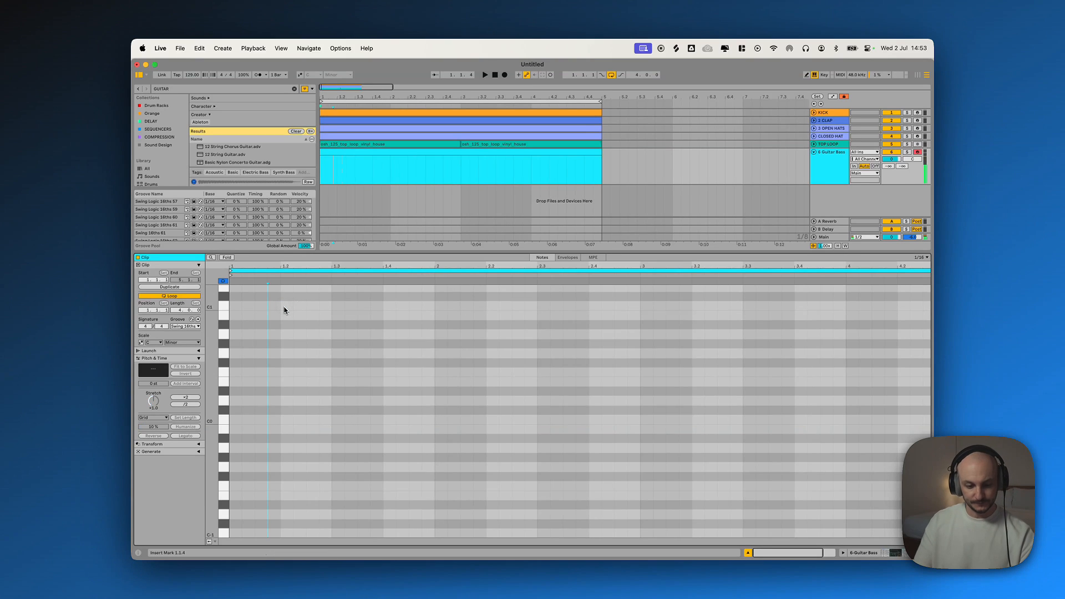
Add a 1/16 note on C0 at 1.1.3 in the Guitar Bass clip and play it with the groove
{"action": "scroll", "coordinate": [267, 421], "scroll_direction": "down", "scroll_amount": 4}
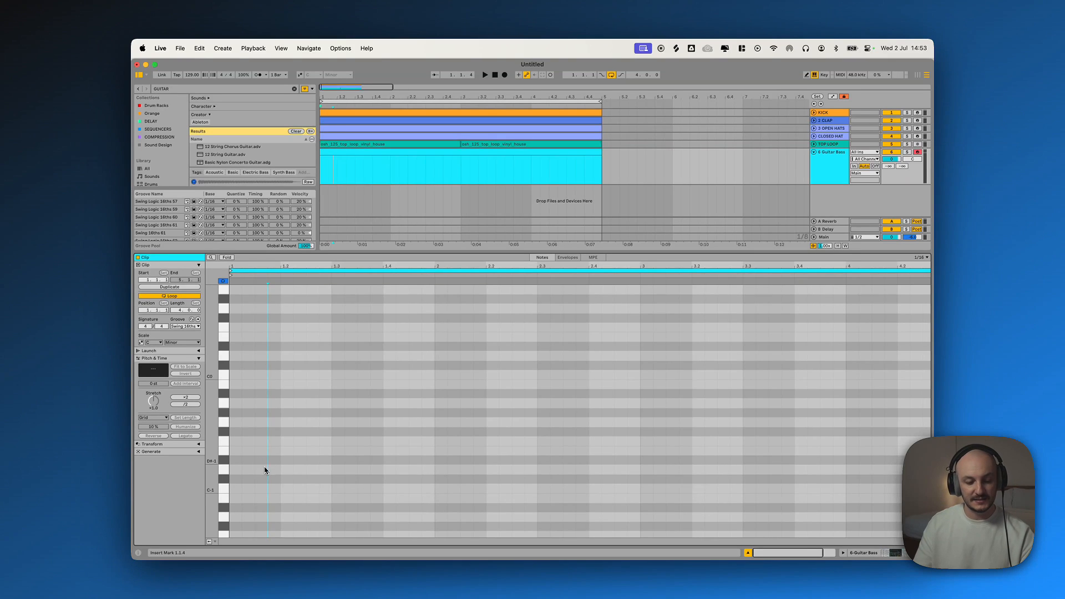
{"action": "double_click", "coordinate": [265, 450]}
{"action": "left_click_drag", "start_coordinate": [265, 451], "coordinate": [272, 379]}
{"action": "key", "text": "space"}
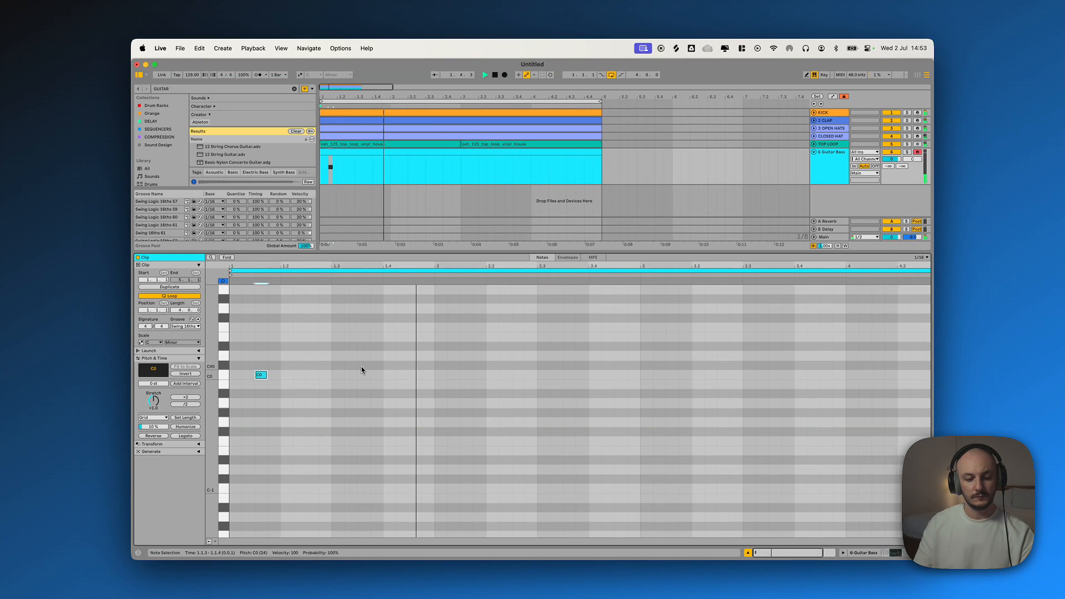
Loop only the first bar of the Guitar Bass clip and play the groove with the repeating note
{"action": "left_click", "coordinate": [434, 340]}
{"action": "left_click_drag", "start_coordinate": [435, 340], "coordinate": [230, 319]}
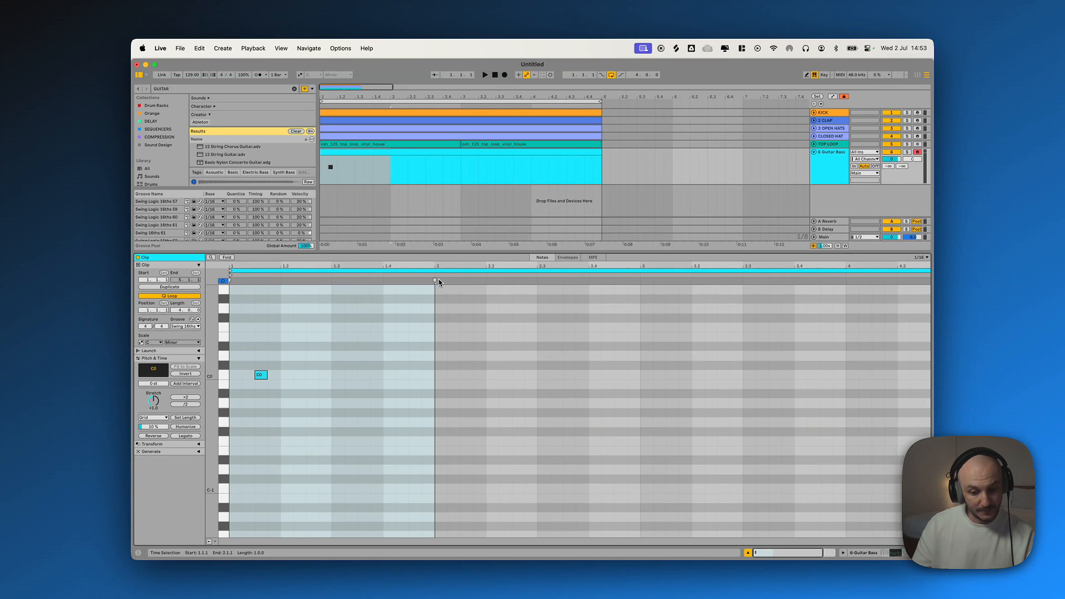
{"action": "key", "text": "super+l"}
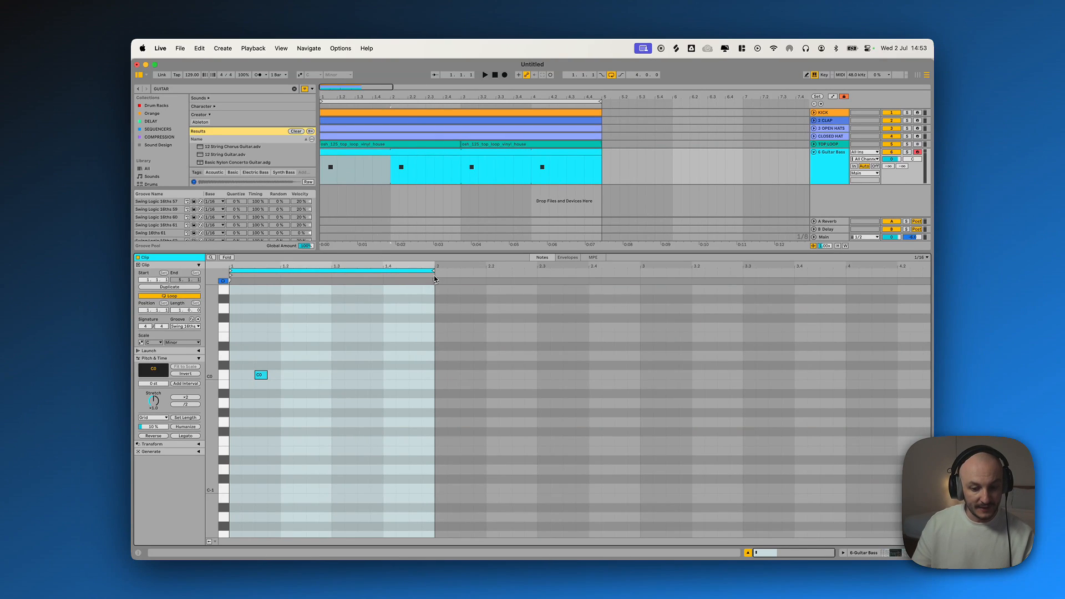
{"action": "mouse_move", "coordinate": [435, 275]}
{"action": "left_mouse_down"}
{"action": "mouse_move", "coordinate": [639, 280]}
{"action": "mouse_move", "coordinate": [434, 286]}
{"action": "left_mouse_up"}
{"action": "key", "text": "space"}
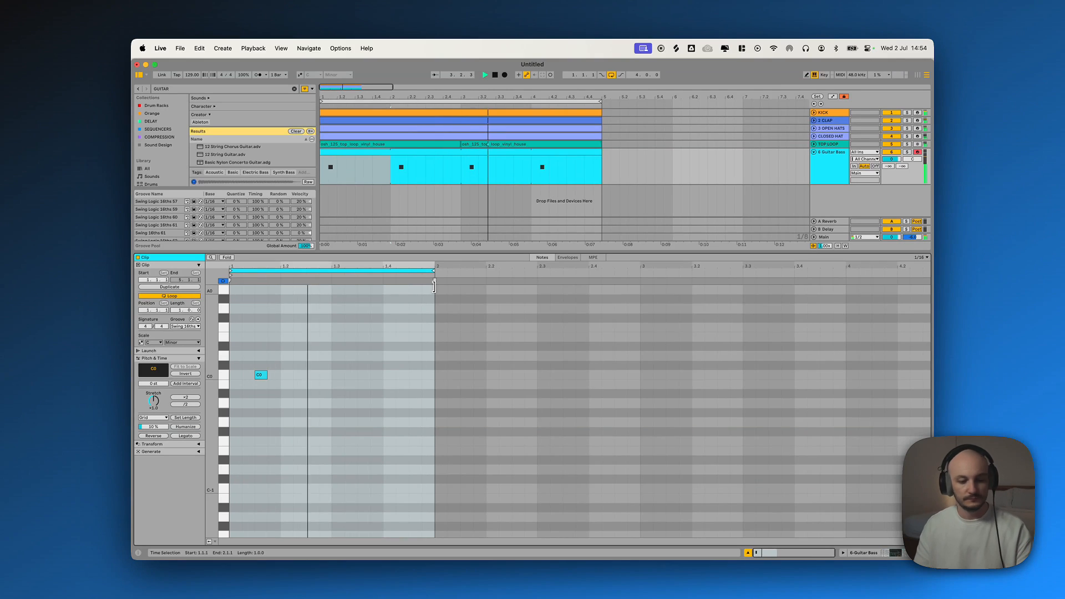
{"action": "key", "text": "space"}
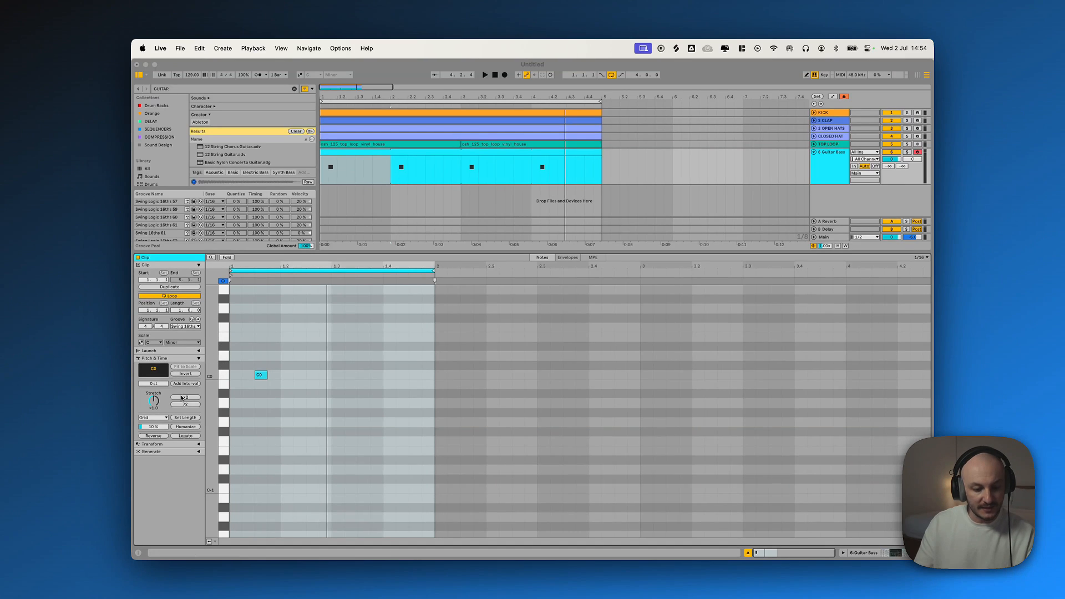
Play the clip's C0 bass note and audition the matching C0 piano-roll key
{"action": "left_click", "coordinate": [226, 378]}
{"action": "key", "text": "space"}
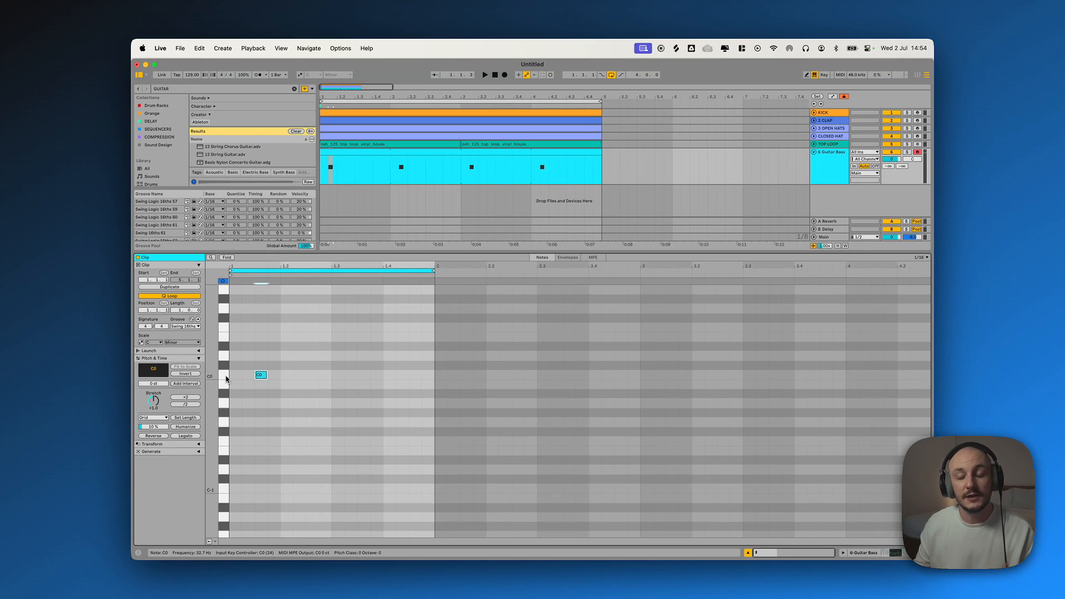
{"action": "left_click", "coordinate": [226, 378]}
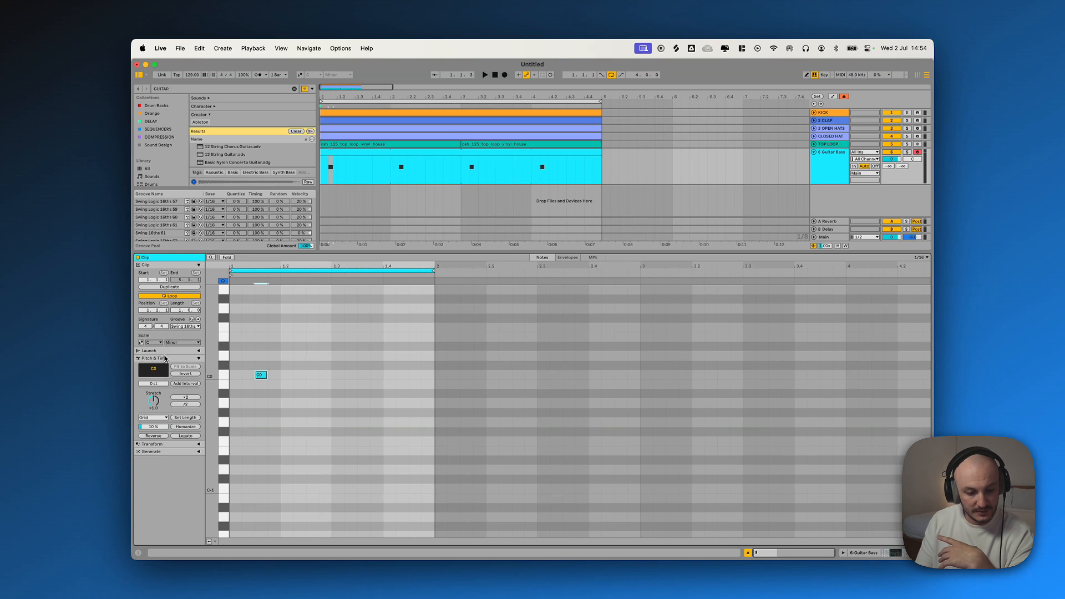
Turn on the Guitar Bass clip's scale in C Minor and audition the C0 root key
{"action": "left_click", "coordinate": [142, 342]}
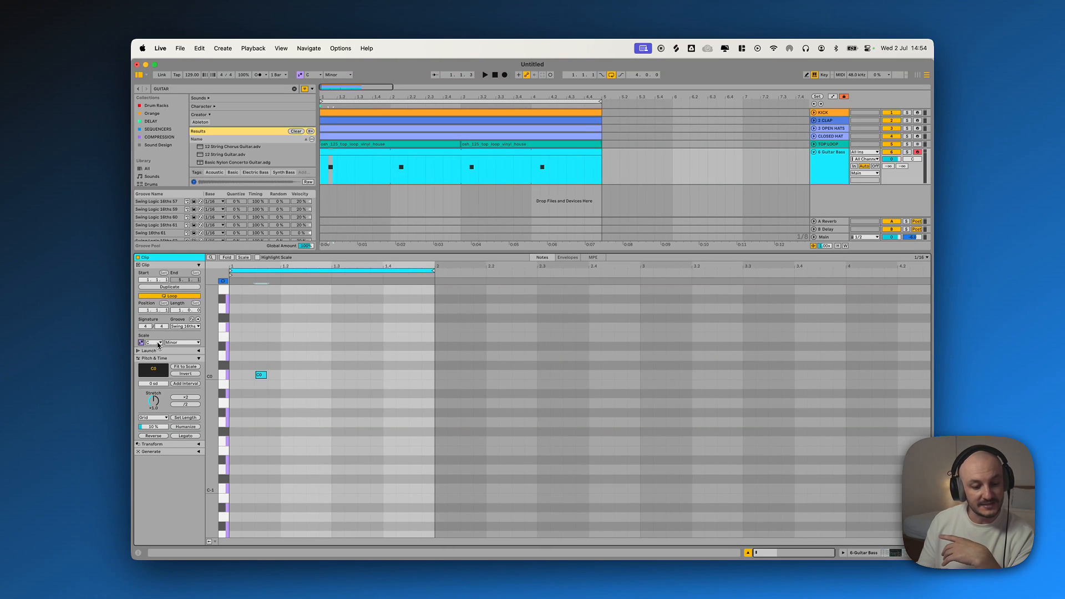
{"action": "left_click", "coordinate": [158, 342]}
{"action": "left_click", "coordinate": [182, 345]}
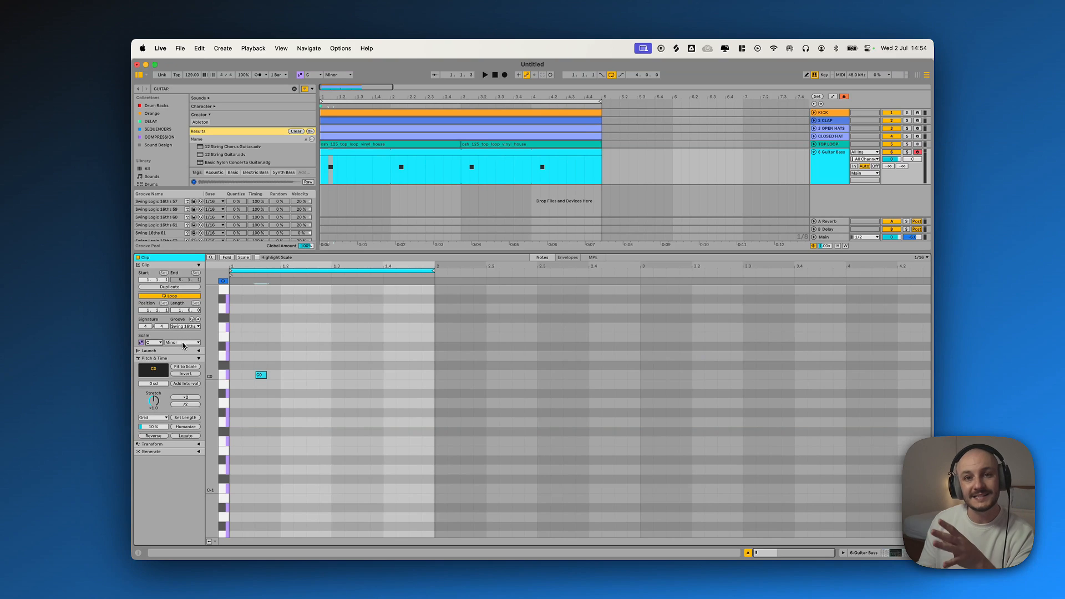
{"action": "left_click", "coordinate": [225, 376]}
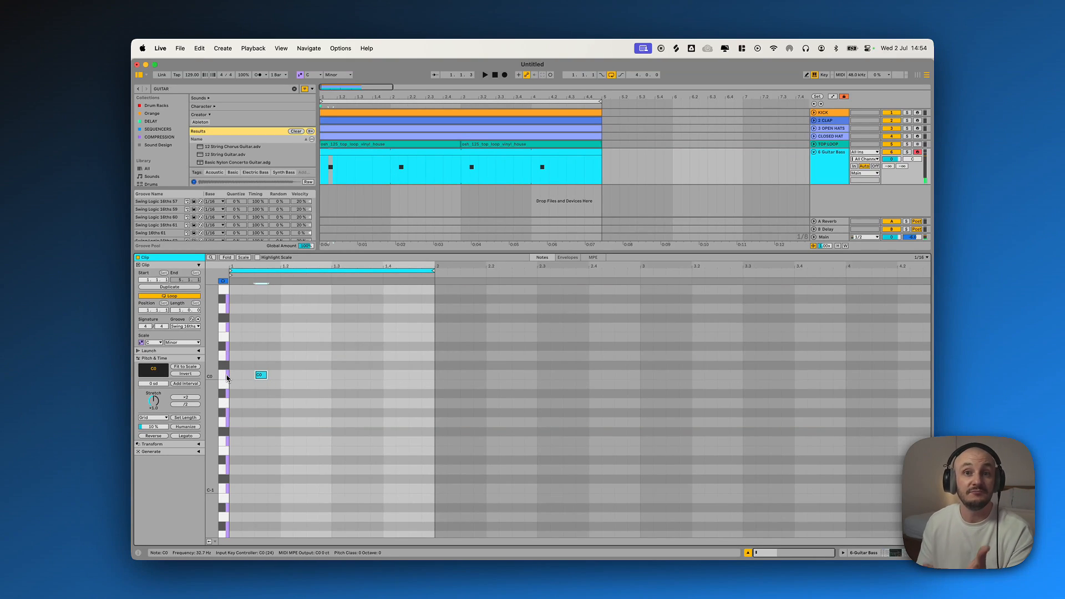
Try the bass note at 1.1.3 on G0, play it with the groove, and return it to C0
{"action": "left_click_drag", "start_coordinate": [263, 376], "coordinate": [265, 312]}
{"action": "key", "text": "space"}
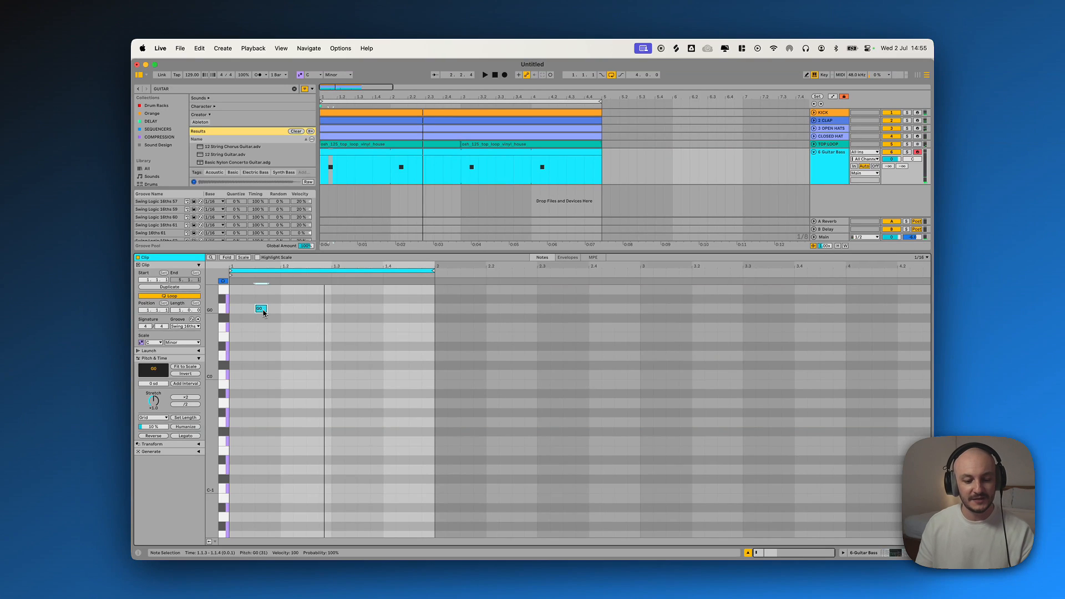
{"action": "mouse_move", "coordinate": [263, 313]}
{"action": "left_mouse_down"}
{"action": "mouse_move", "coordinate": [263, 384]}
{"action": "mouse_move", "coordinate": [270, 317]}
{"action": "left_mouse_up"}
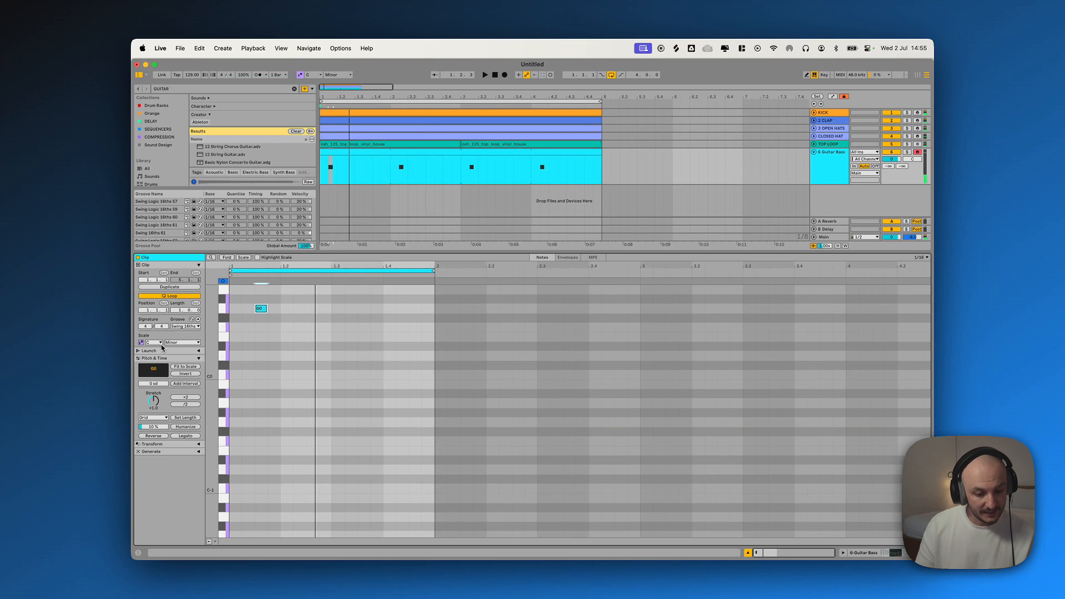
{"action": "left_click", "coordinate": [156, 343]}
{"action": "left_click", "coordinate": [156, 345]}
{"action": "left_click_drag", "start_coordinate": [258, 308], "coordinate": [260, 377]}
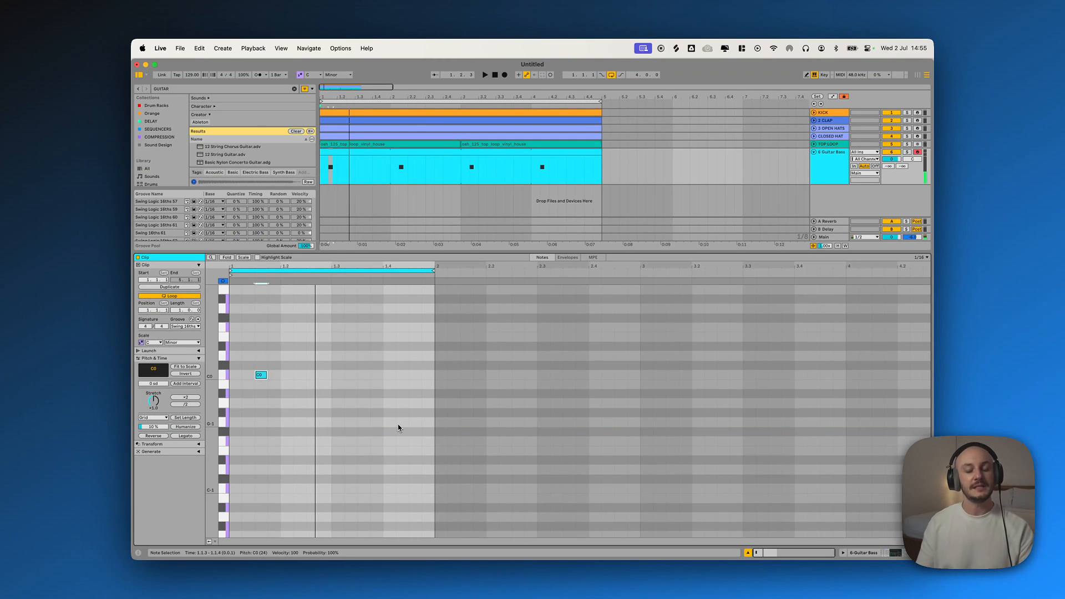
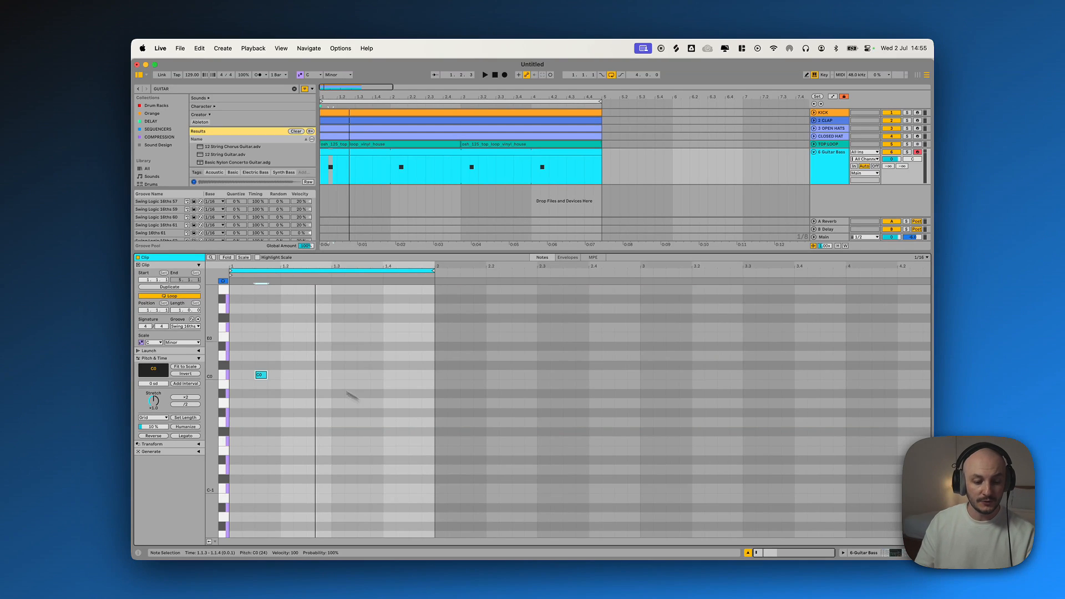
Turn off the clip's scale, audition the chromatic keys down the piano roll, and turn the scale back on
{"action": "left_click", "coordinate": [141, 342]}
{"action": "left_click_drag", "start_coordinate": [223, 296], "coordinate": [222, 453]}
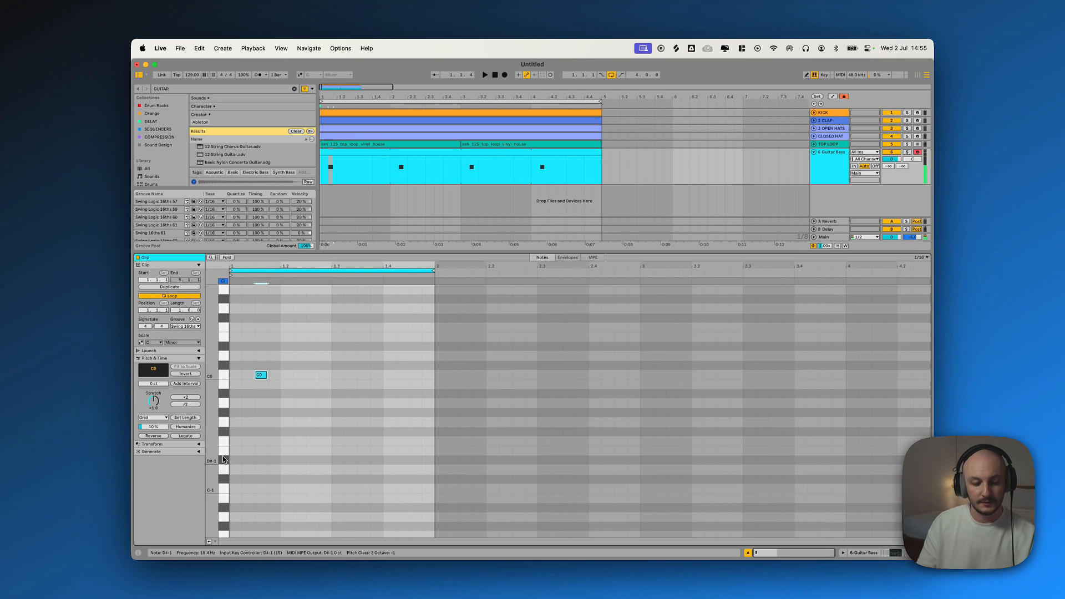
{"action": "left_click", "coordinate": [141, 342]}
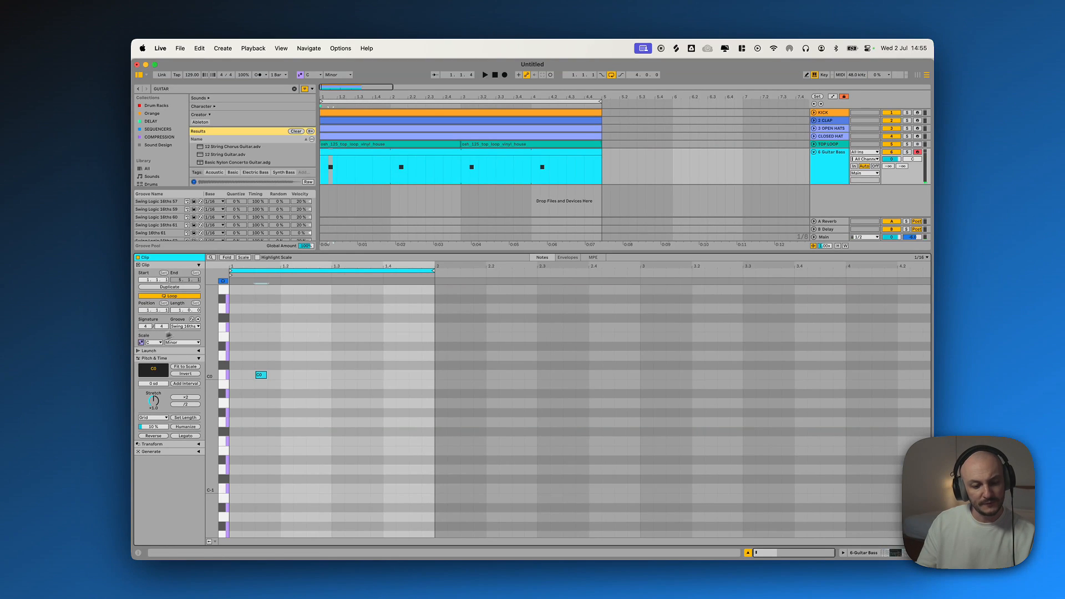
Audition piano-roll keys inside and outside C Minor, including G0 and E♭0
{"action": "left_click", "coordinate": [228, 312]}
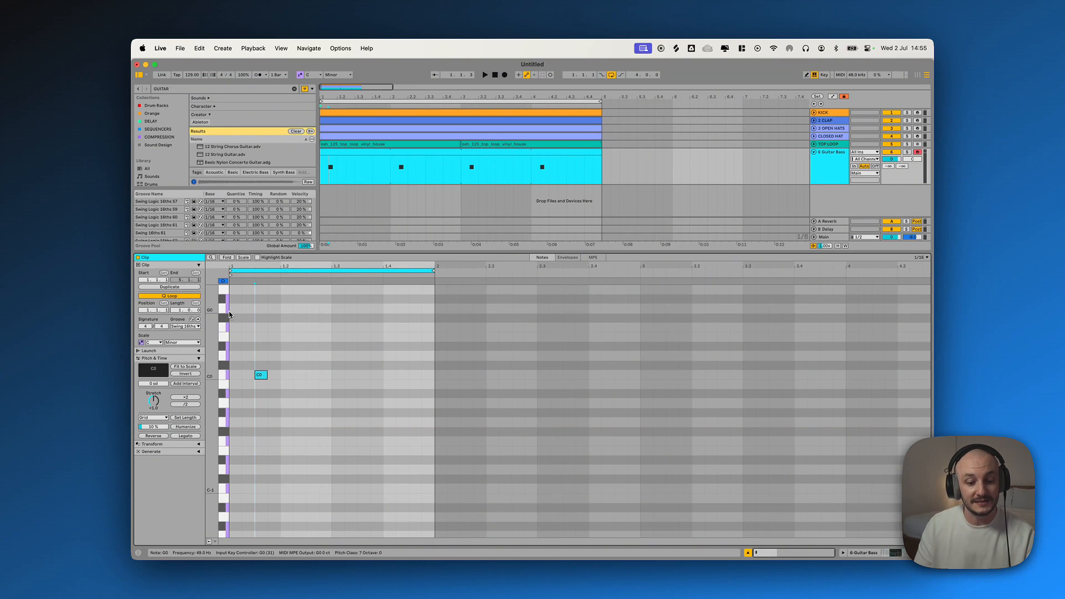
{"action": "key", "text": "a"}
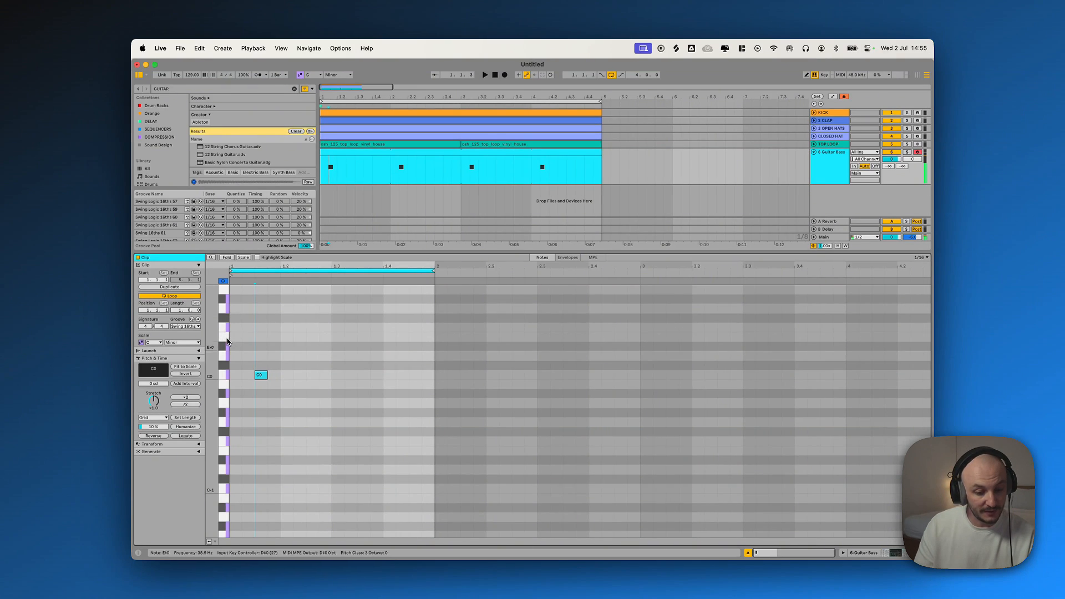
{"action": "left_click", "coordinate": [228, 386]}
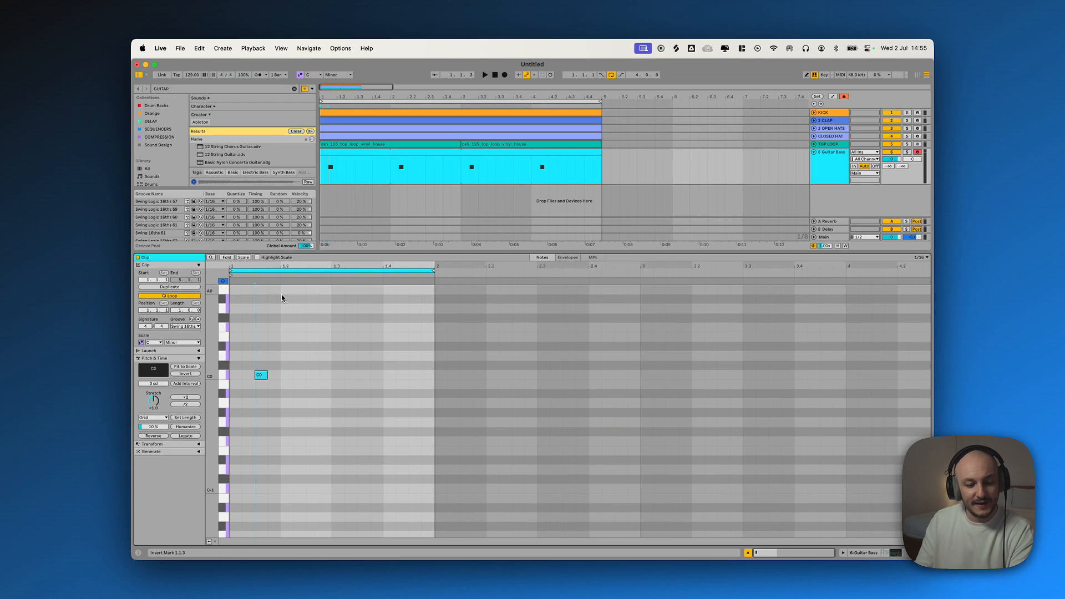
Enable Highlight Scale, audition the keys with the roll limited to scale notes, and restore the full key view
{"action": "left_click", "coordinate": [258, 258]}
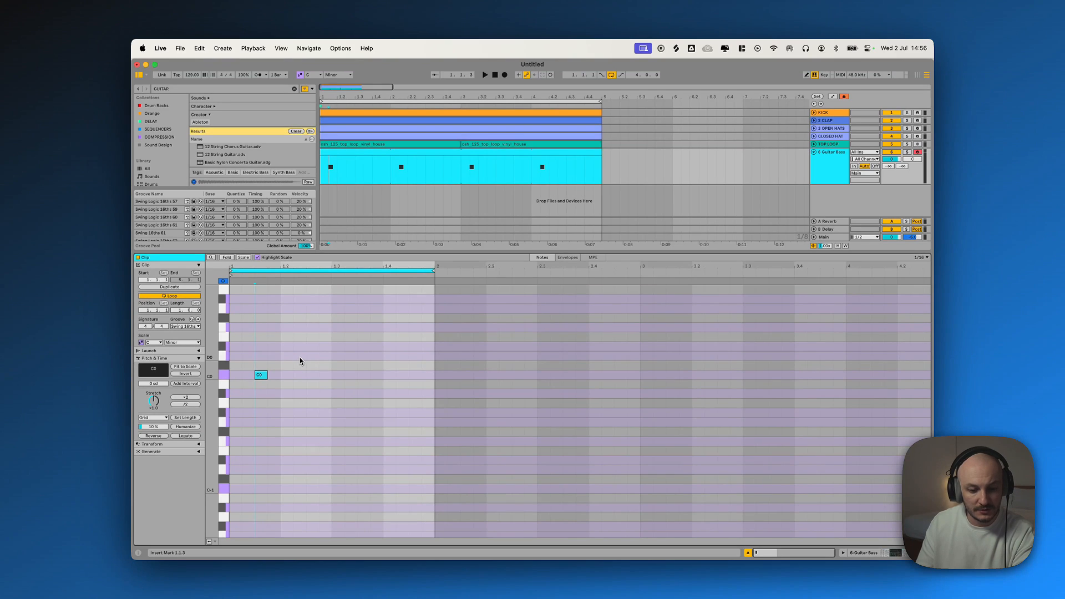
{"action": "left_click", "coordinate": [244, 258]}
{"action": "left_click_drag", "start_coordinate": [223, 289], "coordinate": [221, 430]}
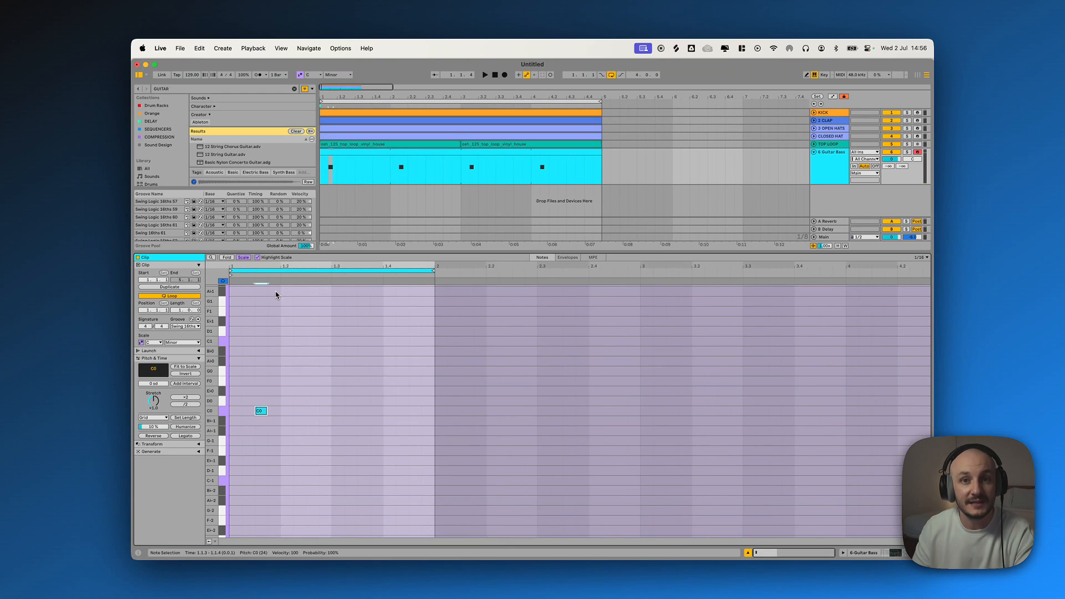
{"action": "left_click", "coordinate": [244, 258]}
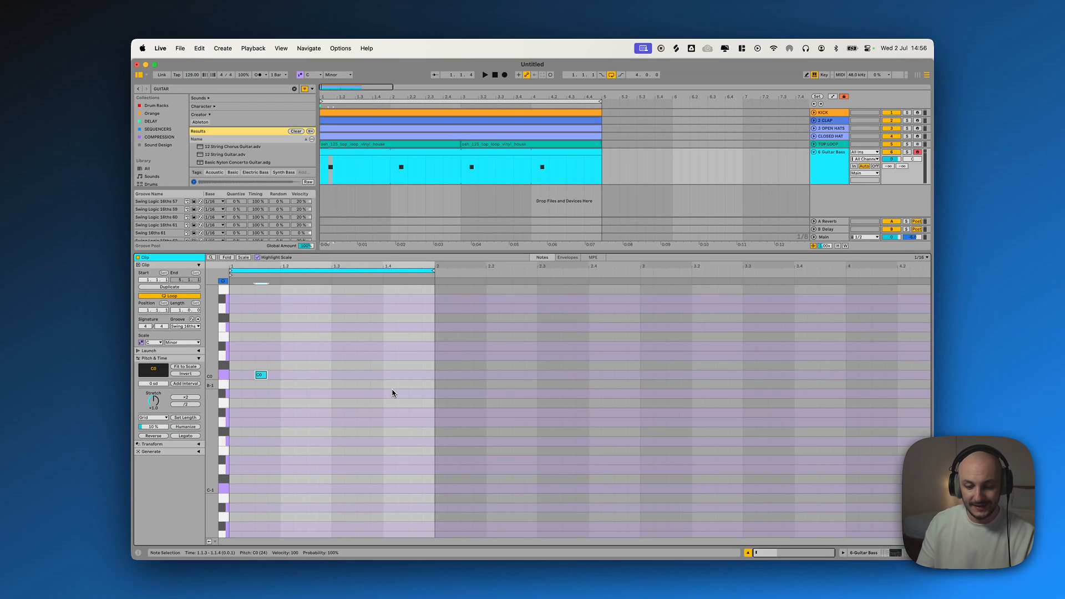
Add 1/16 notes on G0 at 1.2.3 and on E♭0 at 1.3.3, playing the bass line with the groove
{"action": "left_click_drag", "start_coordinate": [233, 384], "coordinate": [281, 355]}
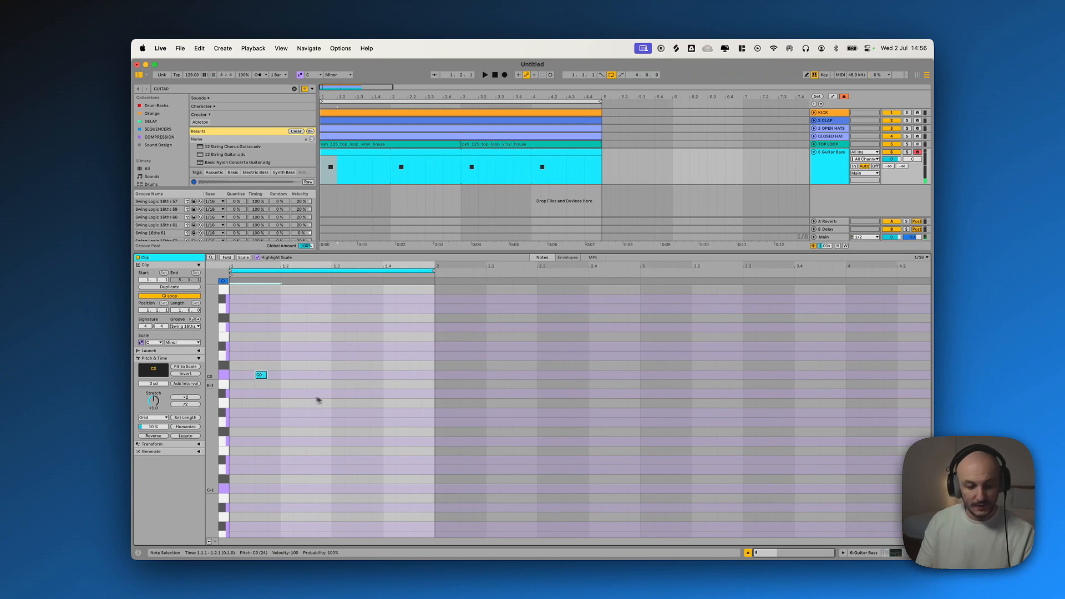
{"action": "key", "text": "space"}
{"action": "double_click", "coordinate": [312, 309]}
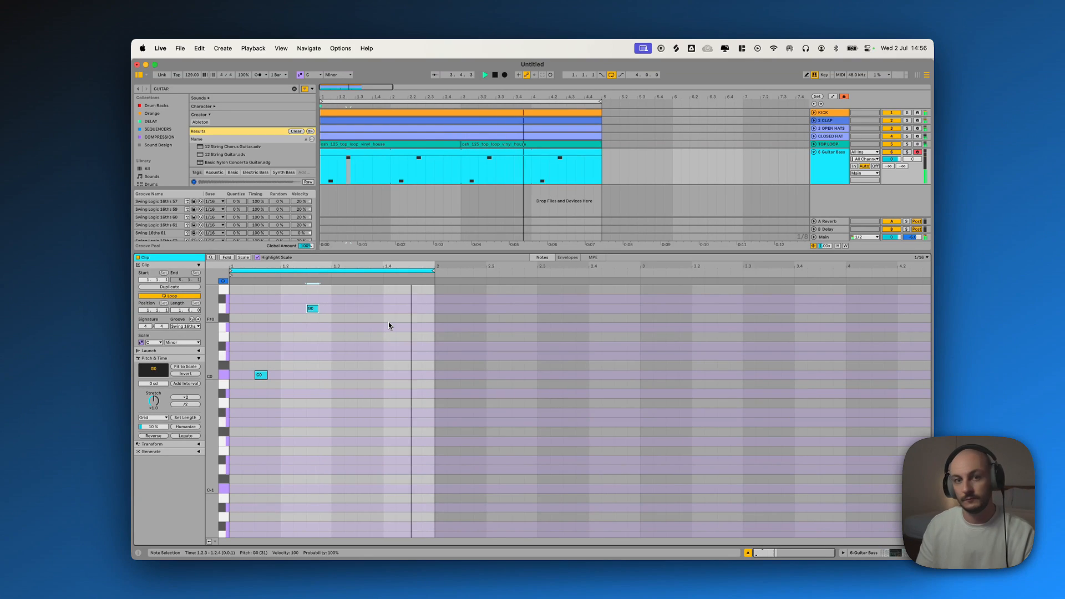
{"action": "double_click", "coordinate": [363, 347]}
{"action": "key", "text": "space"}
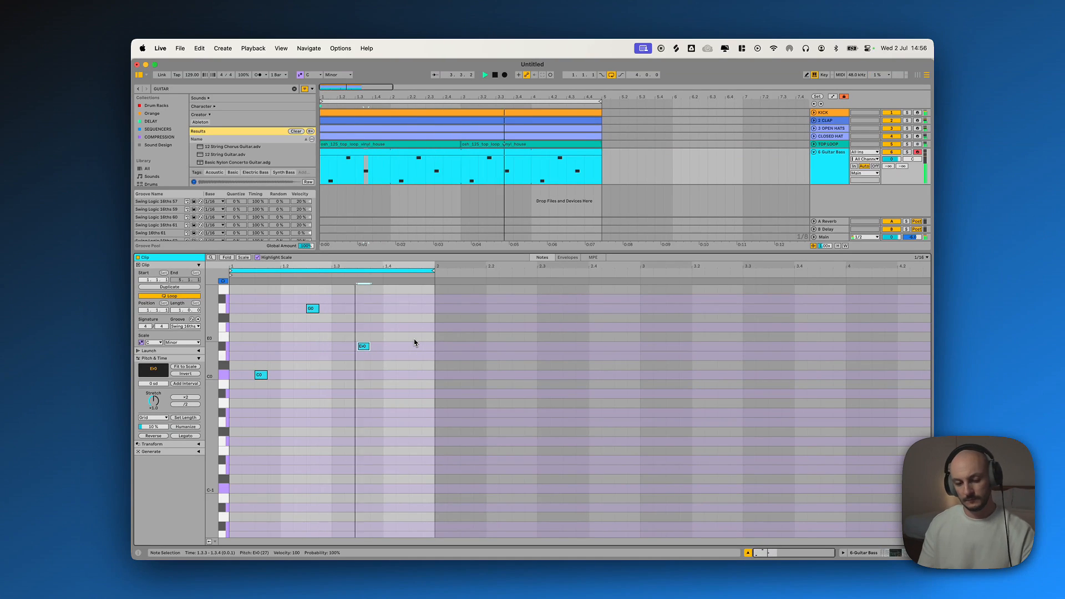
{"action": "key", "text": "space"}
Add a 1/16 note at 1.4.3, move it to F0, and play the four-note bass line
{"action": "double_click", "coordinate": [417, 411]}
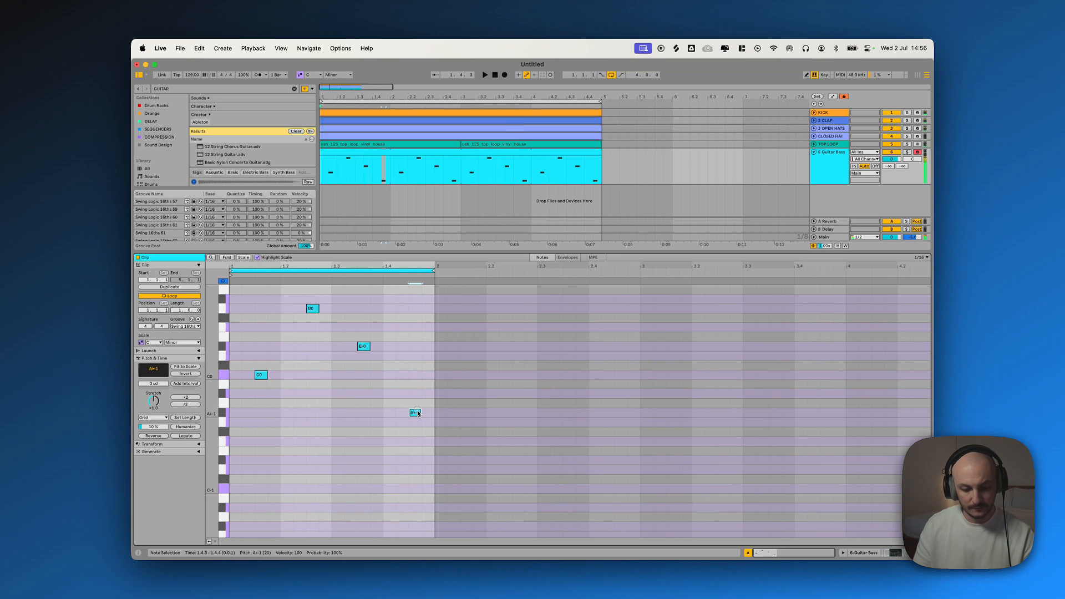
{"action": "left_click_drag", "start_coordinate": [417, 410], "coordinate": [418, 329]}
{"action": "key", "text": "space"}
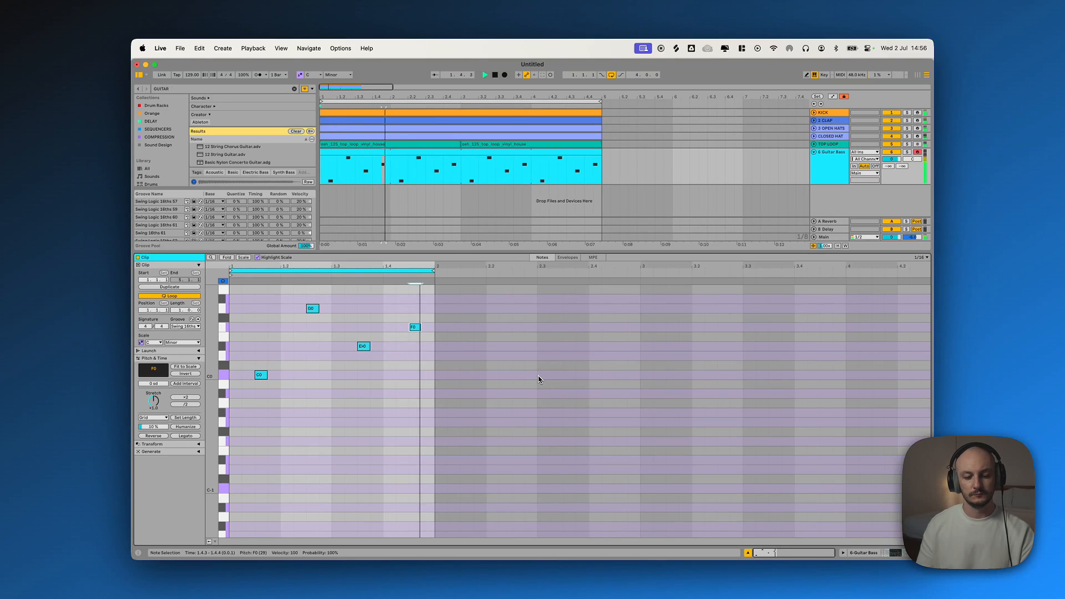
{"action": "key", "text": "space"}
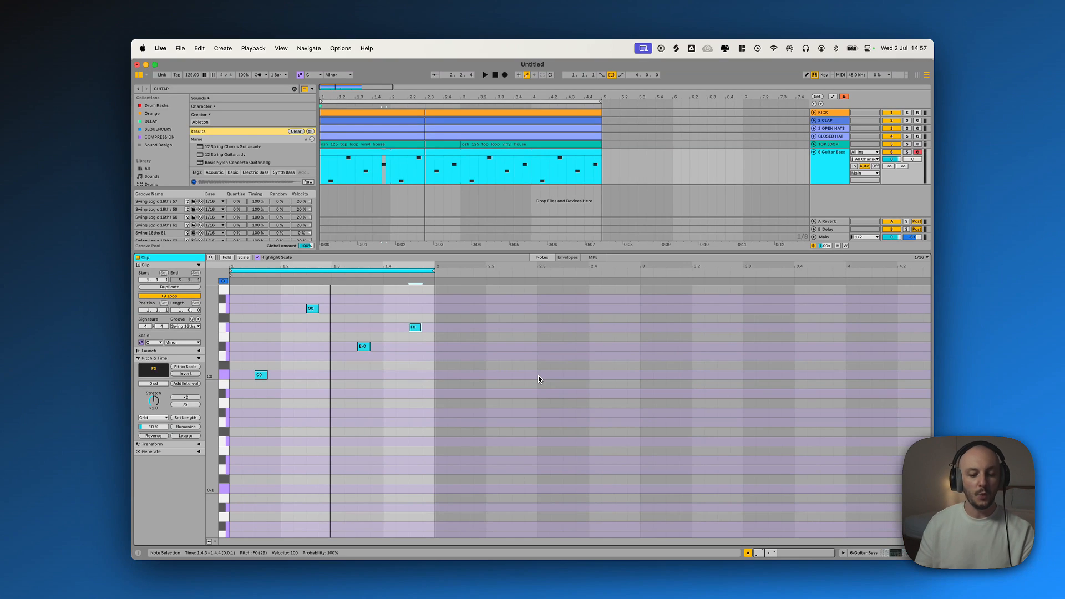
Try the E♭0 note one sixteenth later at 1.3.4 during playback and return it to 1.3.3
{"action": "left_click", "coordinate": [359, 346]}
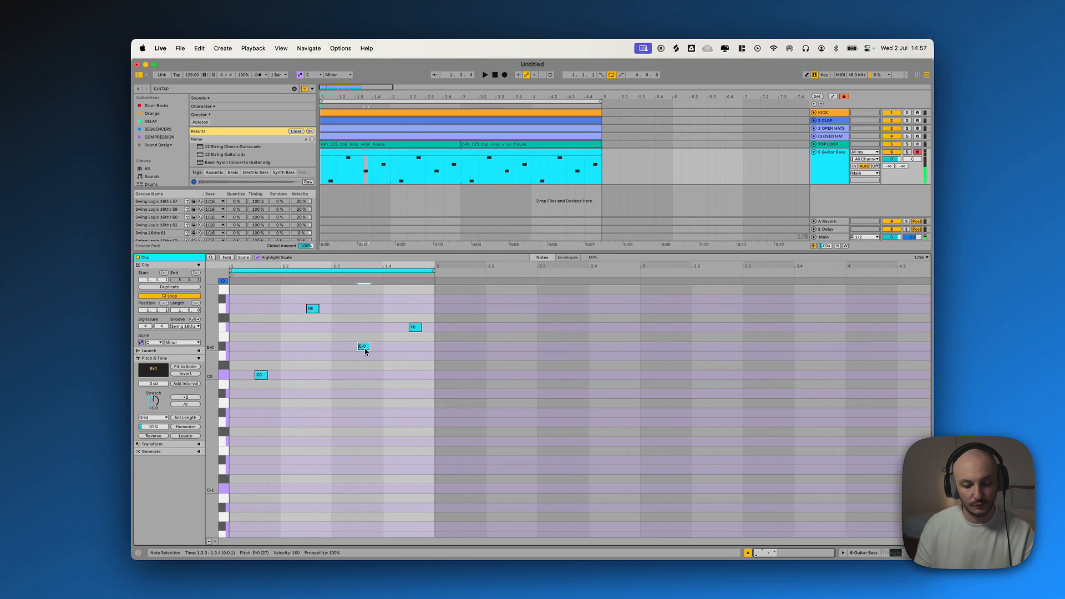
{"action": "key", "text": "Right"}
{"action": "key", "text": "space"}
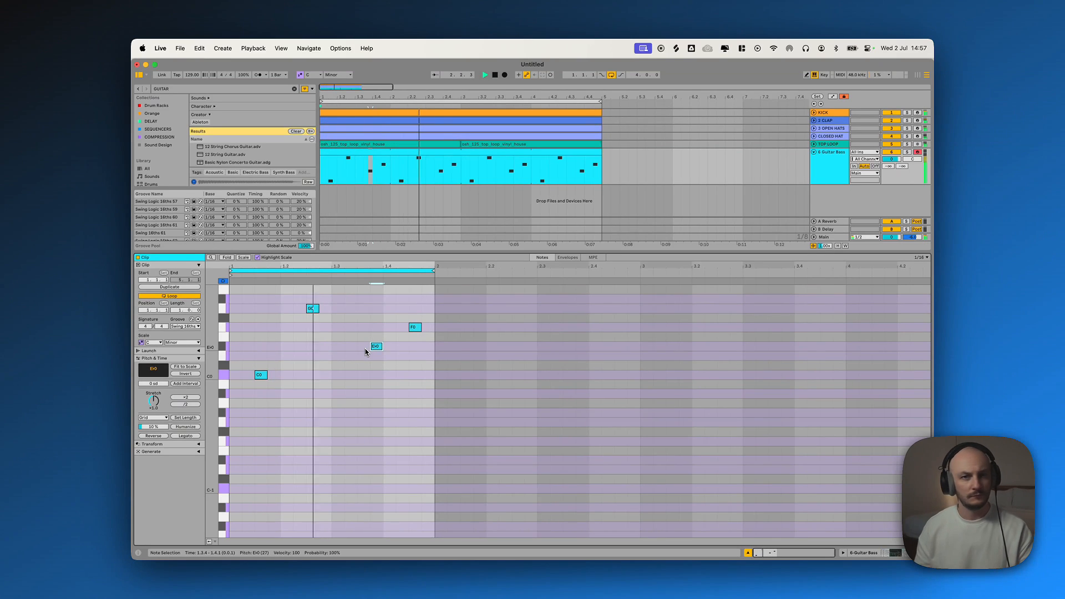
{"action": "key", "text": "Left"}
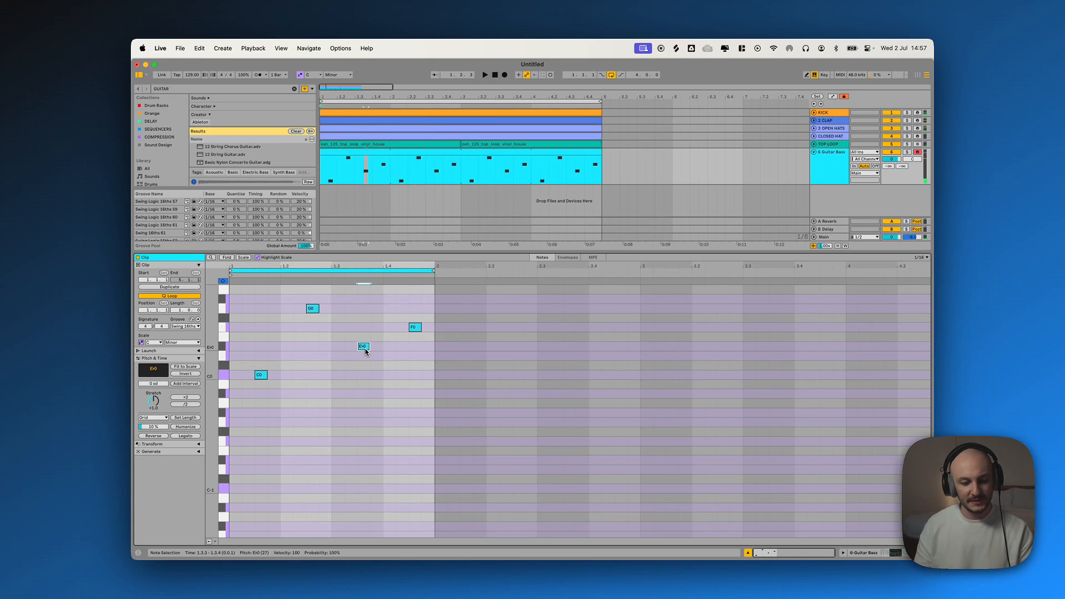
Move the E♭0 note to 1.3.2, add a second 1/16 E♭0 at 1.3.4, and play the line
{"action": "key", "text": "Left"}
{"action": "key", "text": "space"}
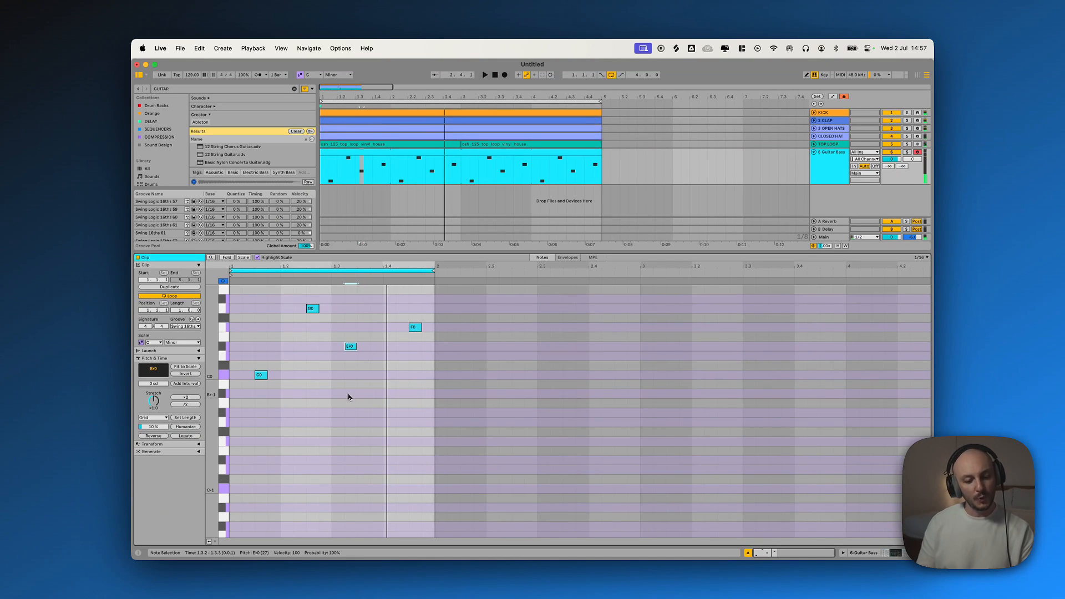
{"action": "double_click", "coordinate": [378, 347]}
{"action": "key", "text": "space"}
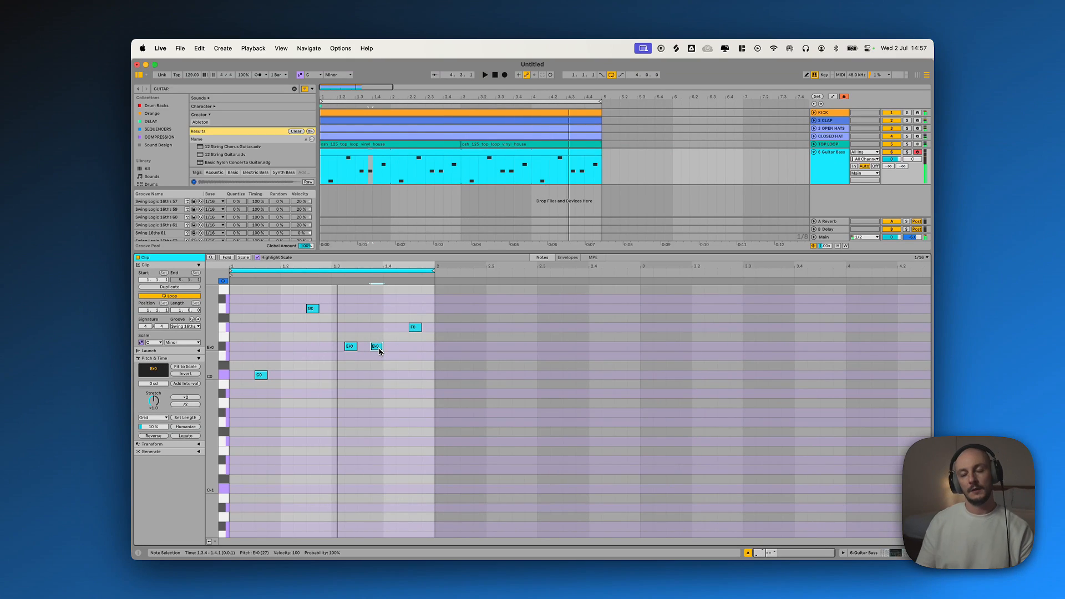
Delete every note in the Guitar Bass clip and add a 1/16 note on C1 at 1.1.4 with the groove playing
{"action": "left_click_drag", "start_coordinate": [226, 403], "coordinate": [227, 299]}
{"action": "key", "text": "Delete"}
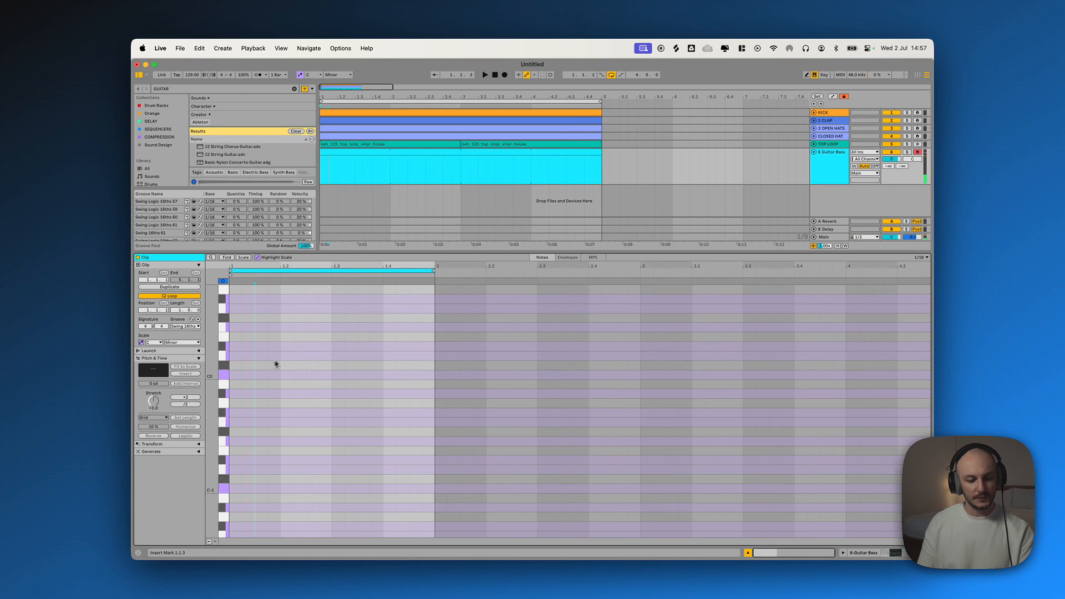
{"action": "scroll", "coordinate": [260, 377], "scroll_direction": "up", "scroll_amount": 3}
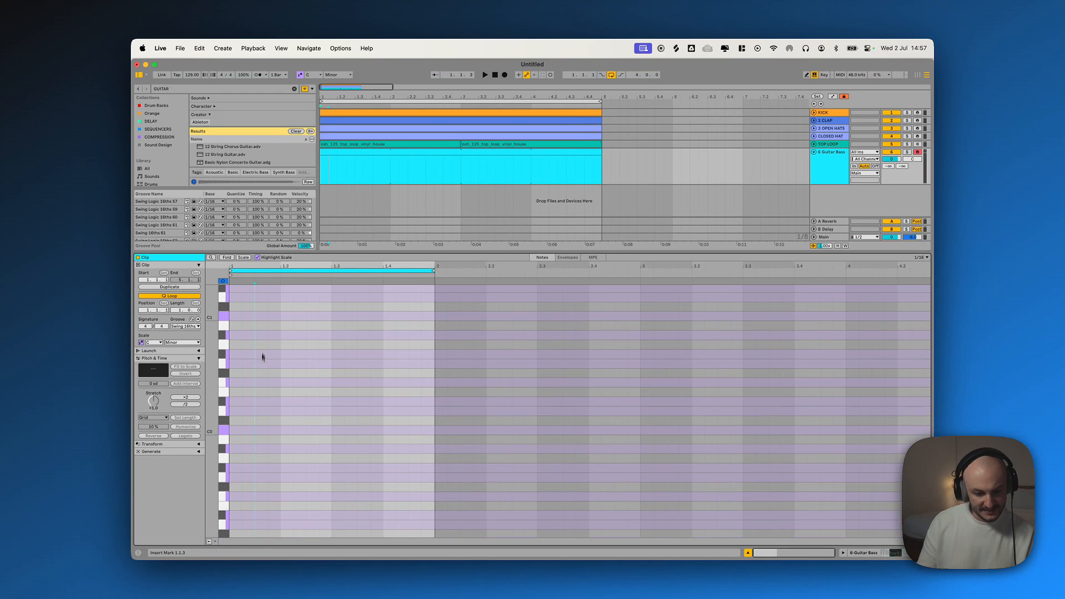
{"action": "double_click", "coordinate": [263, 316]}
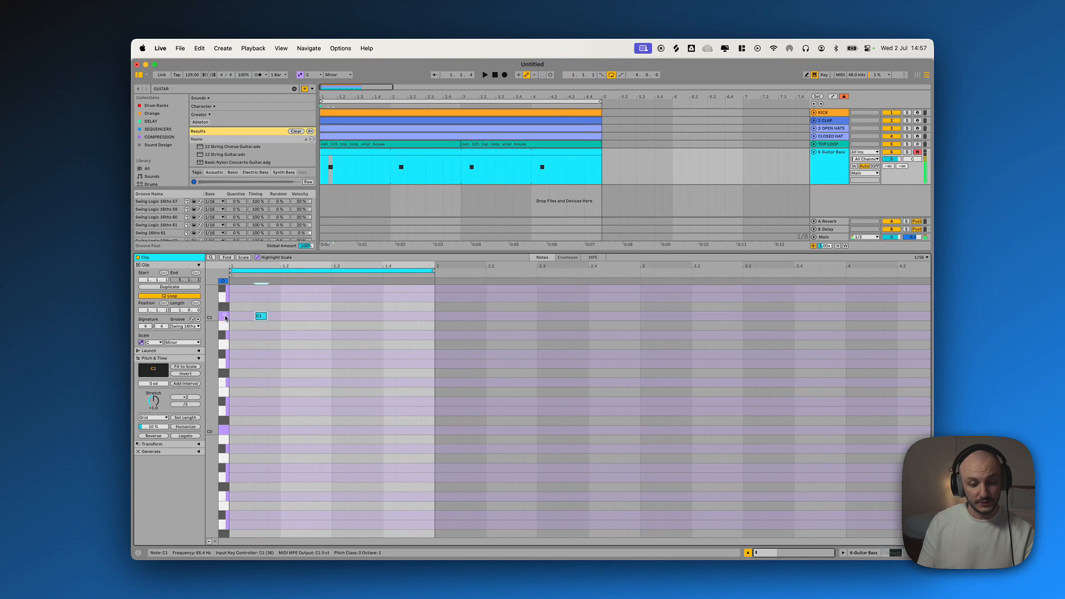
{"action": "left_click_drag", "start_coordinate": [262, 319], "coordinate": [275, 318]}
{"action": "key", "text": "space"}
Add a 1/16 note at 1.2.3, audition it on F0, and move it down to C0
{"action": "double_click", "coordinate": [313, 355]}
{"action": "key", "text": "space"}
{"action": "left_click_drag", "start_coordinate": [313, 355], "coordinate": [314, 377]}
{"action": "key", "text": "space"}
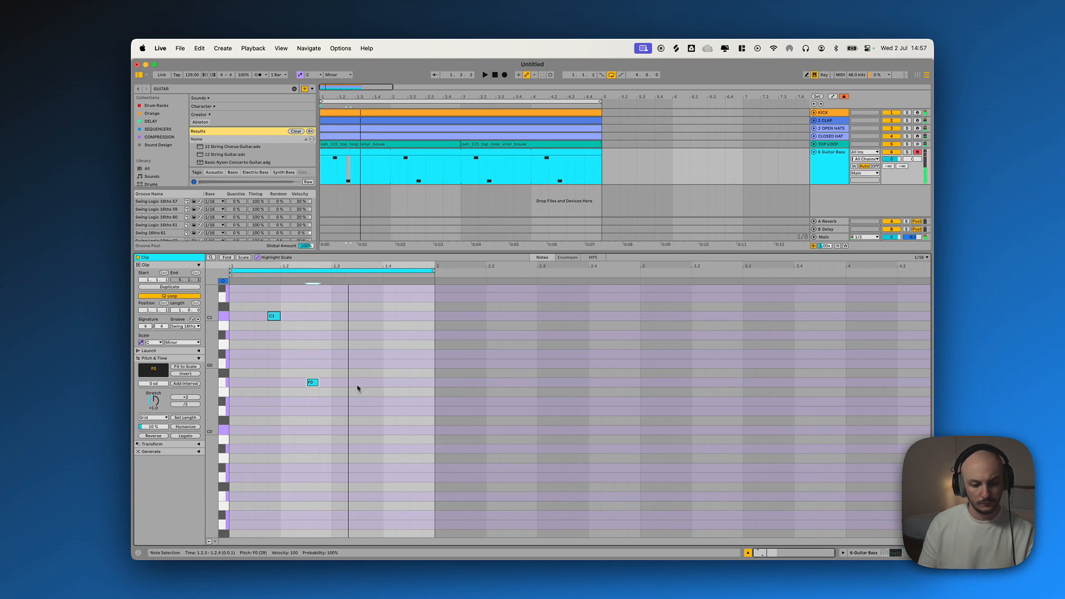
{"action": "left_click_drag", "start_coordinate": [313, 382], "coordinate": [312, 437]}
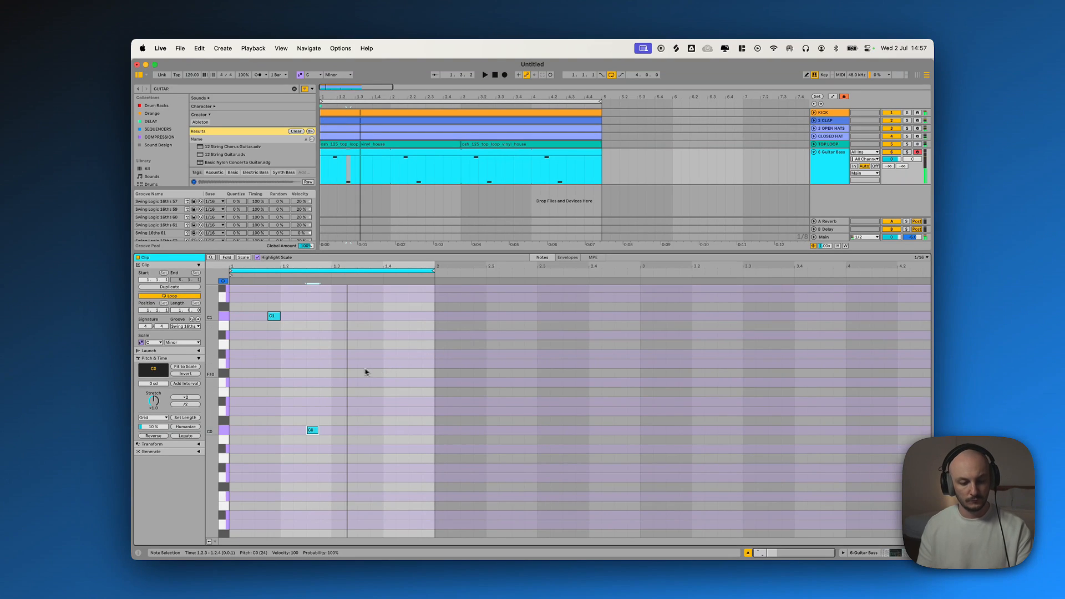
Add 1/16 notes on D0 at 1.3.2 and F0 at 1.3.3 and play the bass line
{"action": "left_click", "coordinate": [335, 354]}
{"action": "left_click_drag", "start_coordinate": [335, 354], "coordinate": [433, 355]}
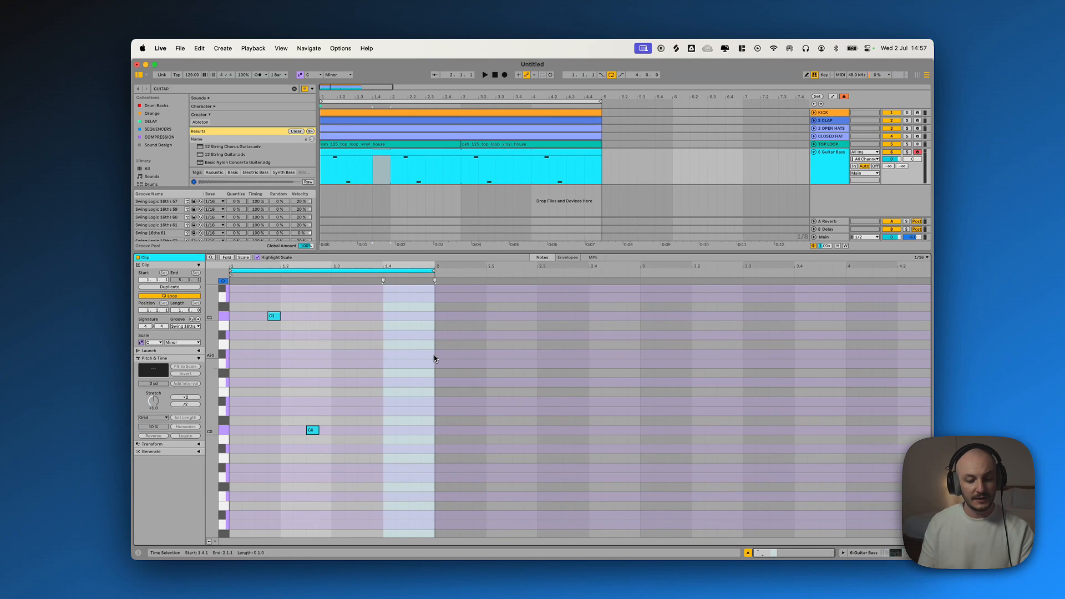
{"action": "left_click", "coordinate": [352, 416]}
{"action": "double_click", "coordinate": [350, 411]}
{"action": "double_click", "coordinate": [377, 400]}
{"action": "left_click_drag", "start_coordinate": [378, 400], "coordinate": [366, 382]}
{"action": "key", "text": "space"}
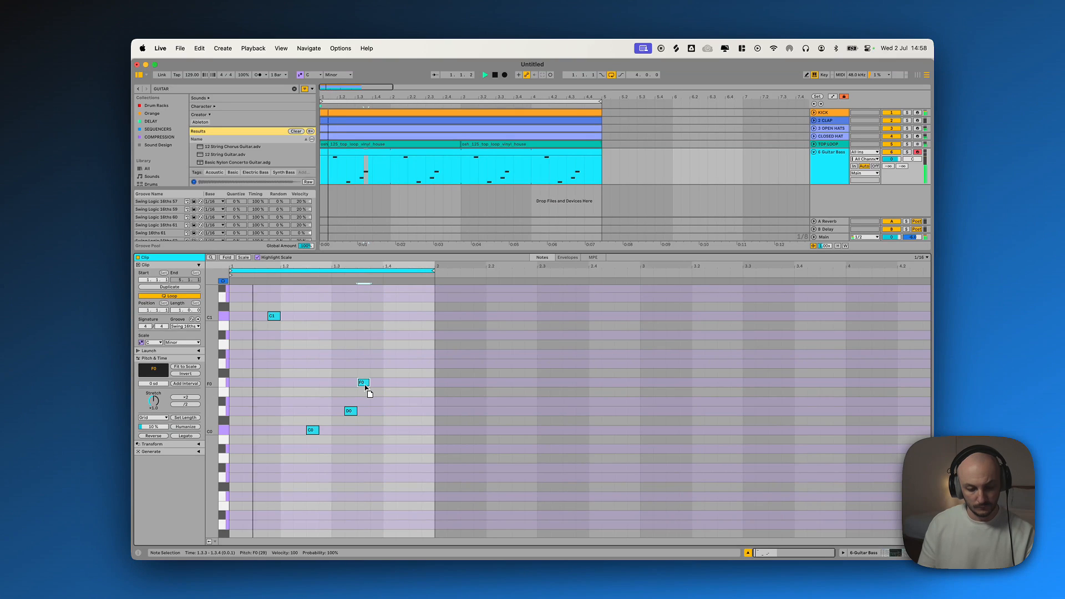
Add a 1/16 note on G0 at 1.4.3 and play the full one-bar bass line
{"action": "left_click", "coordinate": [416, 353]}
{"action": "key", "text": "space"}
{"action": "double_click", "coordinate": [416, 354]}
{"action": "mouse_move", "coordinate": [415, 352]}
{"action": "left_mouse_down"}
{"action": "mouse_move", "coordinate": [415, 399]}
{"action": "mouse_move", "coordinate": [414, 366]}
{"action": "left_mouse_up"}
{"action": "key", "text": "space"}
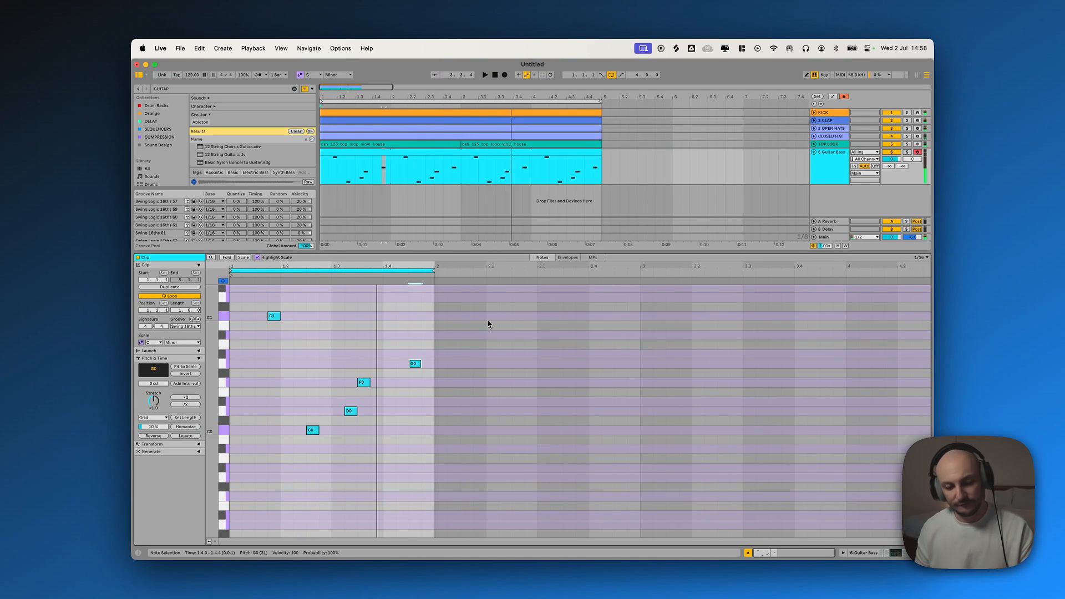
Lengthen the C0 note at 1.2.3 to two sixteenths so it ends at 1.3.1
{"action": "left_click", "coordinate": [362, 329]}
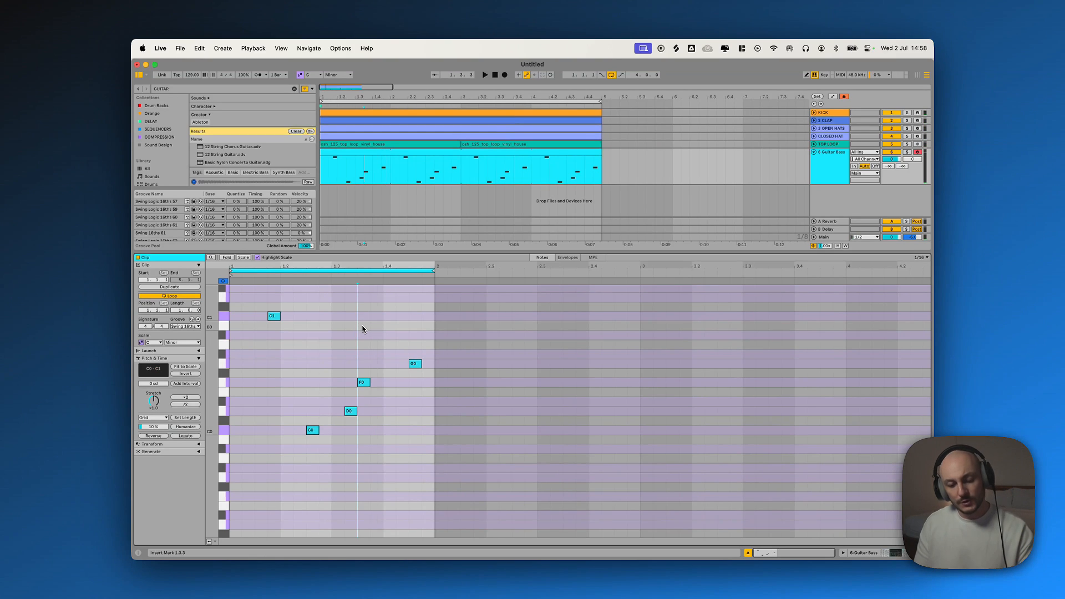
{"action": "left_click_drag", "start_coordinate": [435, 454], "coordinate": [254, 287]}
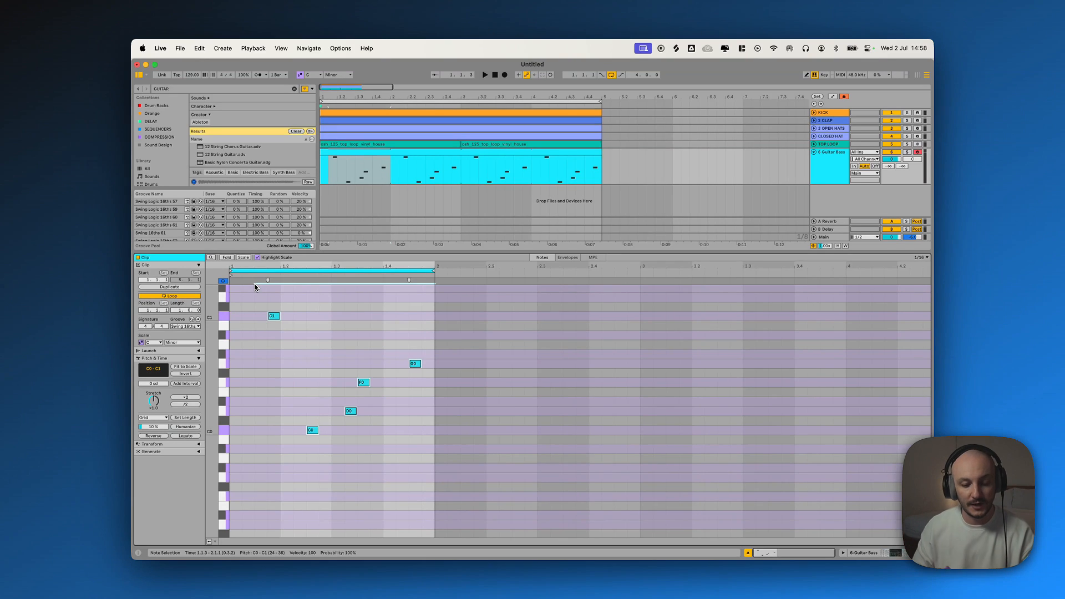
{"action": "left_click", "coordinate": [332, 348]}
{"action": "left_click_drag", "start_coordinate": [317, 431], "coordinate": [330, 431]}
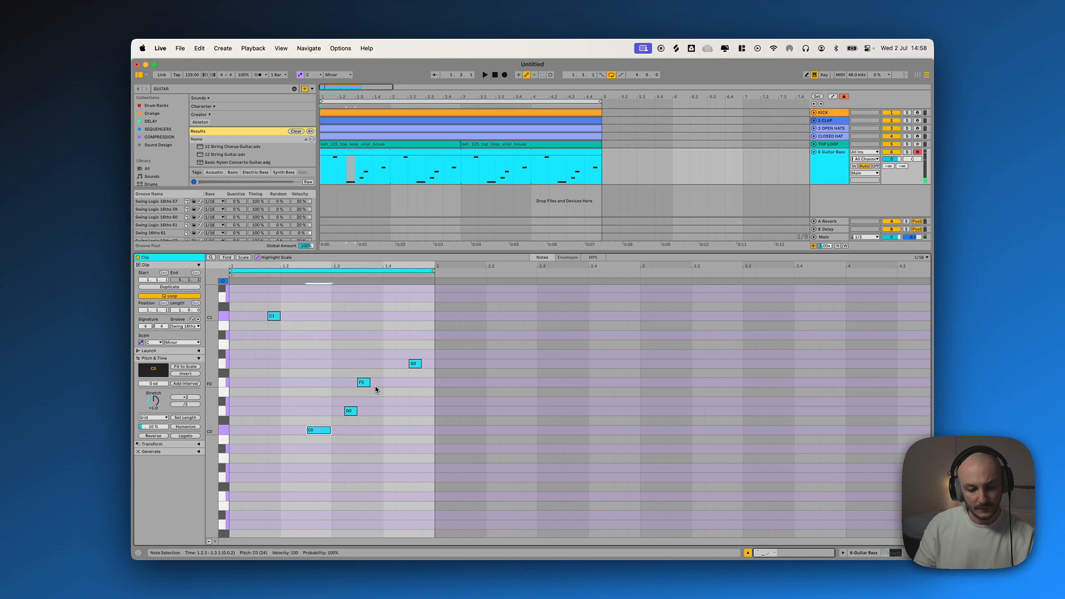
{"action": "mouse_move", "coordinate": [330, 431]}
{"action": "left_mouse_down"}
{"action": "mouse_move", "coordinate": [357, 434]}
{"action": "mouse_move", "coordinate": [327, 437]}
{"action": "left_mouse_up"}
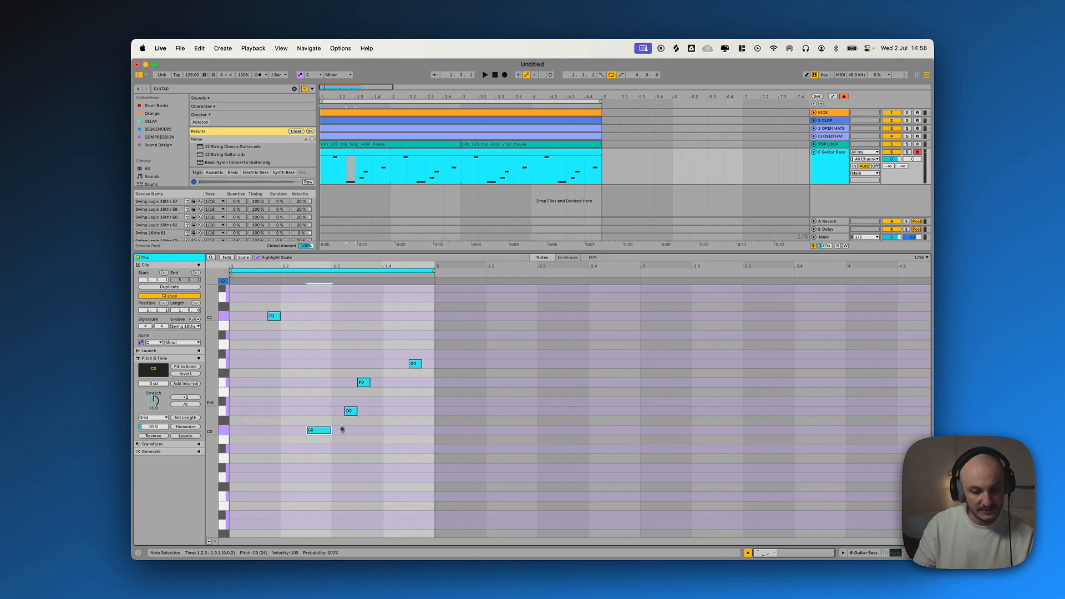
Lengthen the F0 note at 1.3.3 to two sixteenths and shorten the D0 note at 1.3.2 to about half a sixteenth while playing
{"action": "left_click_drag", "start_coordinate": [367, 385], "coordinate": [432, 363]}
{"action": "key", "text": "space"}
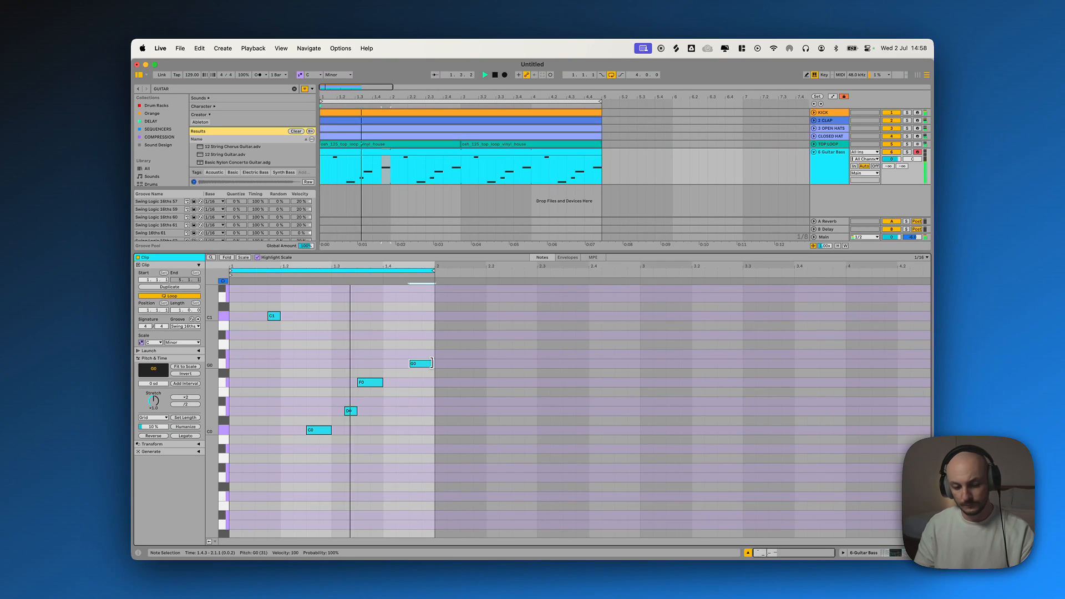
{"action": "left_click_drag", "start_coordinate": [431, 363], "coordinate": [421, 362]}
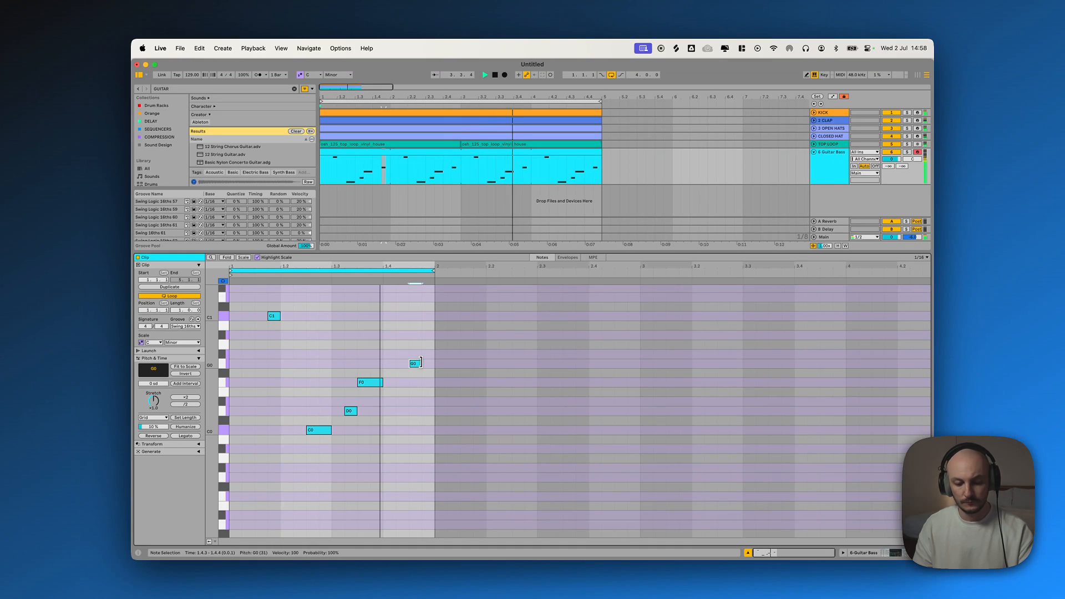
{"action": "left_click_drag", "start_coordinate": [357, 410], "coordinate": [348, 410]}
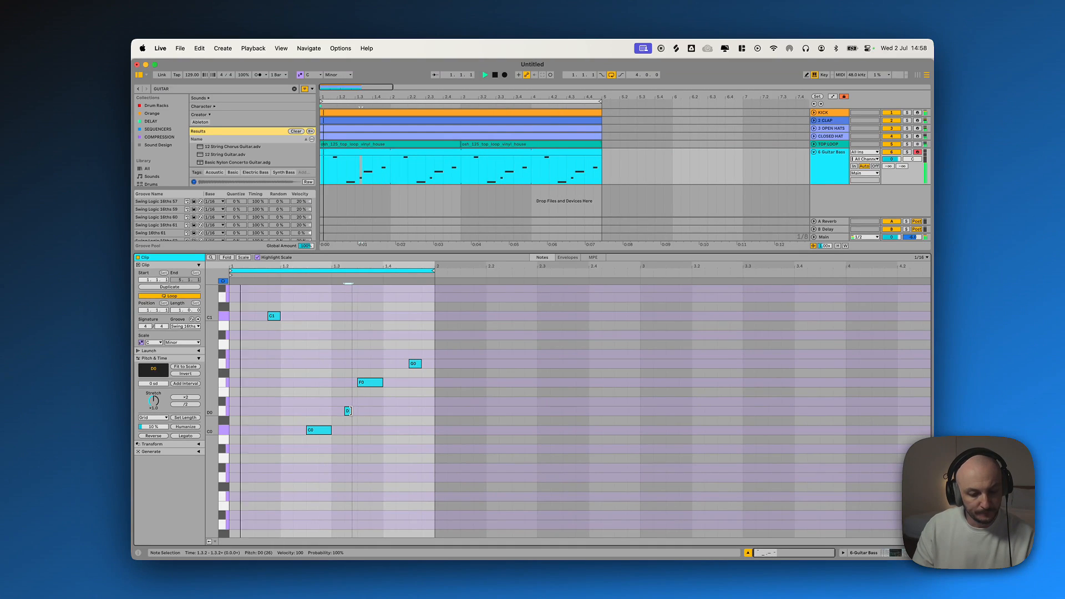
{"action": "left_click", "coordinate": [395, 387]}
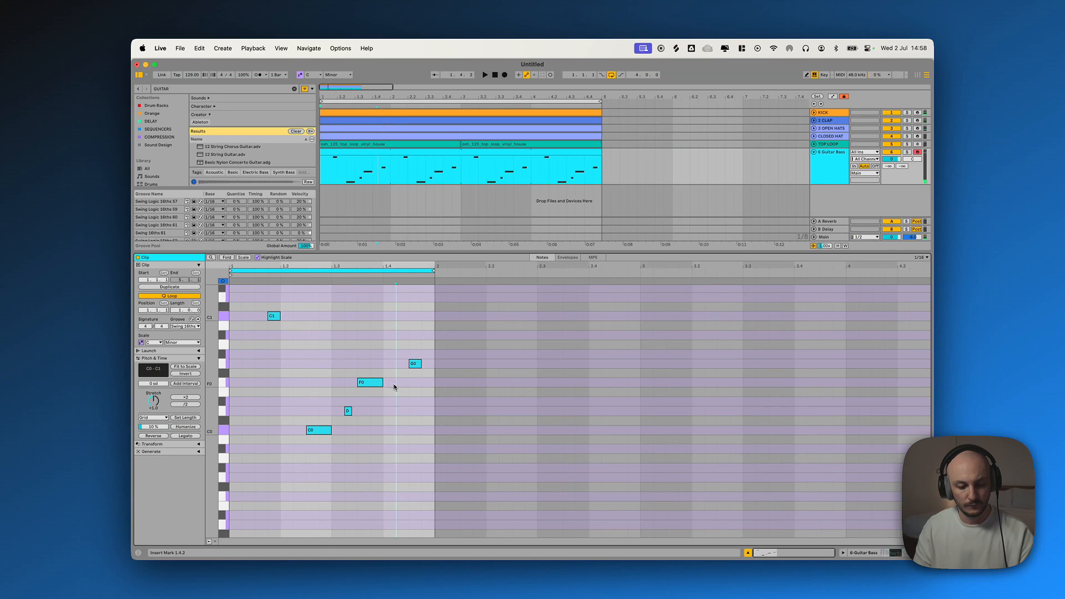
Add a second F0 note at 1.4.1 and shorten it to just over half a sixteenth while the loop plays
{"action": "mouse_move", "coordinate": [382, 383]}
{"action": "left_mouse_down"}
{"action": "mouse_move", "coordinate": [423, 383]}
{"action": "mouse_move", "coordinate": [383, 387]}
{"action": "left_mouse_up"}
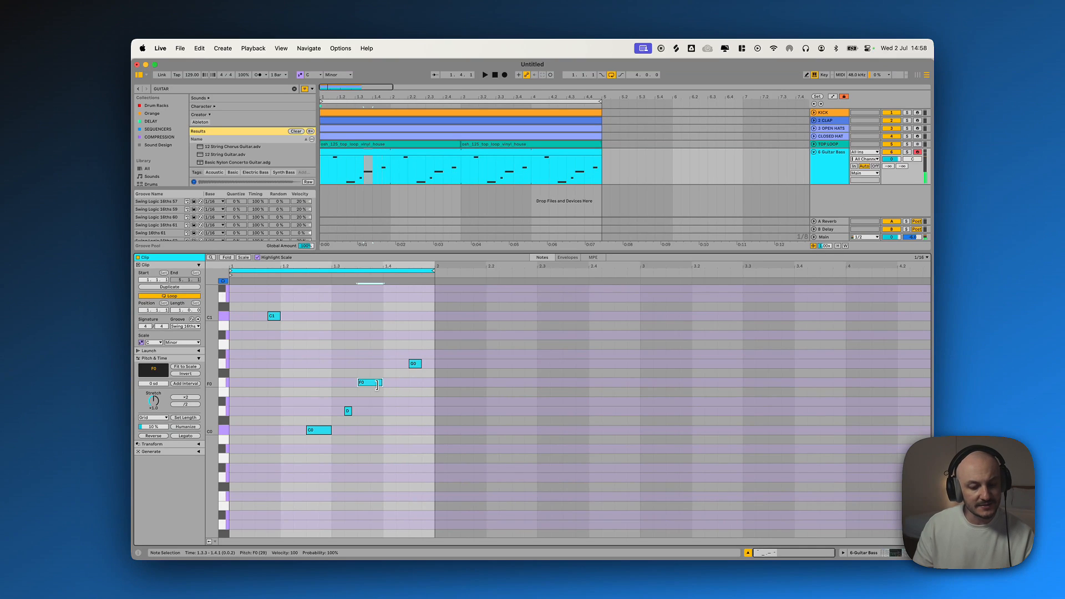
{"action": "left_click_drag", "start_coordinate": [408, 382], "coordinate": [408, 382]}
{"action": "key", "text": "space"}
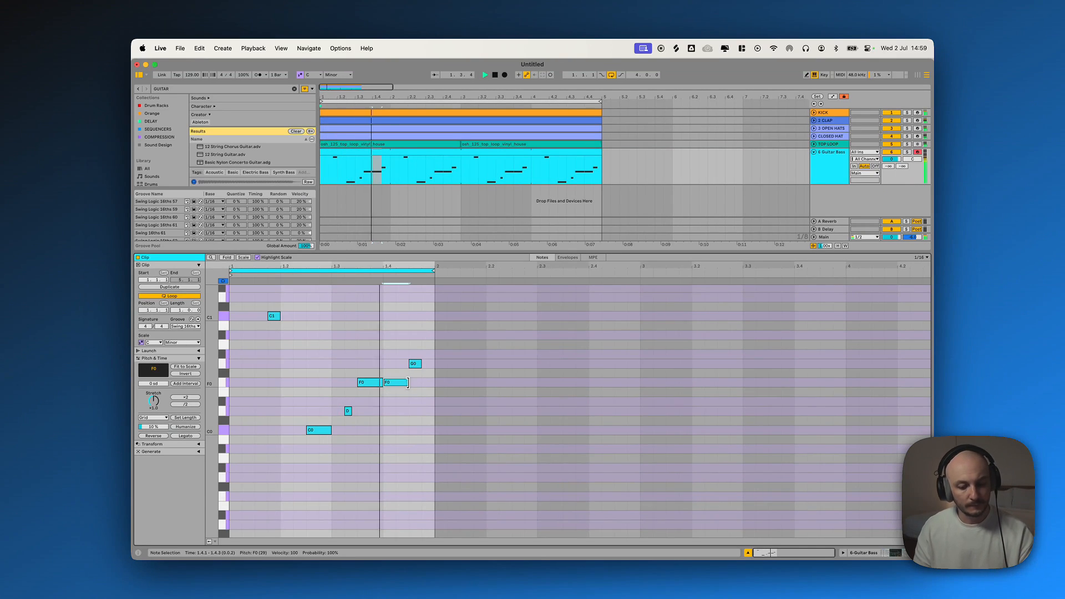
{"action": "left_click_drag", "start_coordinate": [407, 383], "coordinate": [394, 383]}
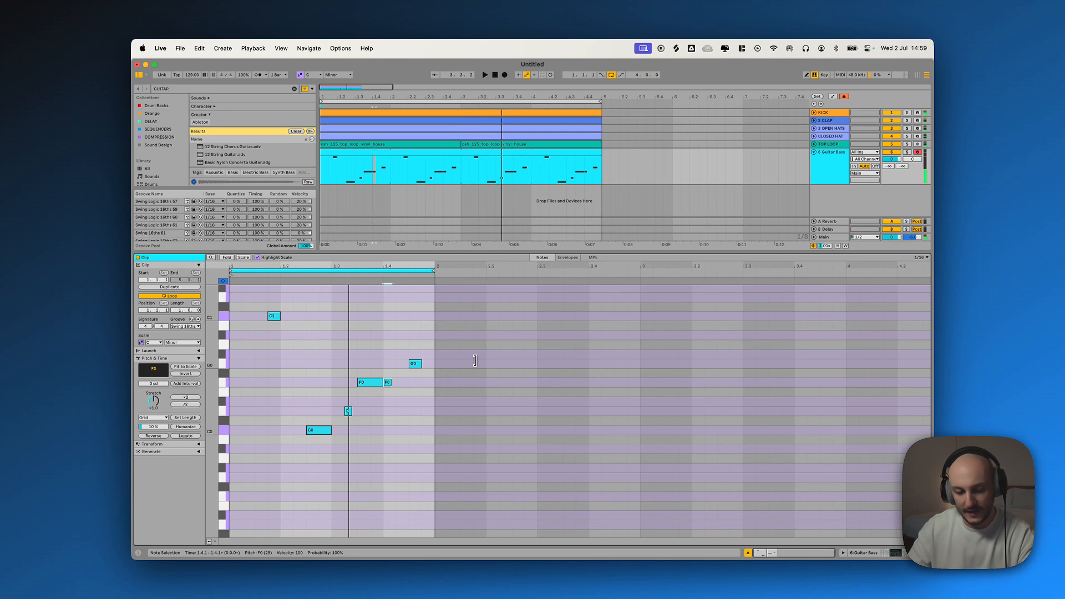
Show the Guitar Bass device, lower its filter frequency to 1.52 kHz and play the groove
{"action": "left_click", "coordinate": [873, 553]}
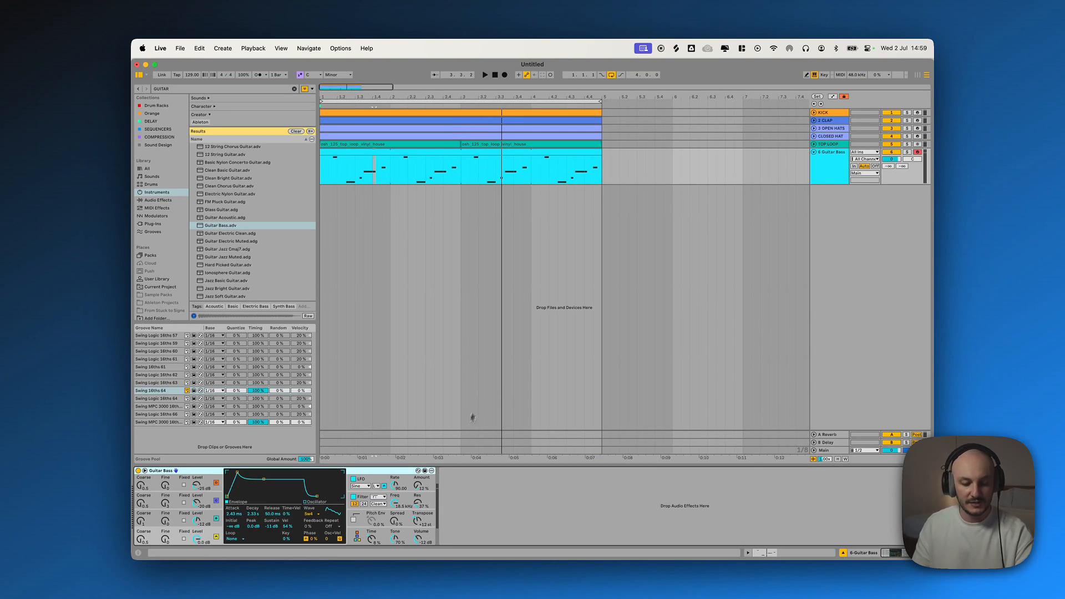
{"action": "left_click", "coordinate": [396, 505]}
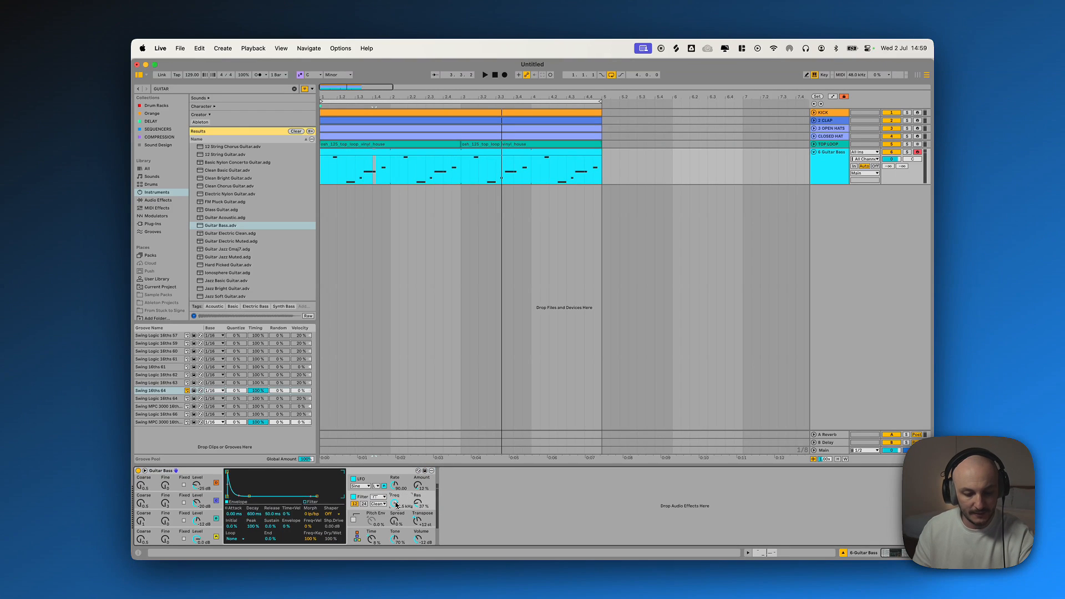
{"action": "left_click", "coordinate": [201, 537]}
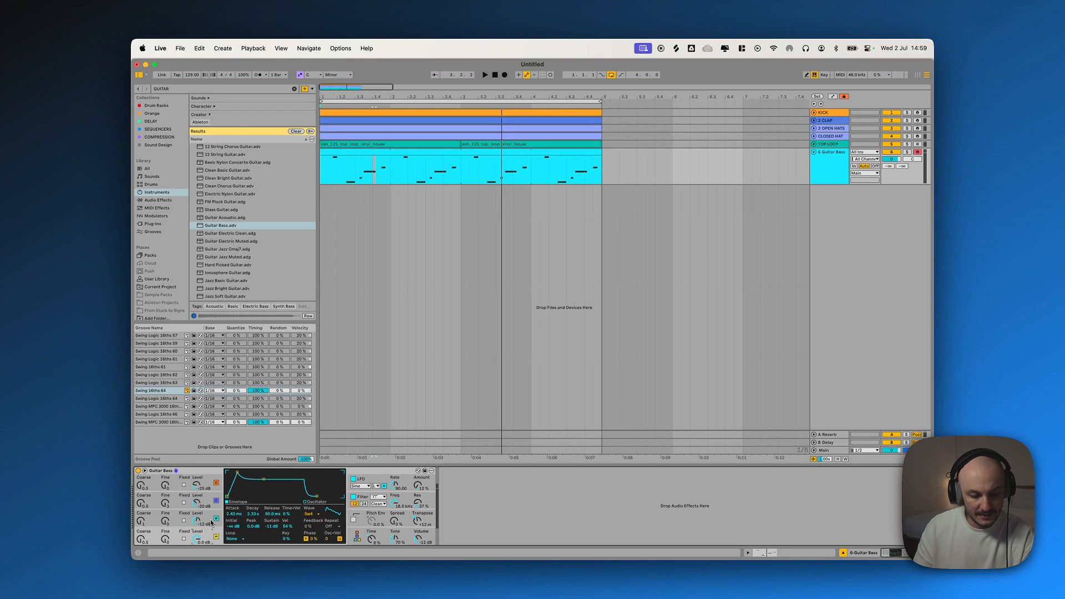
{"action": "left_click", "coordinate": [212, 522]}
{"action": "left_click", "coordinate": [213, 510]}
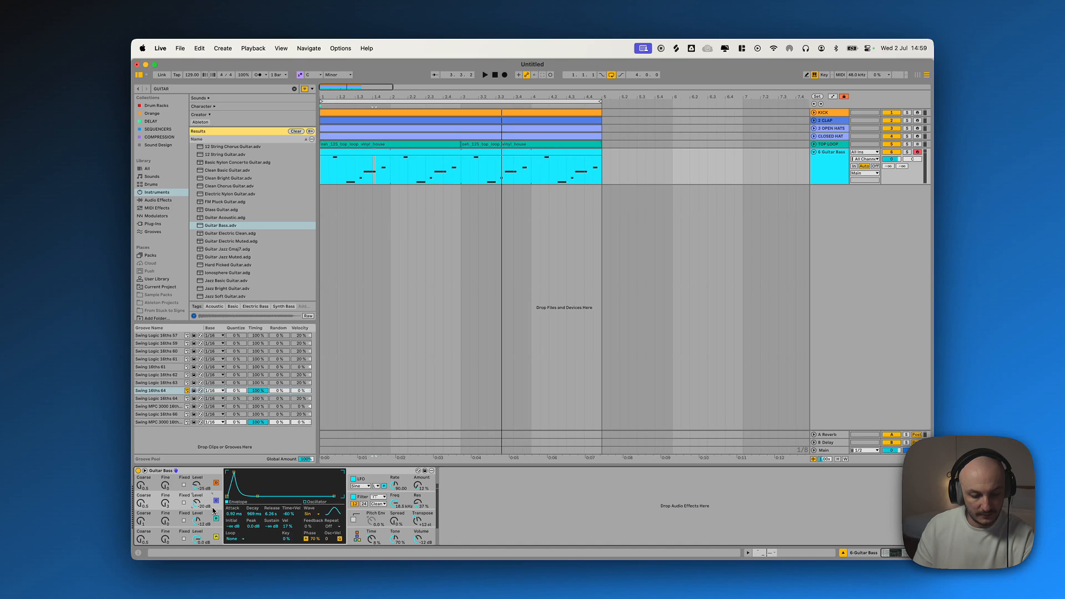
{"action": "left_click", "coordinate": [395, 504]}
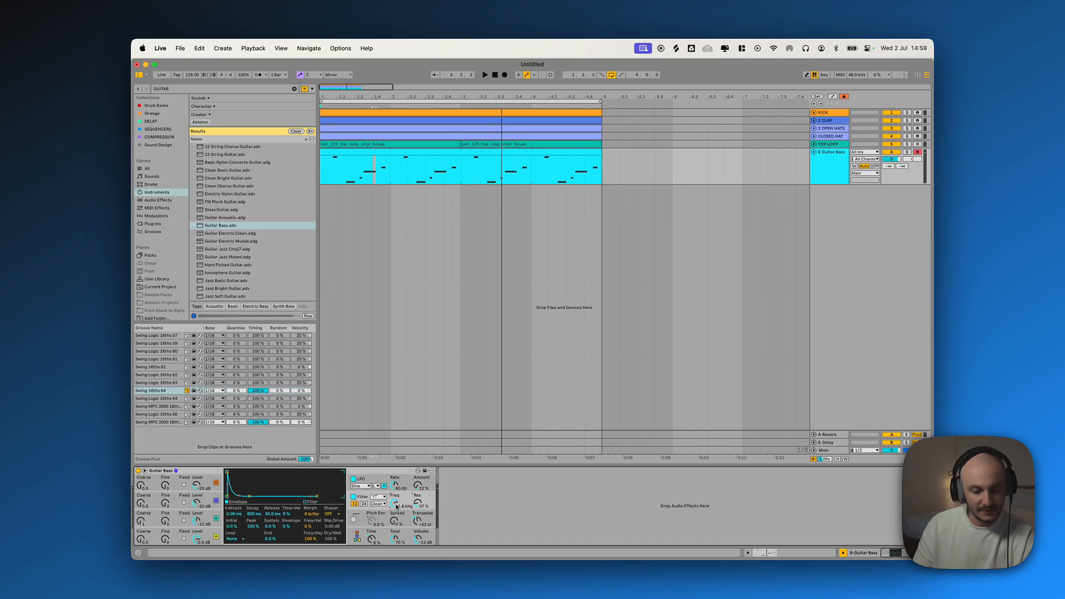
{"action": "key", "text": "space"}
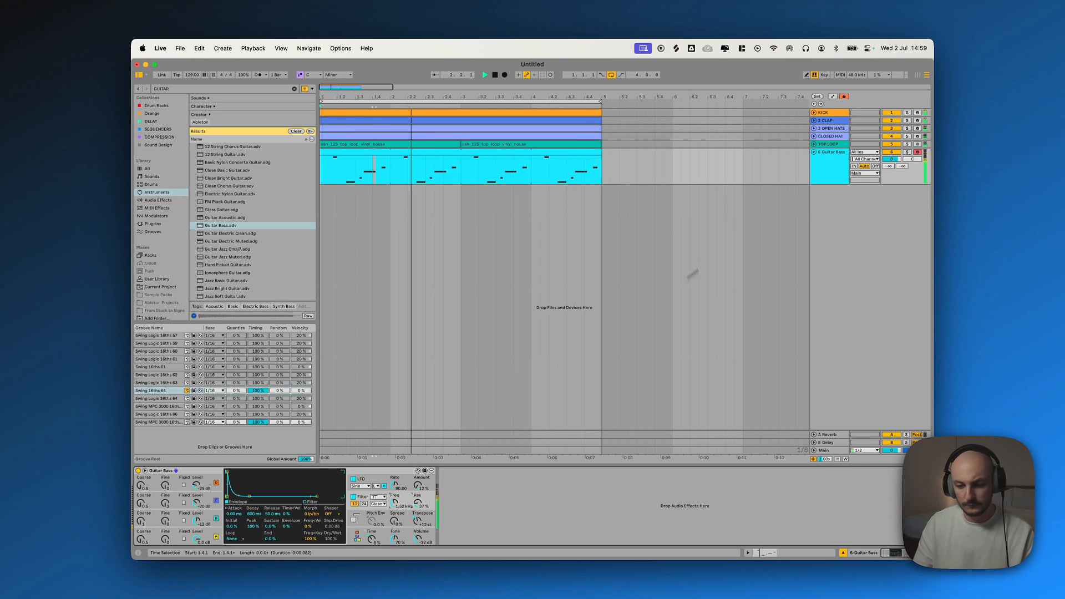
{"action": "left_click_drag", "start_coordinate": [893, 159], "coordinate": [896, 163]}
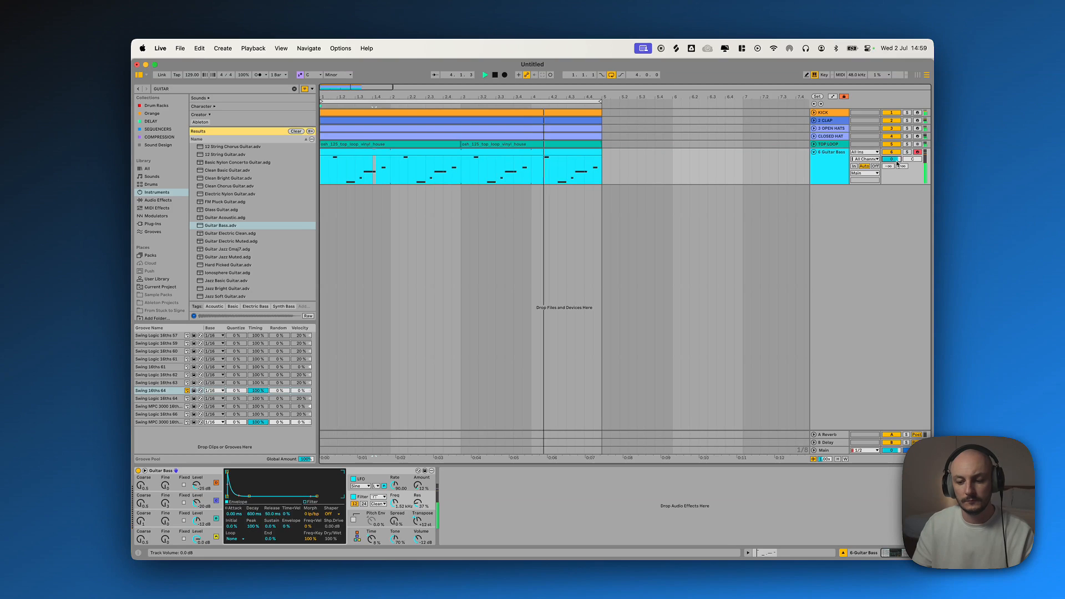
{"action": "left_click", "coordinate": [834, 169]}
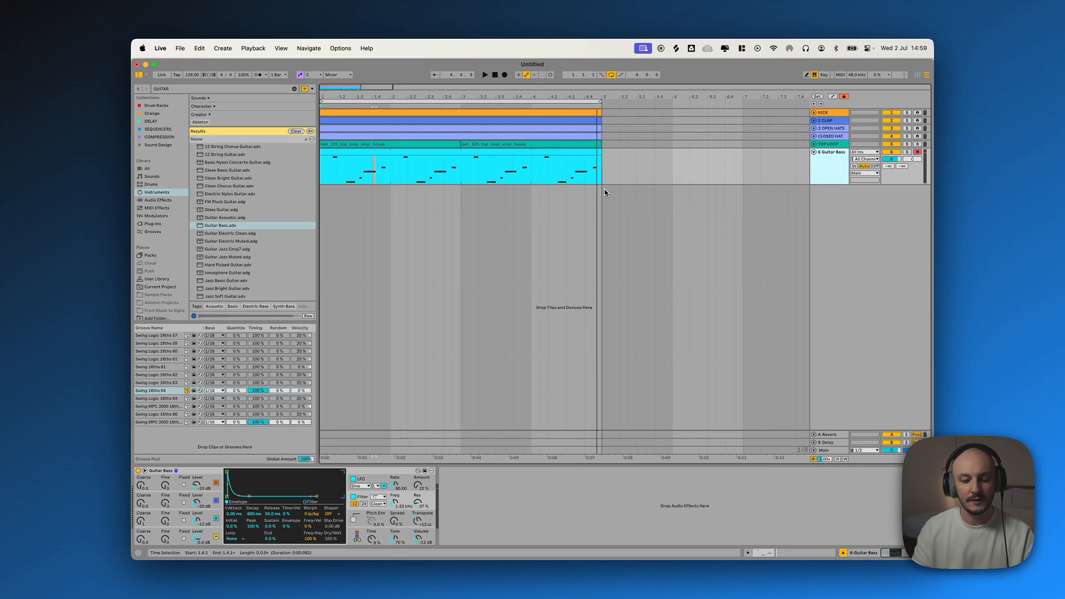
Reopen the bass clip, extend its loop to two bars and duplicate the first bar's notes into bar 2
{"action": "double_click", "coordinate": [506, 152]}
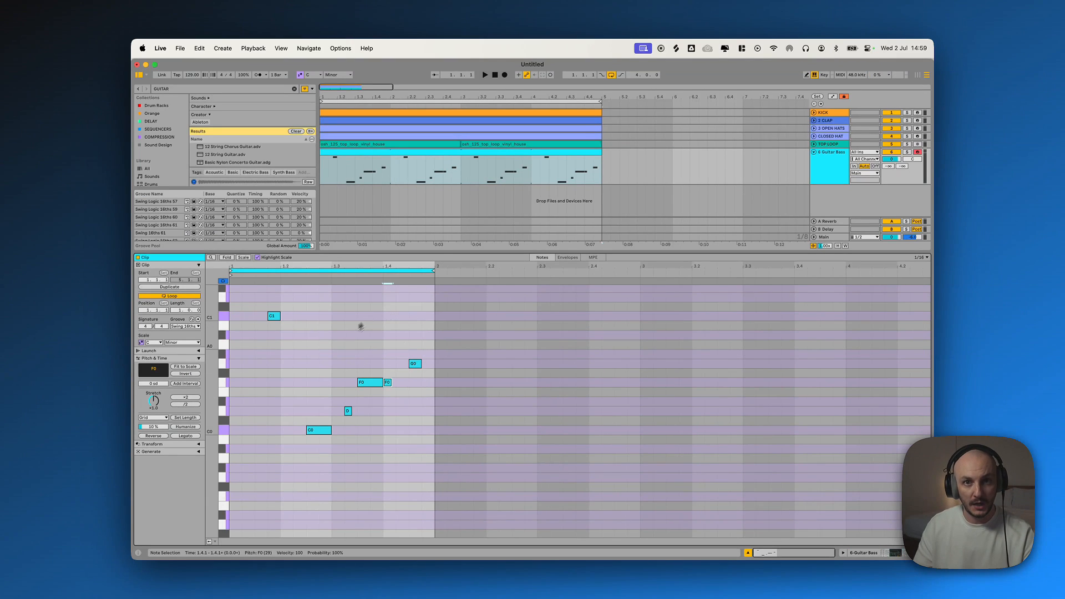
{"action": "left_click_drag", "start_coordinate": [432, 272], "coordinate": [637, 279]}
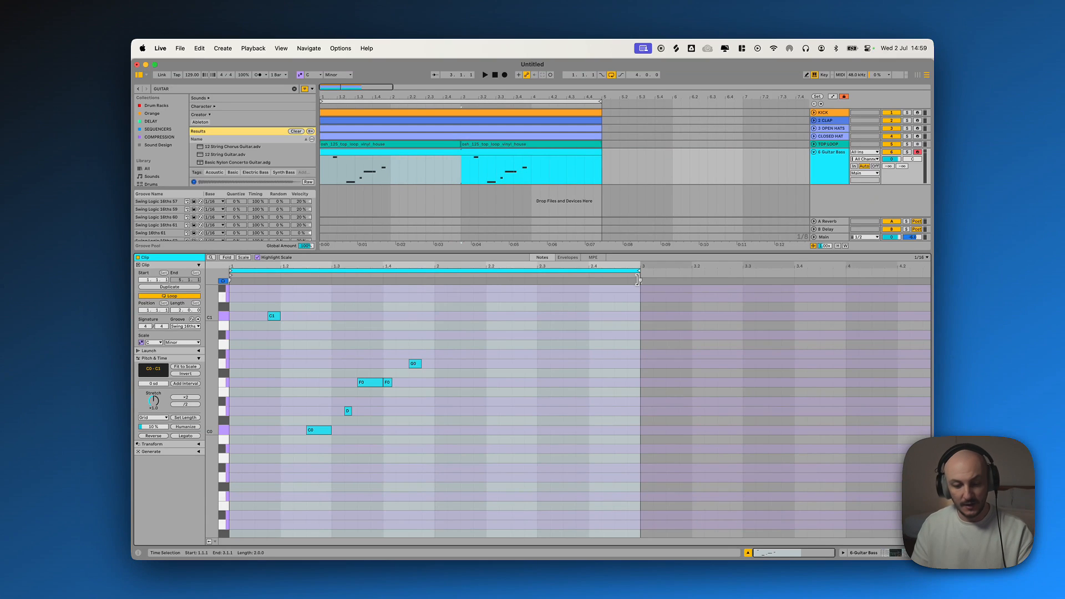
{"action": "left_click_drag", "start_coordinate": [434, 485], "coordinate": [230, 304]}
{"action": "key", "text": "super+d"}
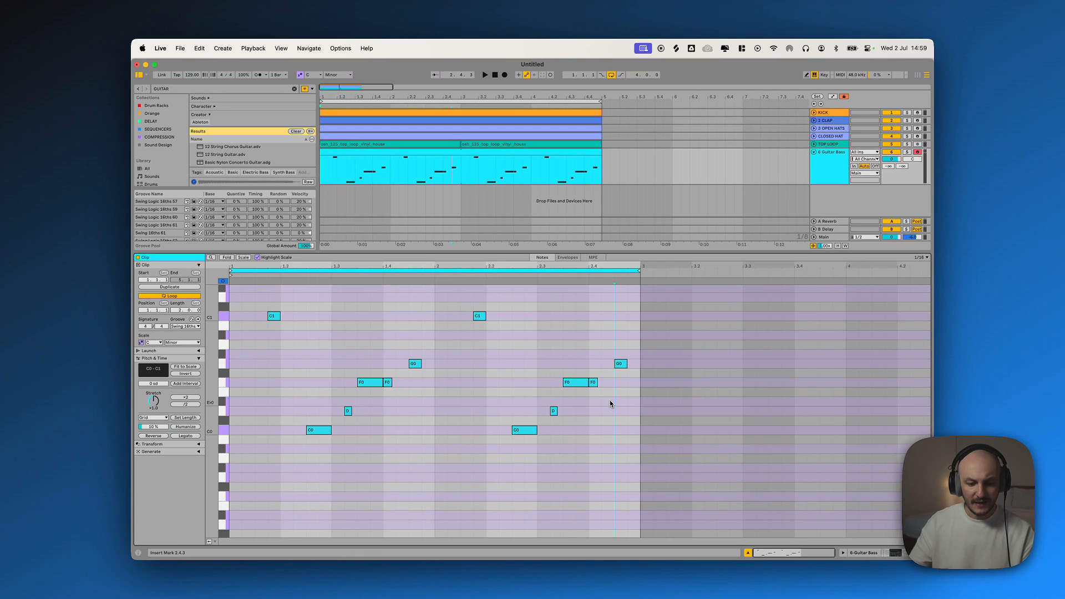
Lower the second bar's G0 note at 2.4.3 to Eb0 and delete the short F0 note at 2.4.1, playing the line
{"action": "left_click_drag", "start_coordinate": [637, 404], "coordinate": [585, 335]}
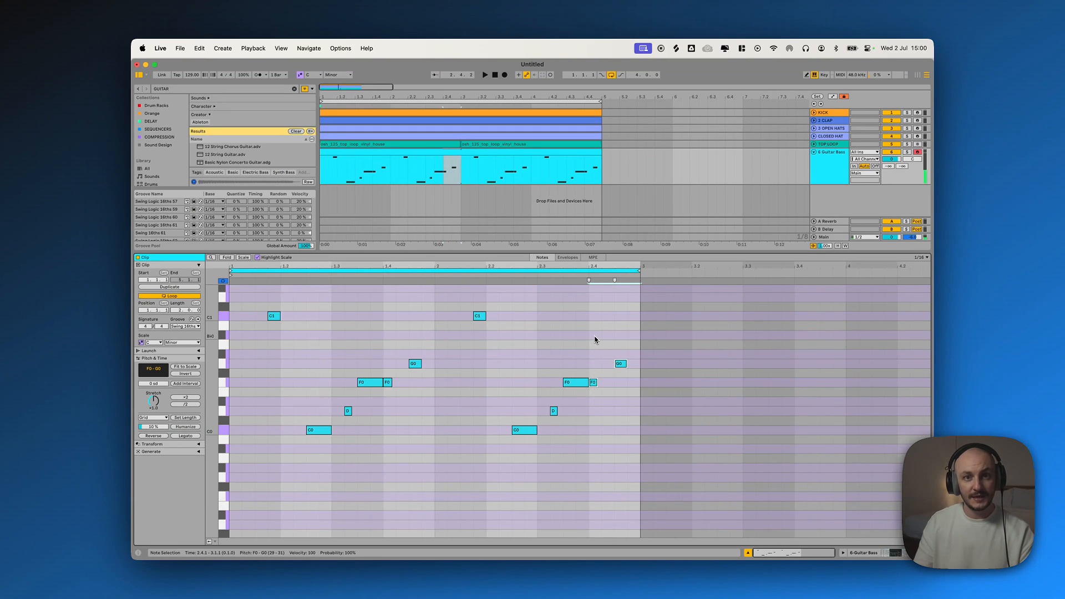
{"action": "left_click", "coordinate": [582, 333]}
{"action": "key", "text": "space"}
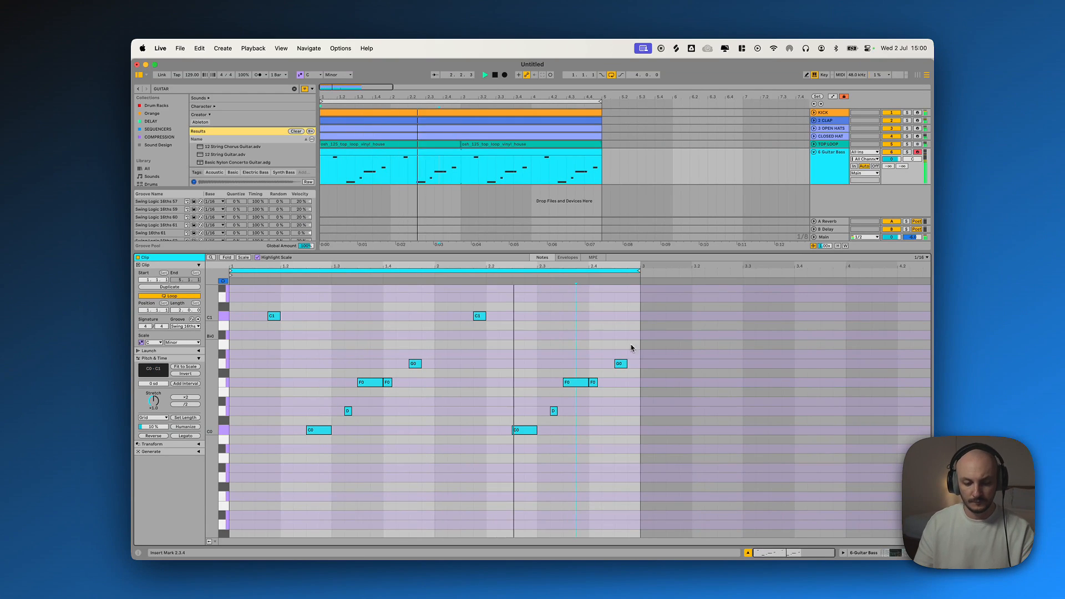
{"action": "key", "text": "space"}
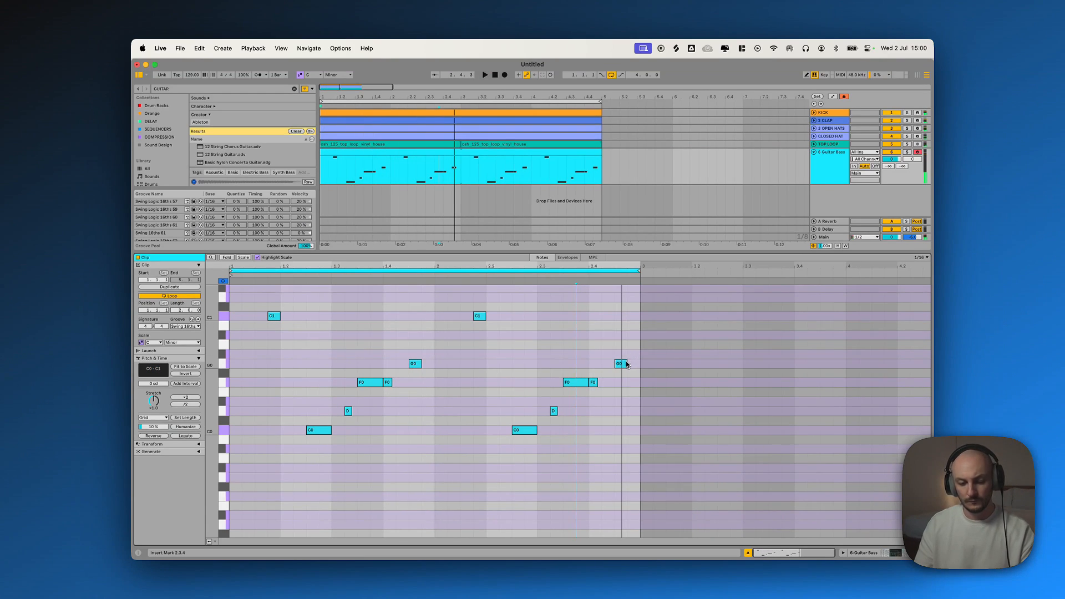
{"action": "left_click_drag", "start_coordinate": [624, 364], "coordinate": [627, 413]}
{"action": "key", "text": "space"}
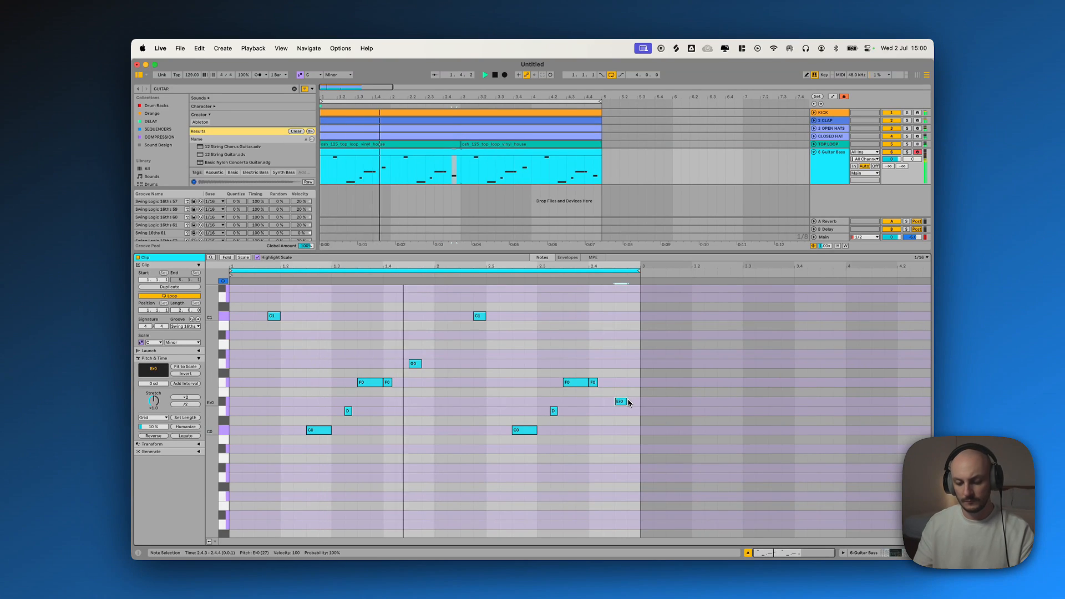
{"action": "key", "text": "XF86AudioRaiseVolume"}
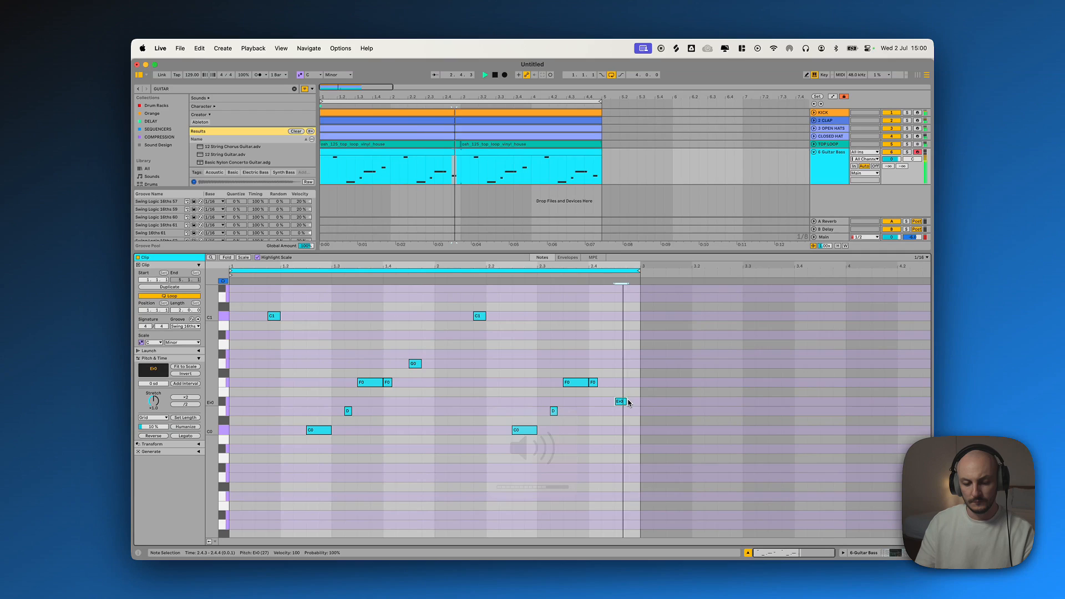
{"action": "left_click", "coordinate": [593, 384]}
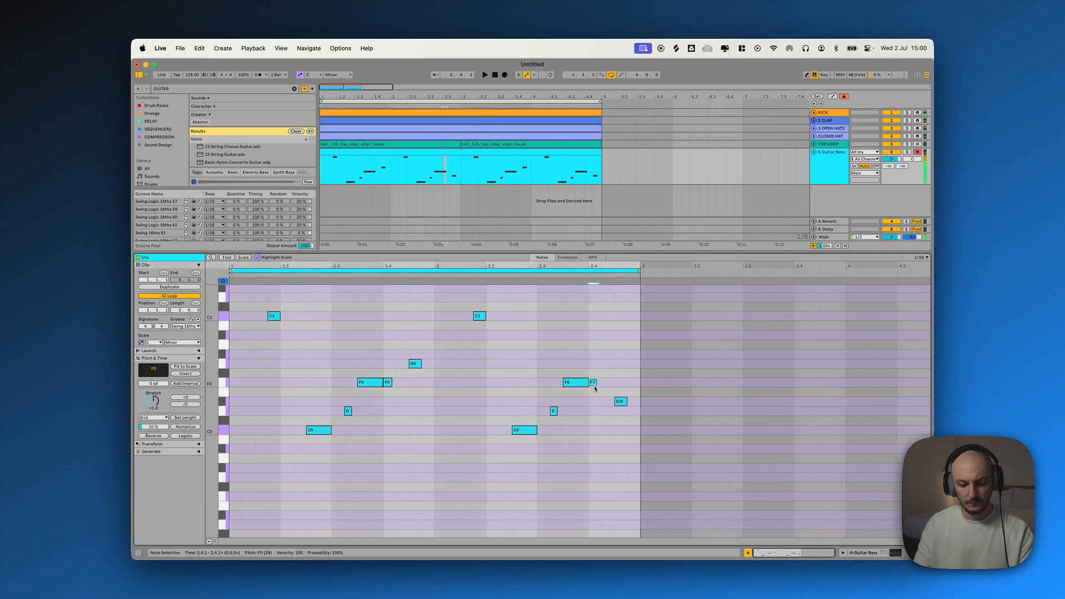
{"action": "key", "text": "space"}
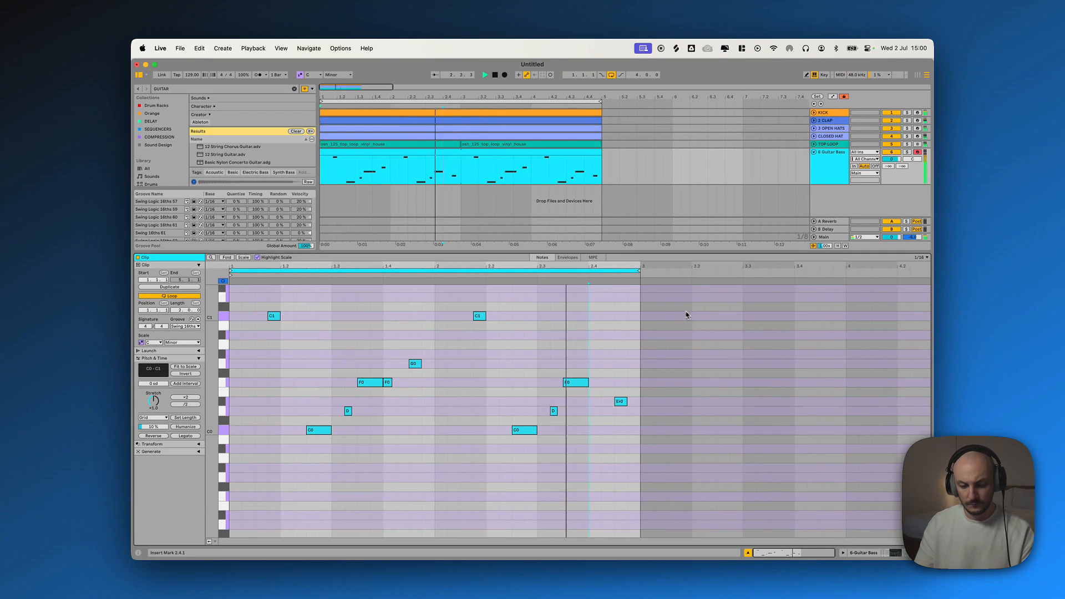
Try the last bass note on C0 at 2.4.3 and on F0 at 2.4.4, playing each variation
{"action": "left_click_drag", "start_coordinate": [622, 401], "coordinate": [624, 410]}
{"action": "key", "text": "space"}
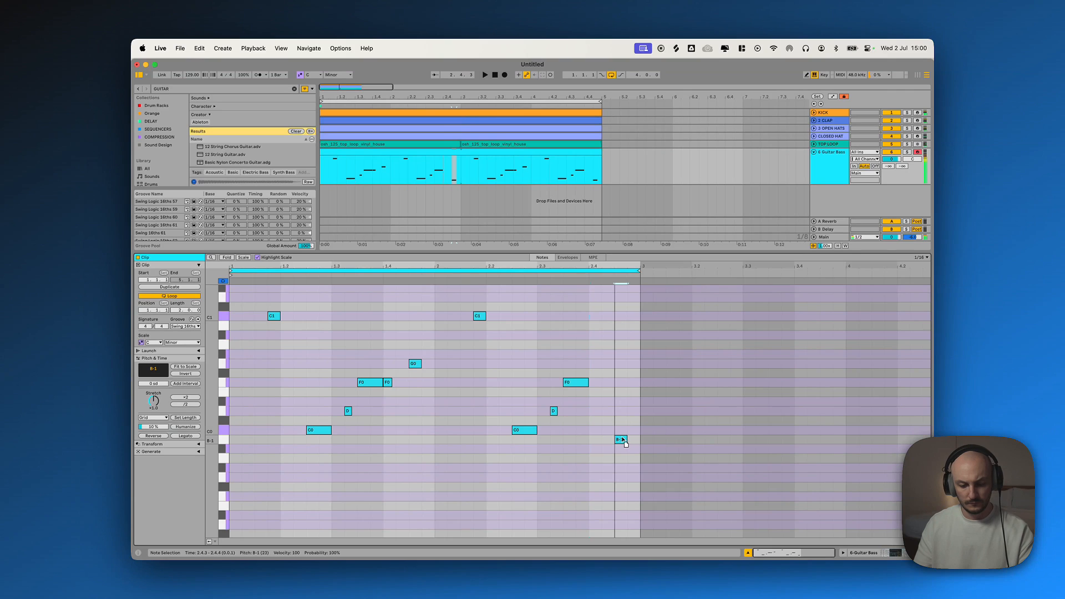
{"action": "key", "text": "space"}
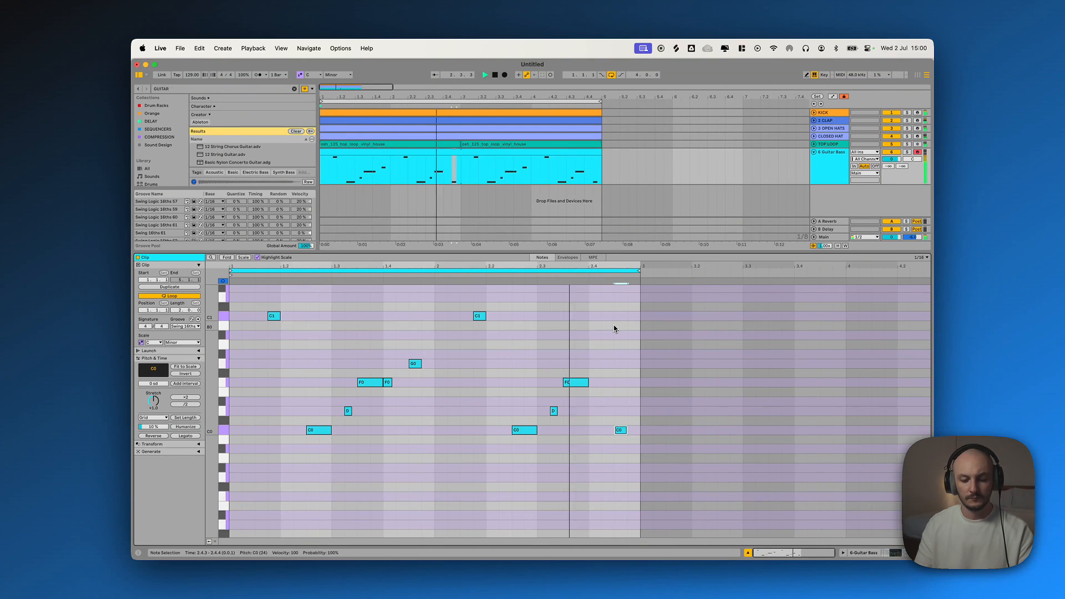
{"action": "left_click_drag", "start_coordinate": [621, 427], "coordinate": [630, 392]}
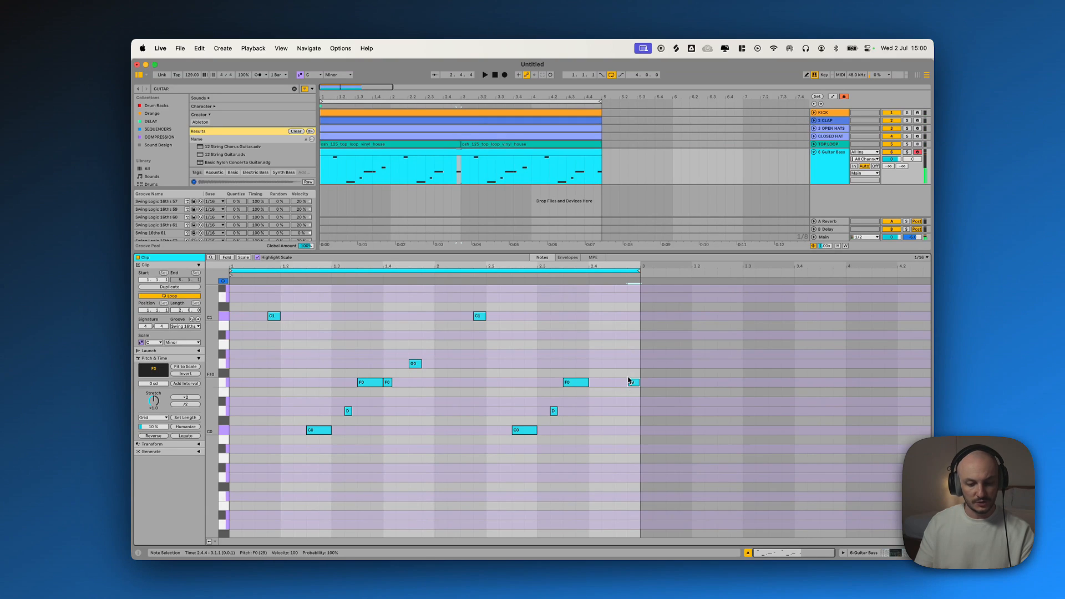
{"action": "key", "text": "space"}
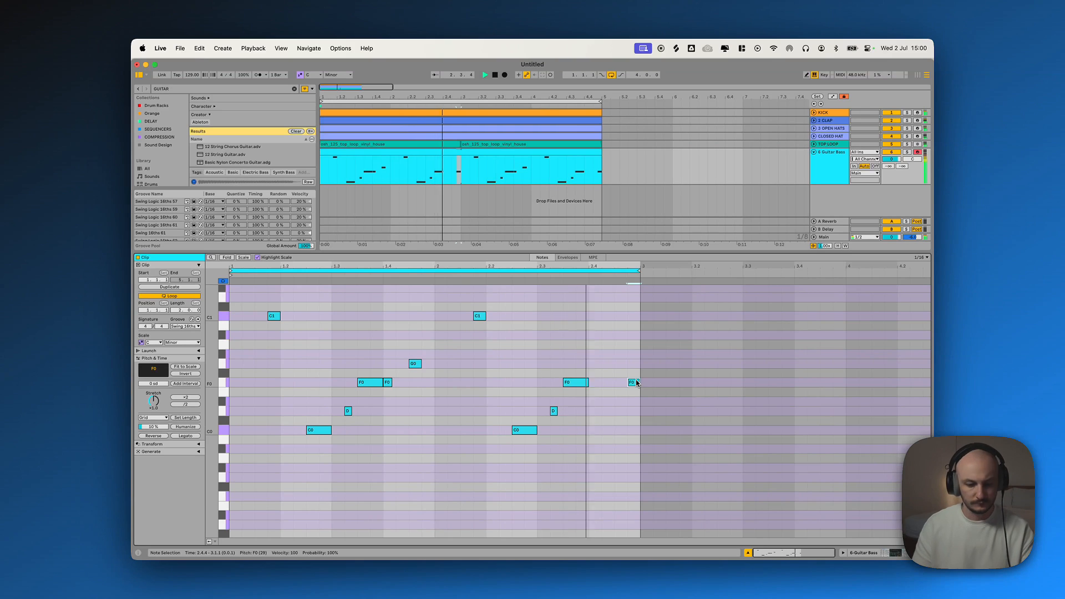
{"action": "key", "text": "space"}
Try an added Ab0 note at 2.4.2, move it to 2.4.3 on G0 and then F0, and play the ending
{"action": "double_click", "coordinate": [607, 353]}
{"action": "left_click", "coordinate": [525, 273]}
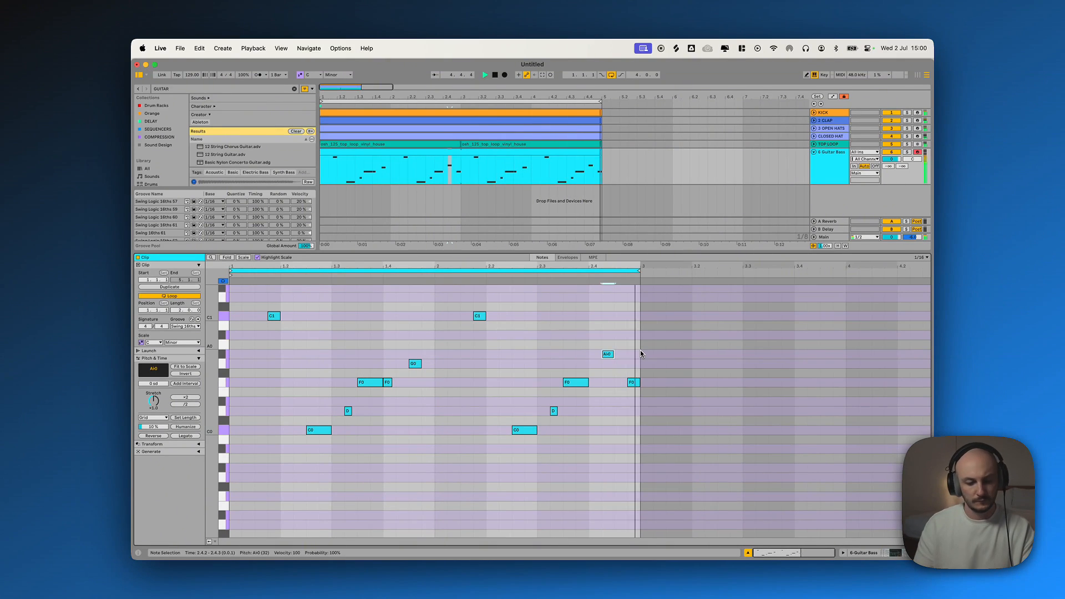
{"action": "left_click_drag", "start_coordinate": [613, 366], "coordinate": [621, 366]}
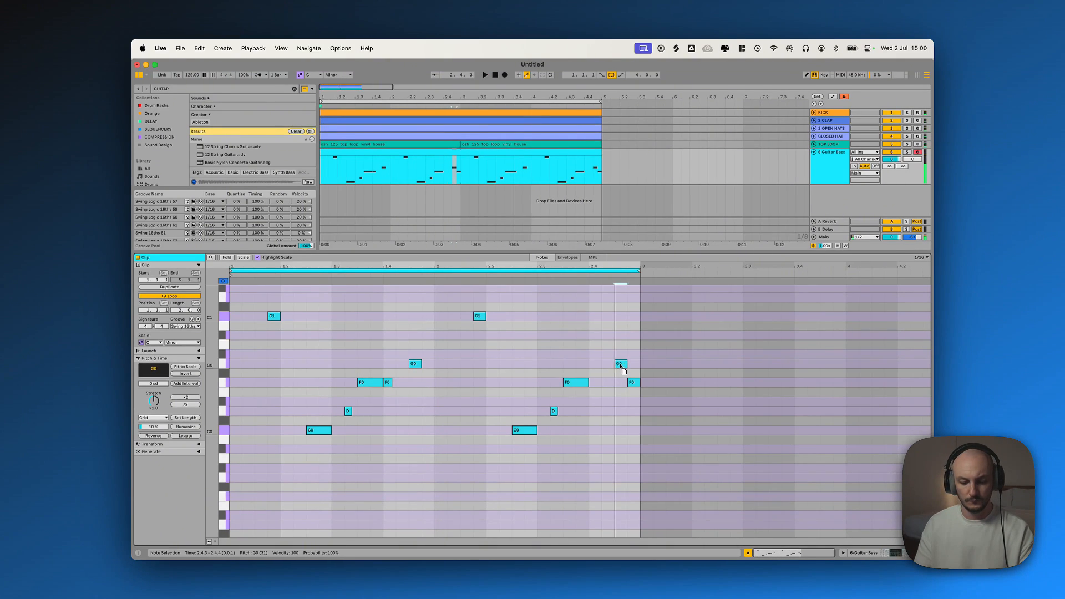
{"action": "key", "text": "space"}
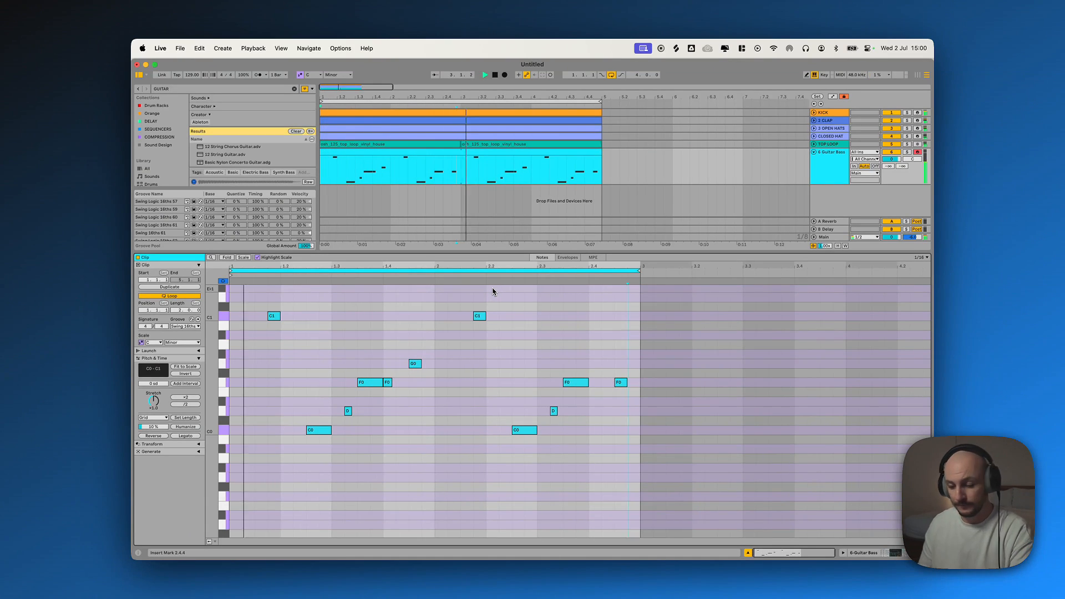
Lower the final F0 note at 2.4.3 to Eb0 and play the two-bar bass line
{"action": "key", "text": "XF86AudioRaiseVolume"}
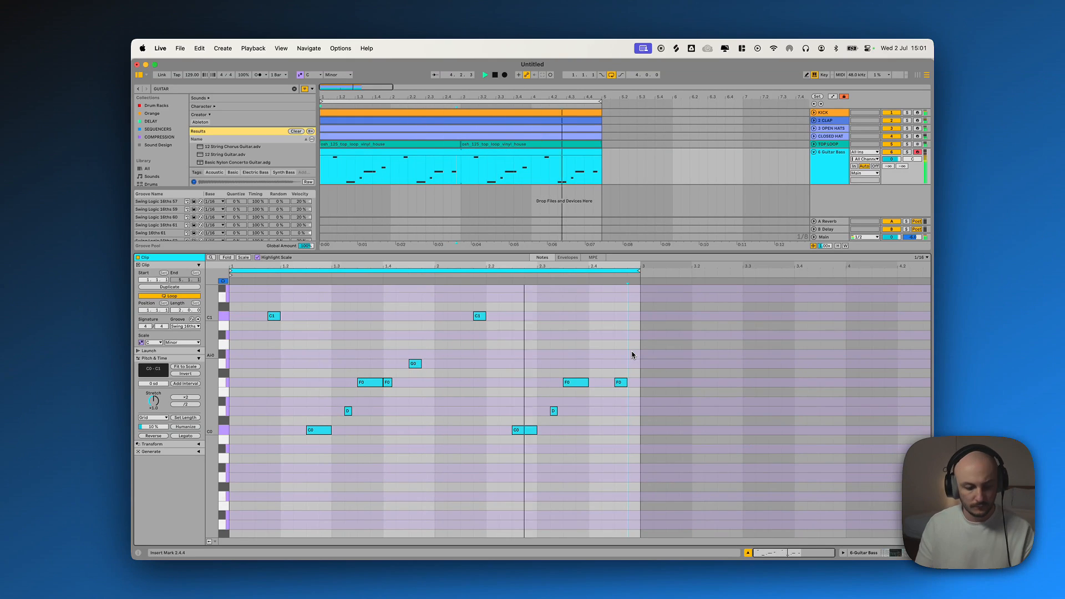
{"action": "key", "text": "space"}
{"action": "left_click", "coordinate": [620, 382]}
{"action": "key", "text": "space"}
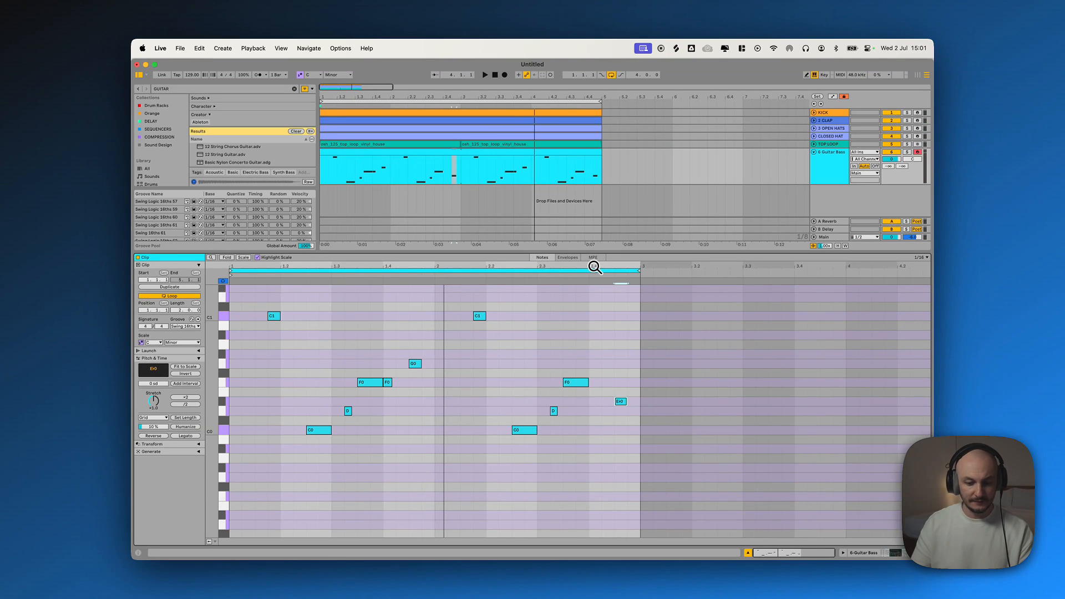
Extend the bass clip's loop from two bars to four bars
{"action": "mouse_move", "coordinate": [639, 275]}
{"action": "left_mouse_down"}
{"action": "mouse_move", "coordinate": [935, 292]}
{"action": "mouse_move", "coordinate": [928, 271]}
{"action": "mouse_move", "coordinate": [866, 276]}
{"action": "left_mouse_up"}
{"action": "scroll", "coordinate": [846, 309], "scroll_direction": "right", "scroll_amount": 1}
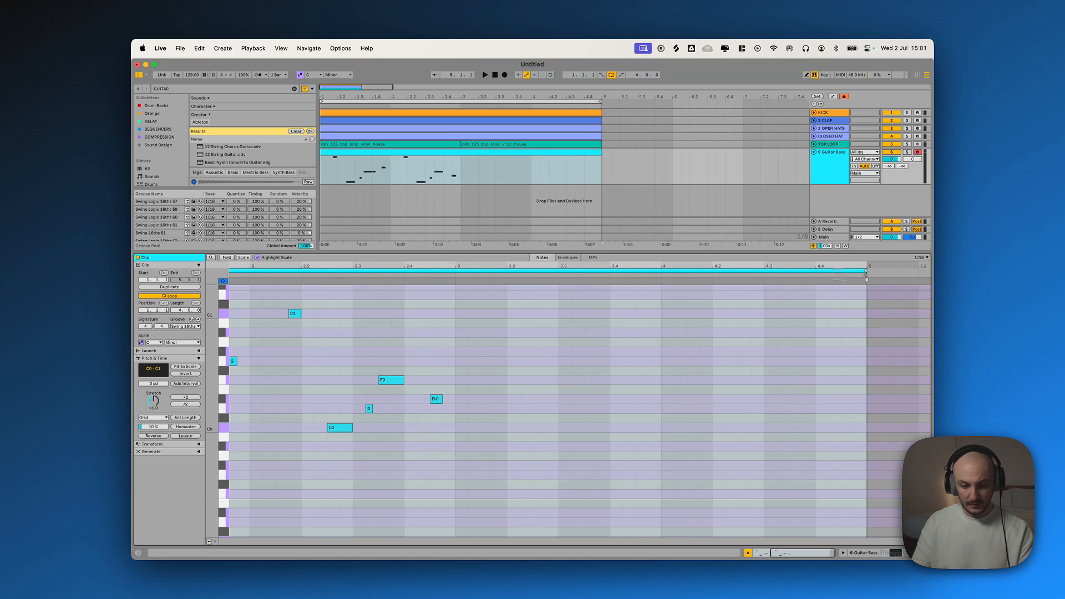
Duplicate all bass notes from bars one and two into bars three and four of the clip
{"action": "double_click", "coordinate": [599, 266]}
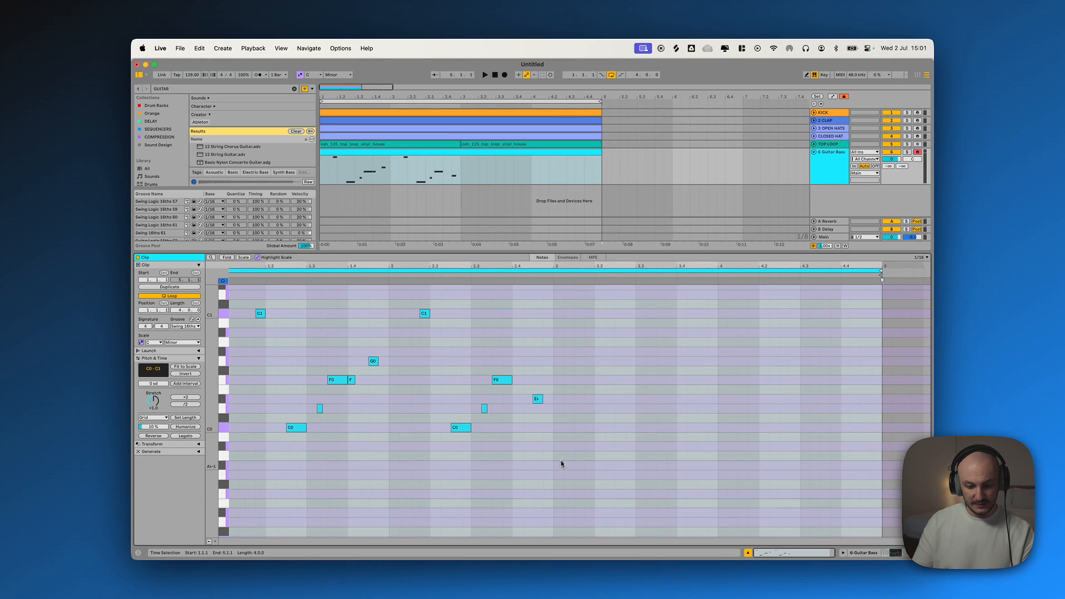
{"action": "left_click", "coordinate": [558, 469]}
{"action": "left_click_drag", "start_coordinate": [553, 469], "coordinate": [229, 299]}
{"action": "key", "text": "super+d"}
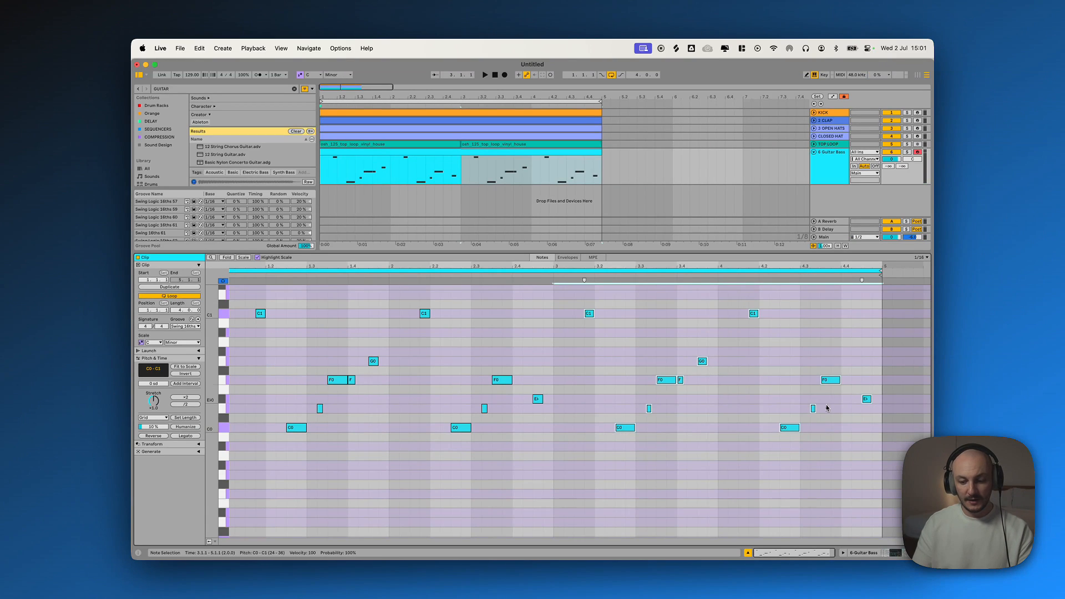
{"action": "left_click", "coordinate": [831, 408]}
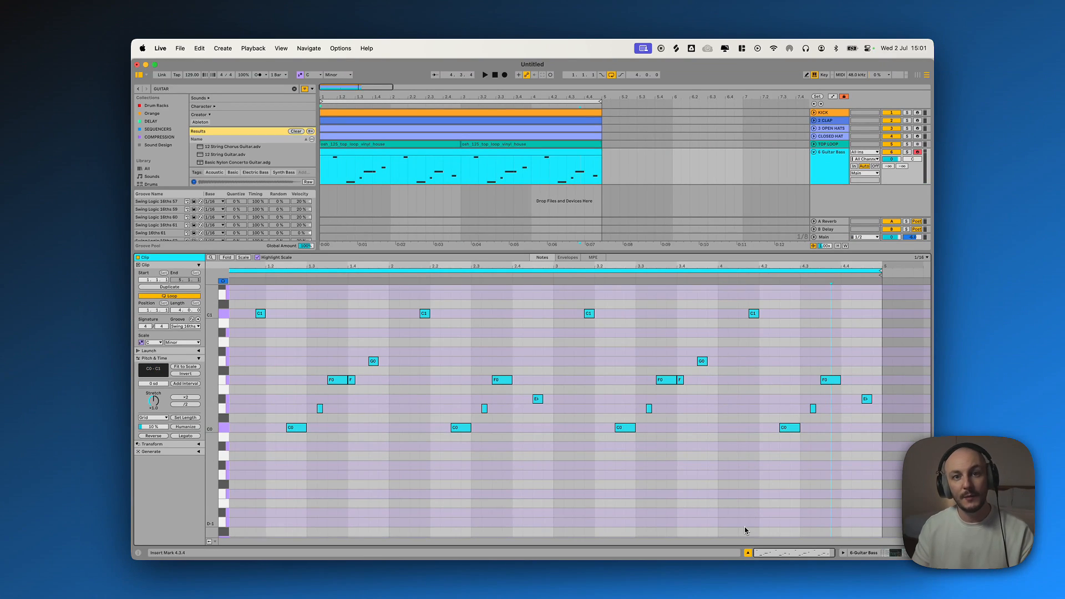
Play bar four, raise its final Eb0 note to F0, and add a short G0 note at 4.4.4
{"action": "left_click_drag", "start_coordinate": [718, 347], "coordinate": [880, 340]}
{"action": "left_click", "coordinate": [779, 391]}
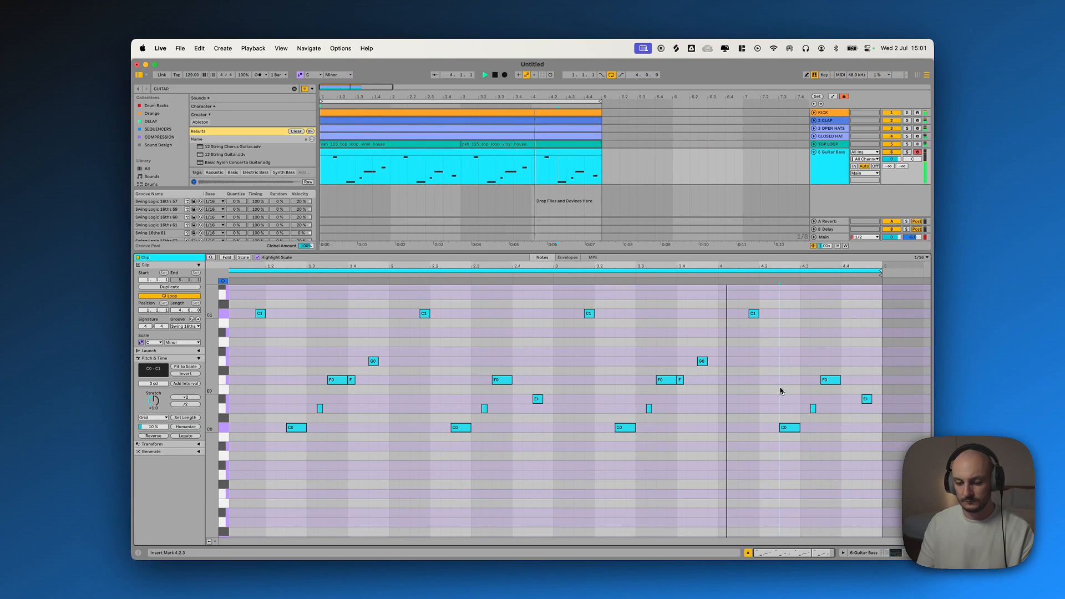
{"action": "scroll", "coordinate": [827, 360], "scroll_direction": "up", "scroll_amount": 1}
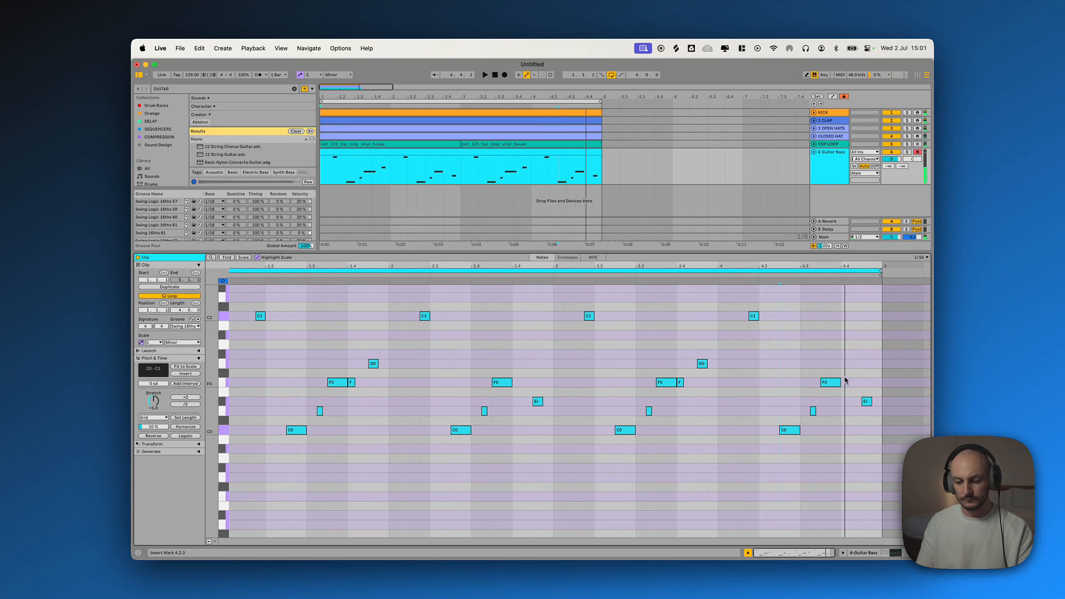
{"action": "left_click_drag", "start_coordinate": [868, 405], "coordinate": [859, 387]}
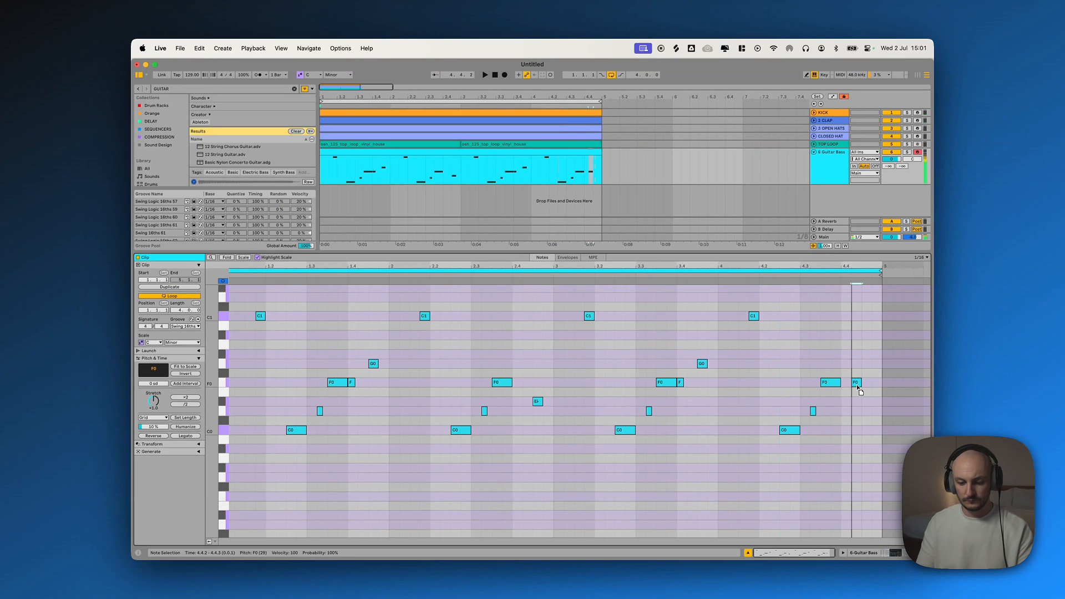
{"action": "double_click", "coordinate": [868, 318]}
{"action": "left_click_drag", "start_coordinate": [868, 319], "coordinate": [879, 361]}
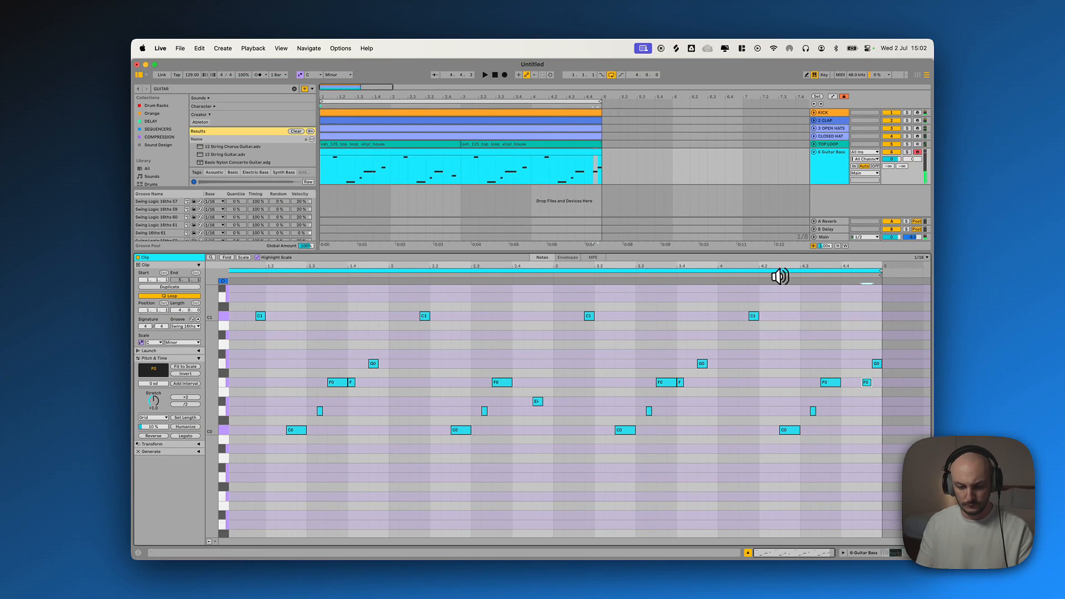
Make the F0 note before the closing G0 span 4.4.1 to 4.4.4, trying it on D0 and settling on Eb0 during playback
{"action": "left_click", "coordinate": [866, 382]}
{"action": "left_click_drag", "start_coordinate": [868, 382], "coordinate": [853, 419]}
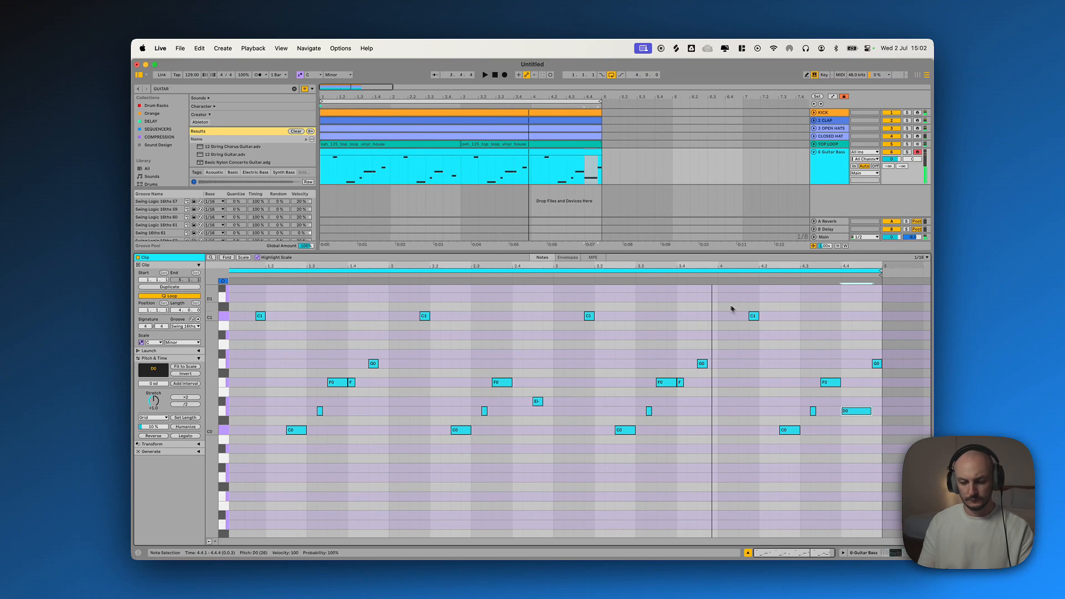
{"action": "left_click", "coordinate": [674, 274]}
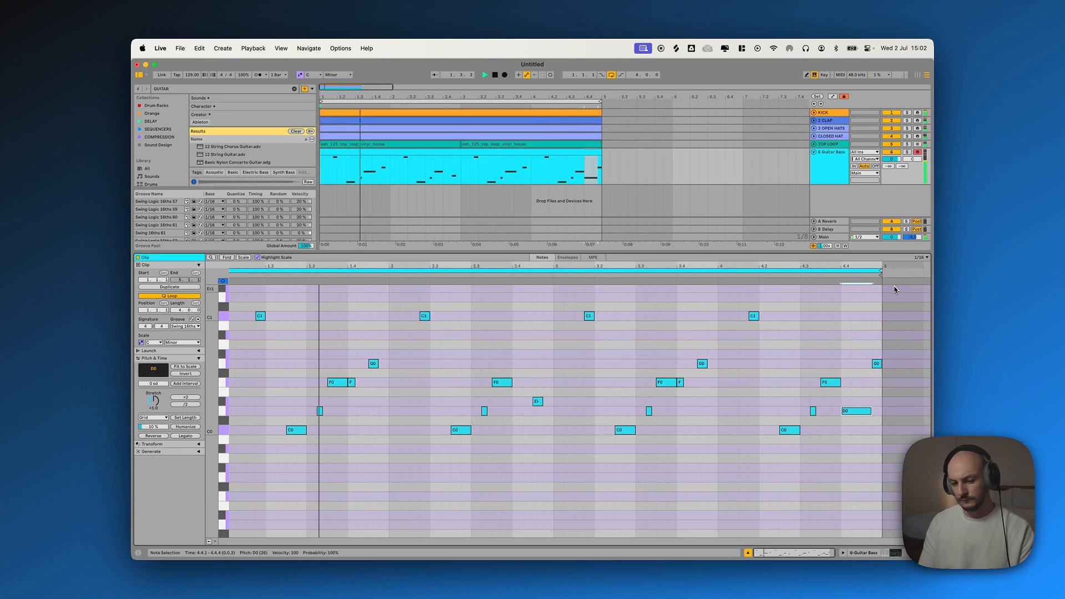
{"action": "left_click_drag", "start_coordinate": [858, 411], "coordinate": [857, 401]}
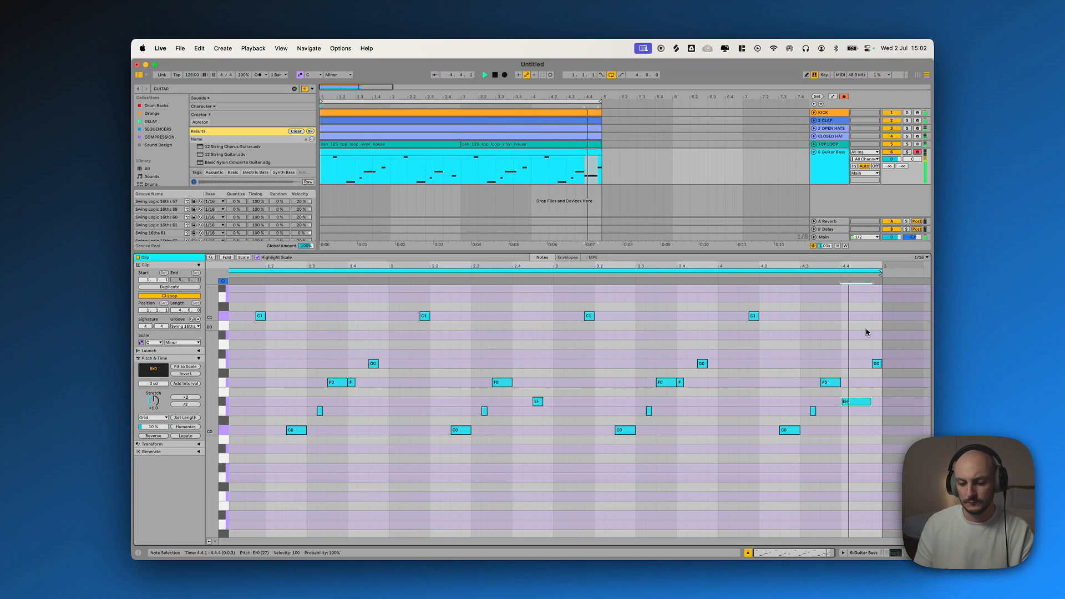
Rename the guitar bass track BASSLINE, set its volume to -5.4 dB, and collapse the track
{"action": "left_click", "coordinate": [897, 555]}
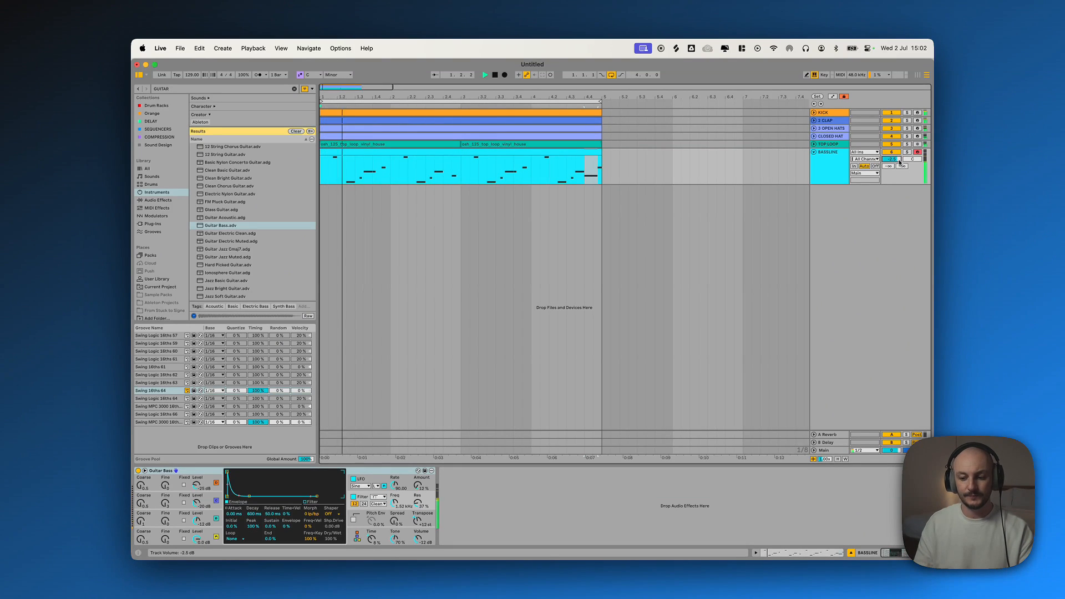
{"action": "left_click_drag", "start_coordinate": [899, 161], "coordinate": [899, 163]}
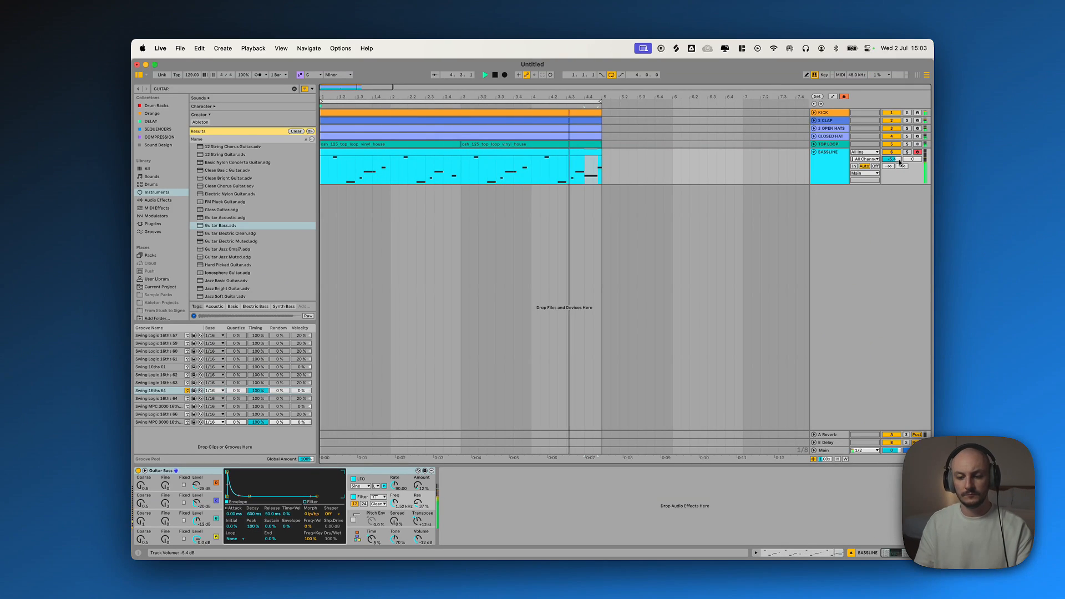
{"action": "left_click", "coordinate": [833, 165]}
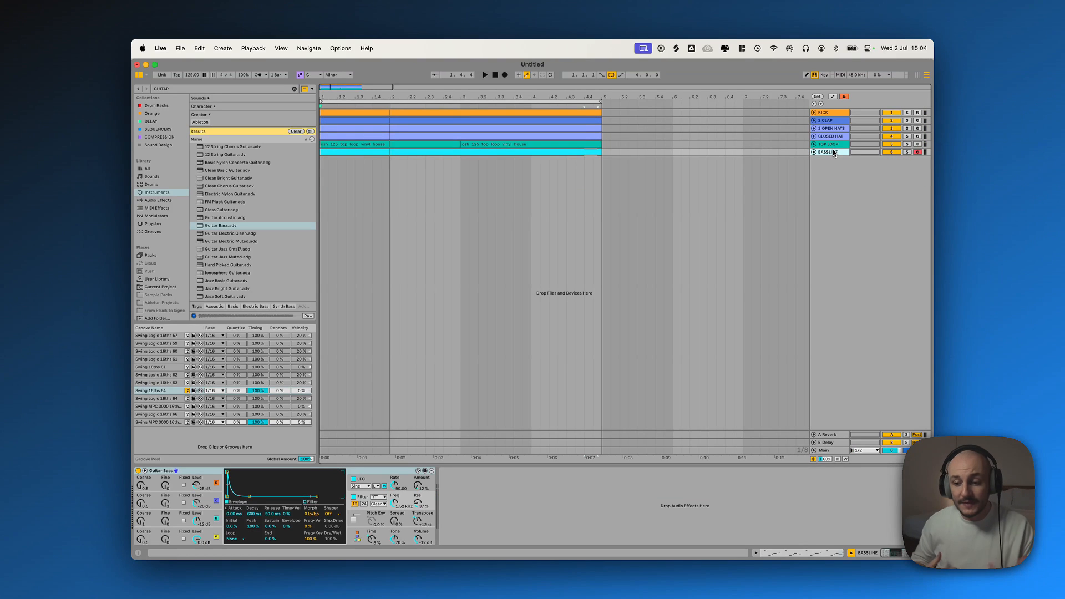